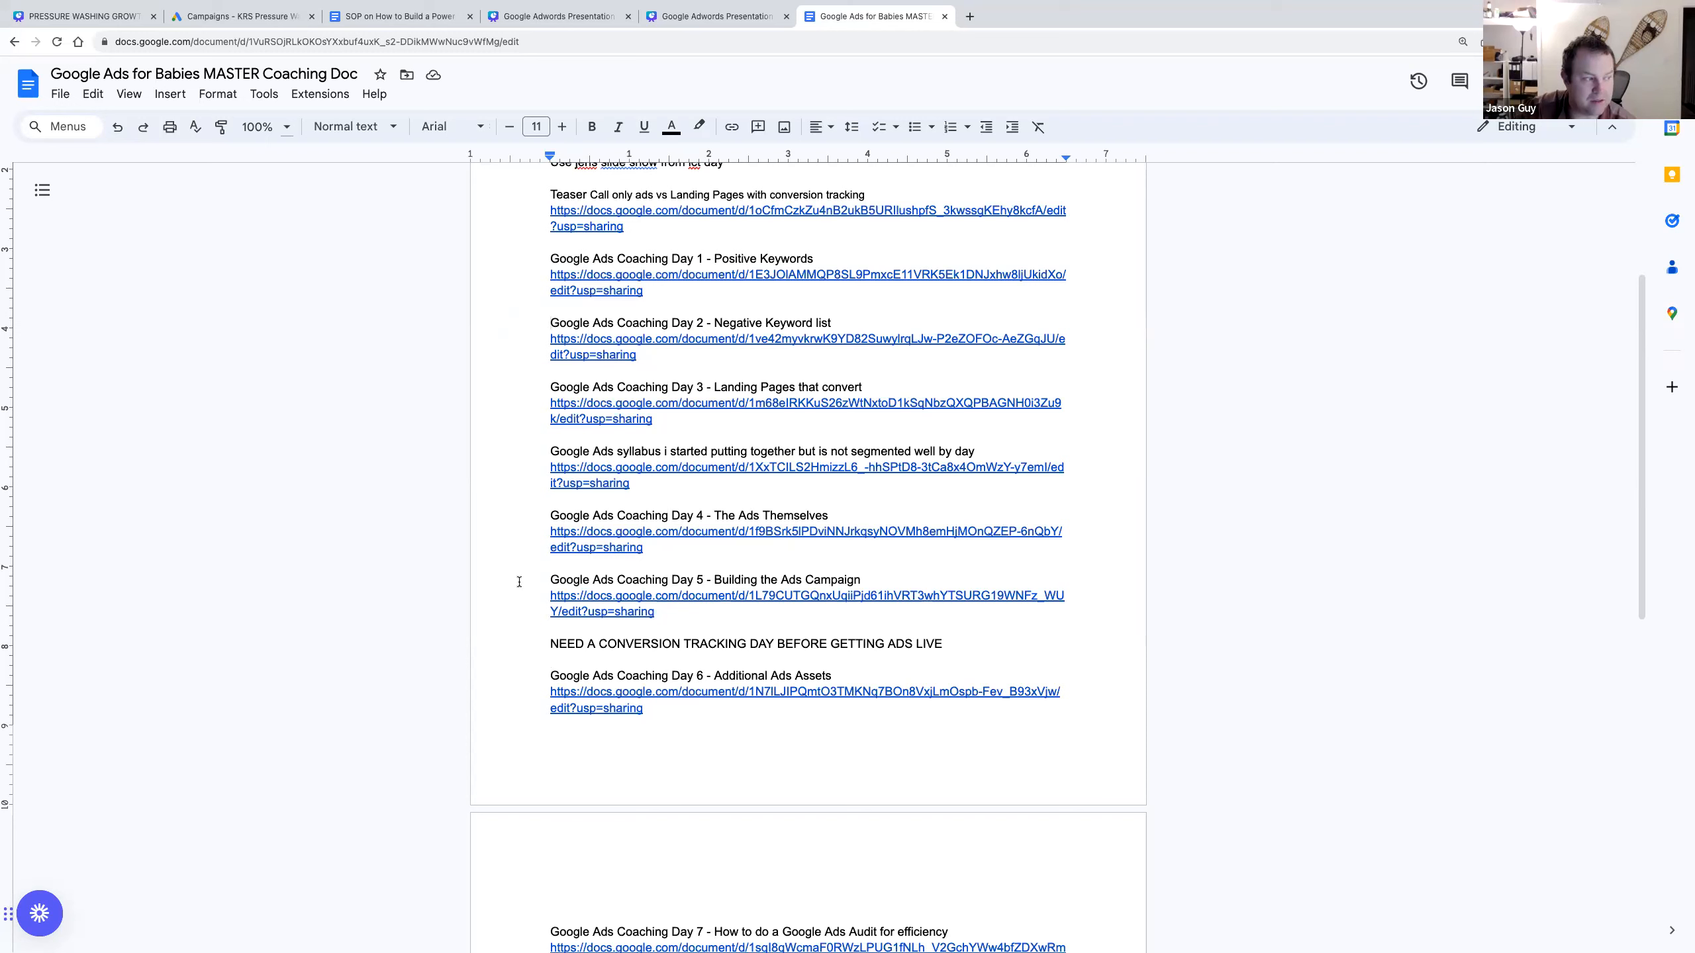
# - Review the list of coaching days in the master coaching doc, down to the Week 8 notes
pyautogui.scroll(1, 519, 582)
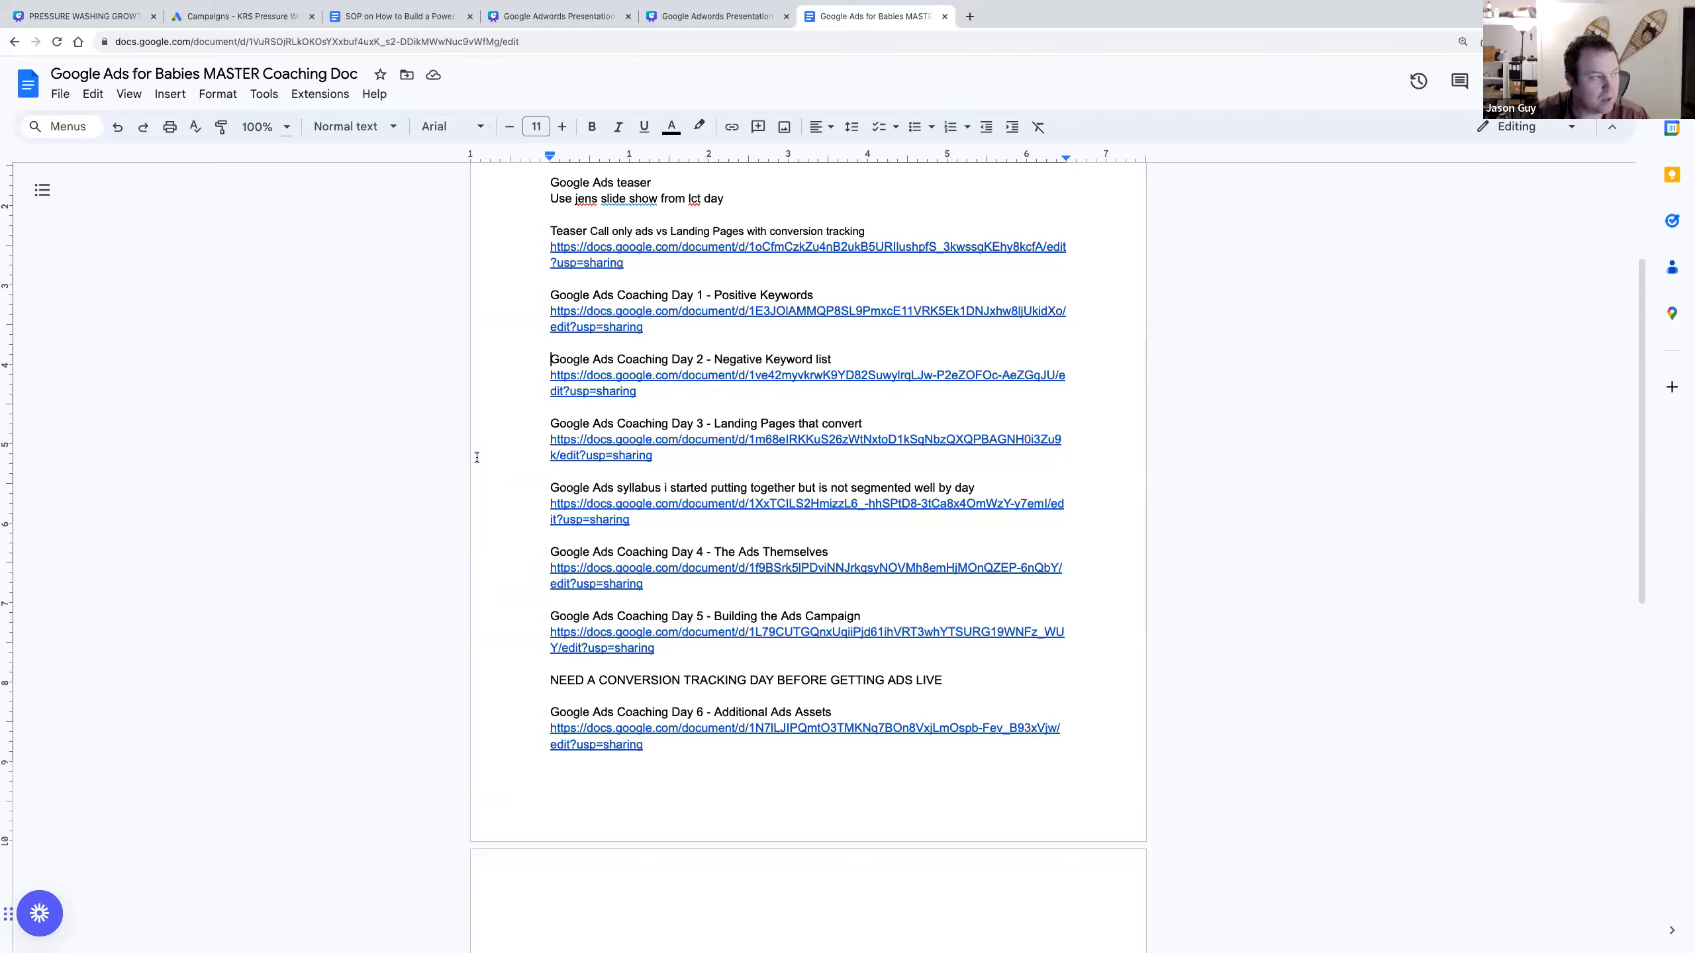
pyautogui.scroll(-1, 477, 457)
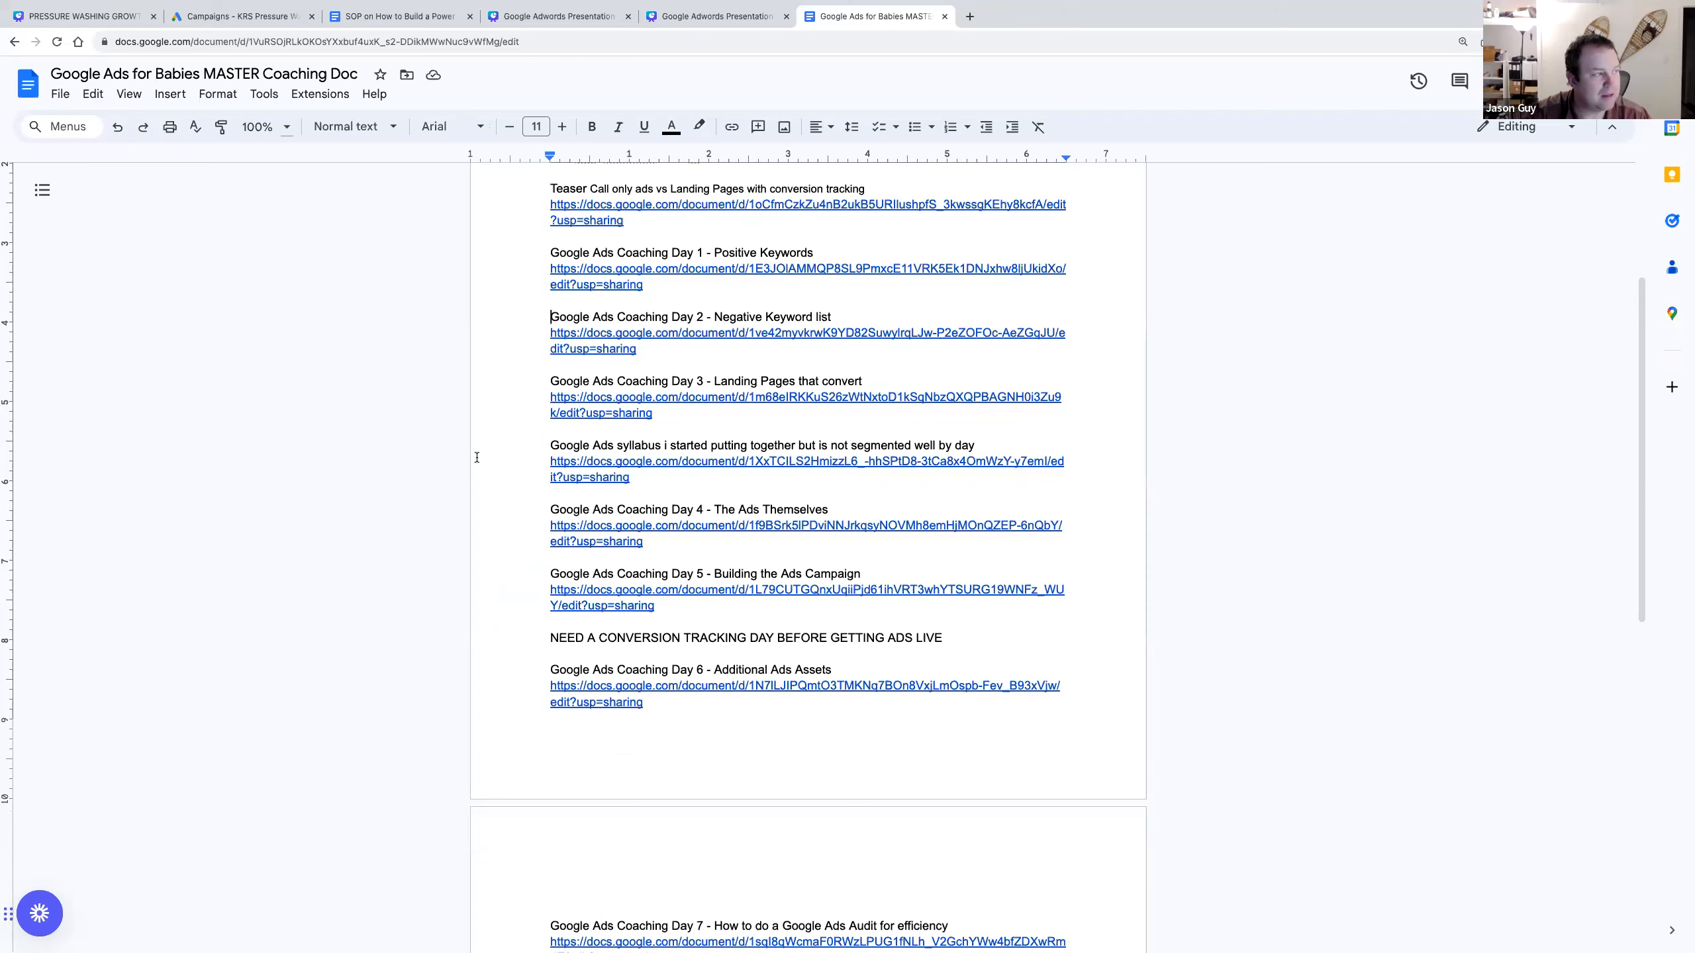
pyautogui.scroll(-1, 478, 458)
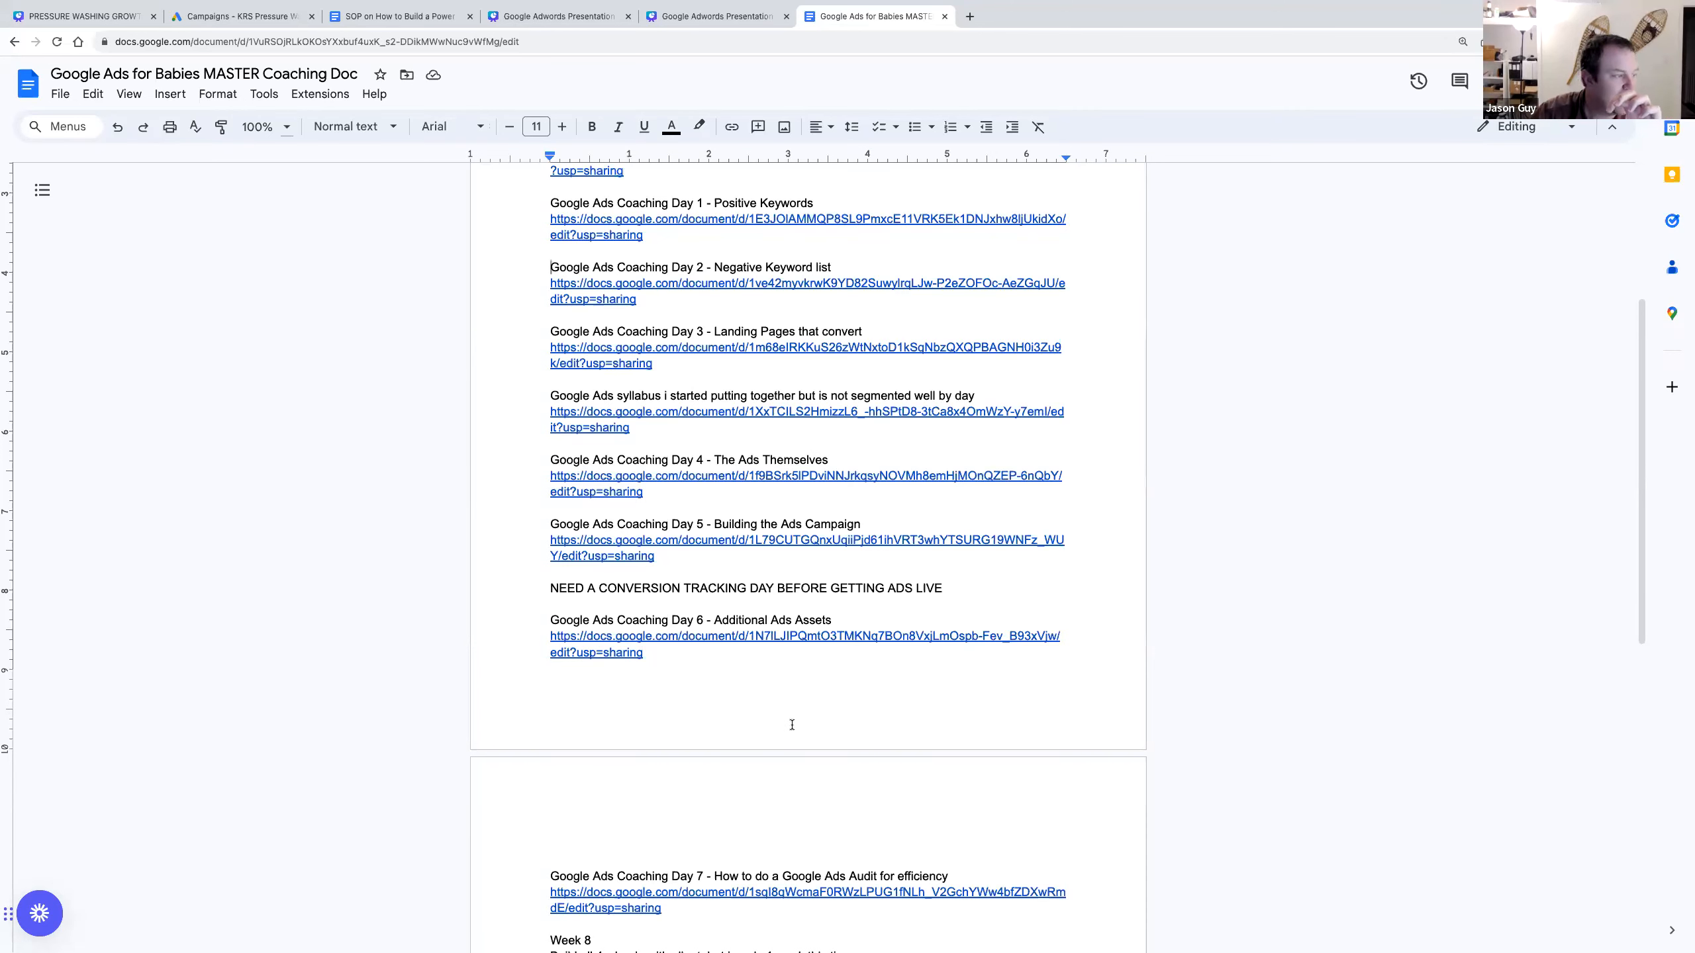
pyautogui.scroll(-3, 805, 723)
pyautogui.scroll(-1, 683, 729)
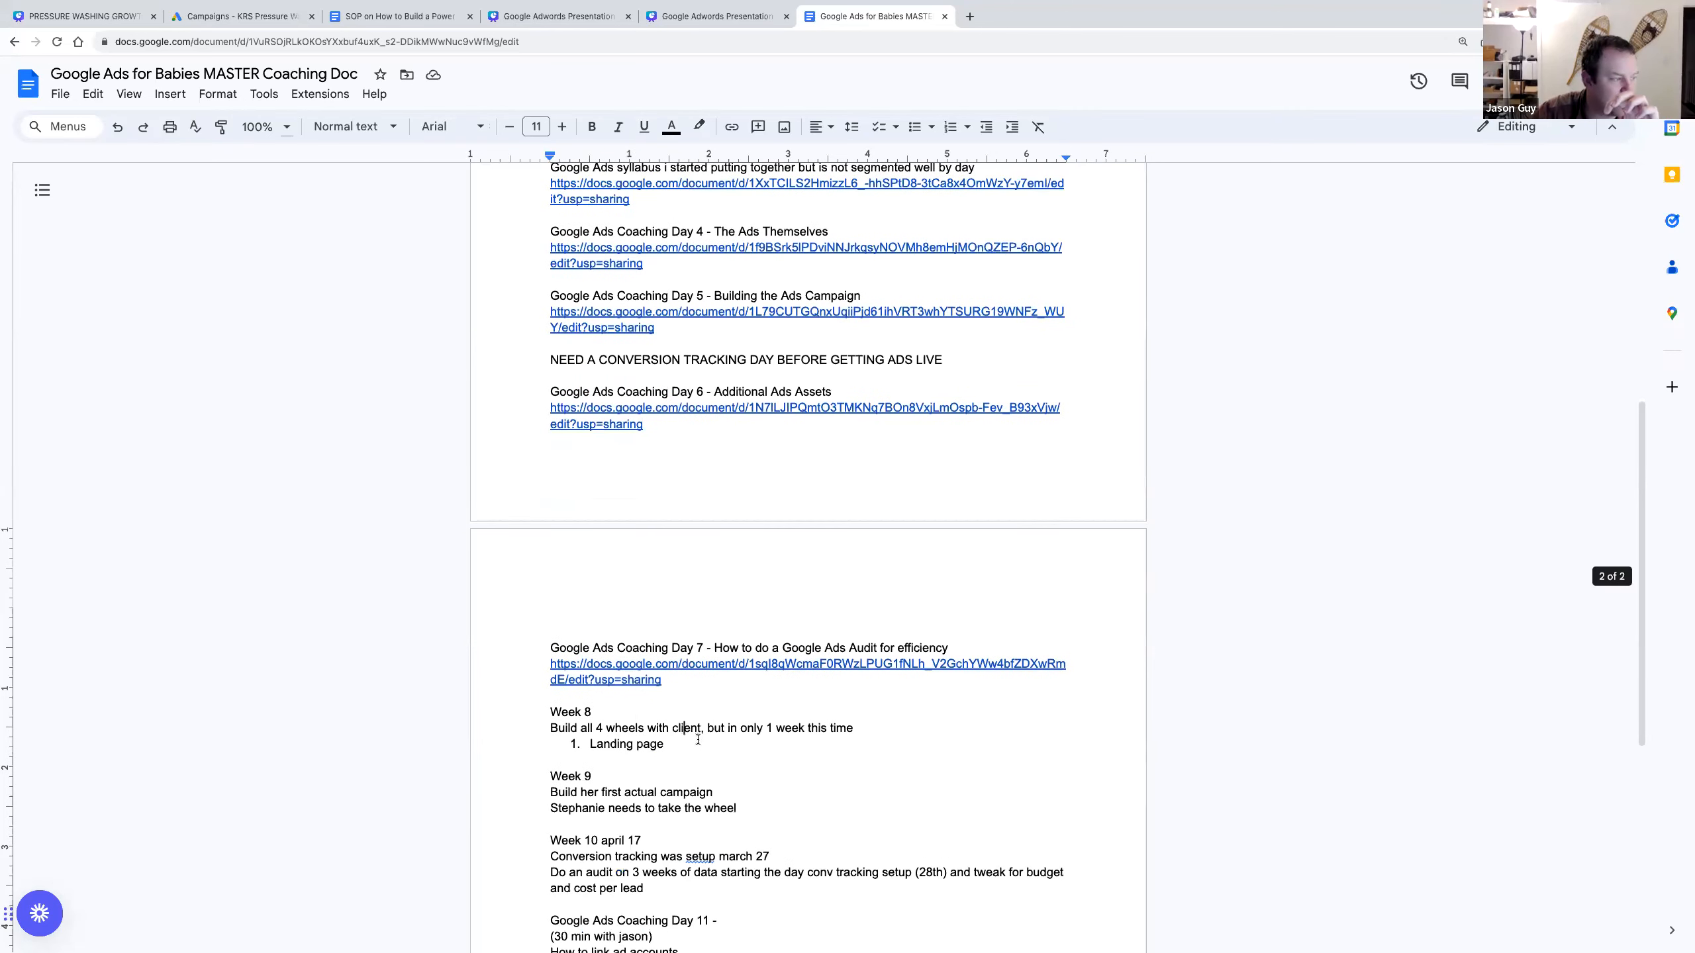
pyautogui.tripleClick(699, 740)
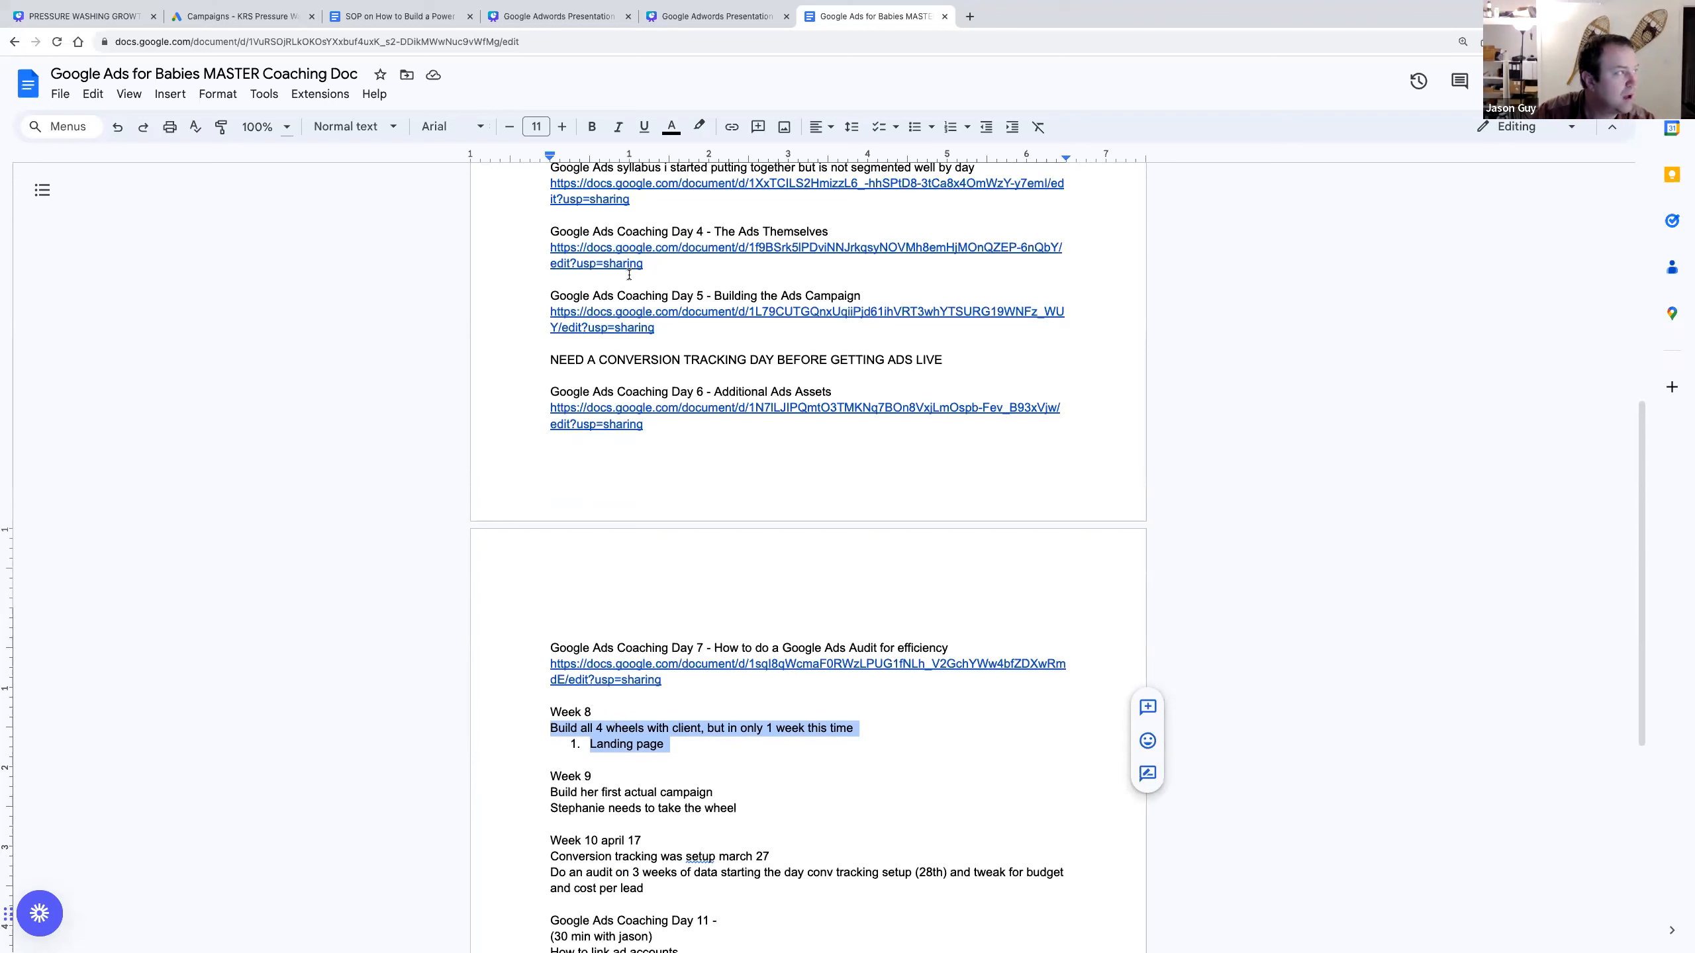
# - Open the linked Day 5 document on building the ads campaign and move it into its own browser window
pyautogui.click(662, 312)
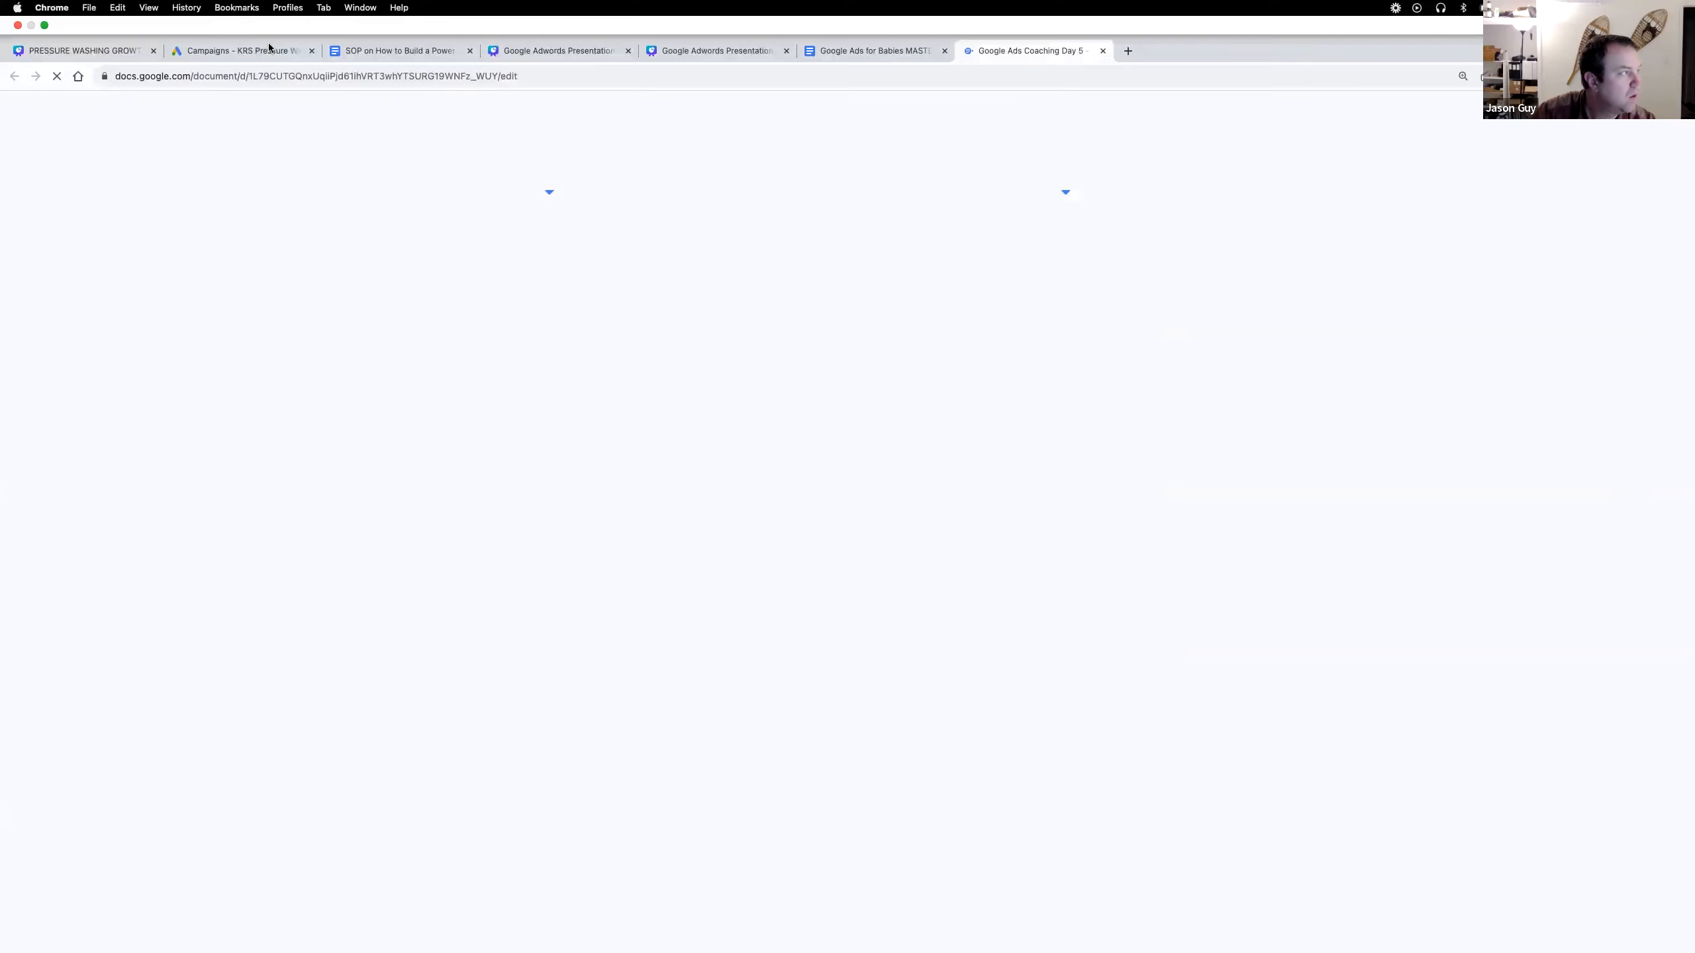
pyautogui.click(246, 50)
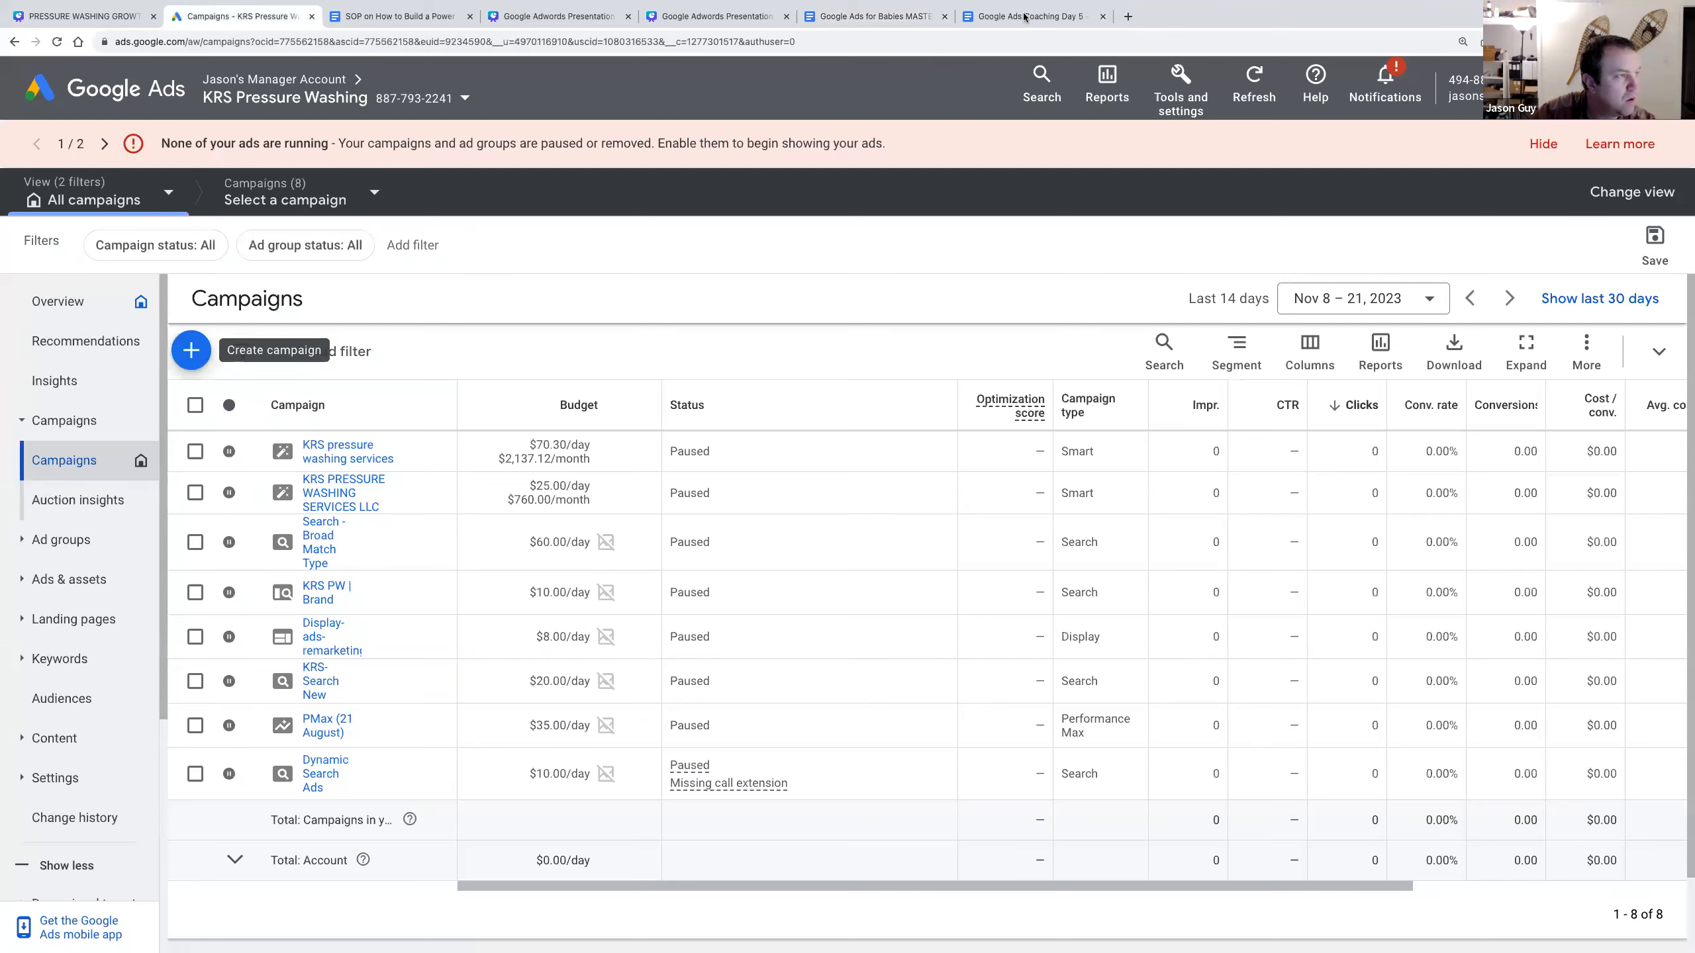
pyautogui.press('Return')
pyautogui.click(1024, 15)
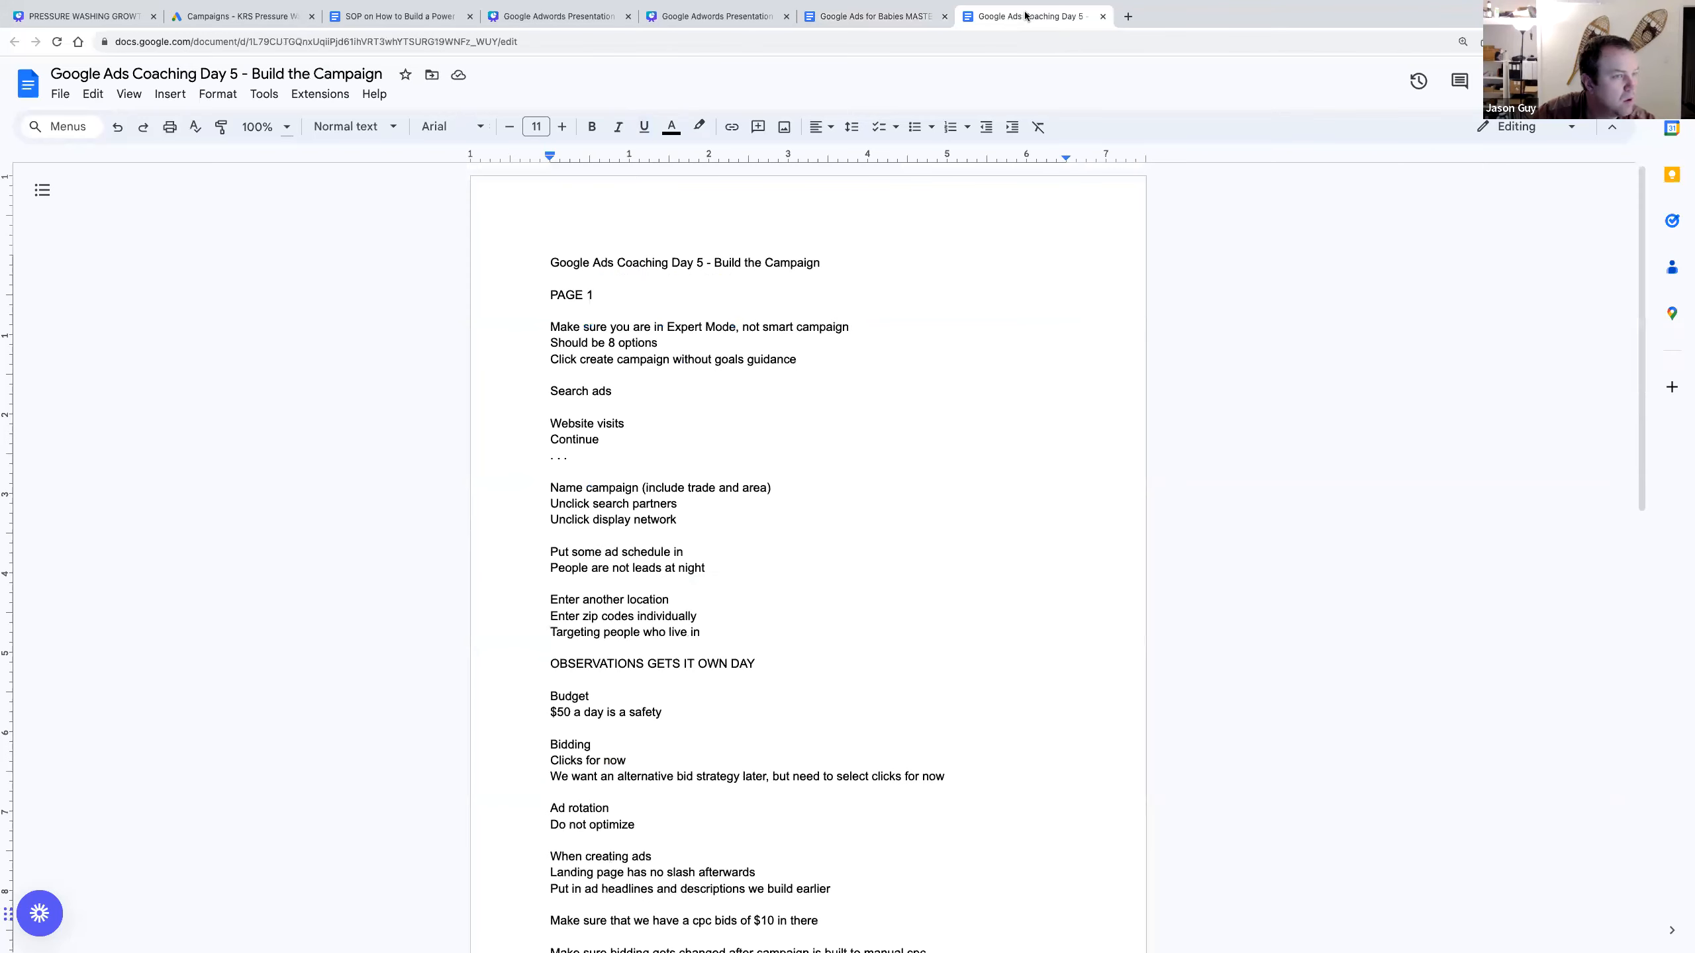
pyautogui.moveTo(1027, 16); pyautogui.dragTo(1437, 142)
pyautogui.click(1438, 141)
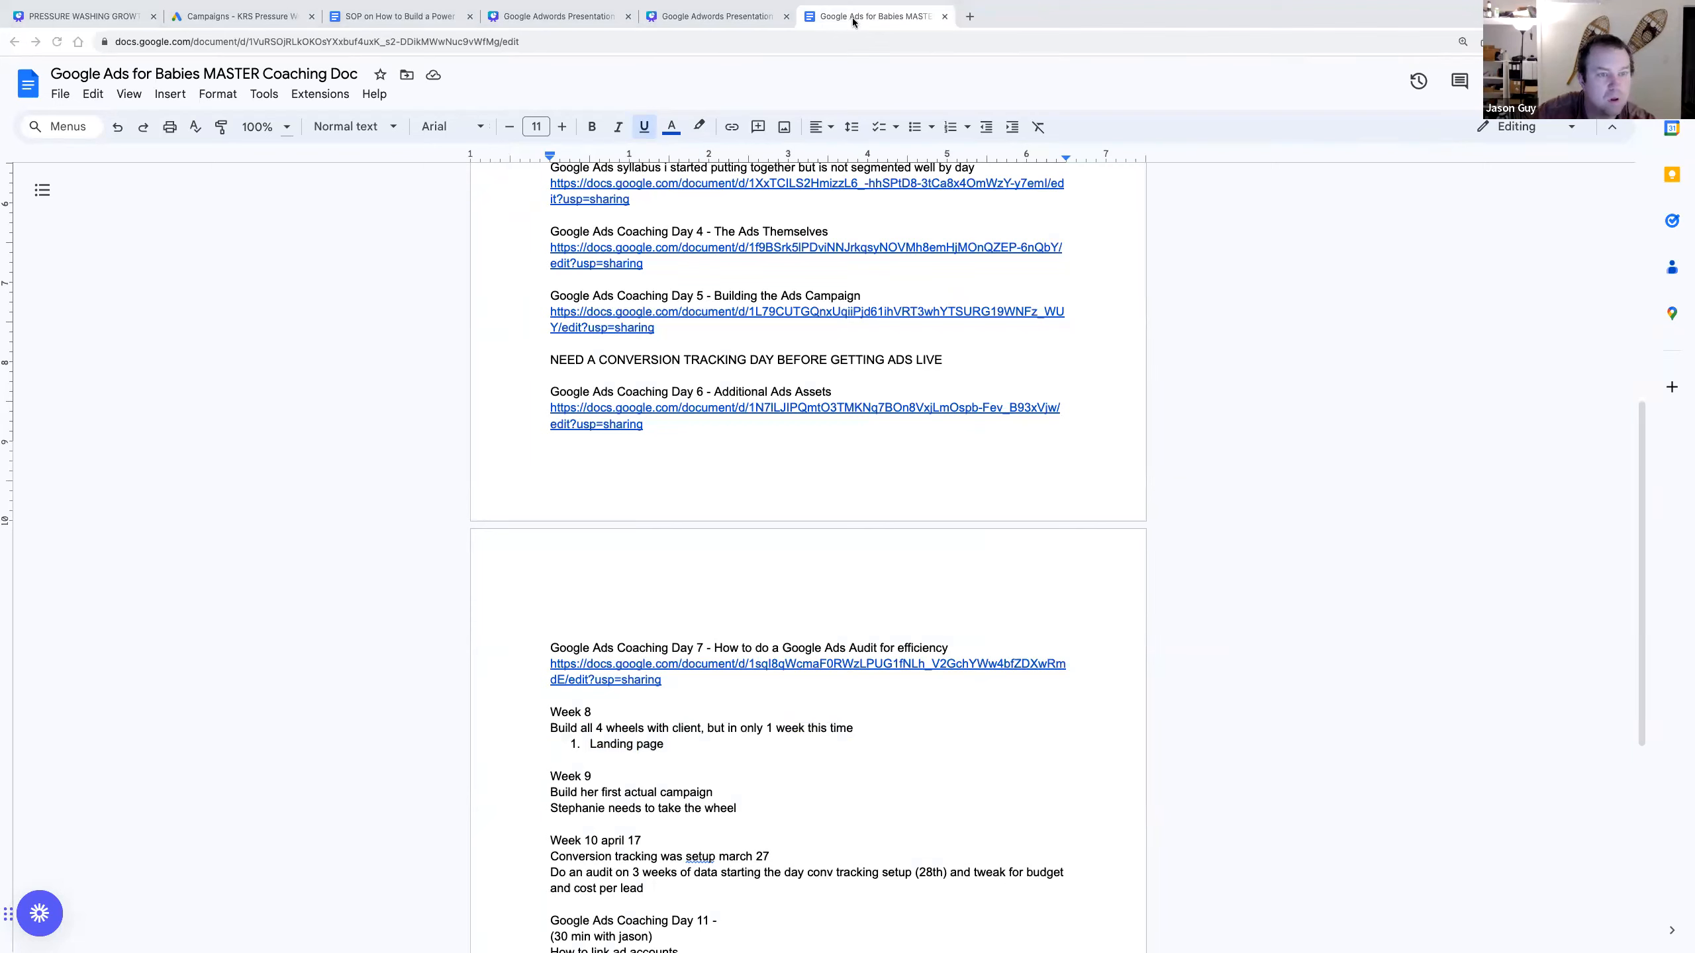
# - Close the master coaching doc and start a new campaign in the KRS Pressure Washing Google Ads account
pyautogui.hotkey('ctrl', 'w')
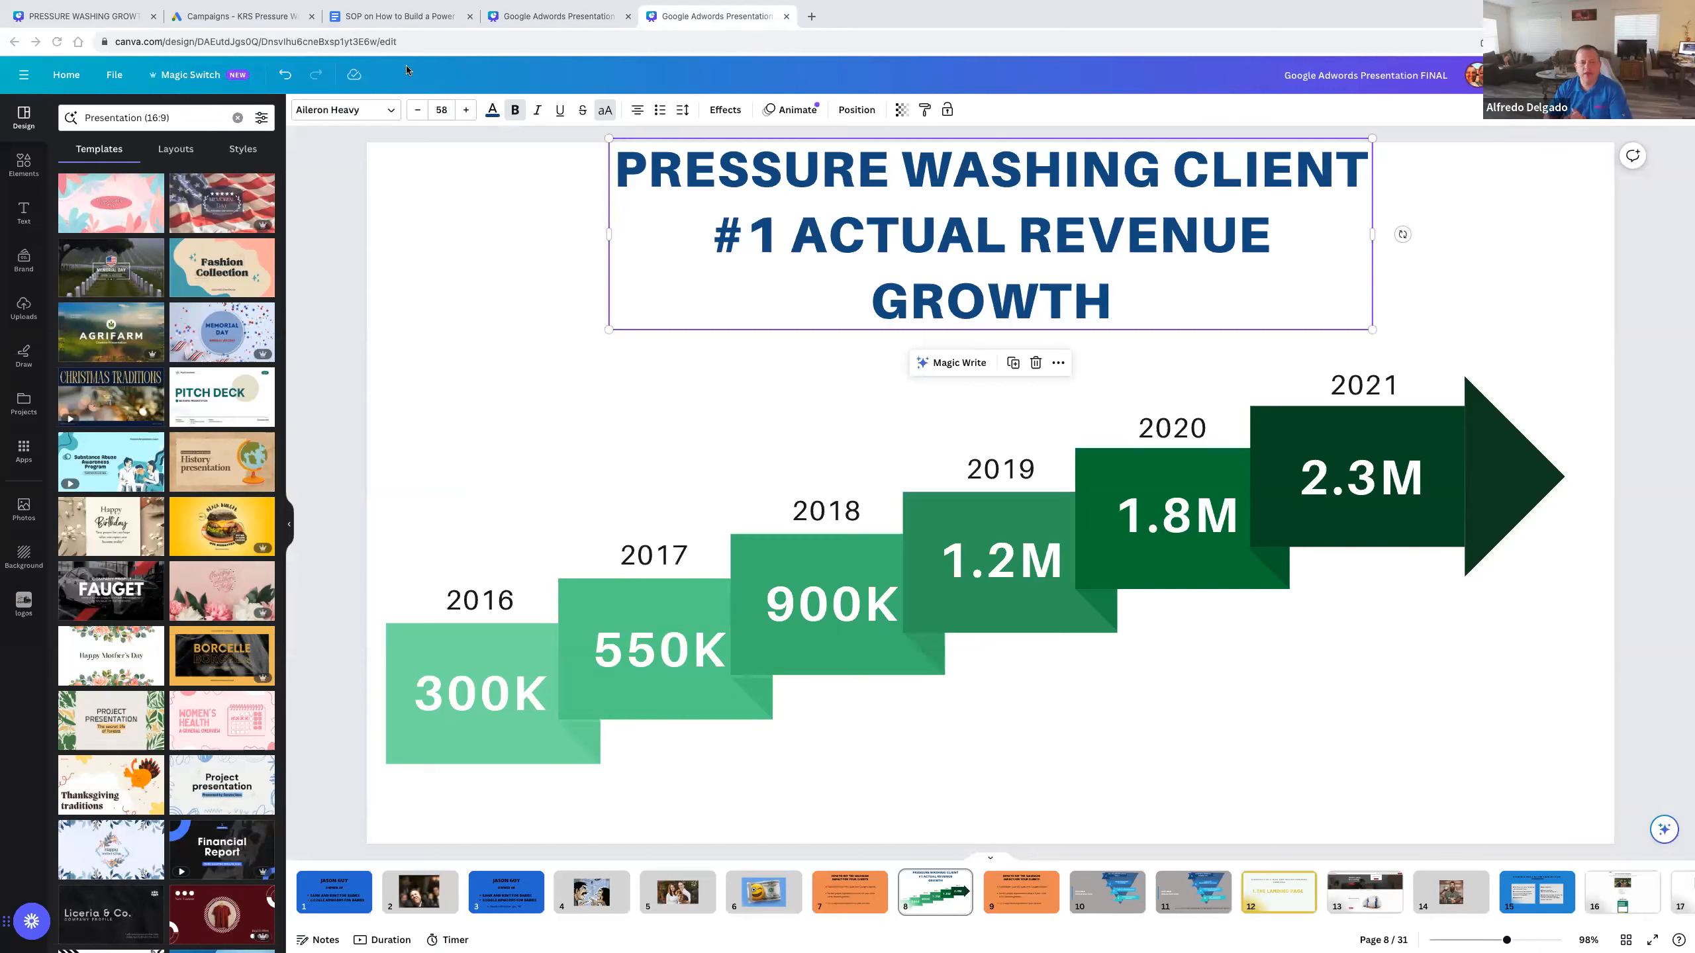
pyautogui.click(241, 17)
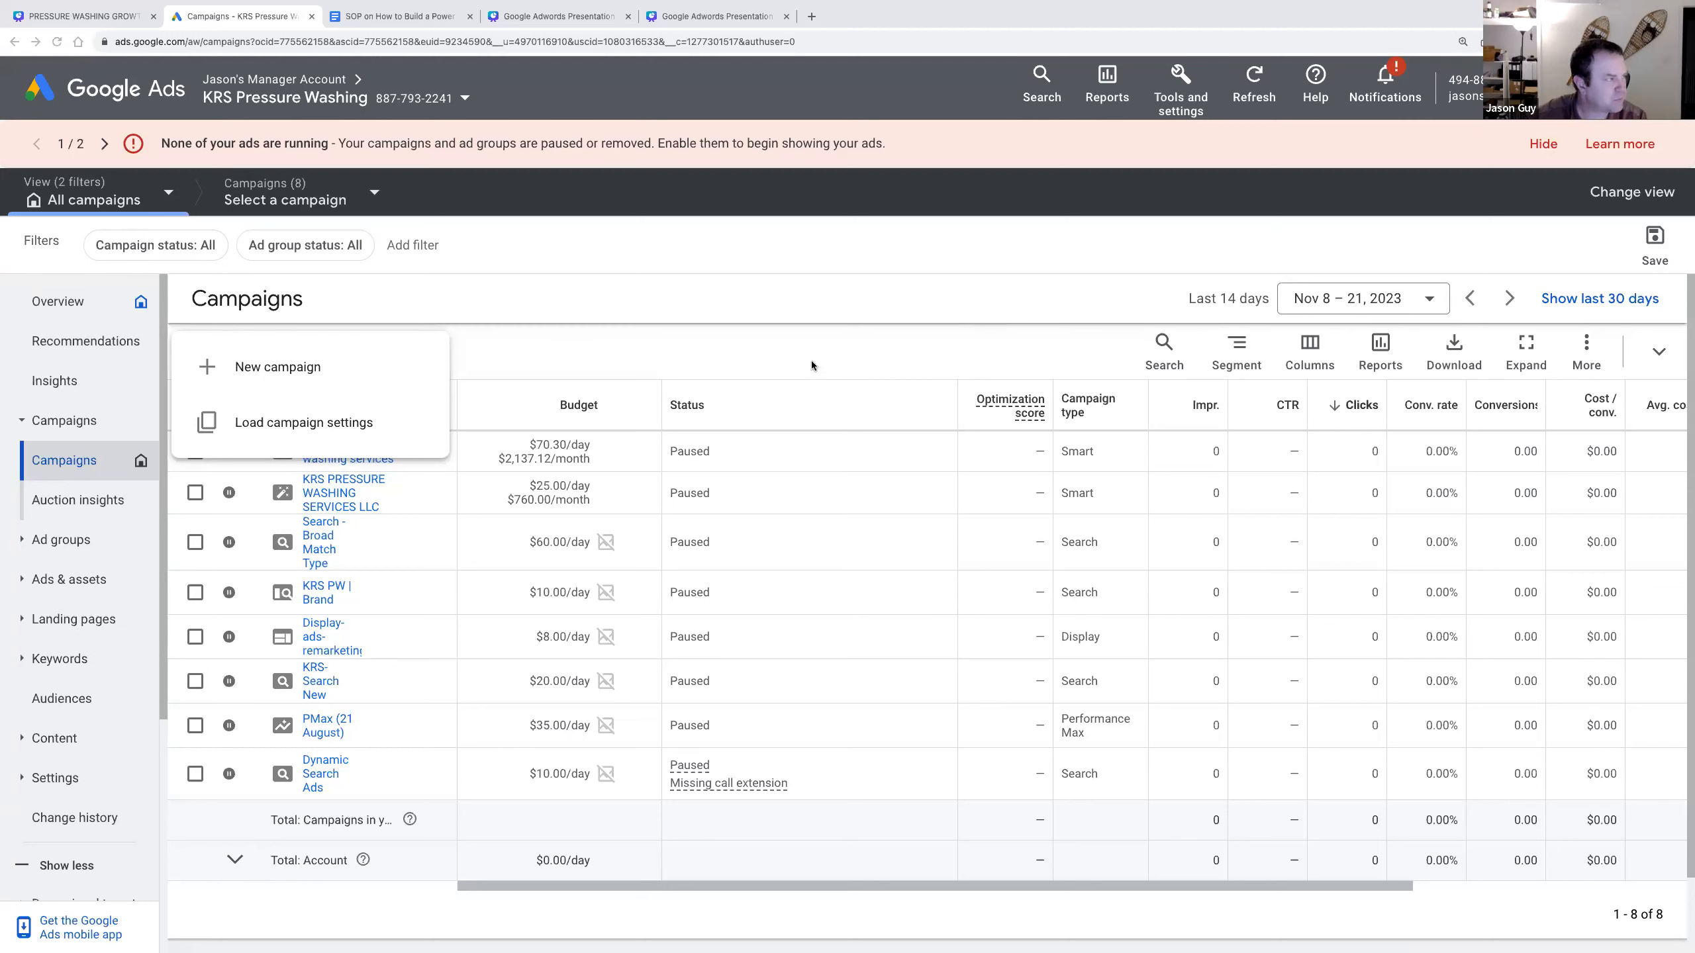
pyautogui.click(261, 368)
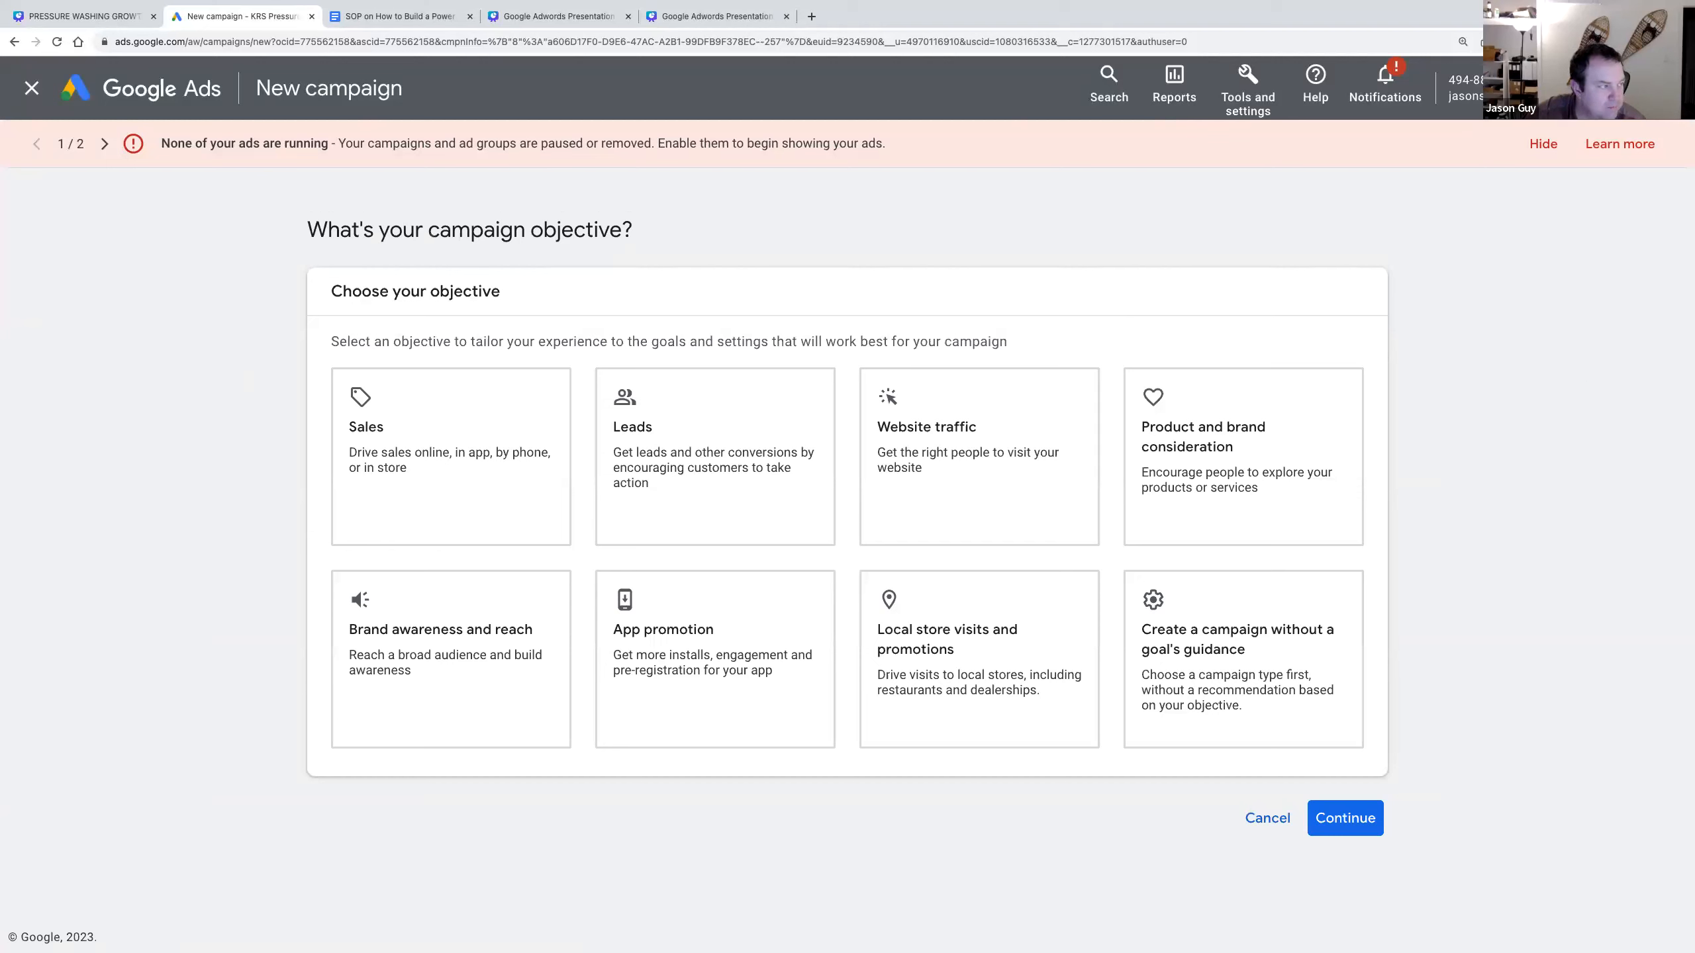
# - Look over the available campaign objectives, including Sales, Leads, Website traffic, Brand awareness and reach, and Local store visits and promotions
pyautogui.click(380, 449)
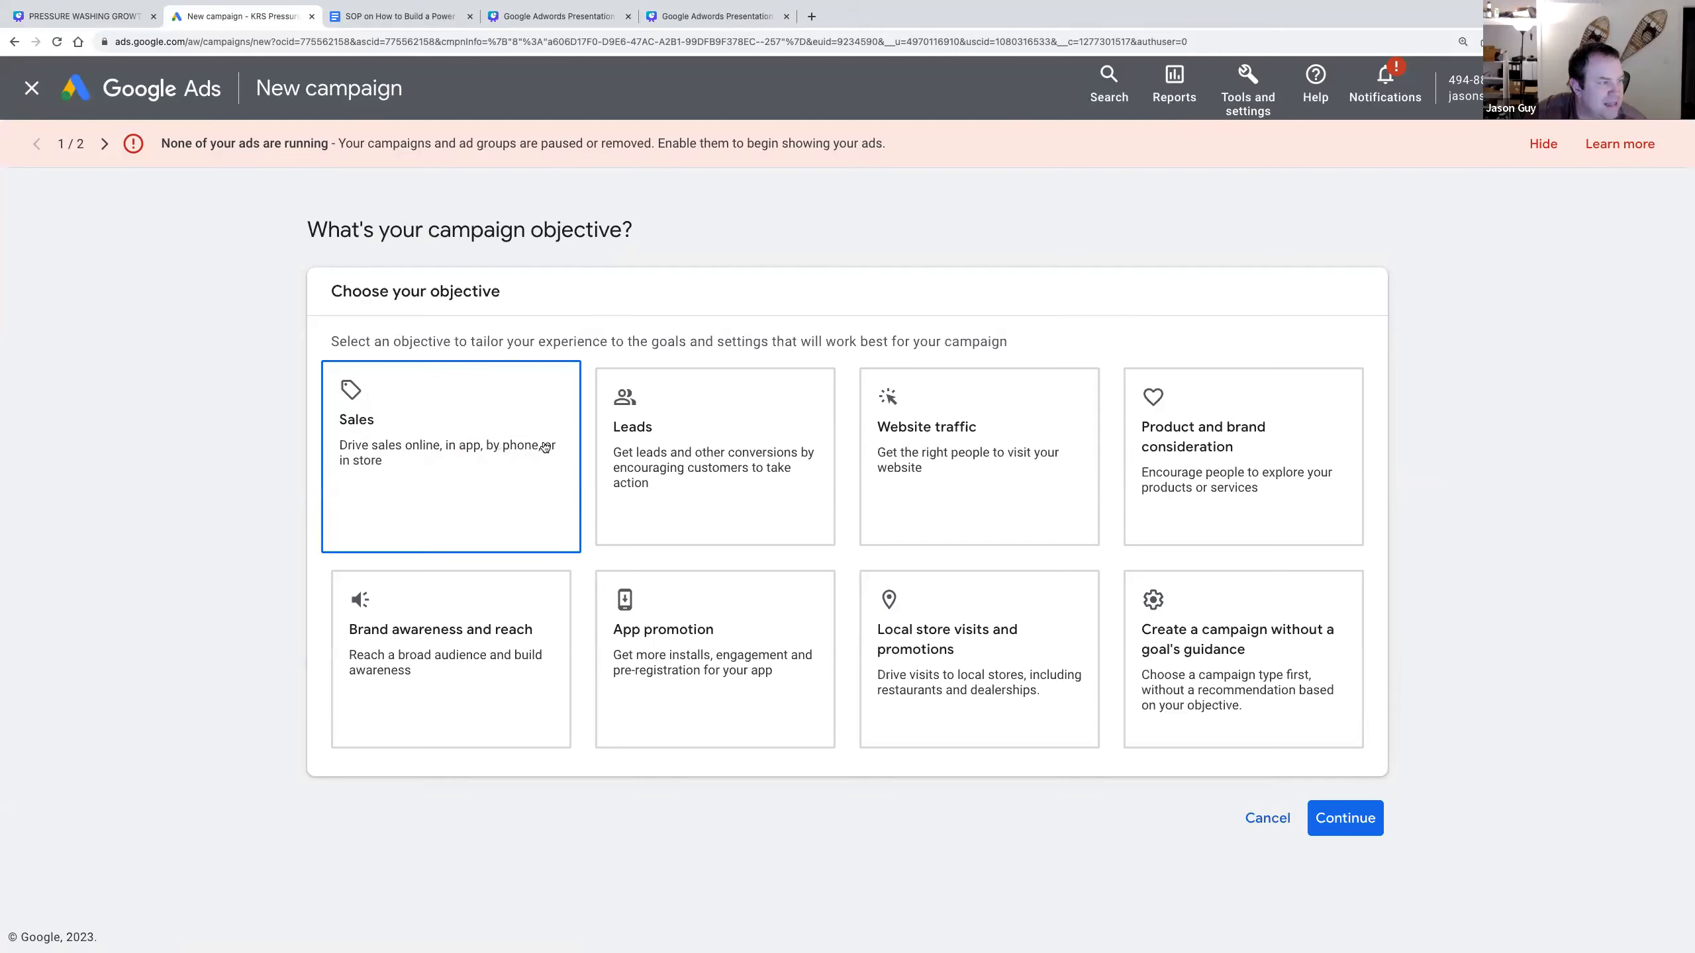
pyautogui.click(810, 450)
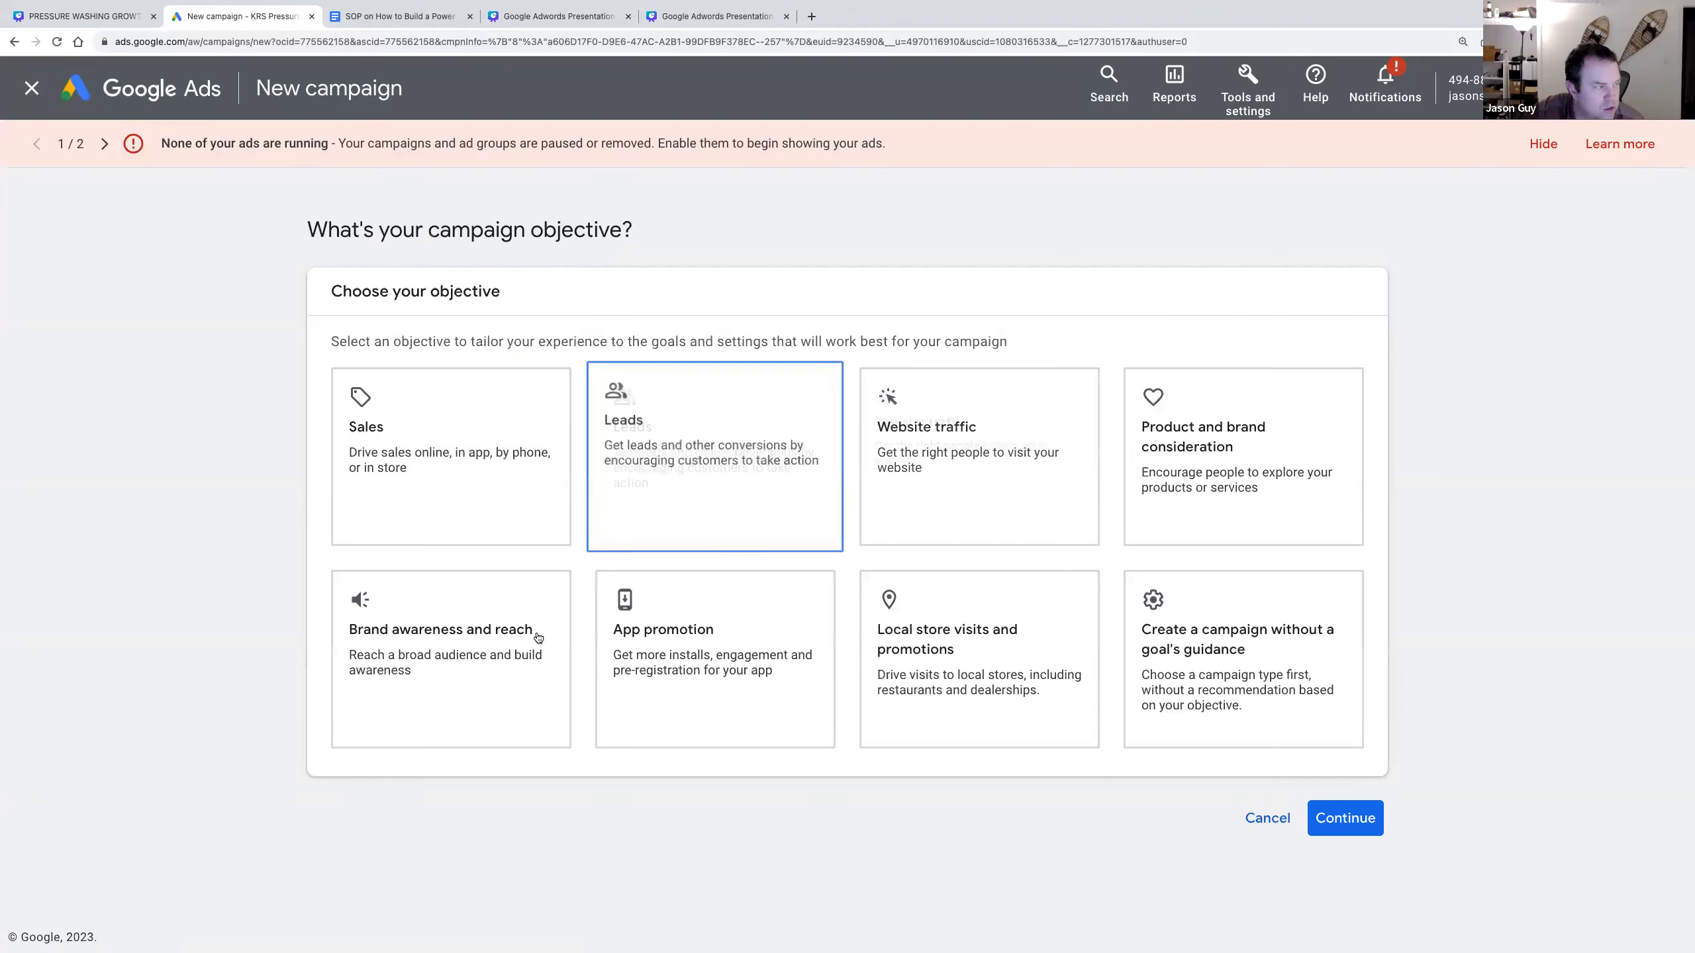
pyautogui.click(599, 642)
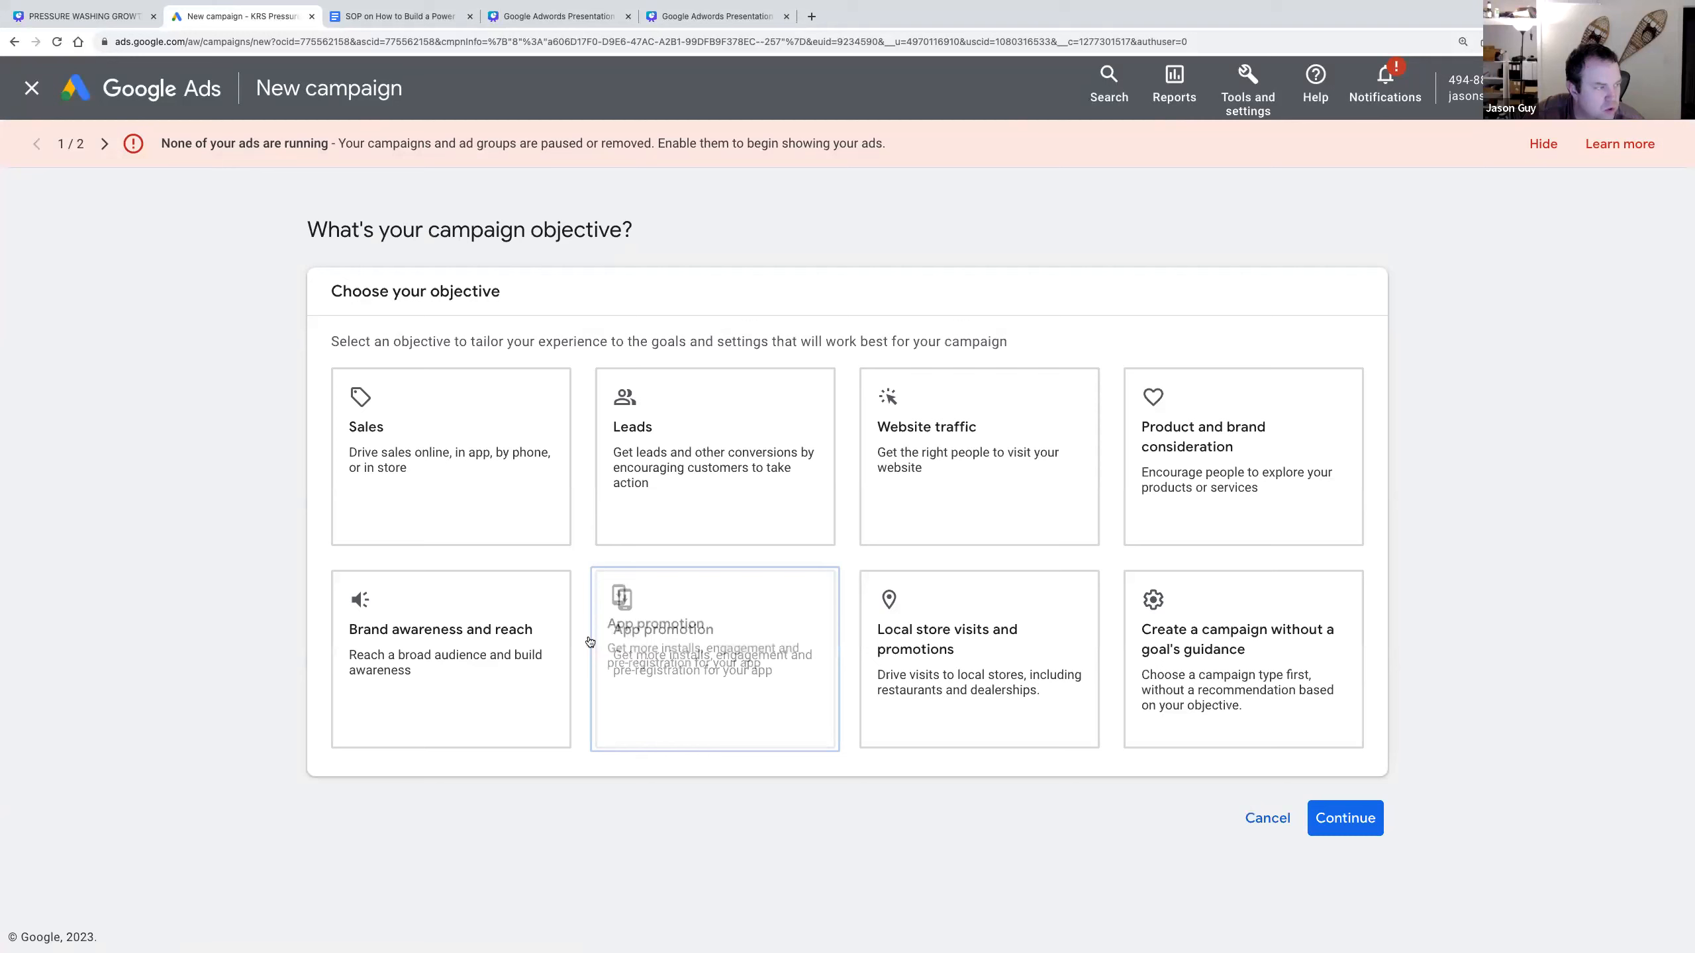
pyautogui.click(945, 645)
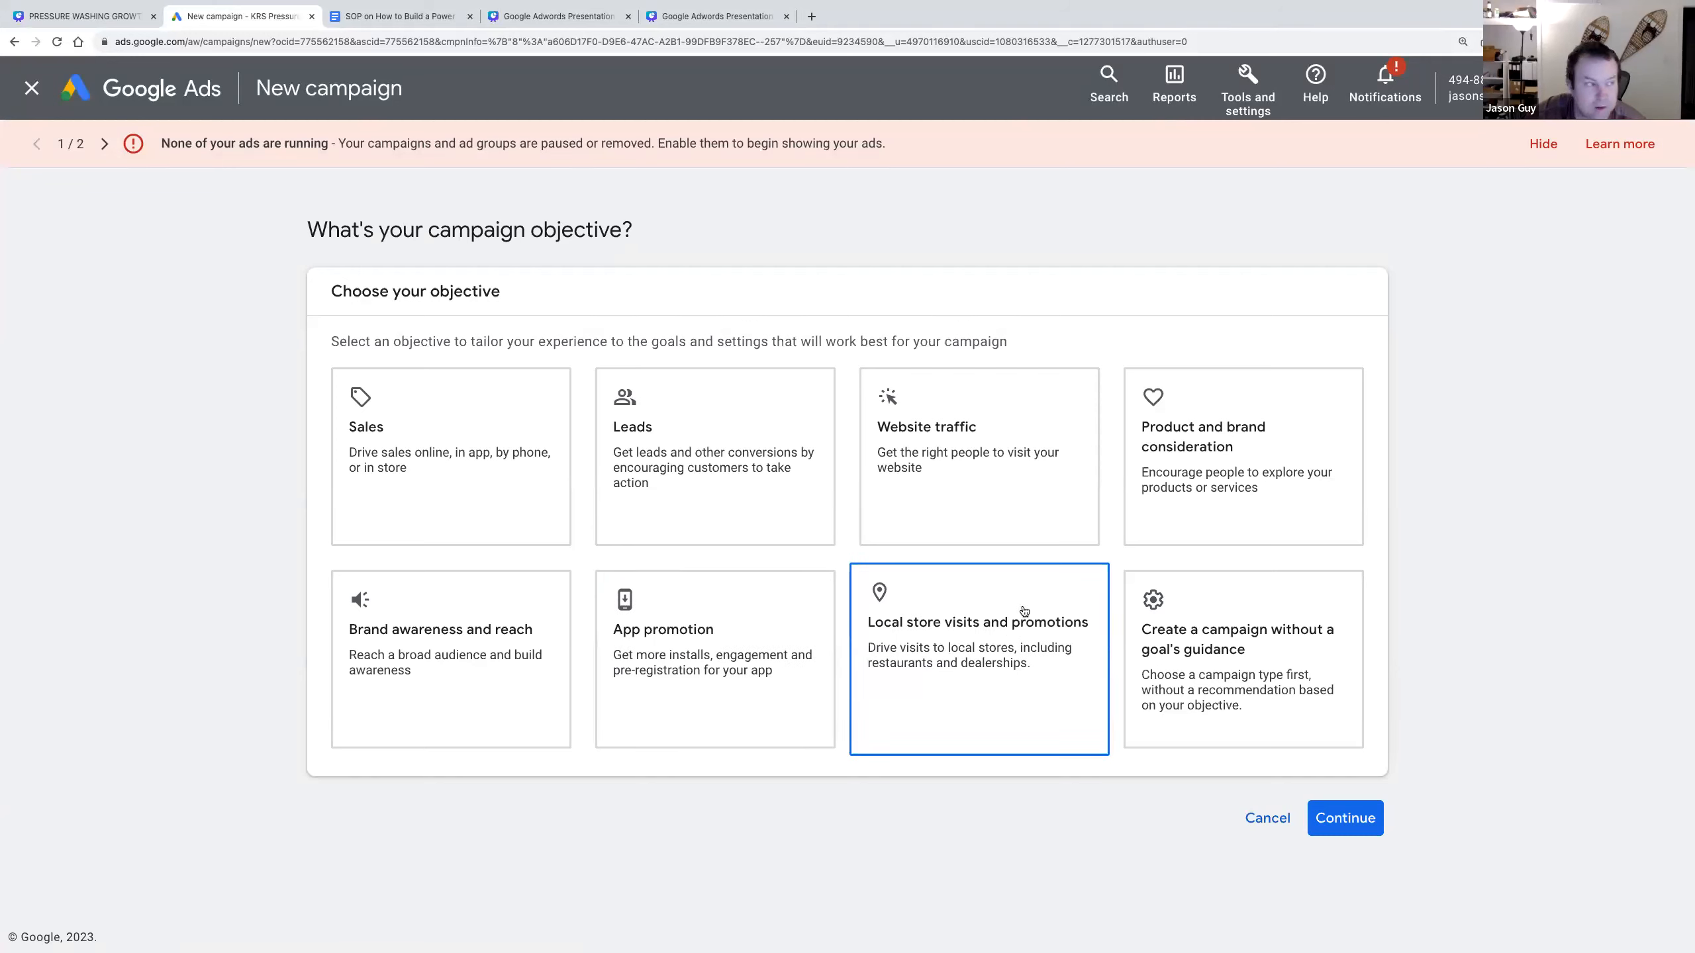
pyautogui.click(867, 424)
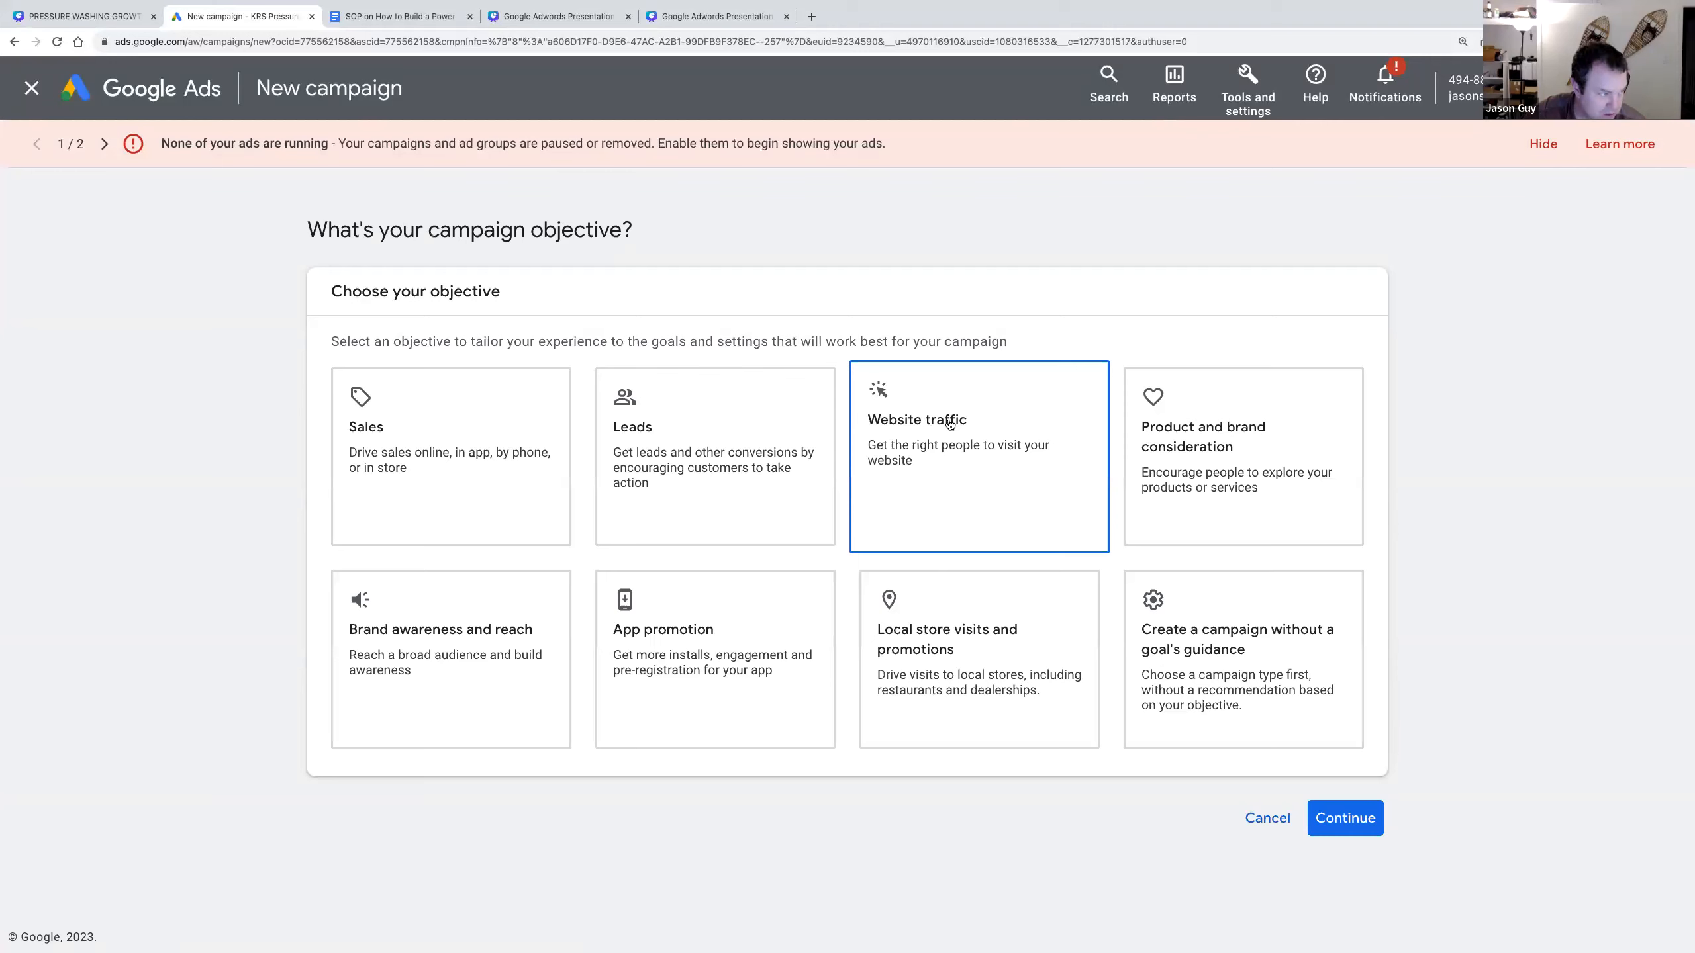
pyautogui.click(423, 690)
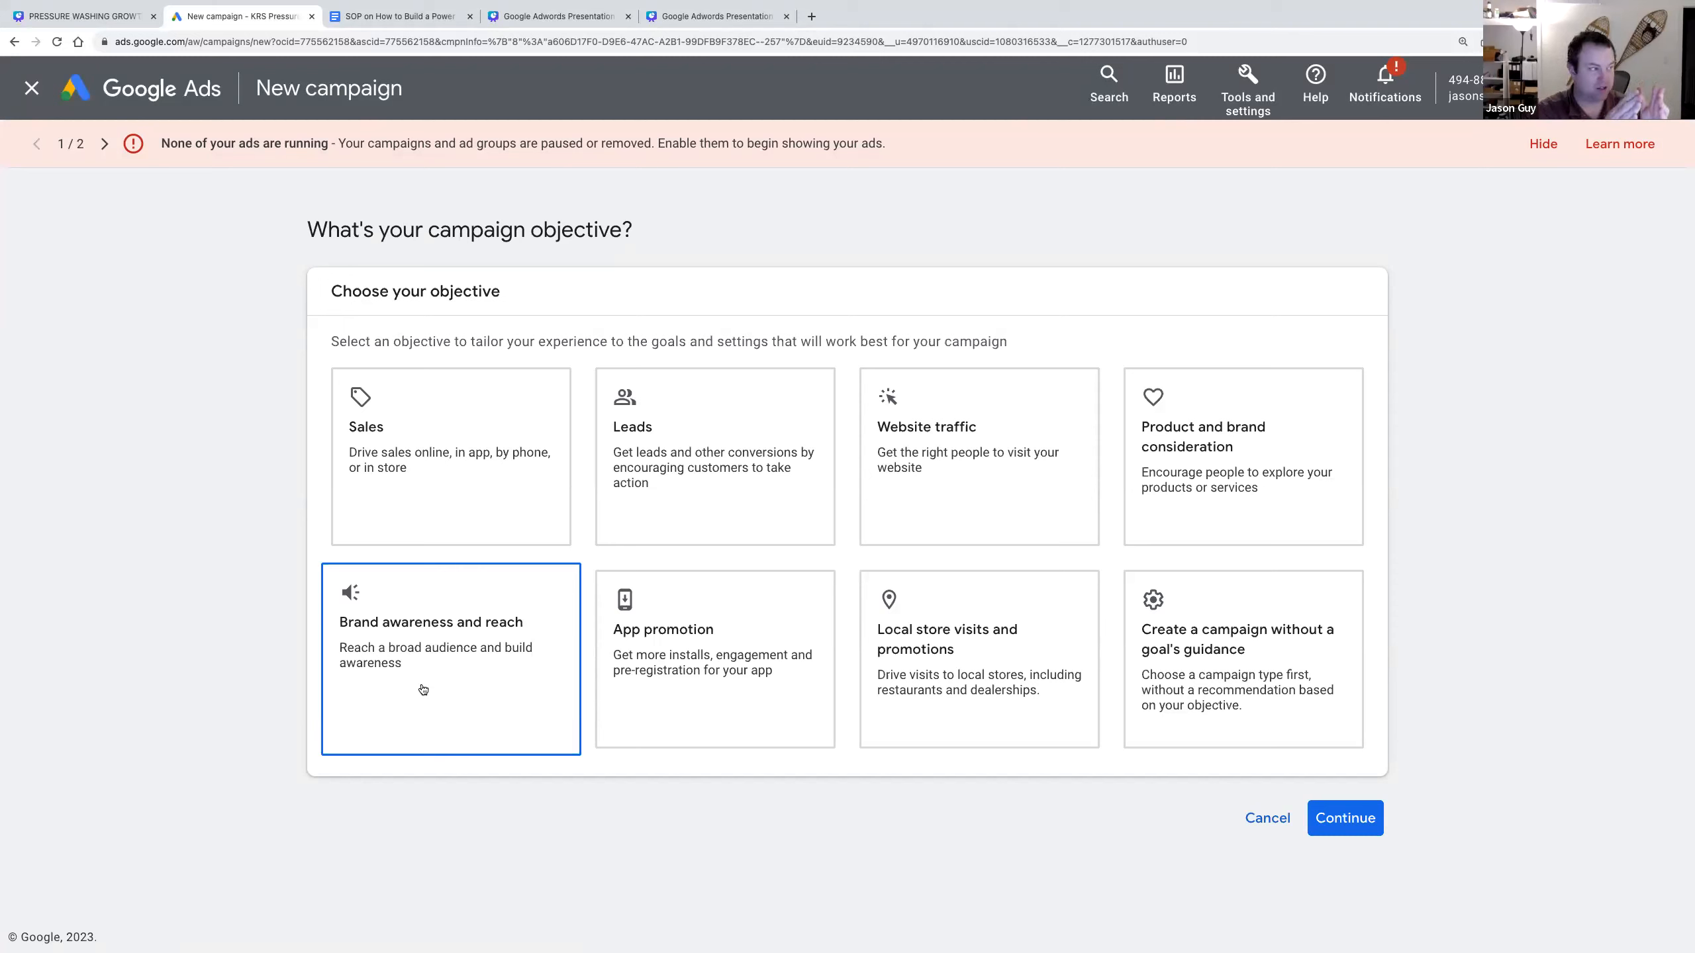
pyautogui.click(651, 464)
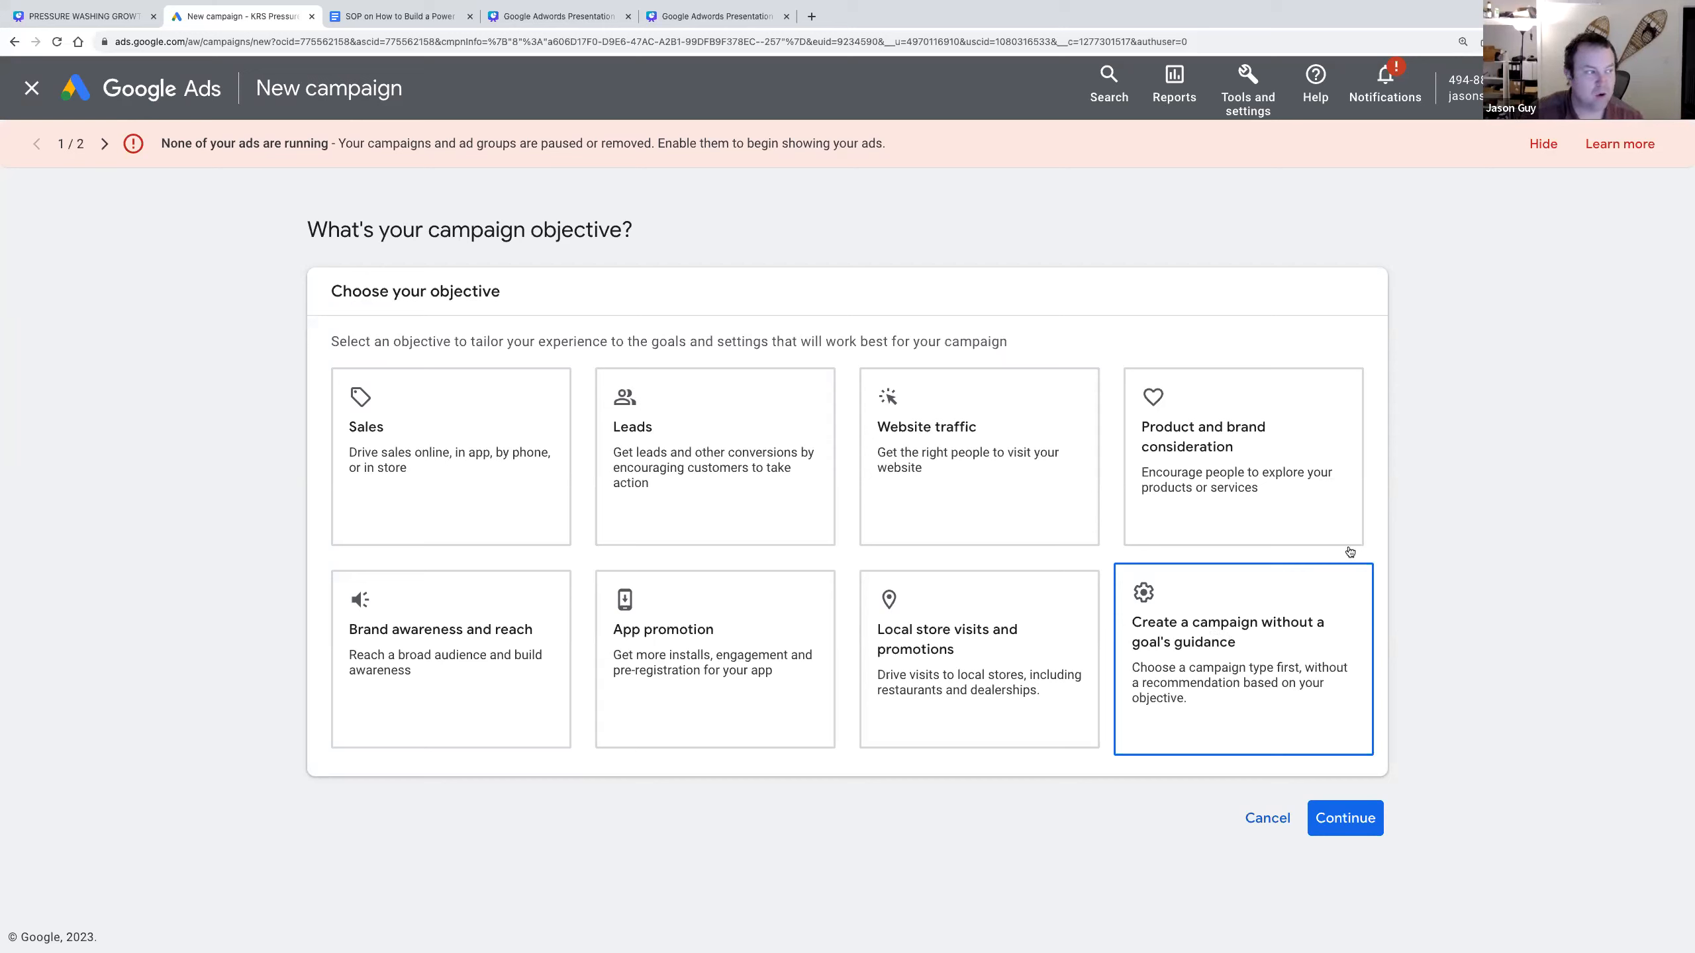
pyautogui.click(942, 628)
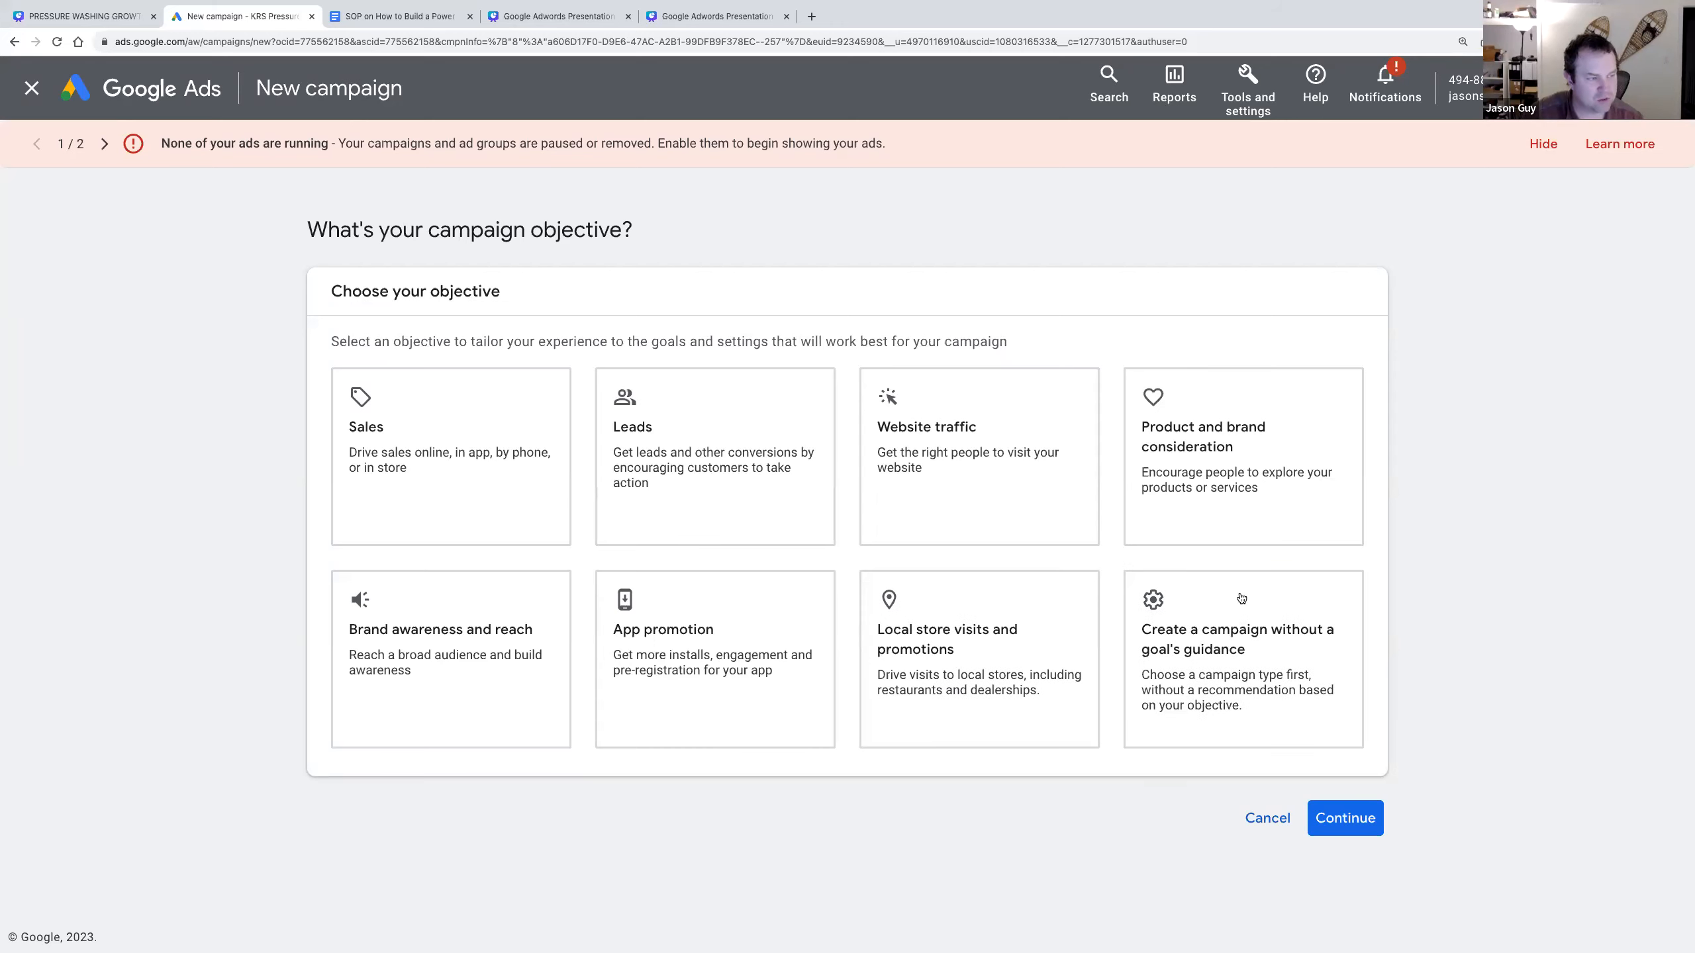
# - Choose to create a campaign without a goal's guidance and set the campaign type to Search
pyautogui.click(1201, 631)
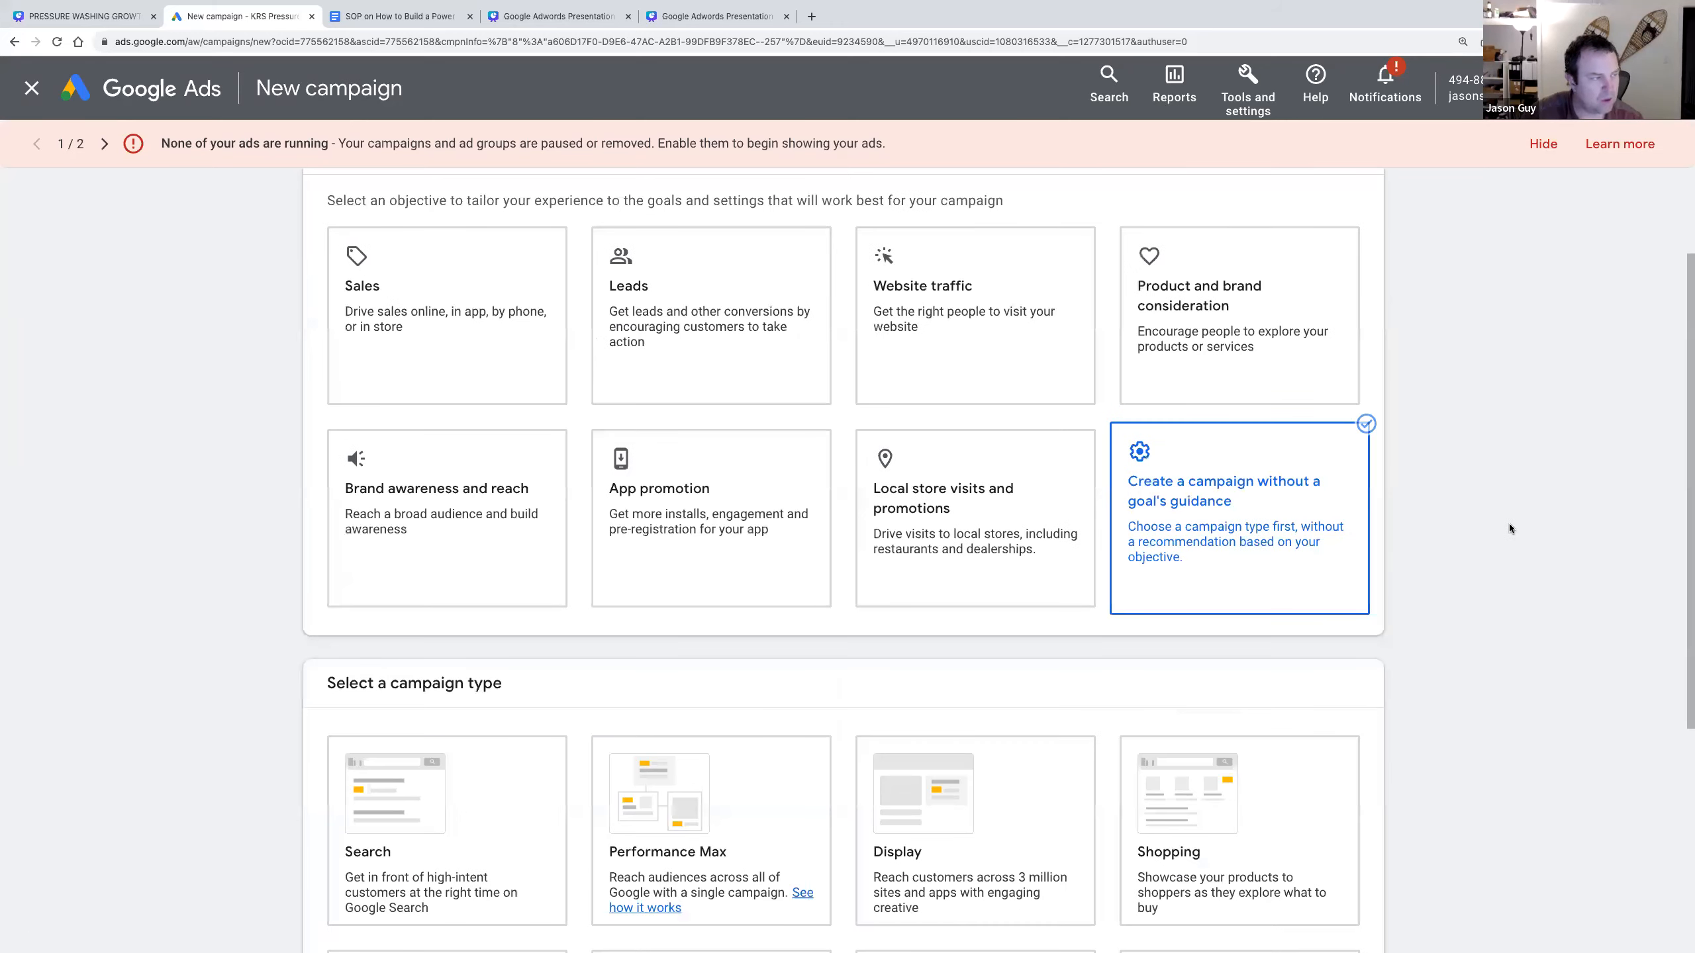
pyautogui.scroll(-5, 1510, 524)
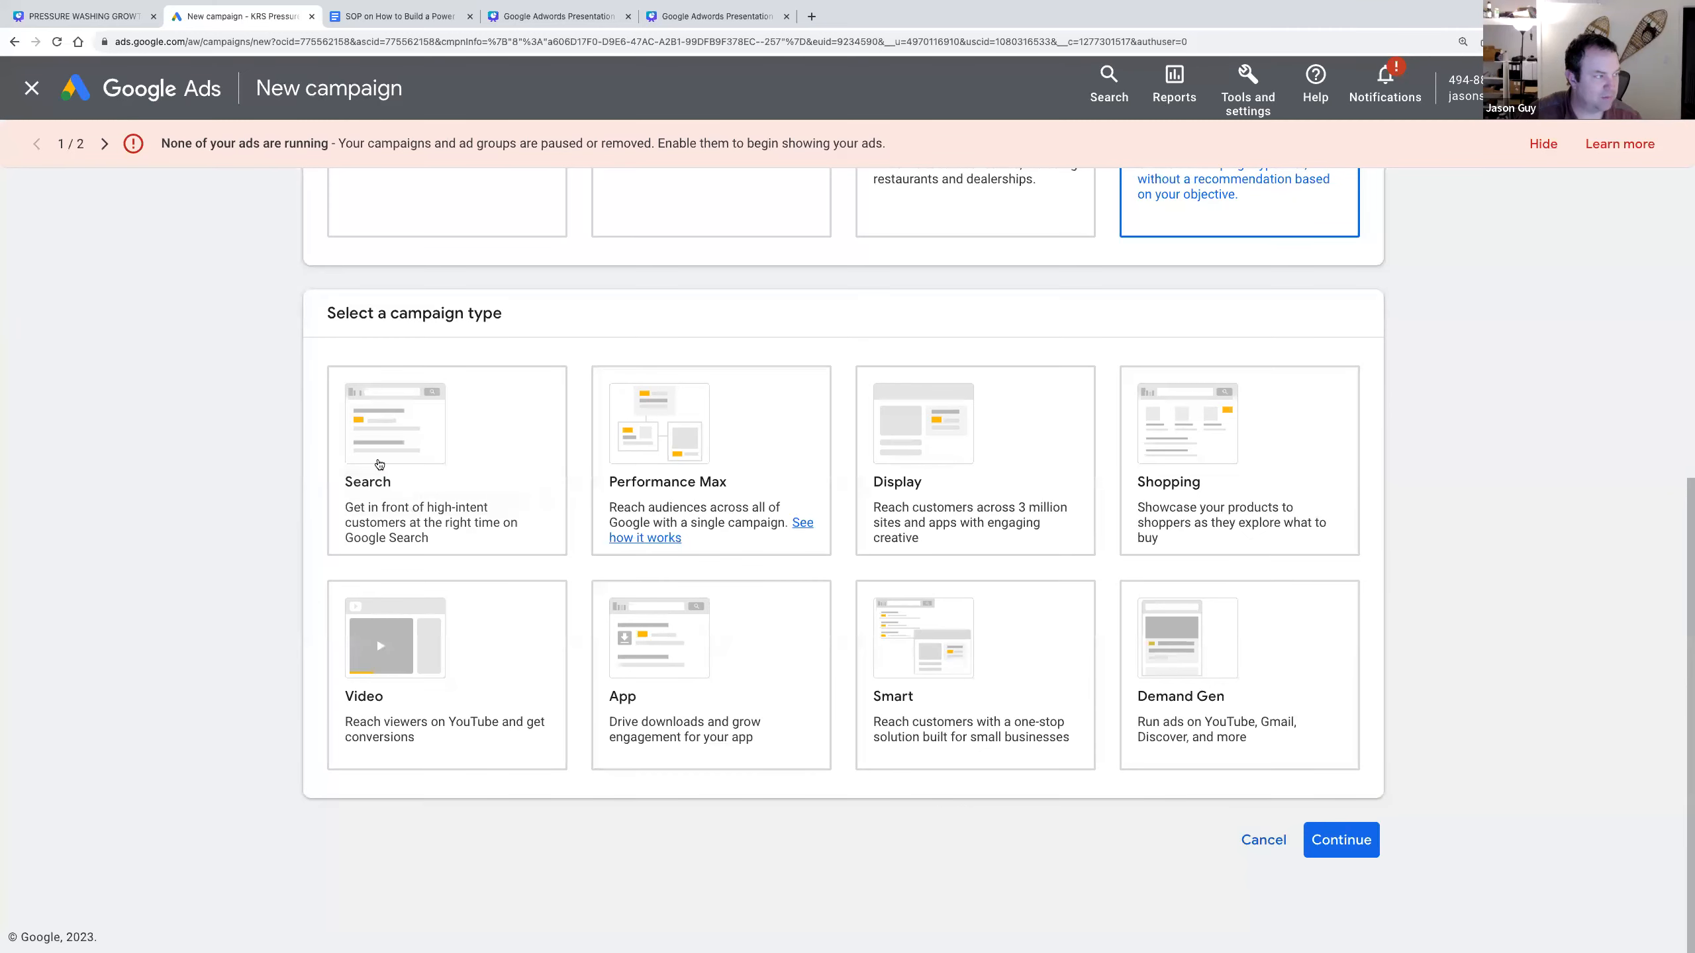
pyautogui.click(379, 464)
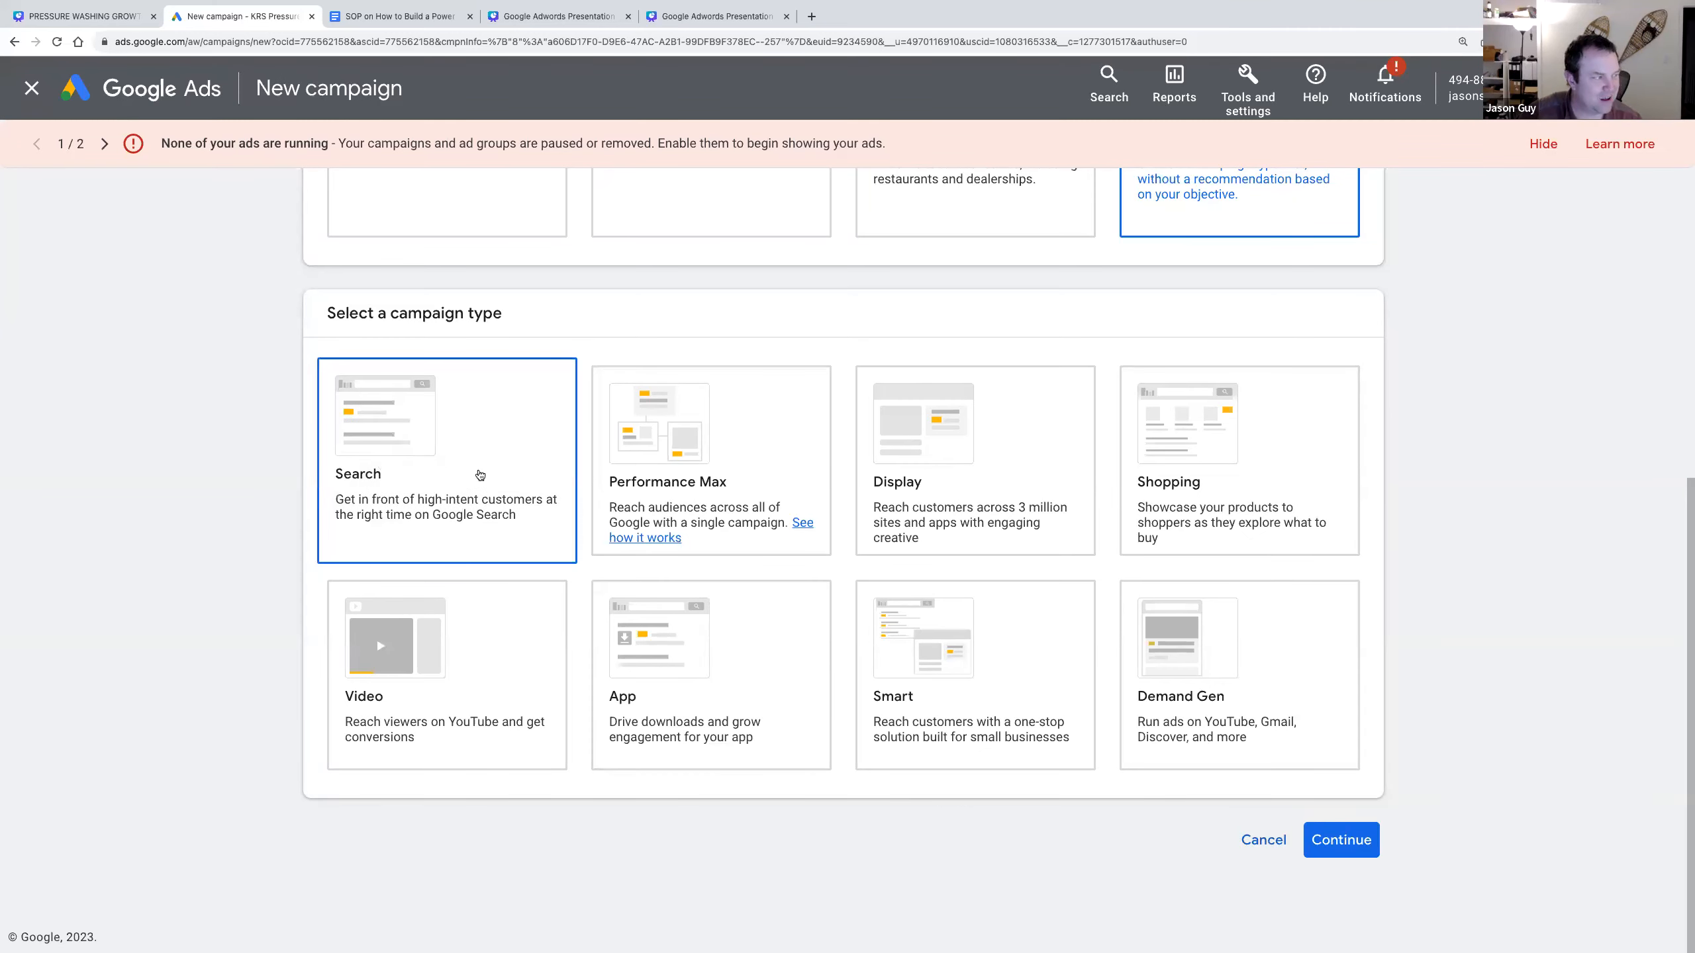
pyautogui.scroll(4, 201, 358)
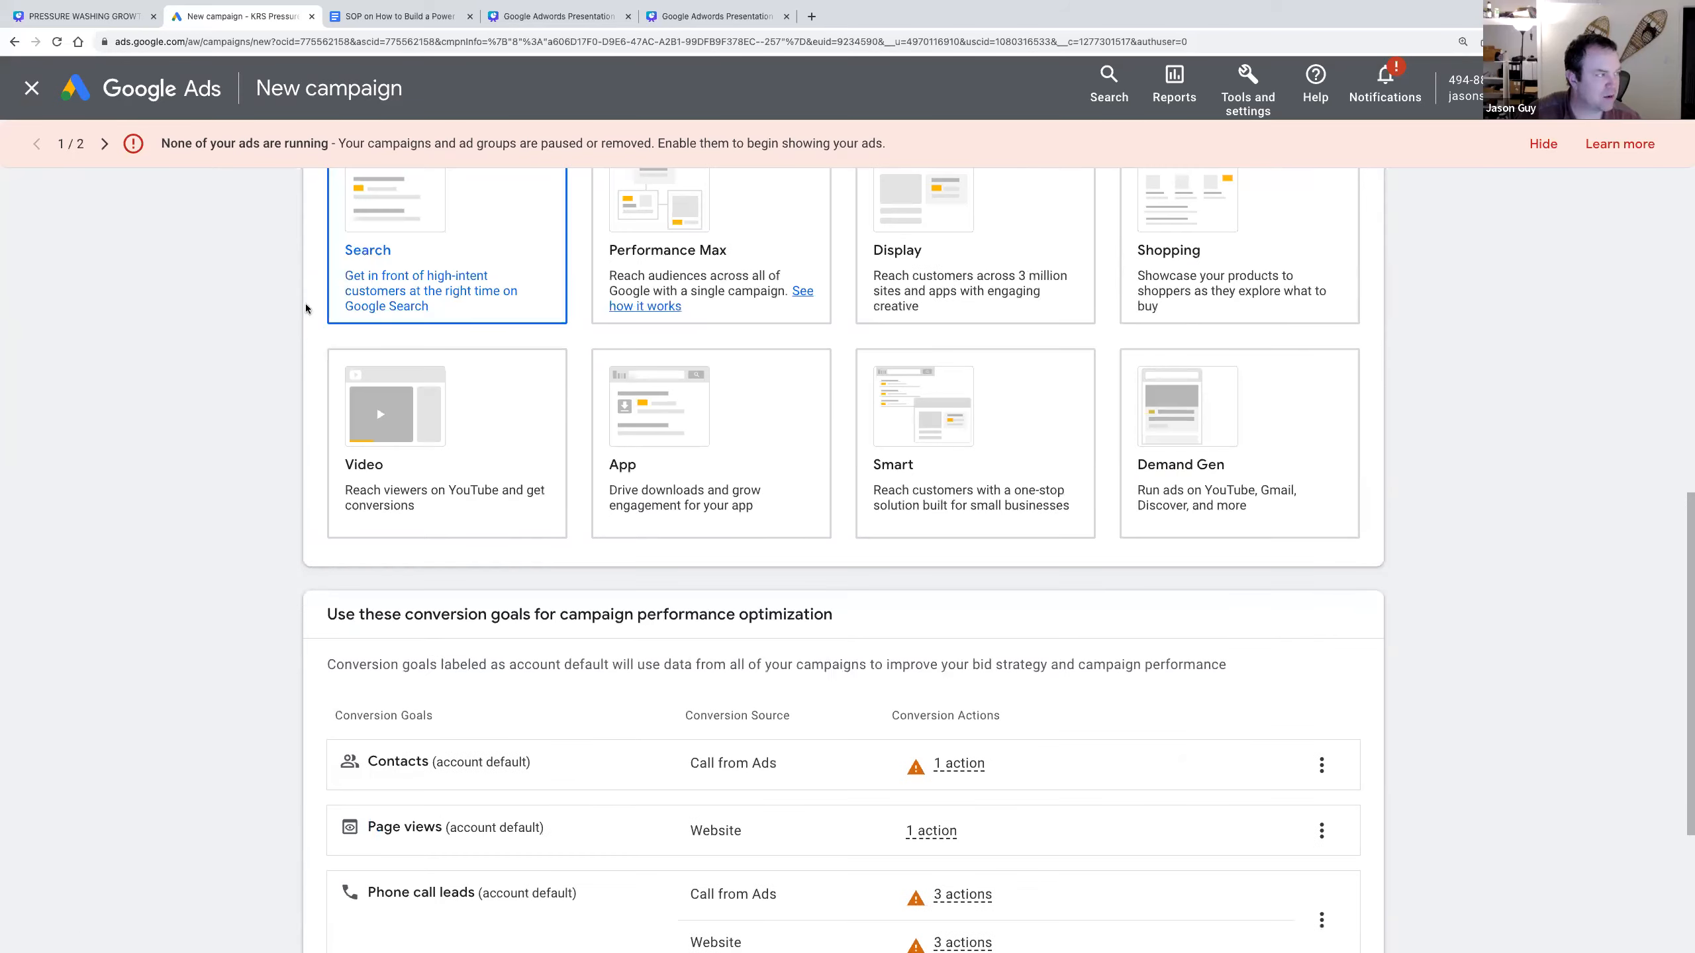
pyautogui.scroll(1, 246, 299)
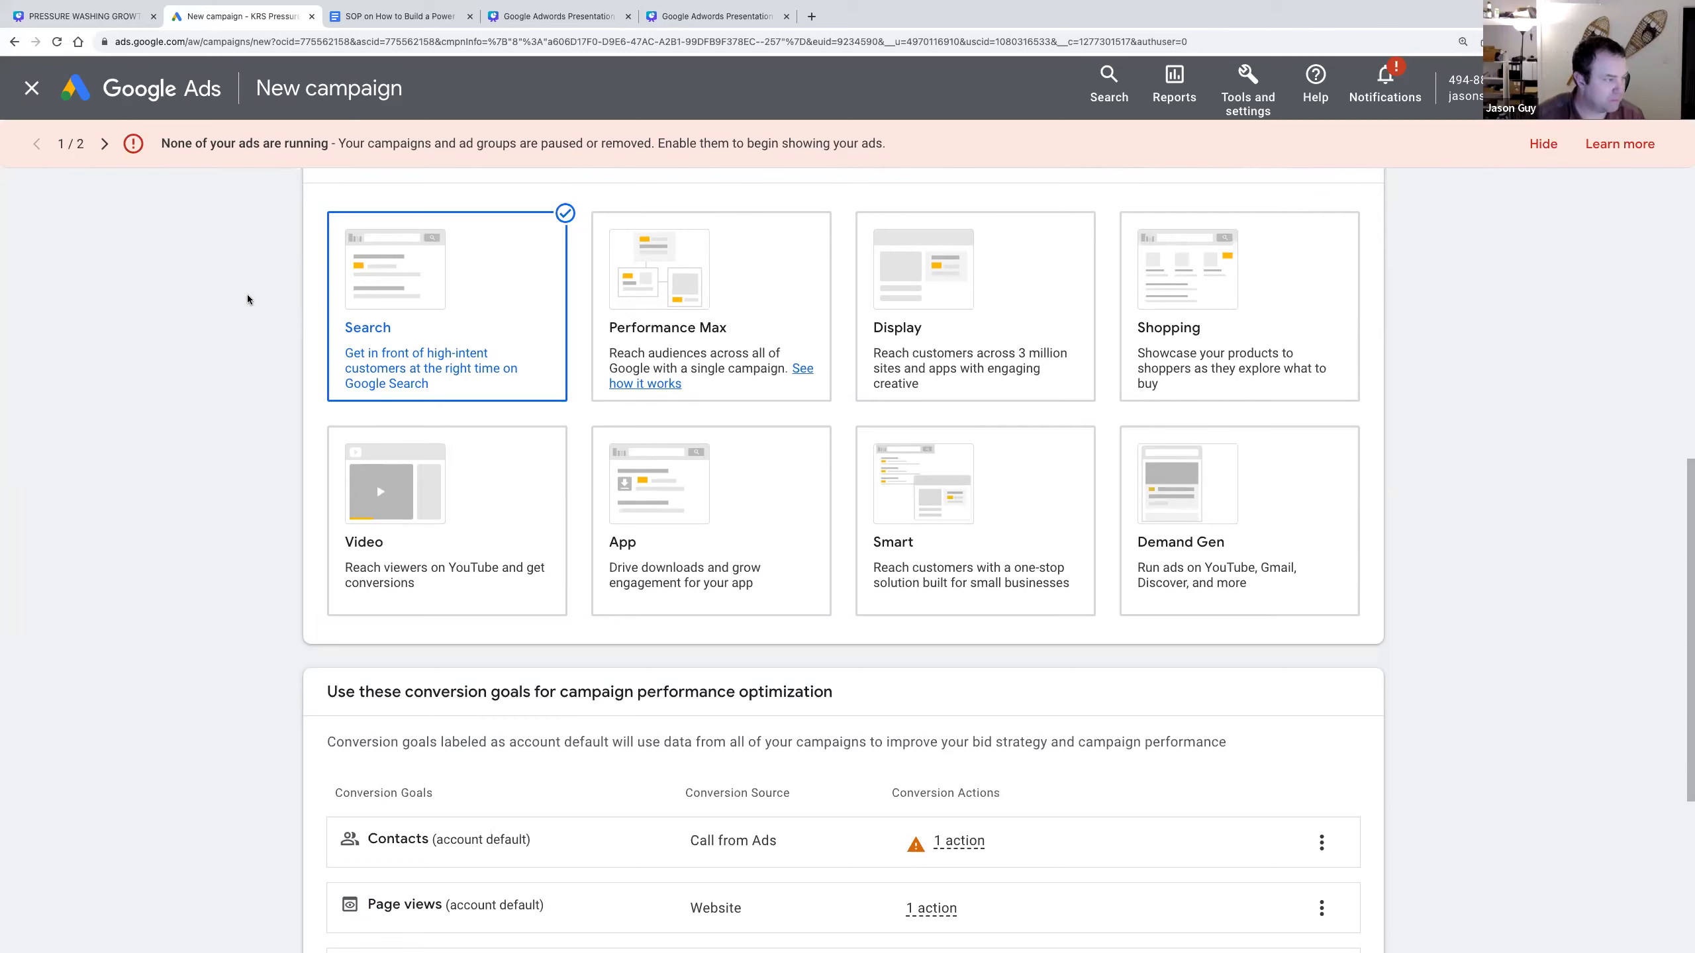
# - Select website visits as the result wanted from the campaign and enter jasonspressurewashing.com as the business's website
pyautogui.scroll(-3, 246, 299)
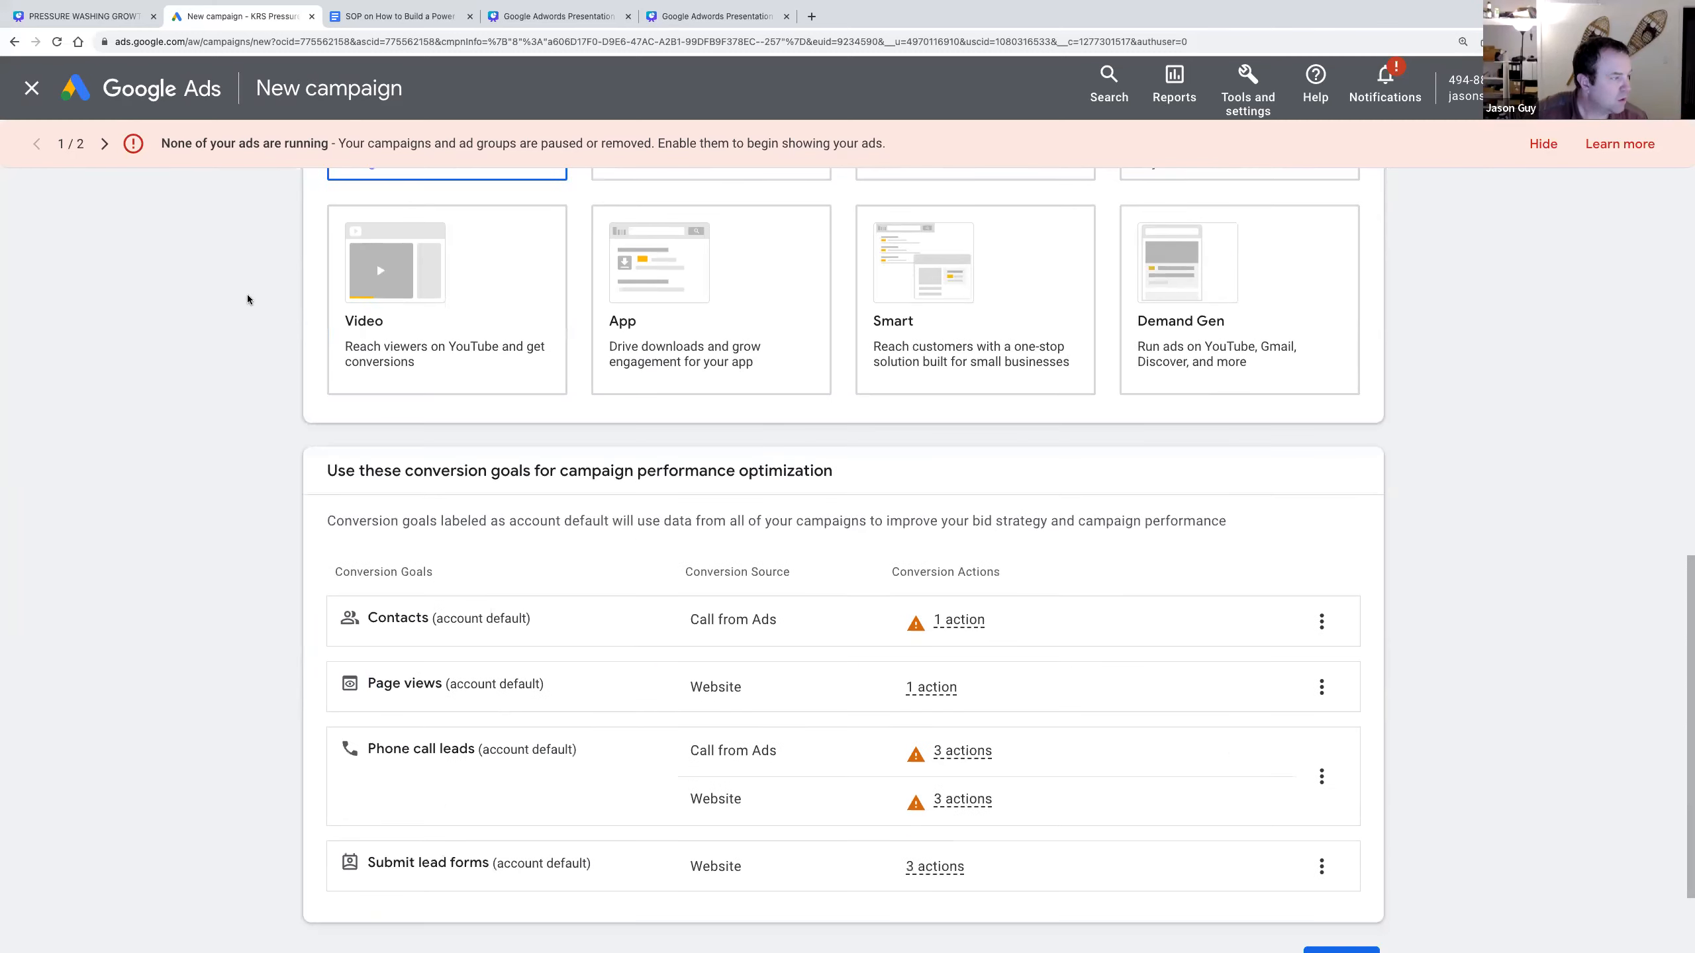
pyautogui.scroll(-2, 519, 427)
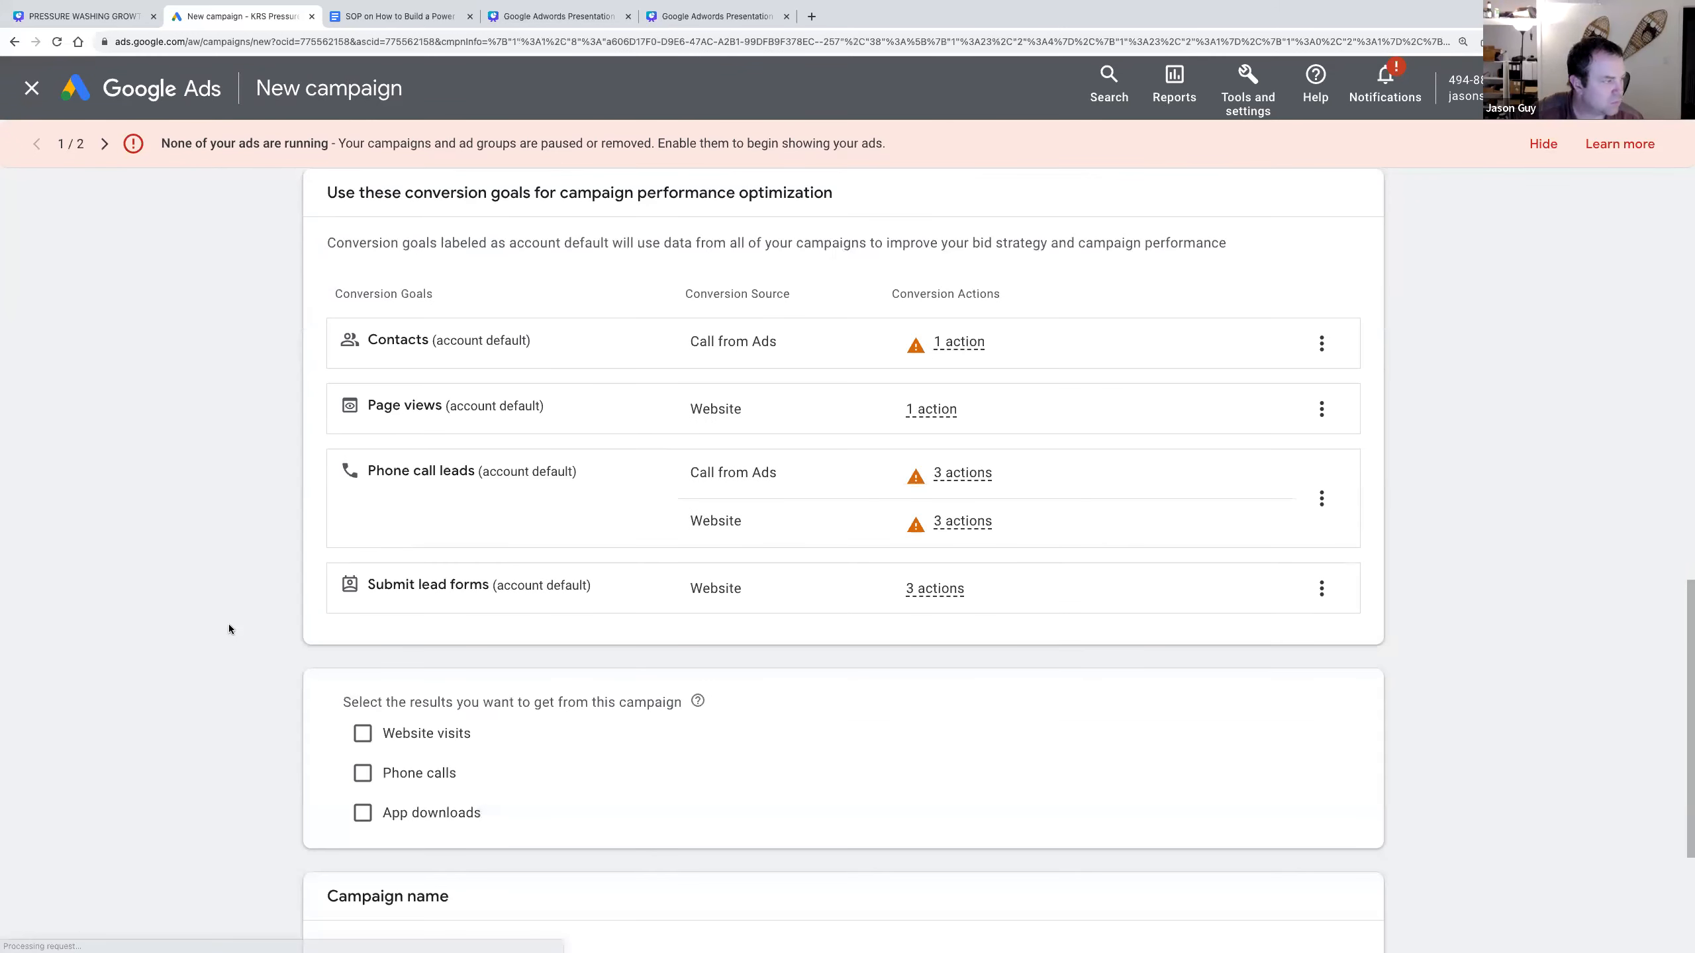
pyautogui.scroll(-3, 229, 629)
pyautogui.scroll(-1, 353, 462)
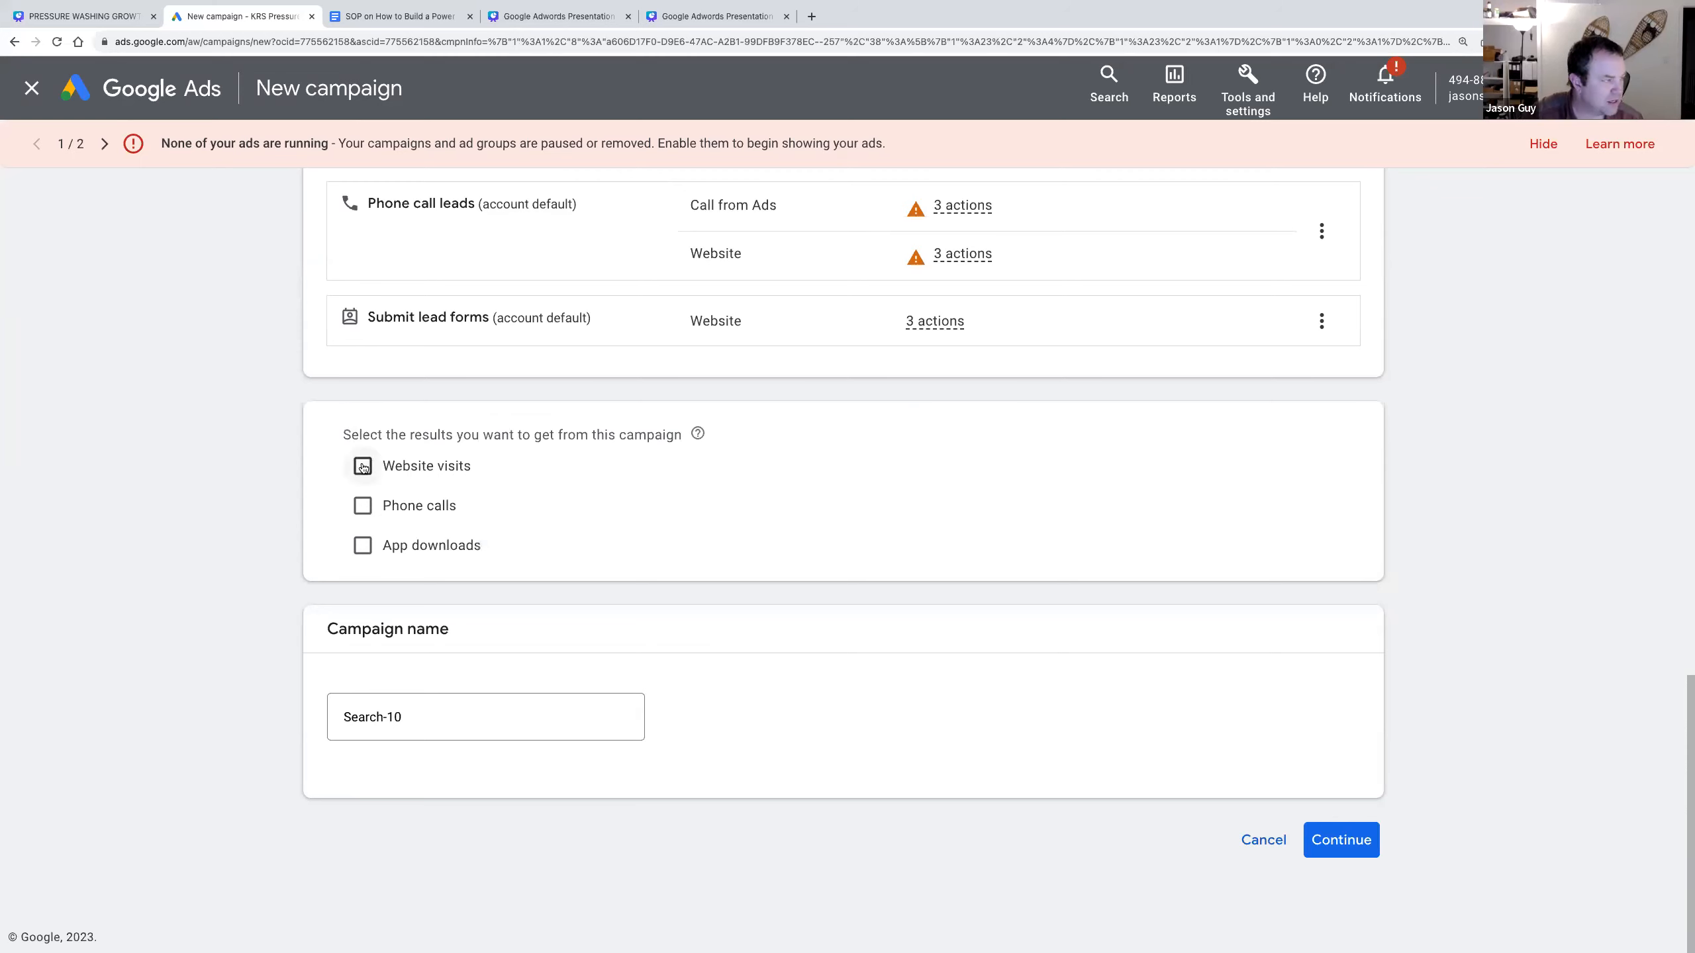
pyautogui.click(362, 467)
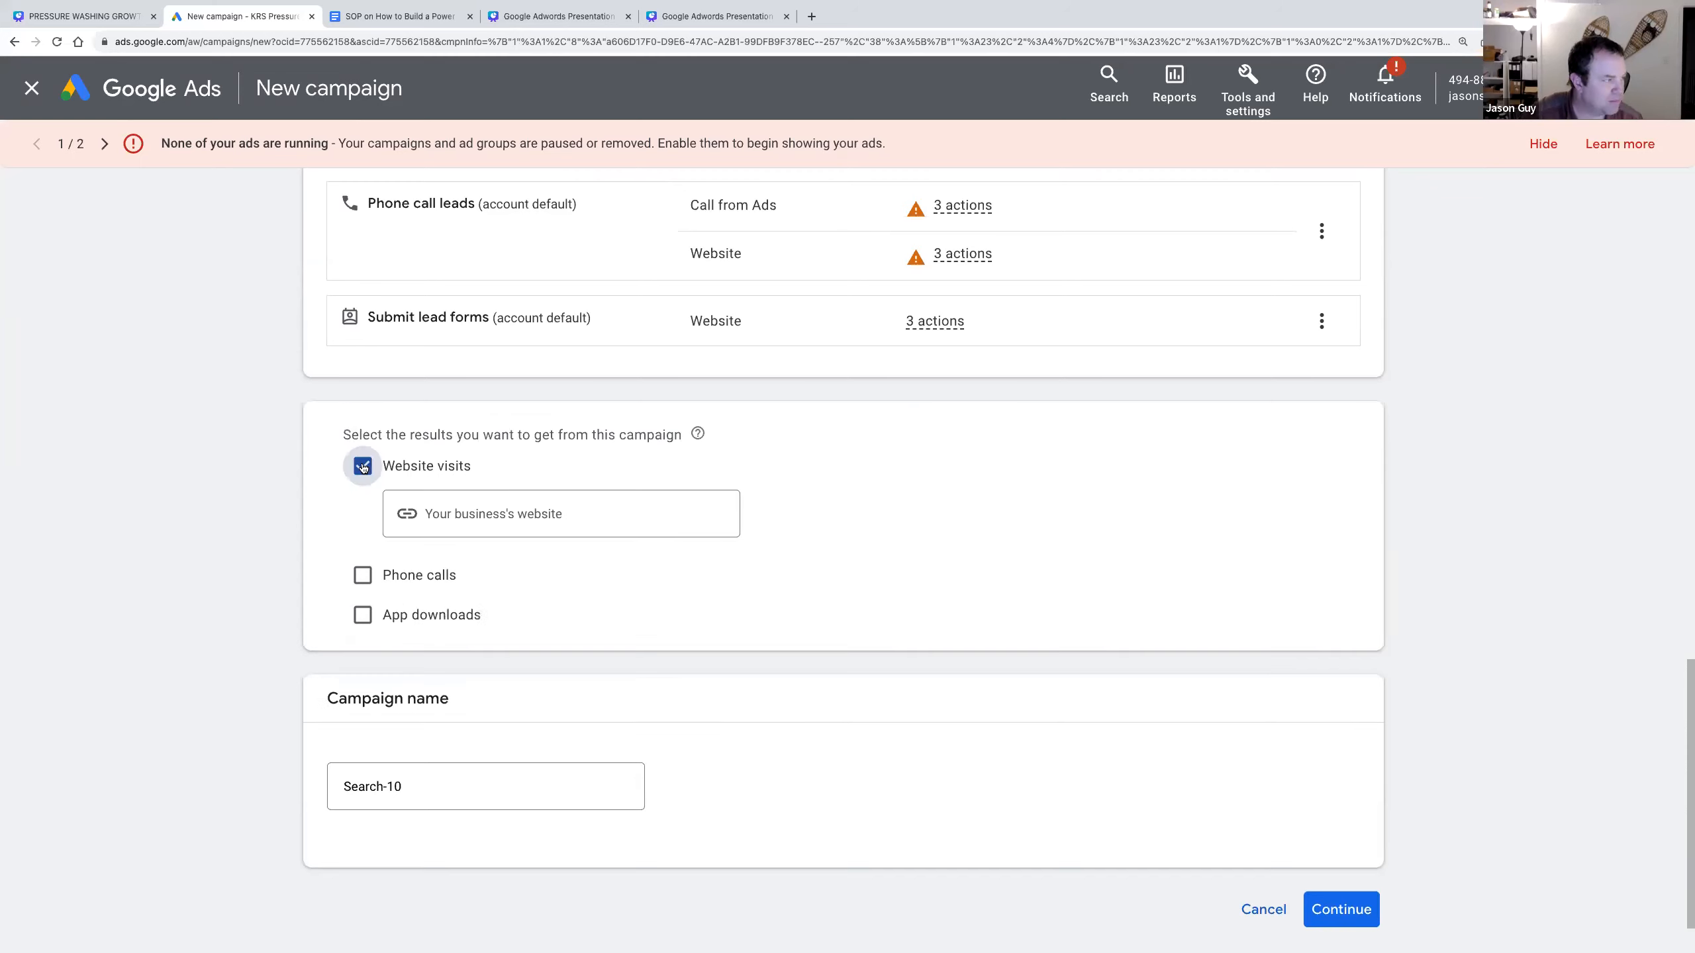
pyautogui.click(435, 512)
pyautogui.write('jasons')
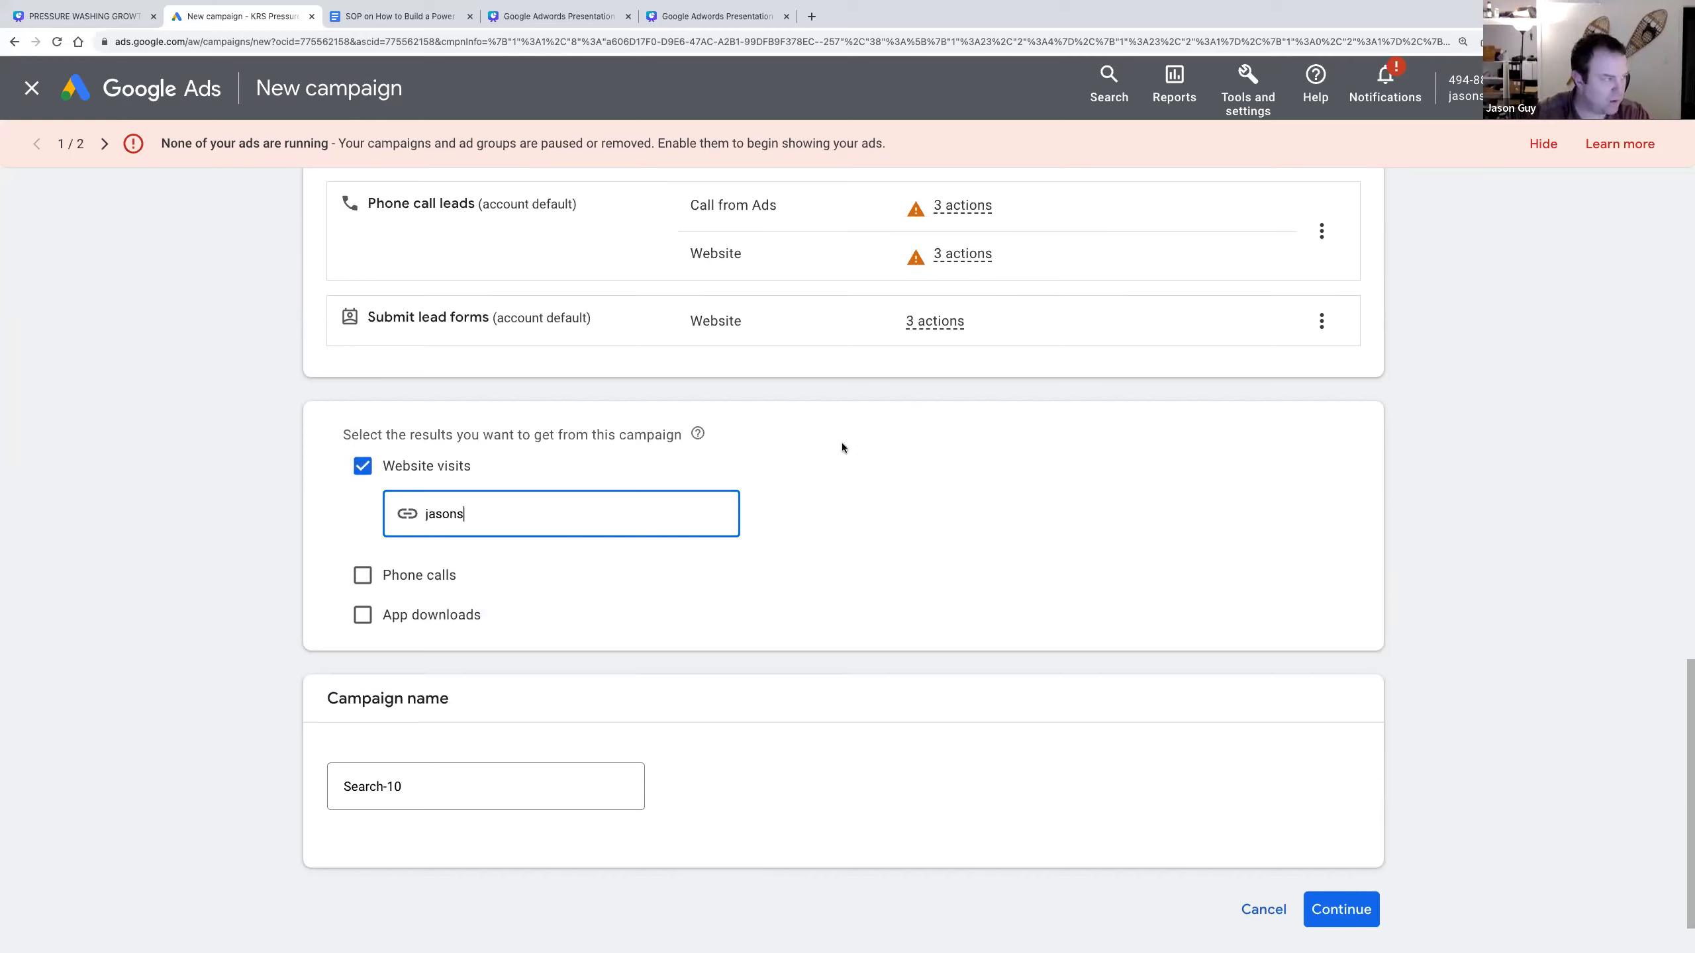
pyautogui.write('pressure')
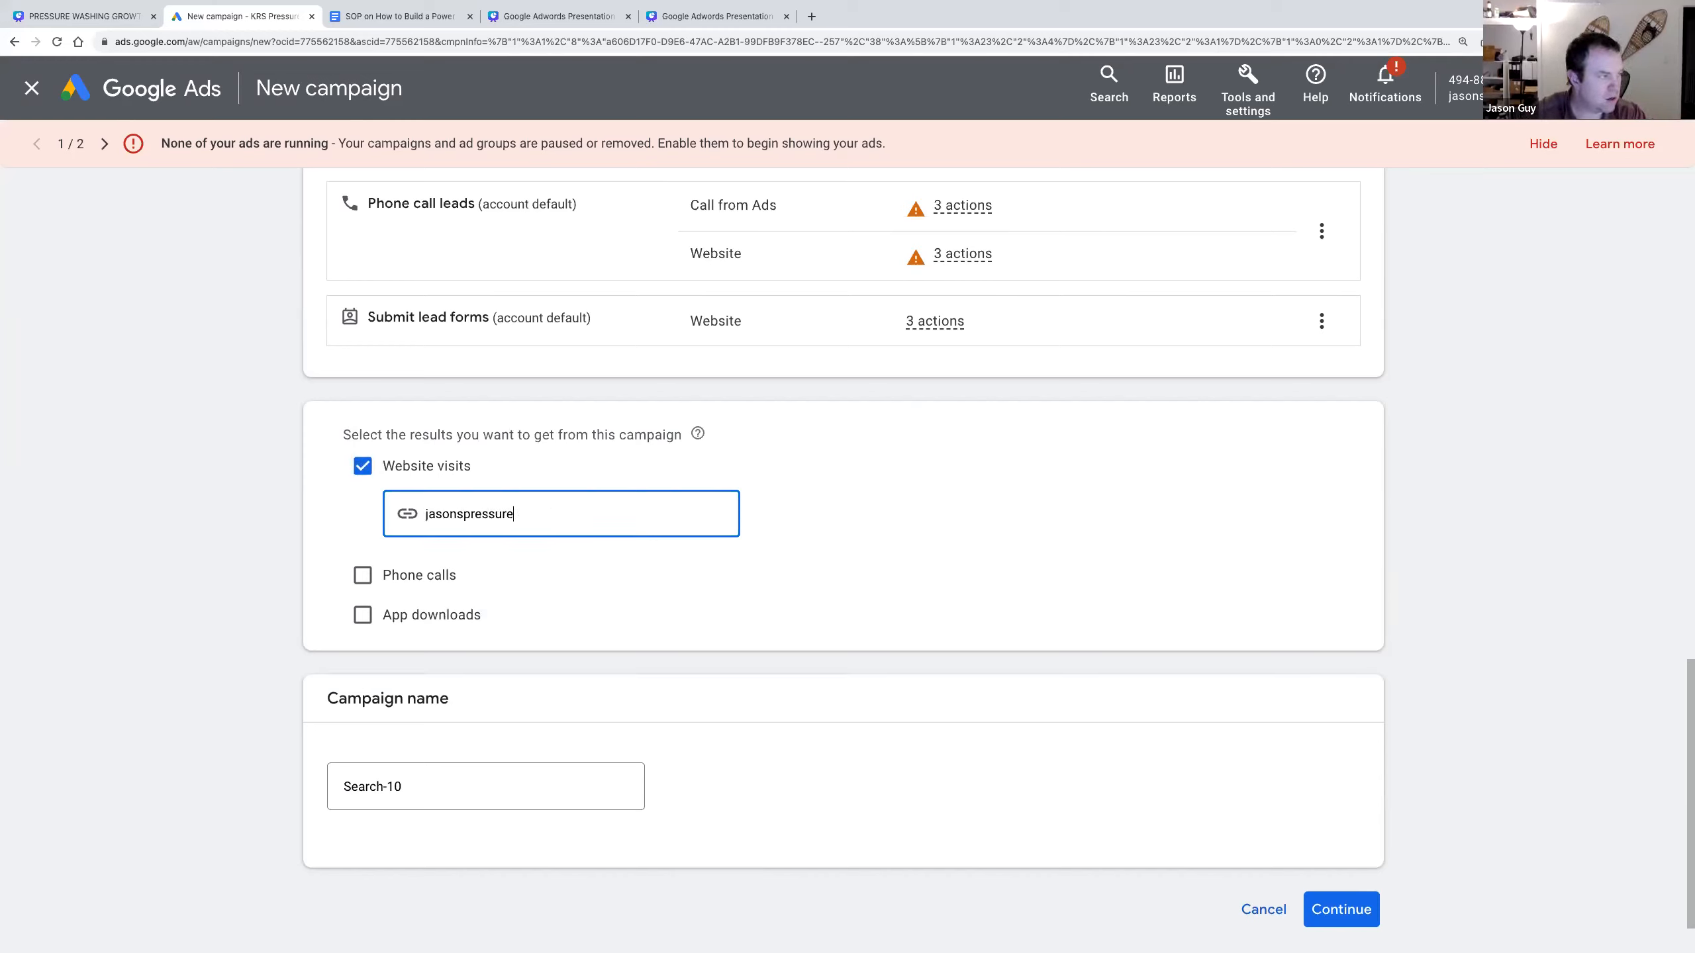
pyautogui.write('washing.com')
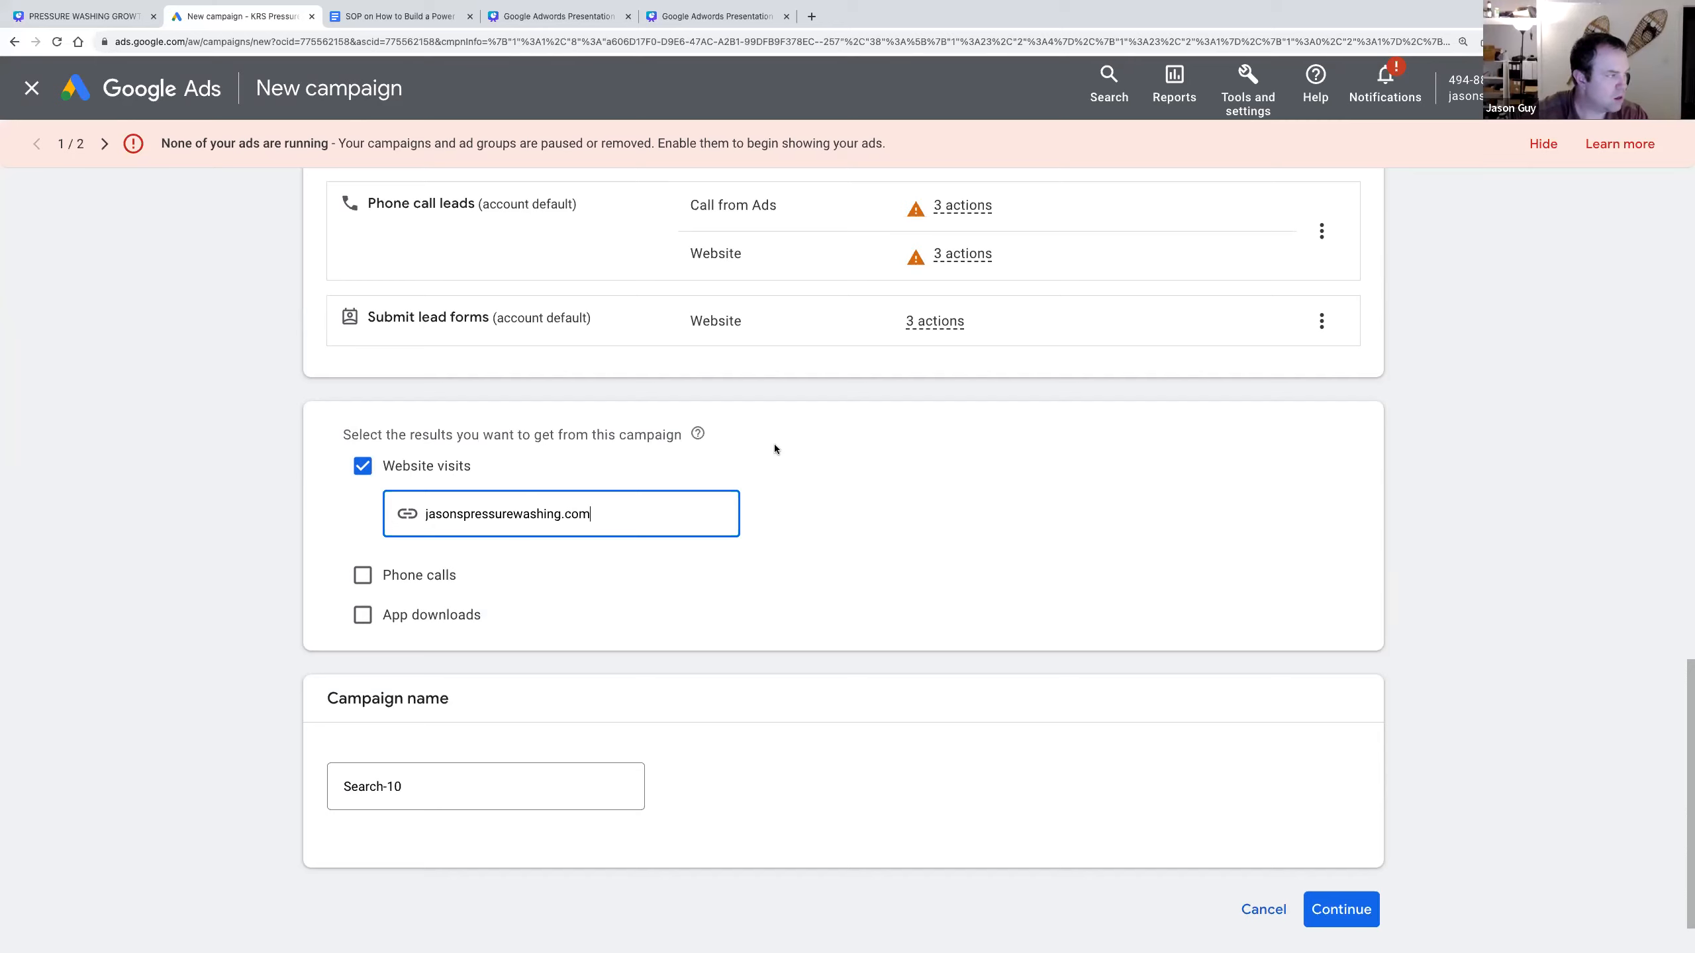
pyautogui.click(452, 511)
pyautogui.doubleClick(452, 511)
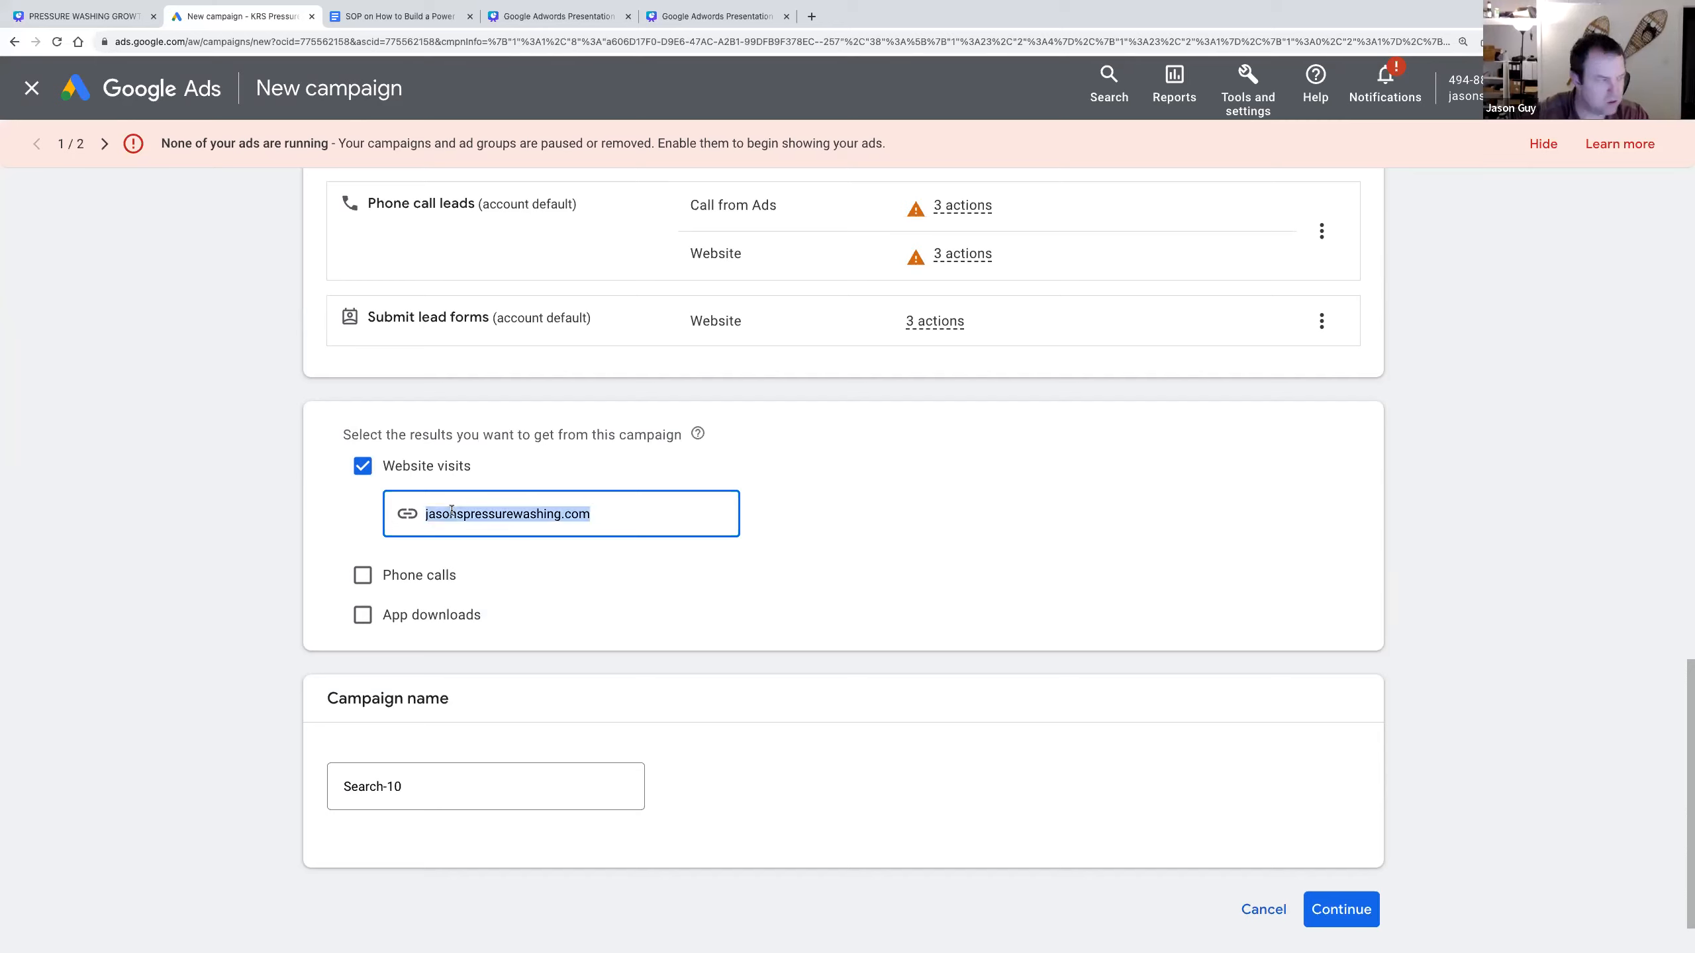
# - Name the campaign "Pressure Washing Leads" and continue to the bidding settings
pyautogui.doubleClick(400, 784)
pyautogui.tripleClick(400, 785)
pyautogui.write('Pressure Washing Leads')
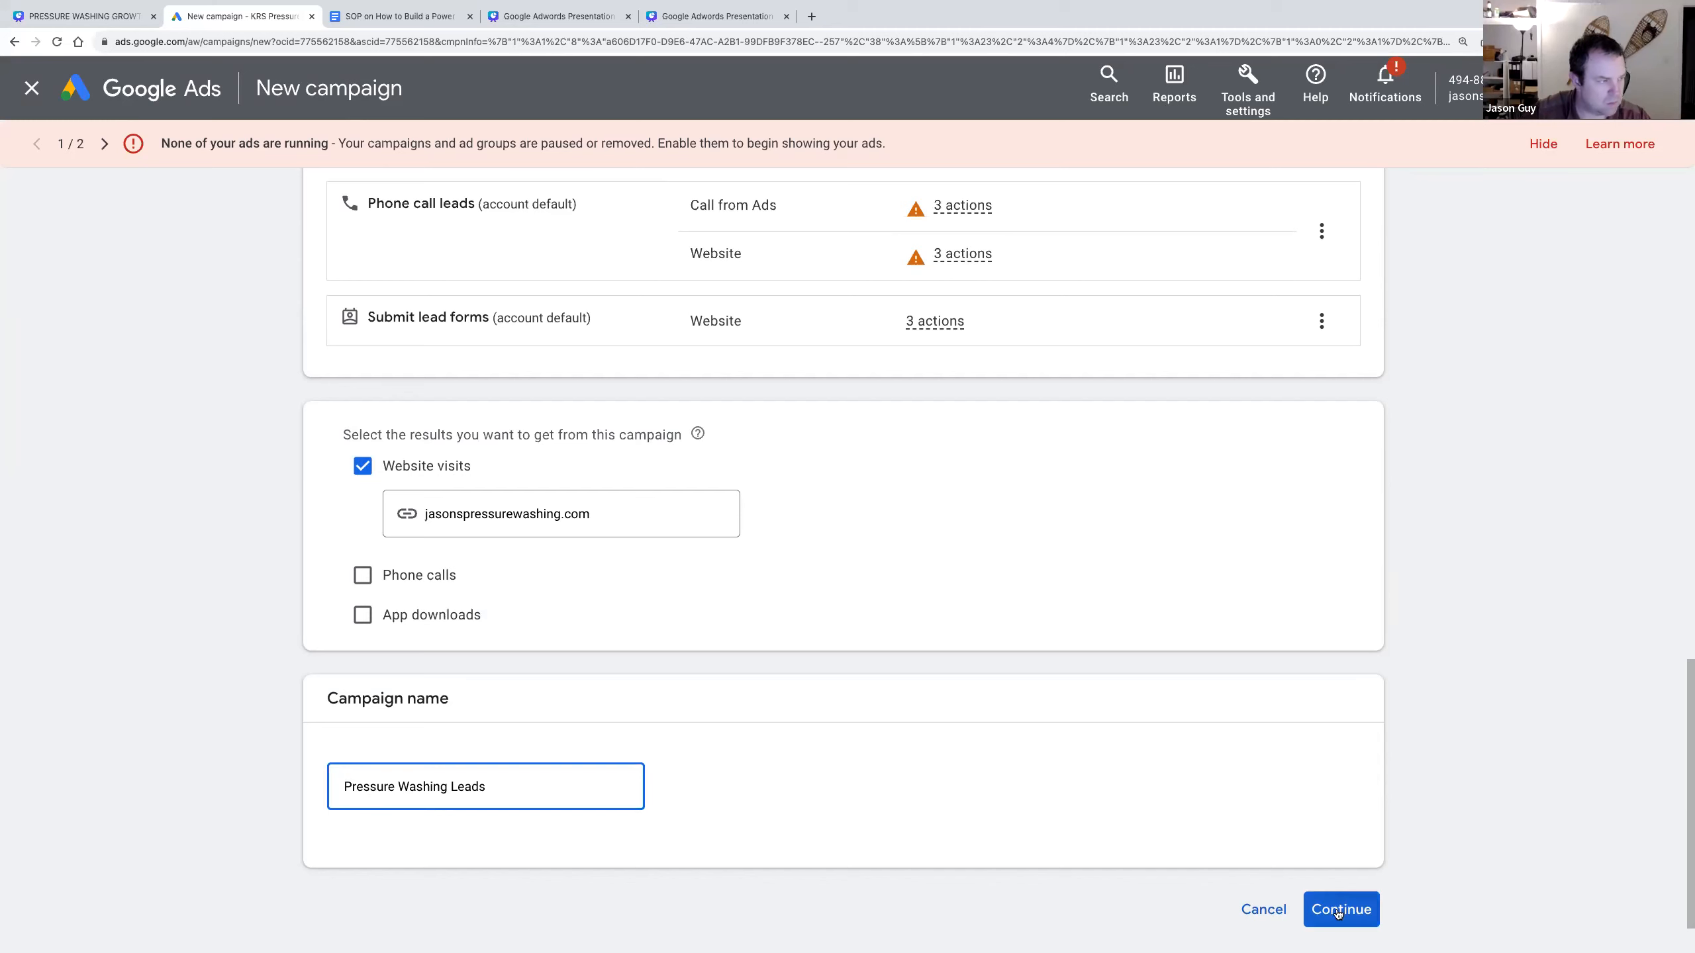
pyautogui.click(1338, 911)
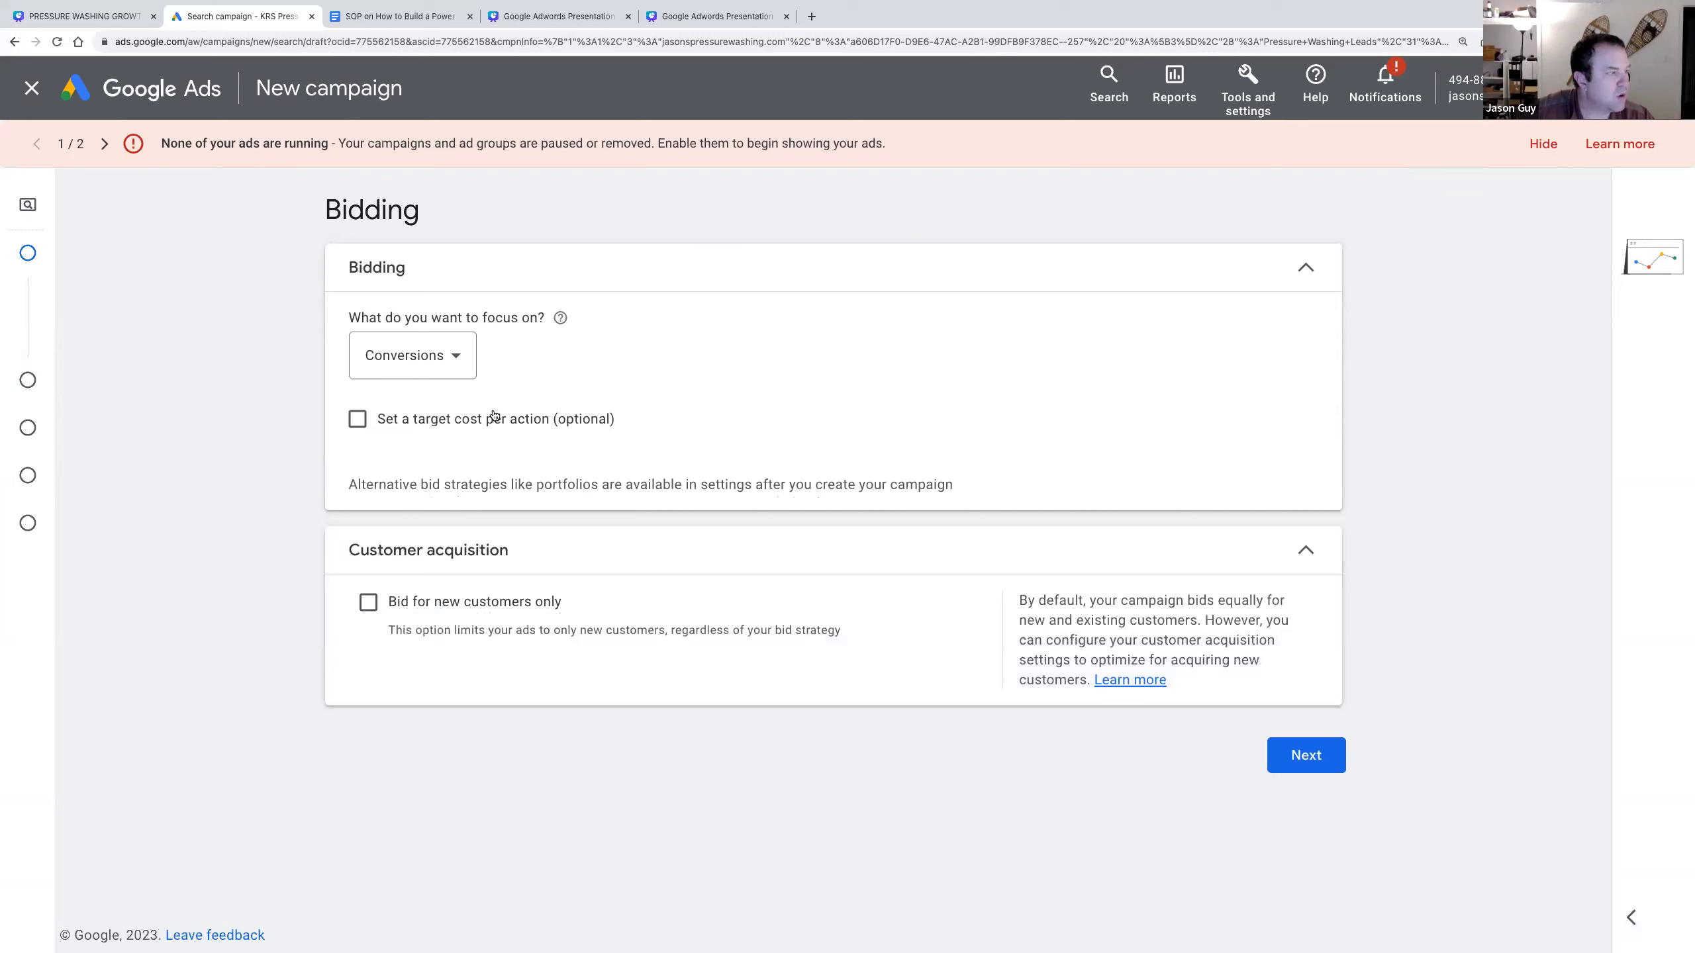
# - Choose Conversions as the campaign's bidding focus
pyautogui.click(440, 355)
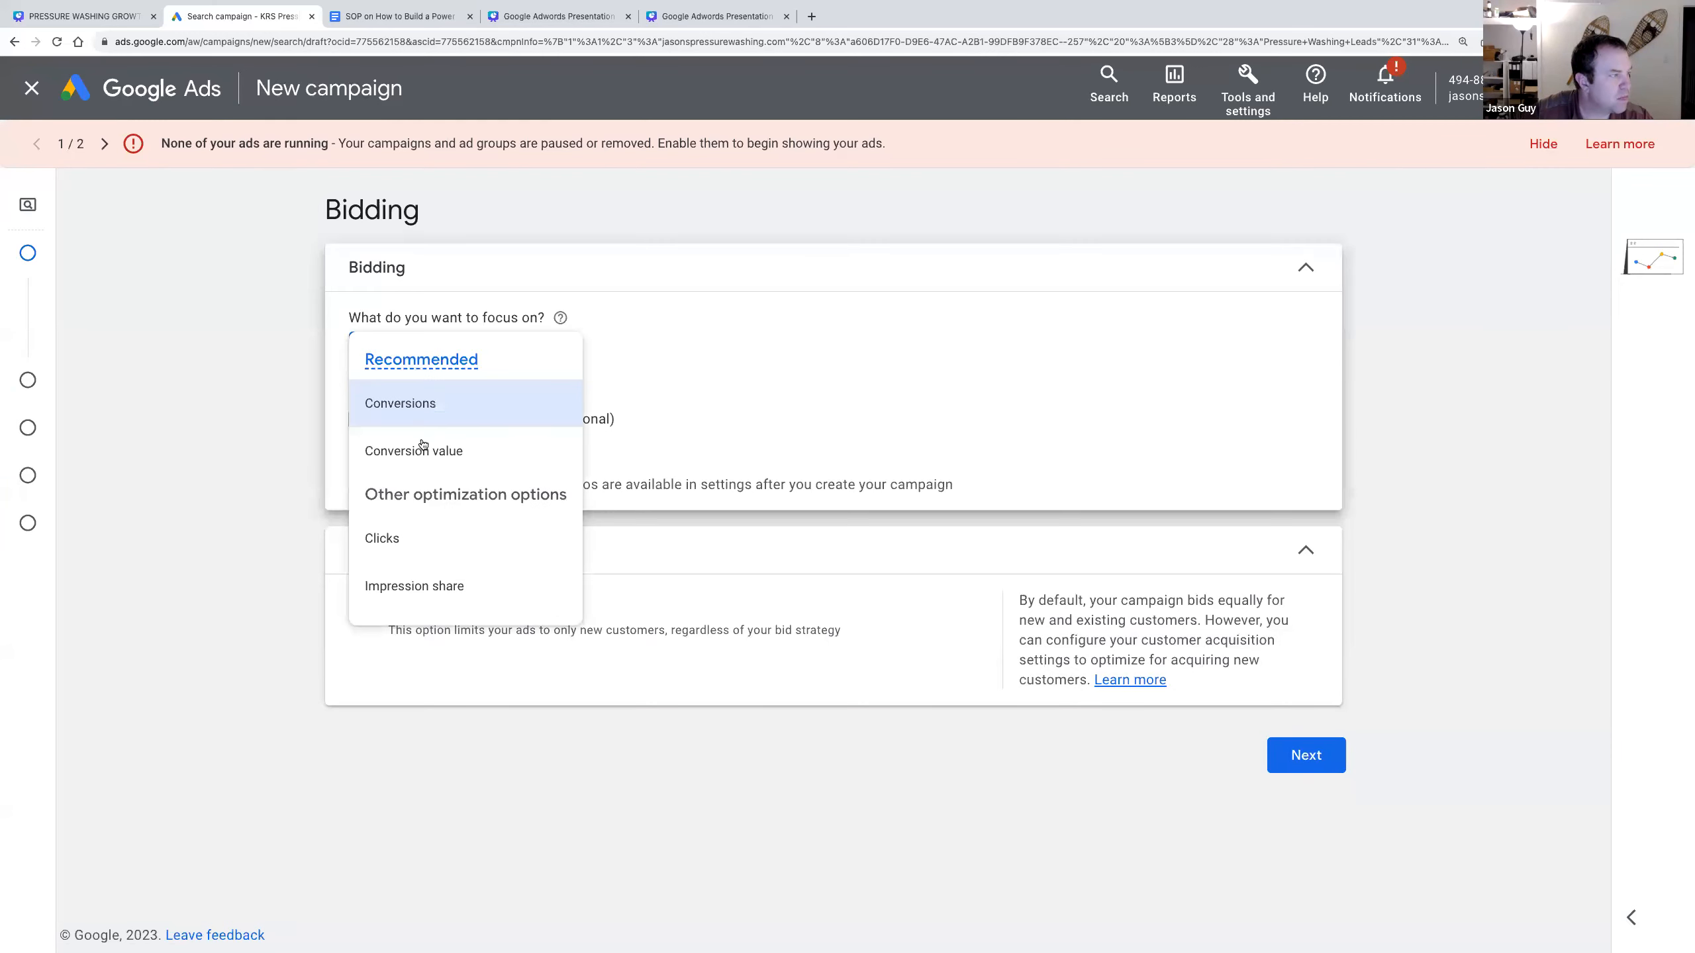
pyautogui.click(399, 404)
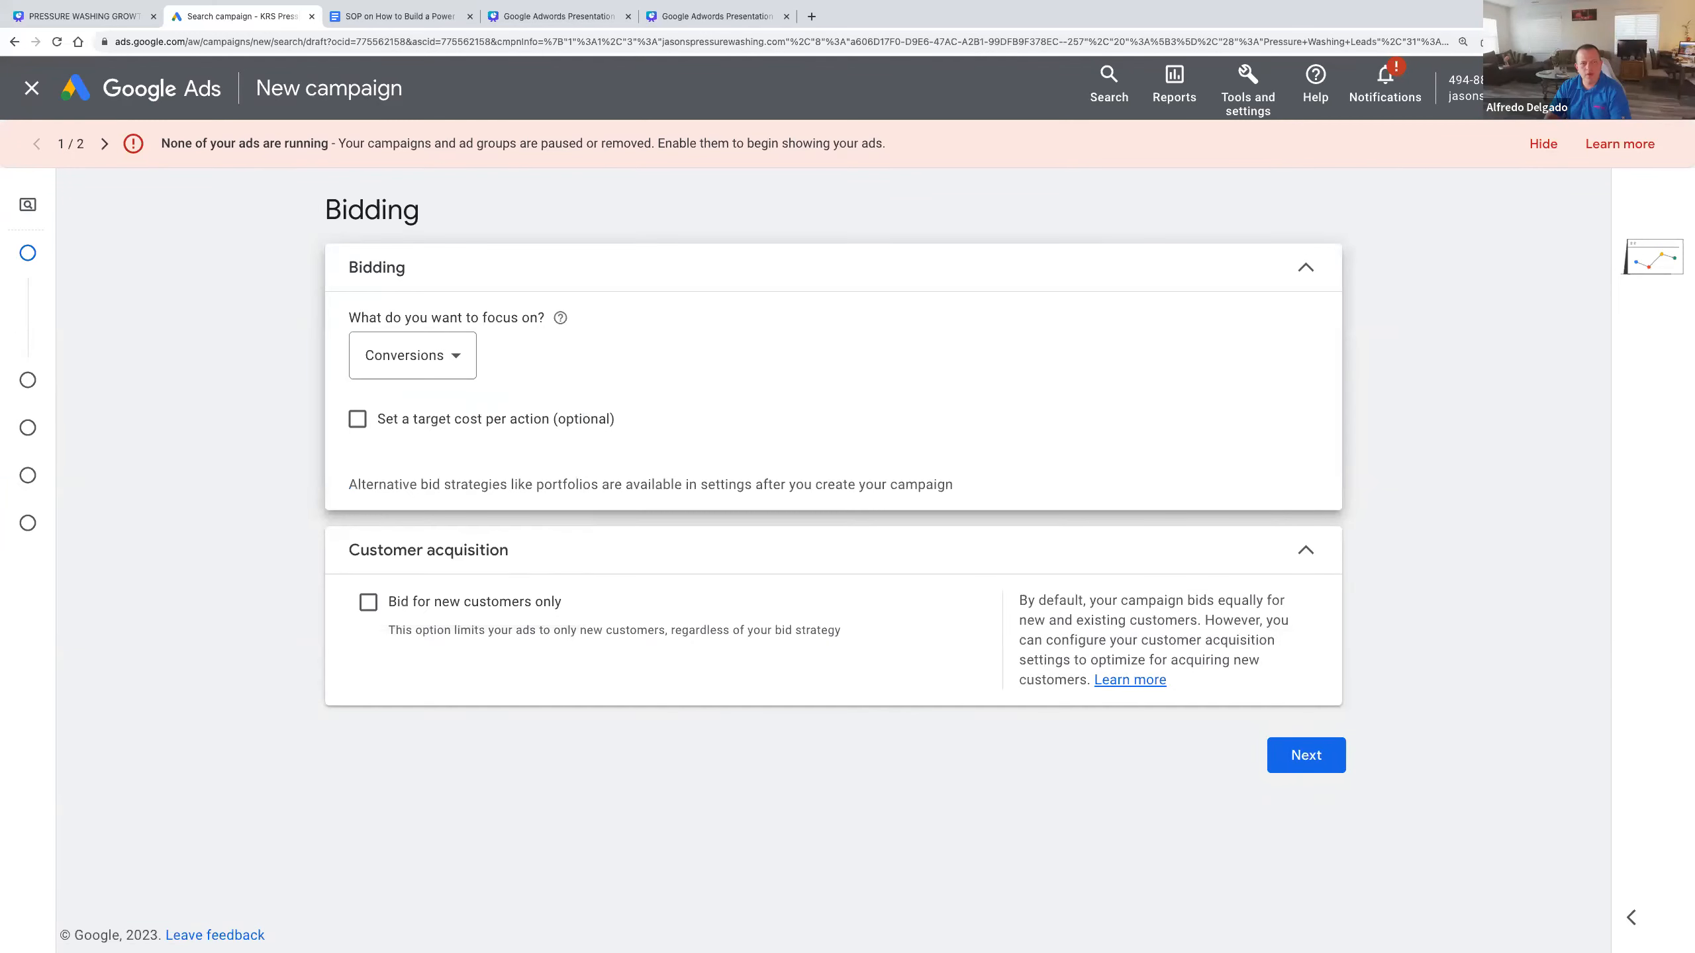
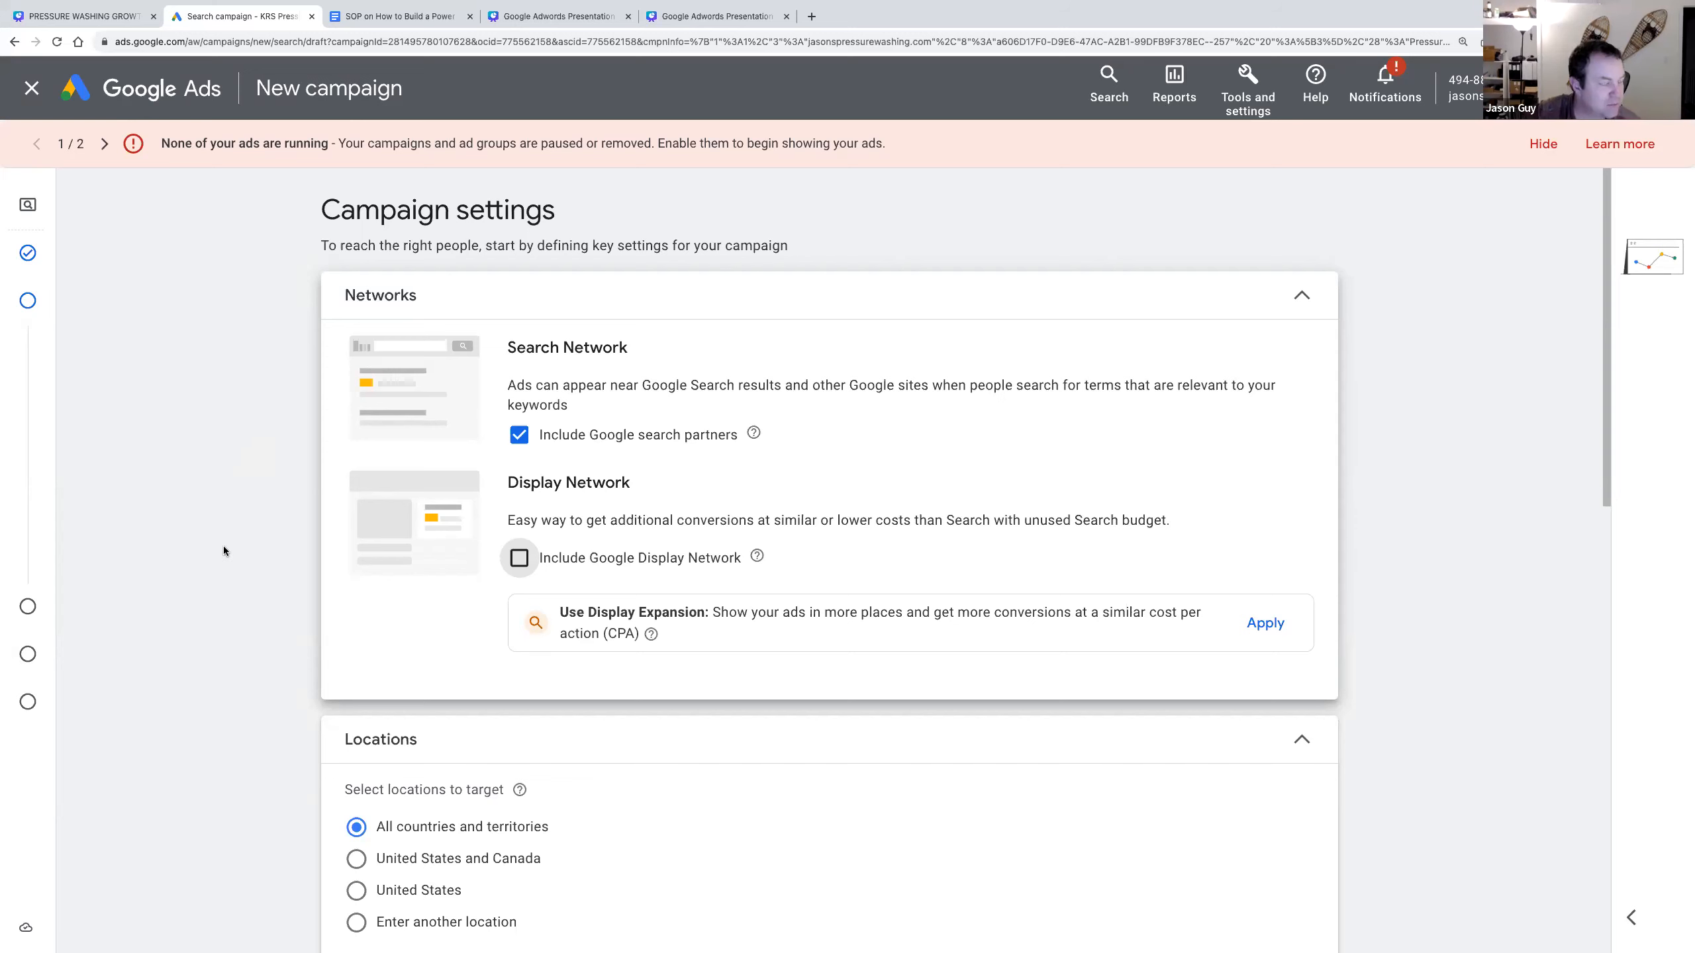
# - Expand the location options, choose to enter another location, and target postal code 20659 in Maryland, United States
pyautogui.scroll(-5, 223, 549)
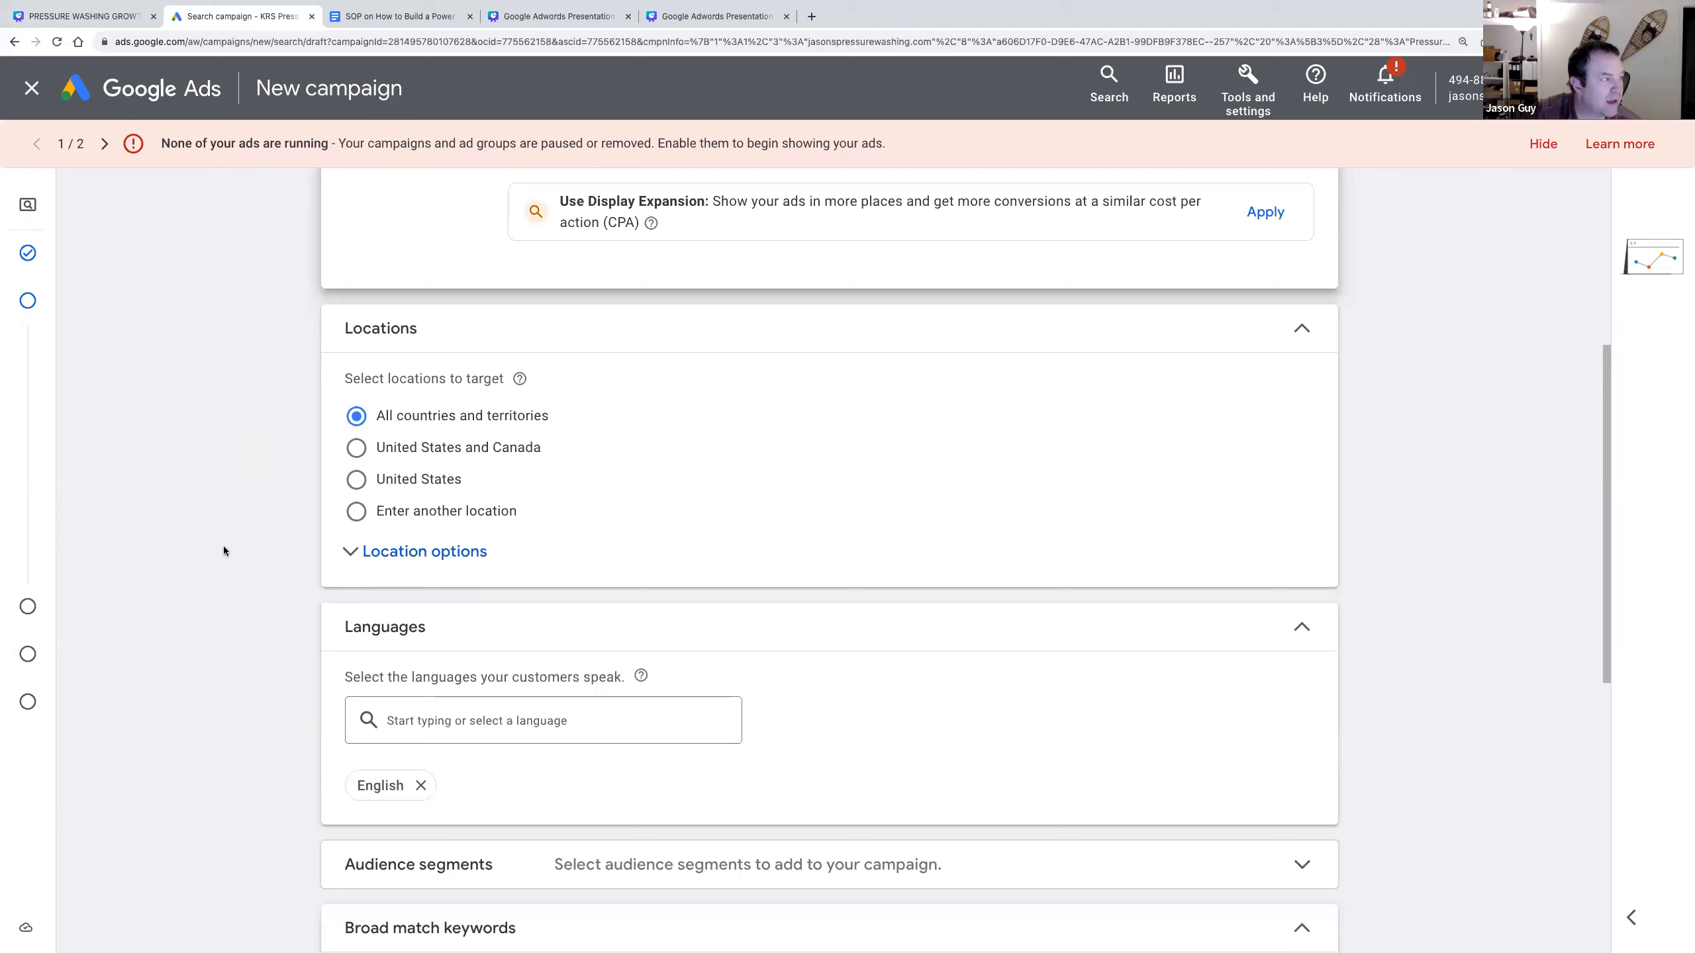
pyautogui.scroll(-1, 223, 546)
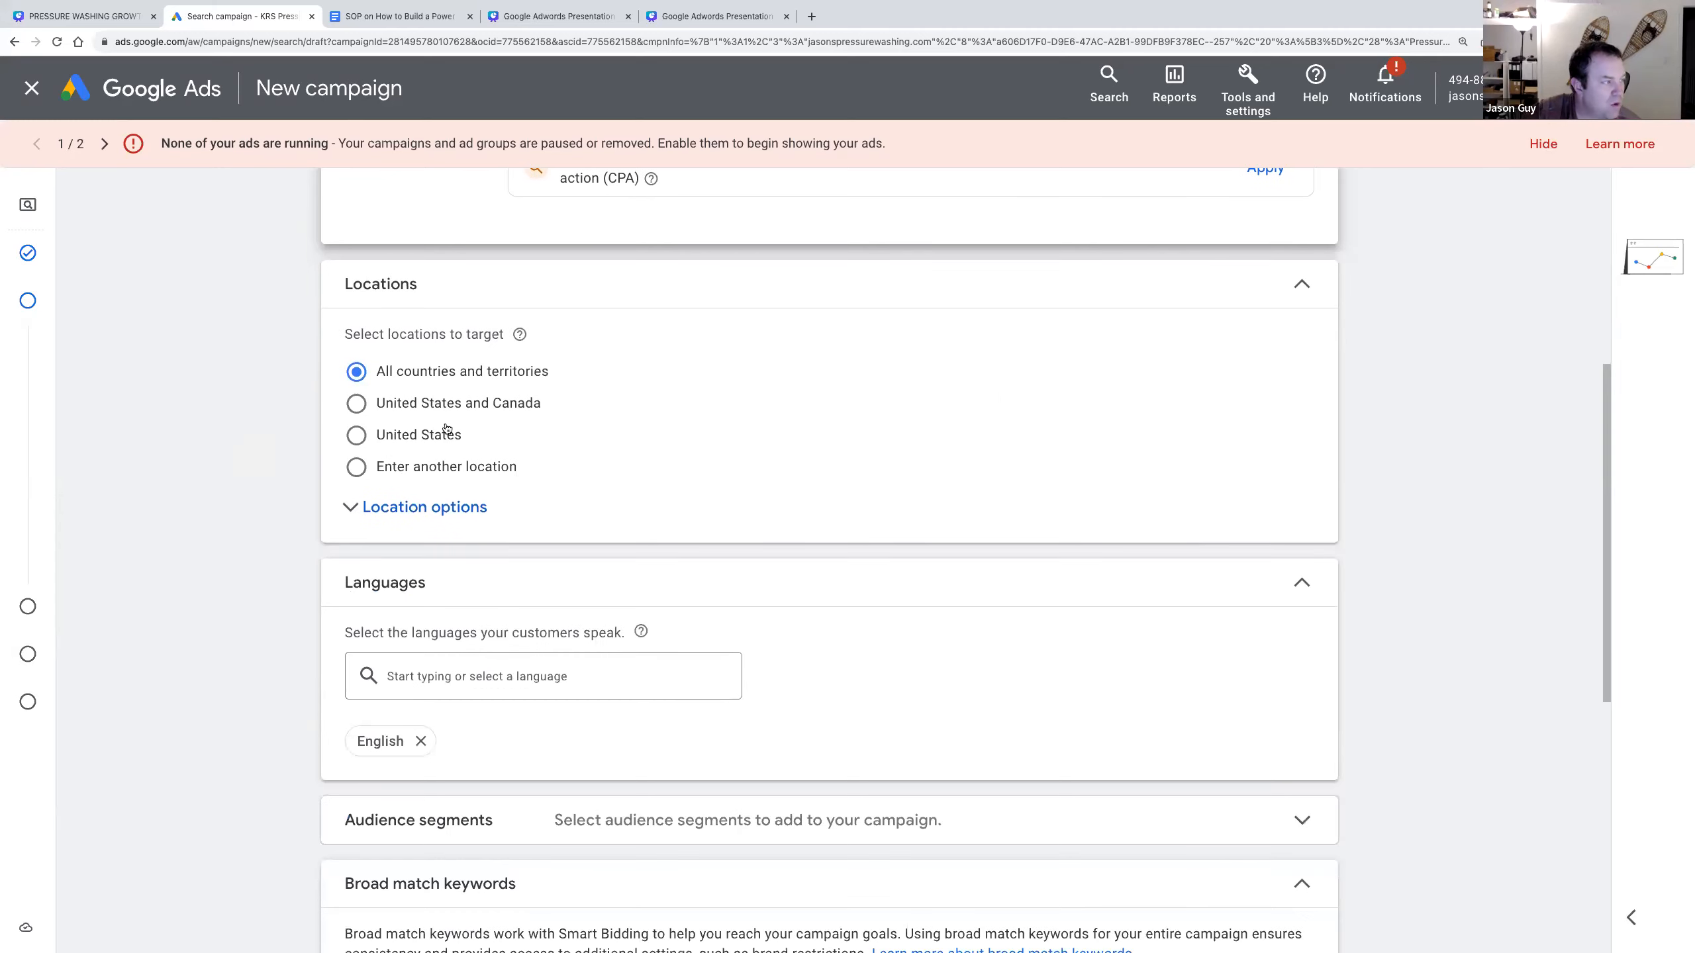
pyautogui.click(398, 513)
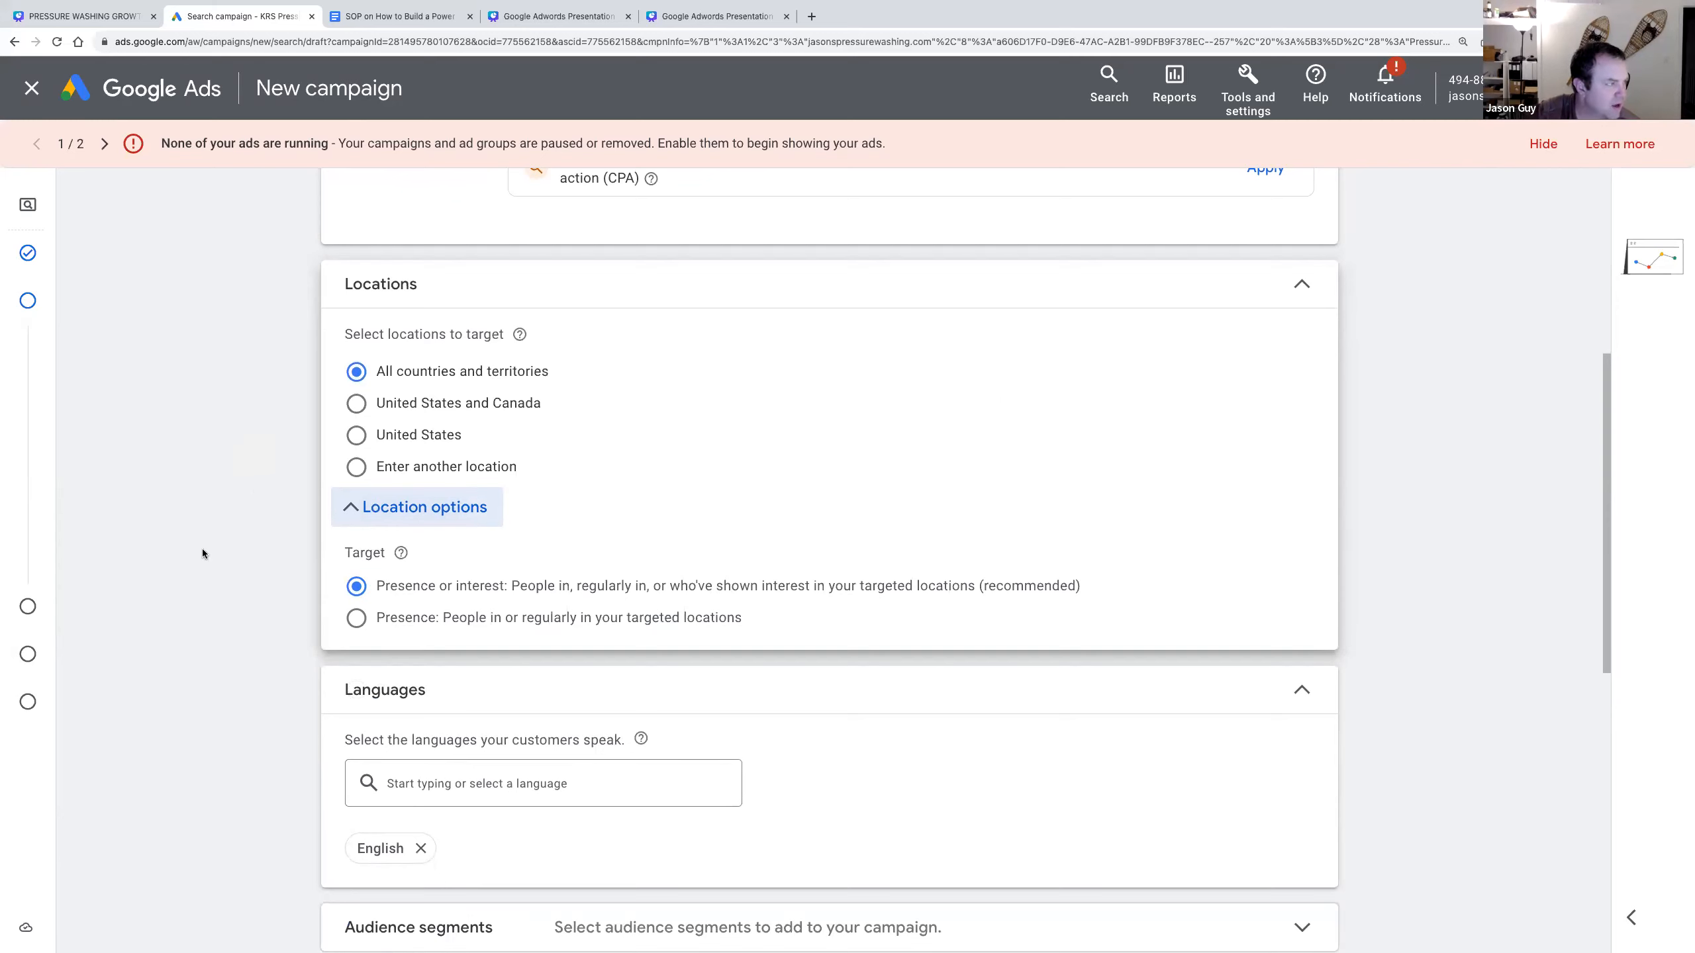
pyautogui.scroll(-1, 202, 553)
pyautogui.scroll(-1, 201, 549)
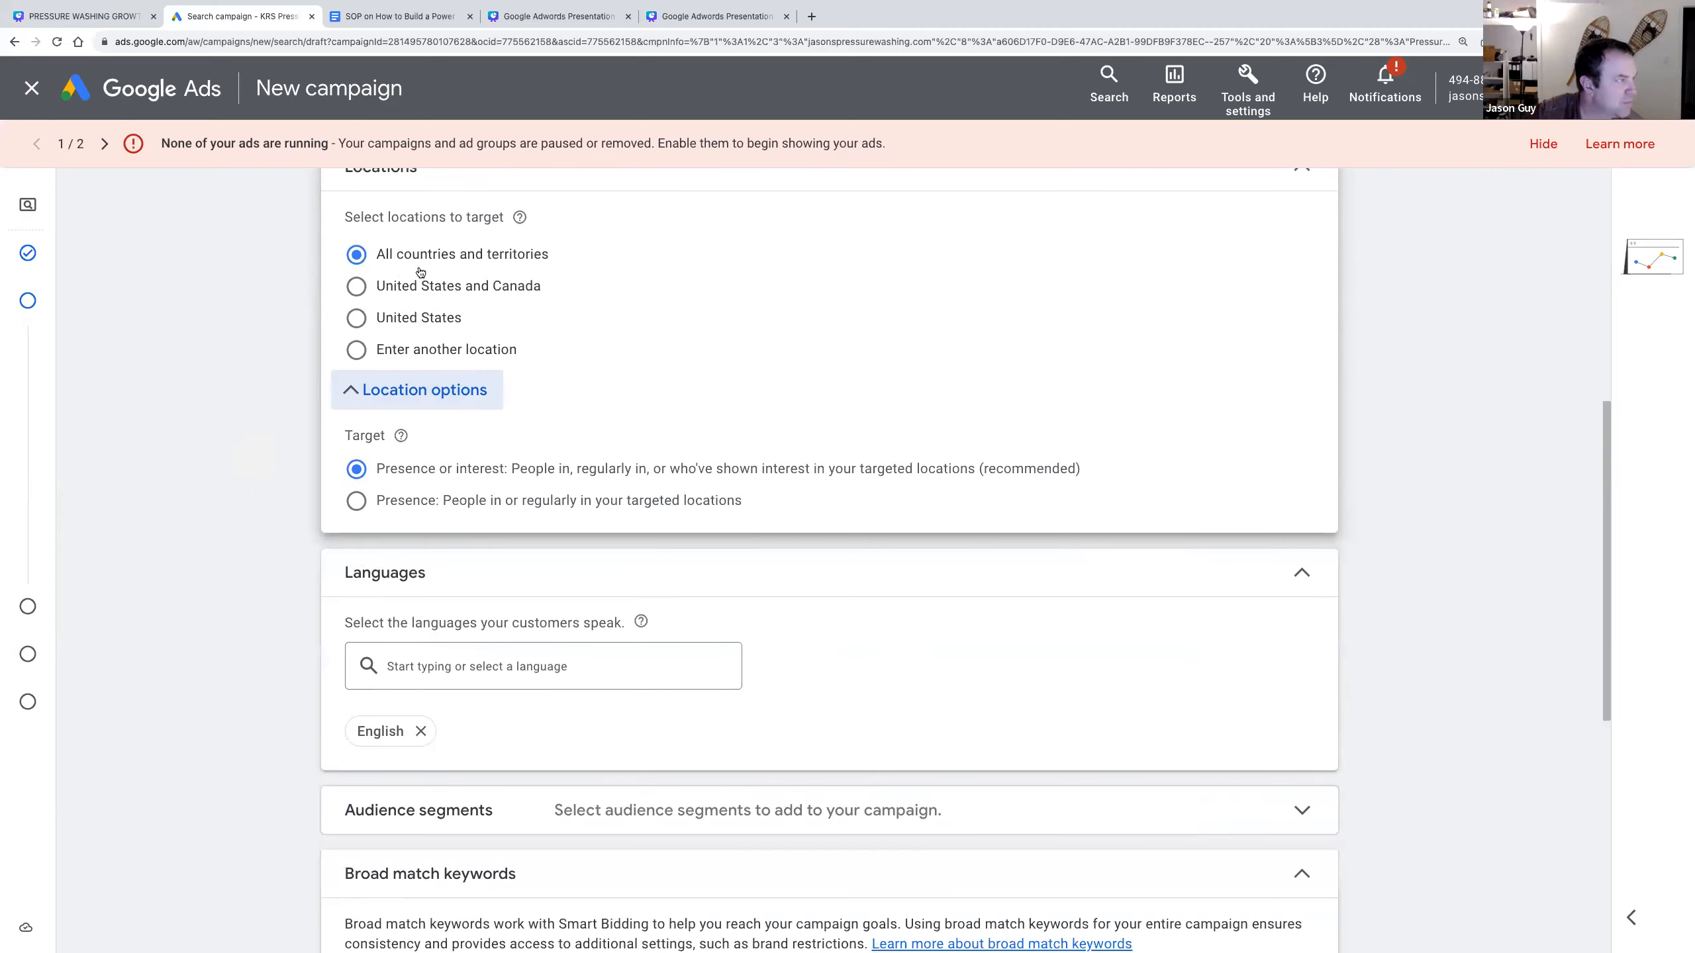
pyautogui.click(411, 351)
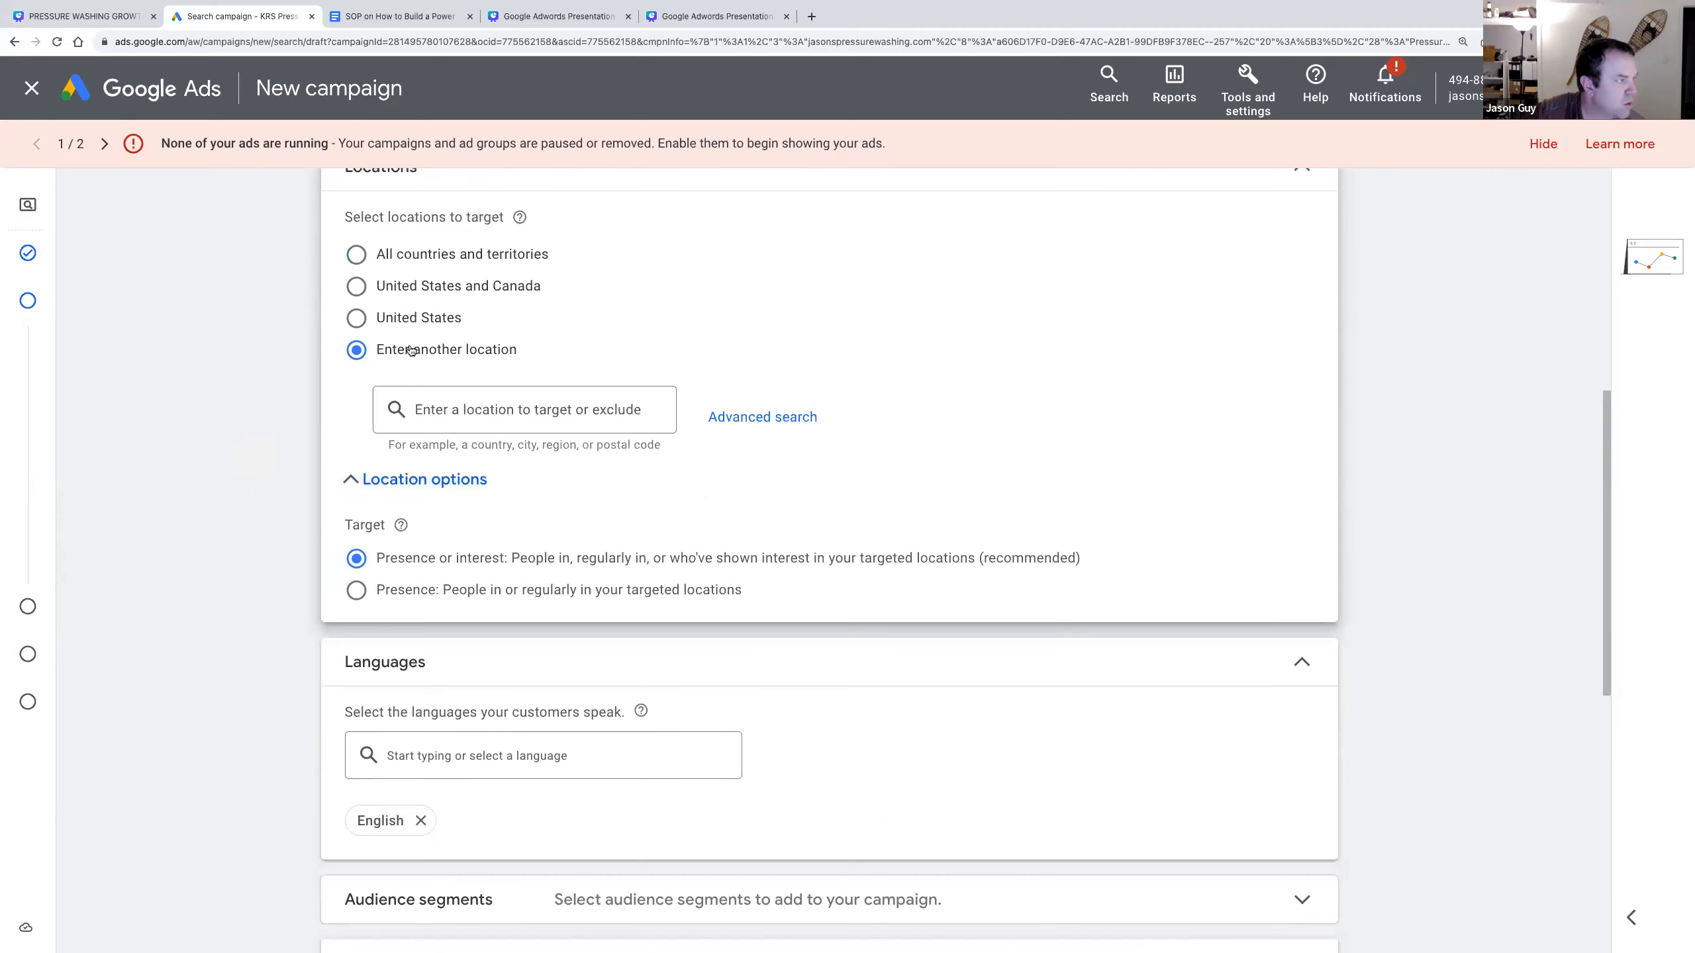
pyautogui.click(487, 407)
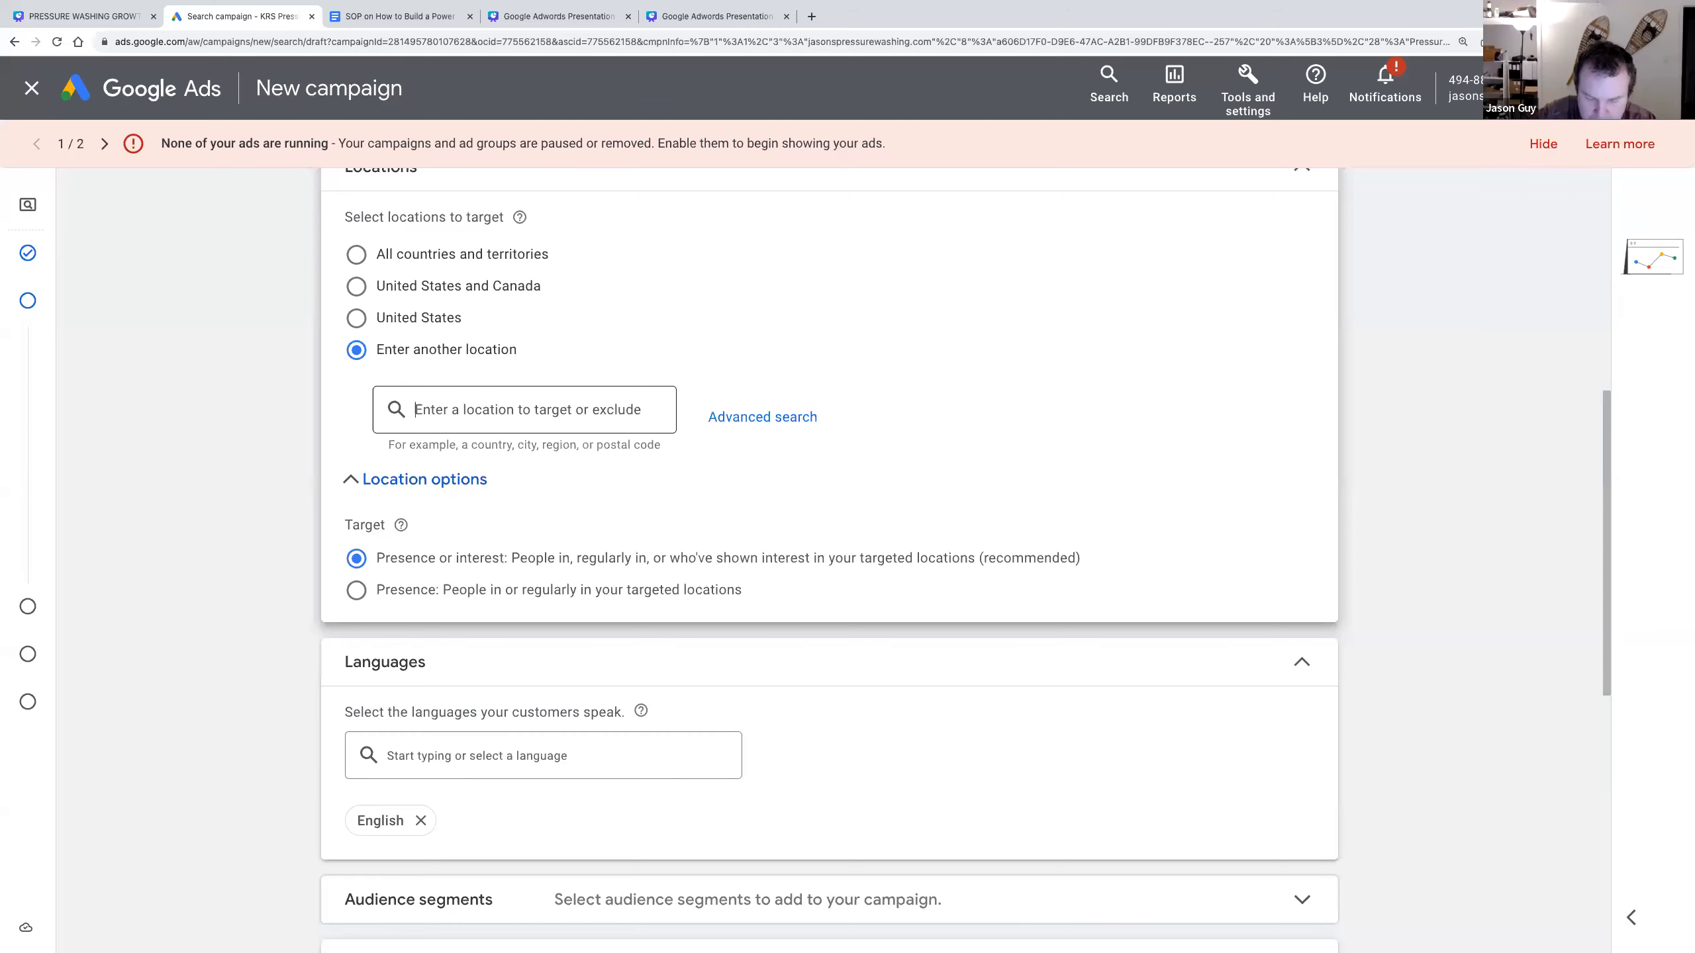
pyautogui.write('20659')
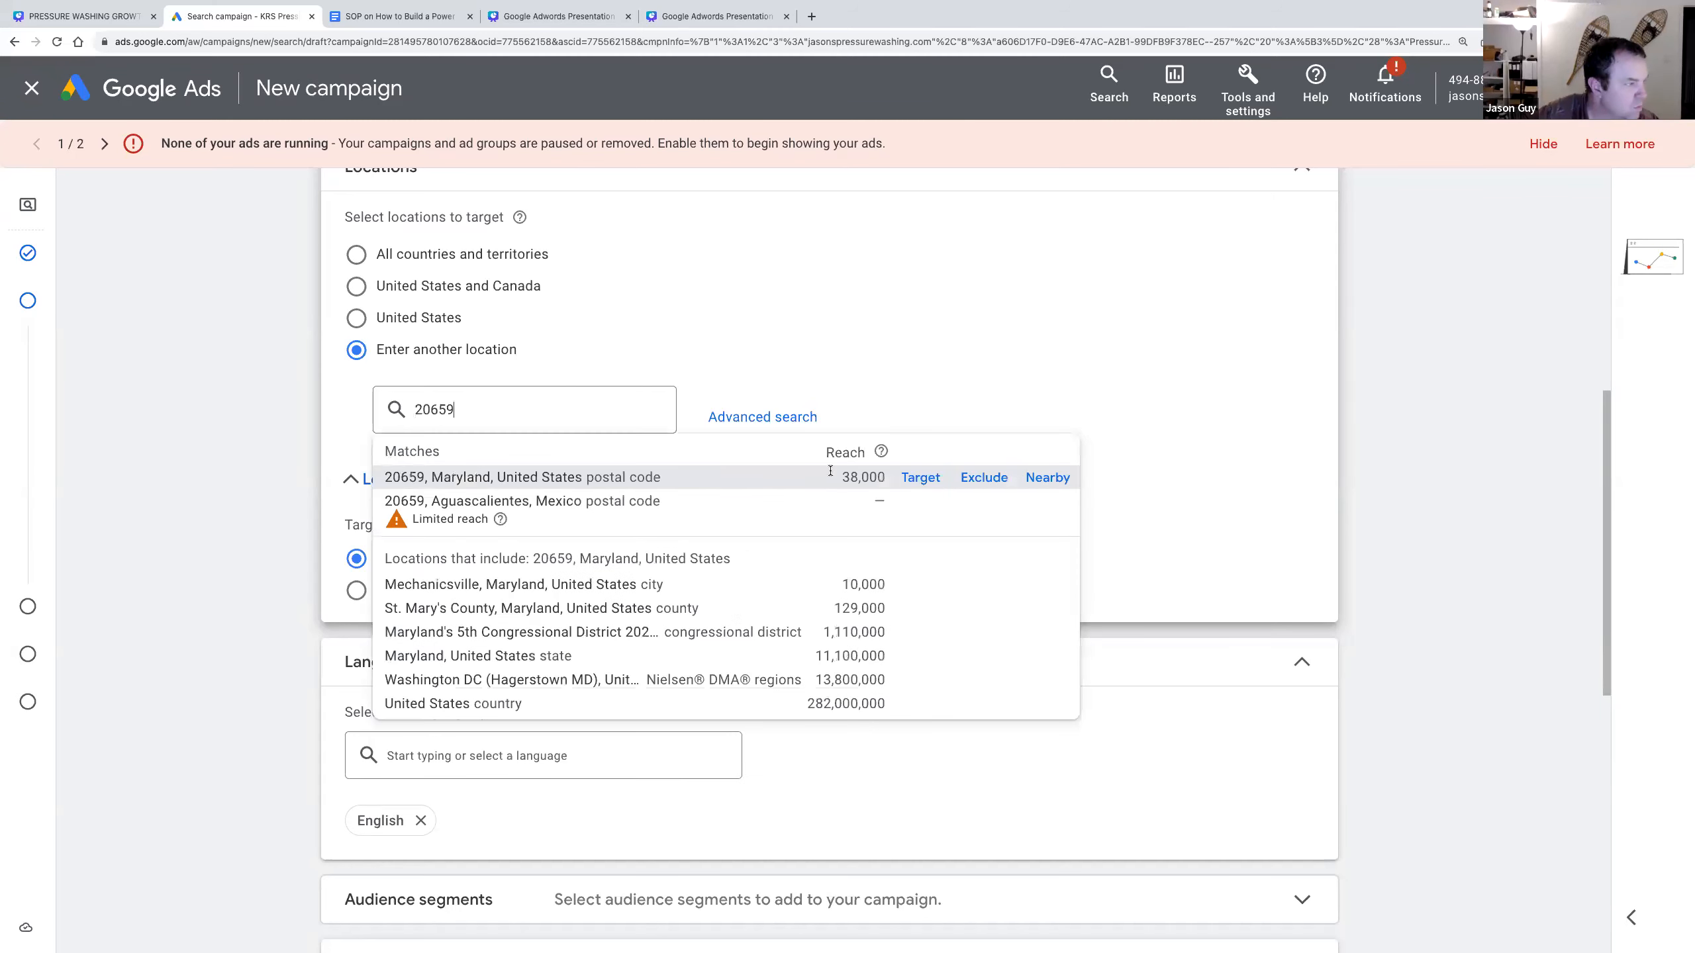
pyautogui.press('Return')
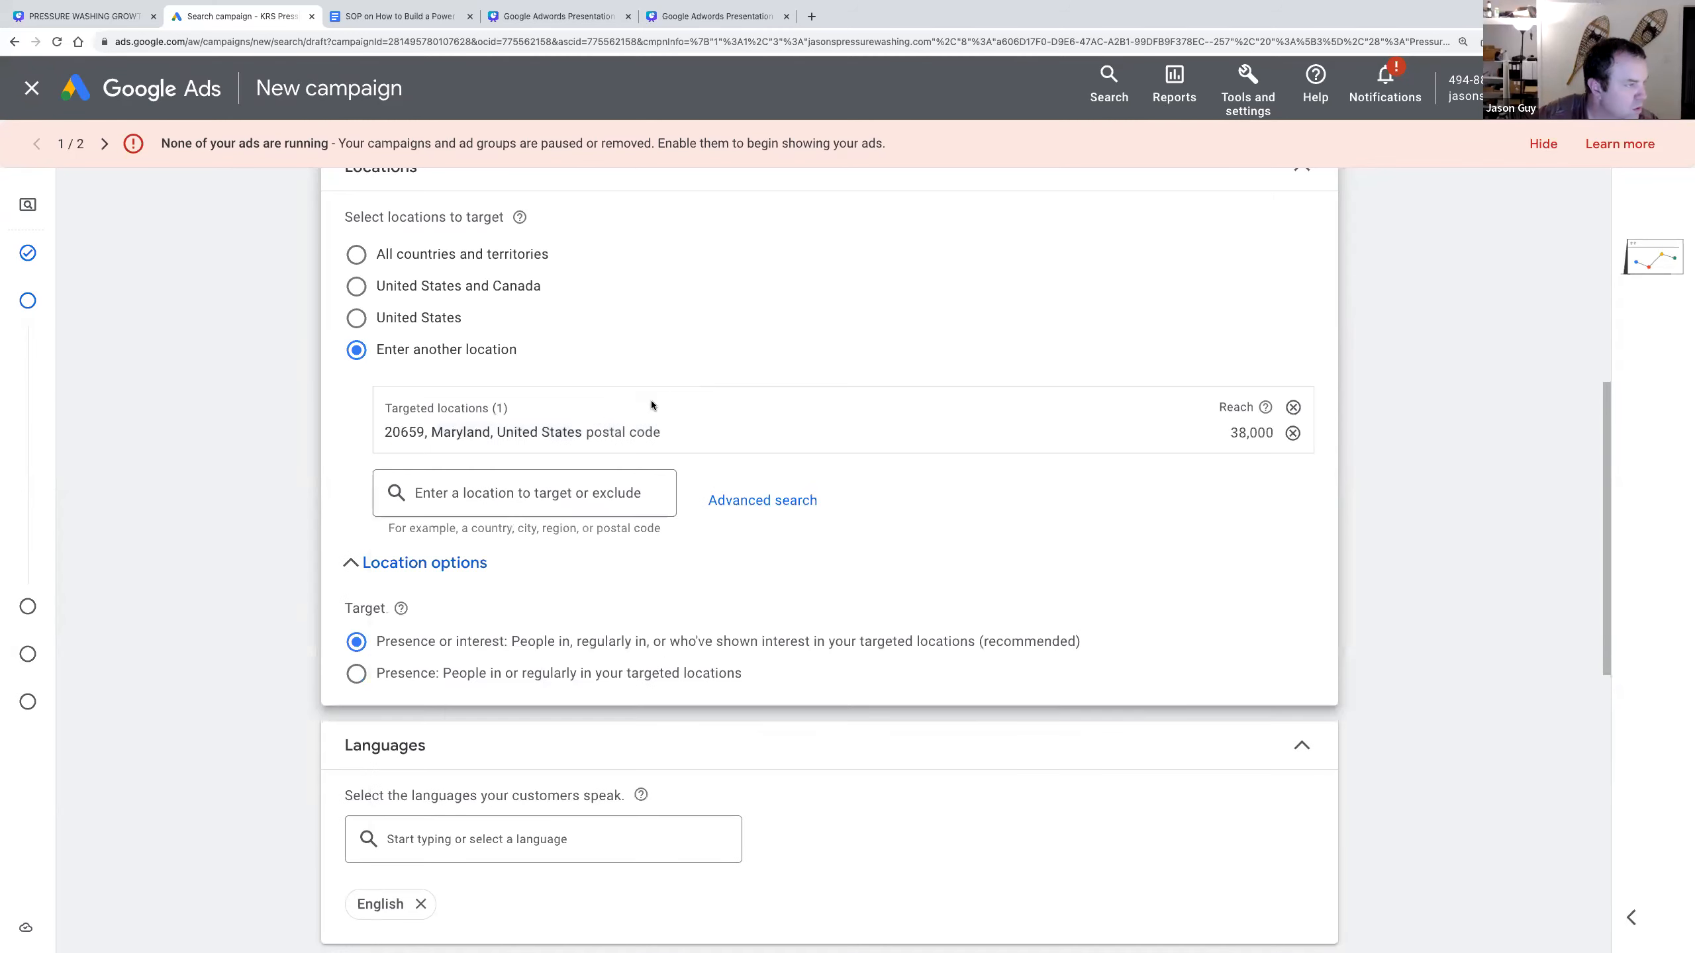
# - Open the advanced location search and display the selectable areas around the targeted location by postal code on the map
pyautogui.click(781, 499)
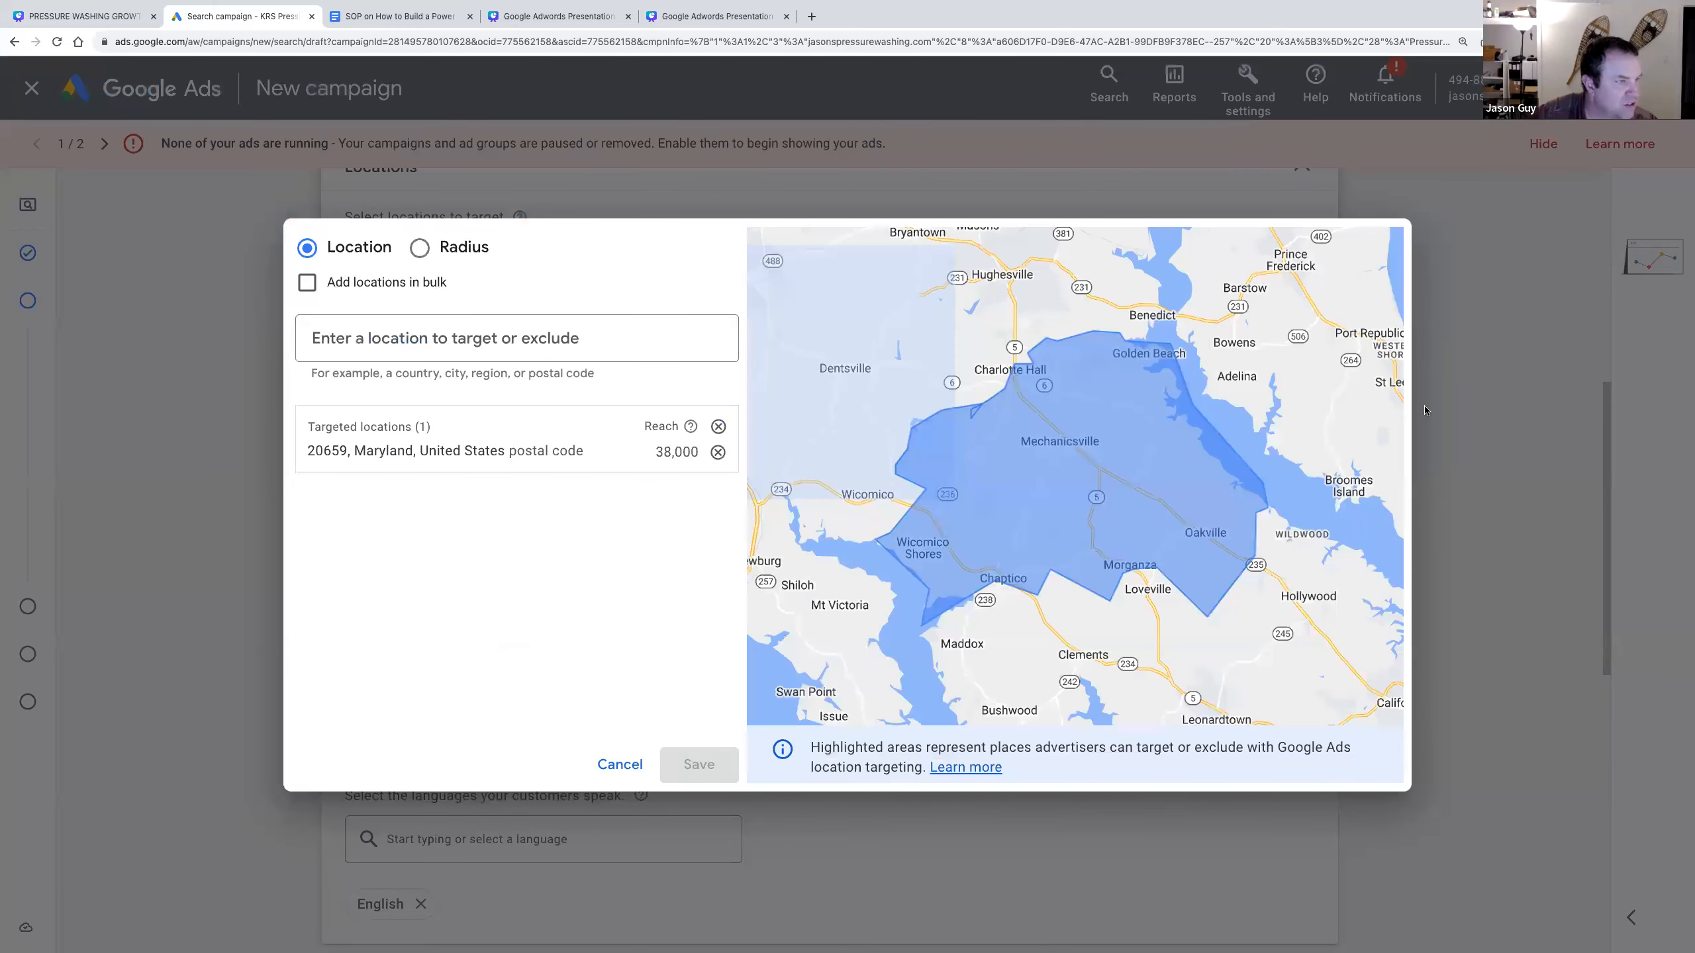
pyautogui.click(1370, 270)
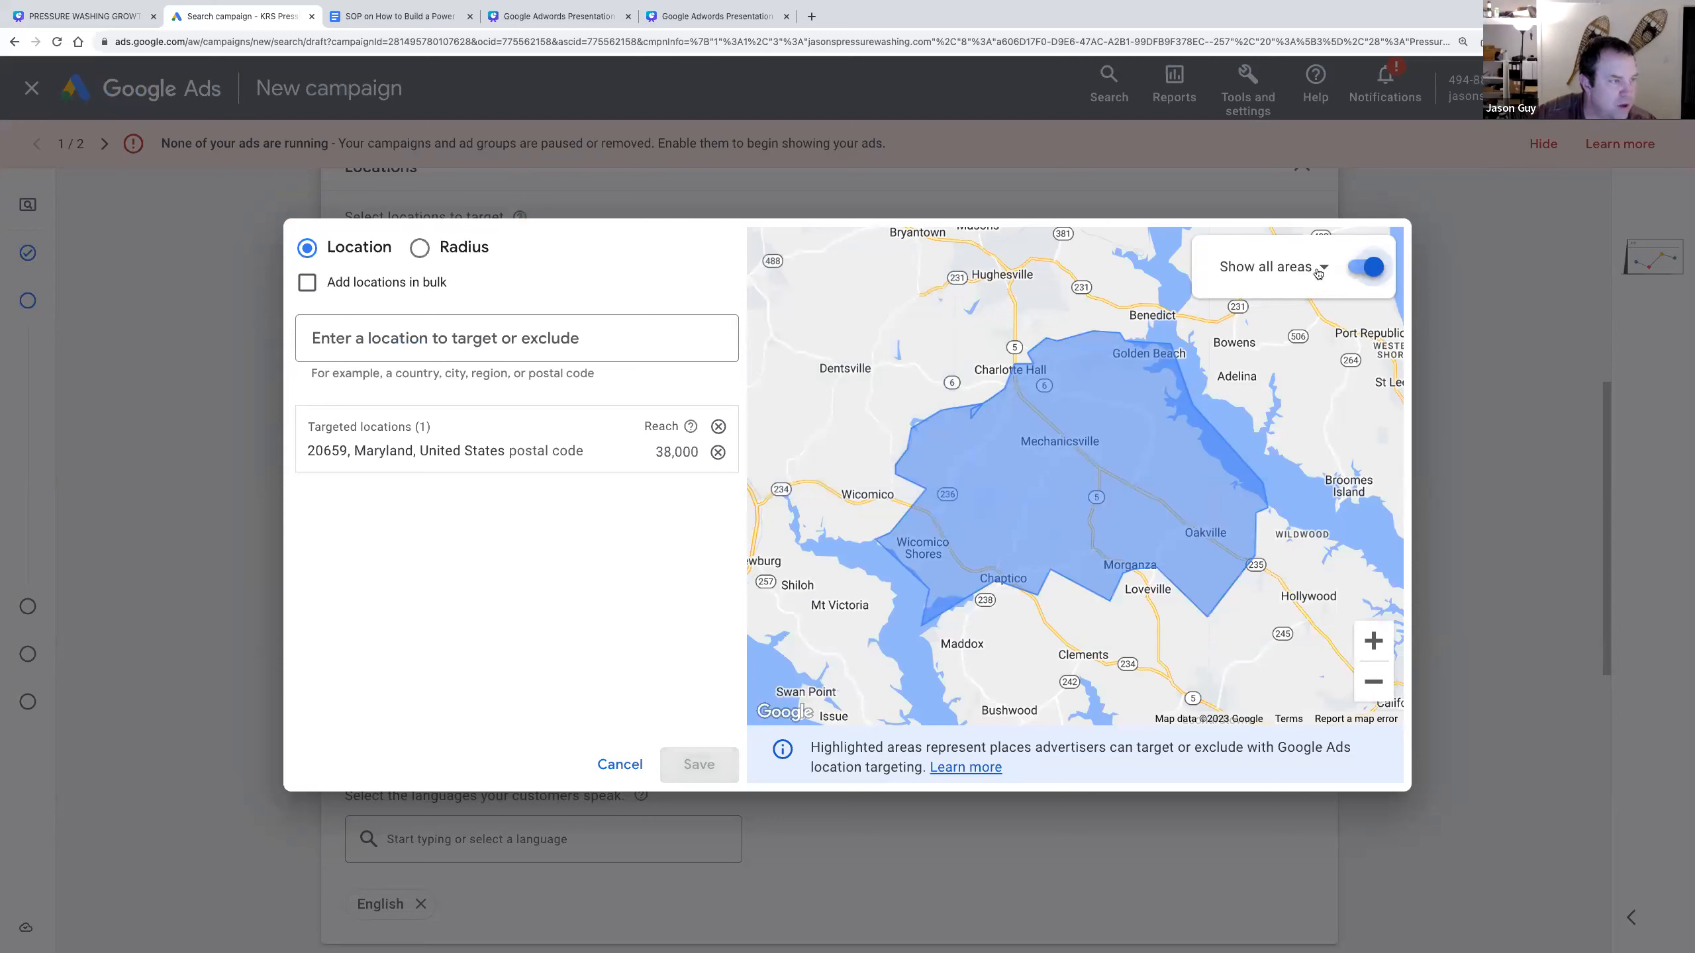
pyautogui.click(1323, 269)
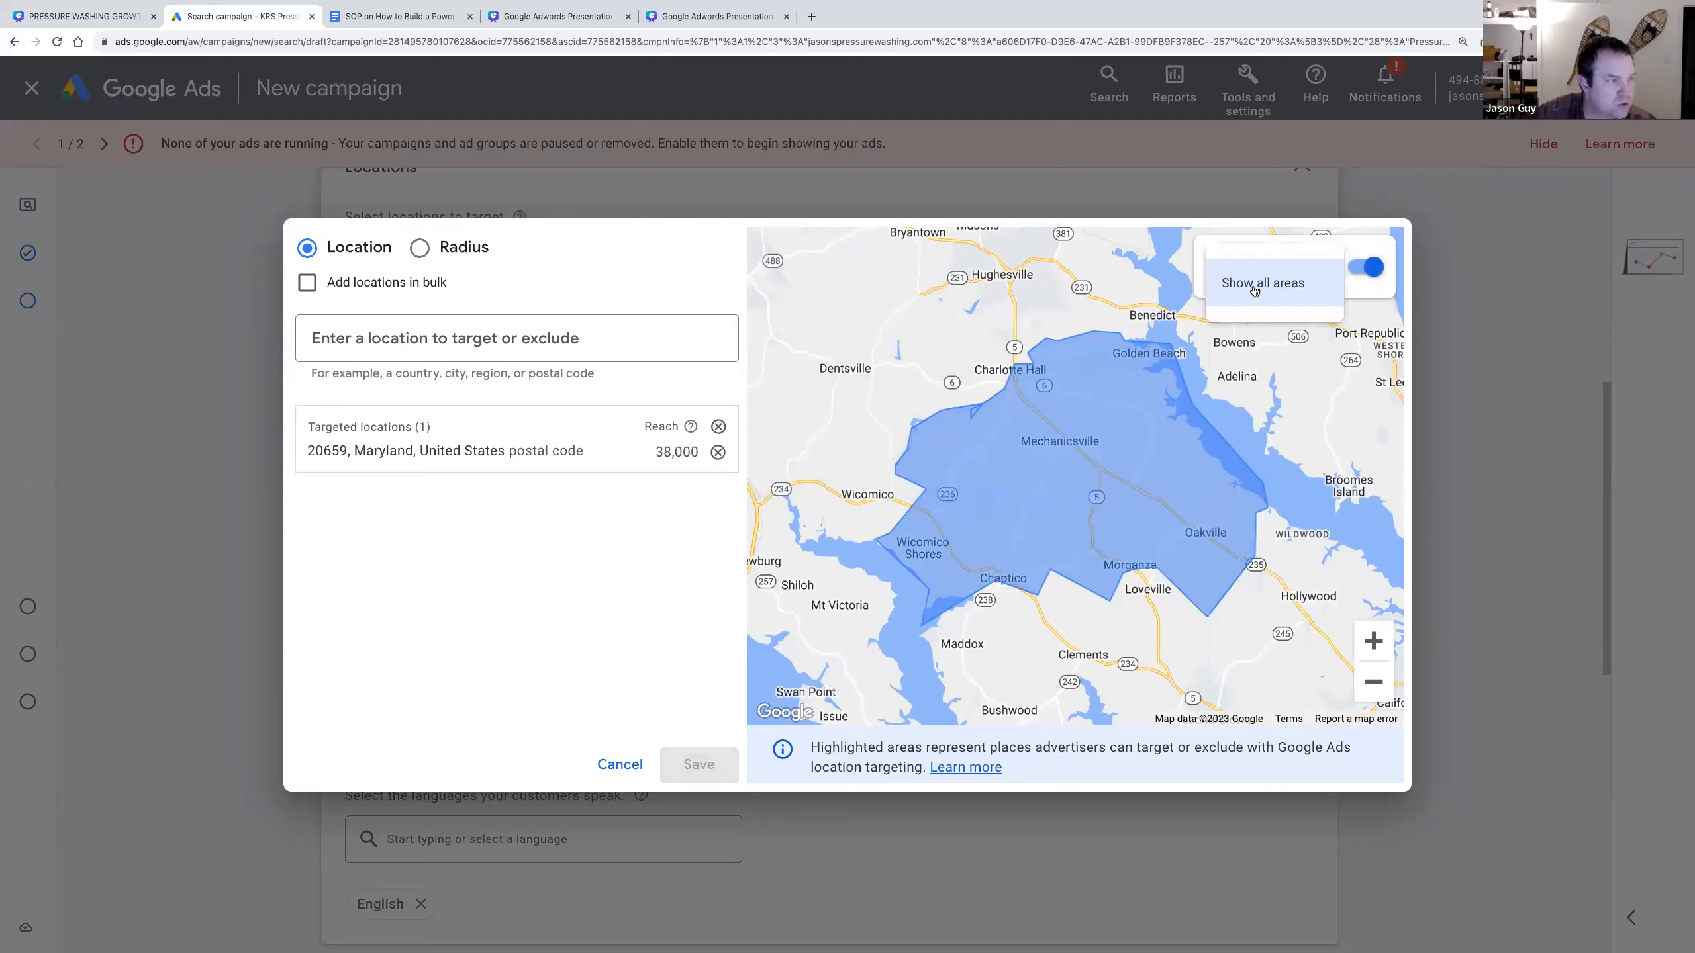
pyautogui.click(1254, 291)
pyautogui.click(1323, 275)
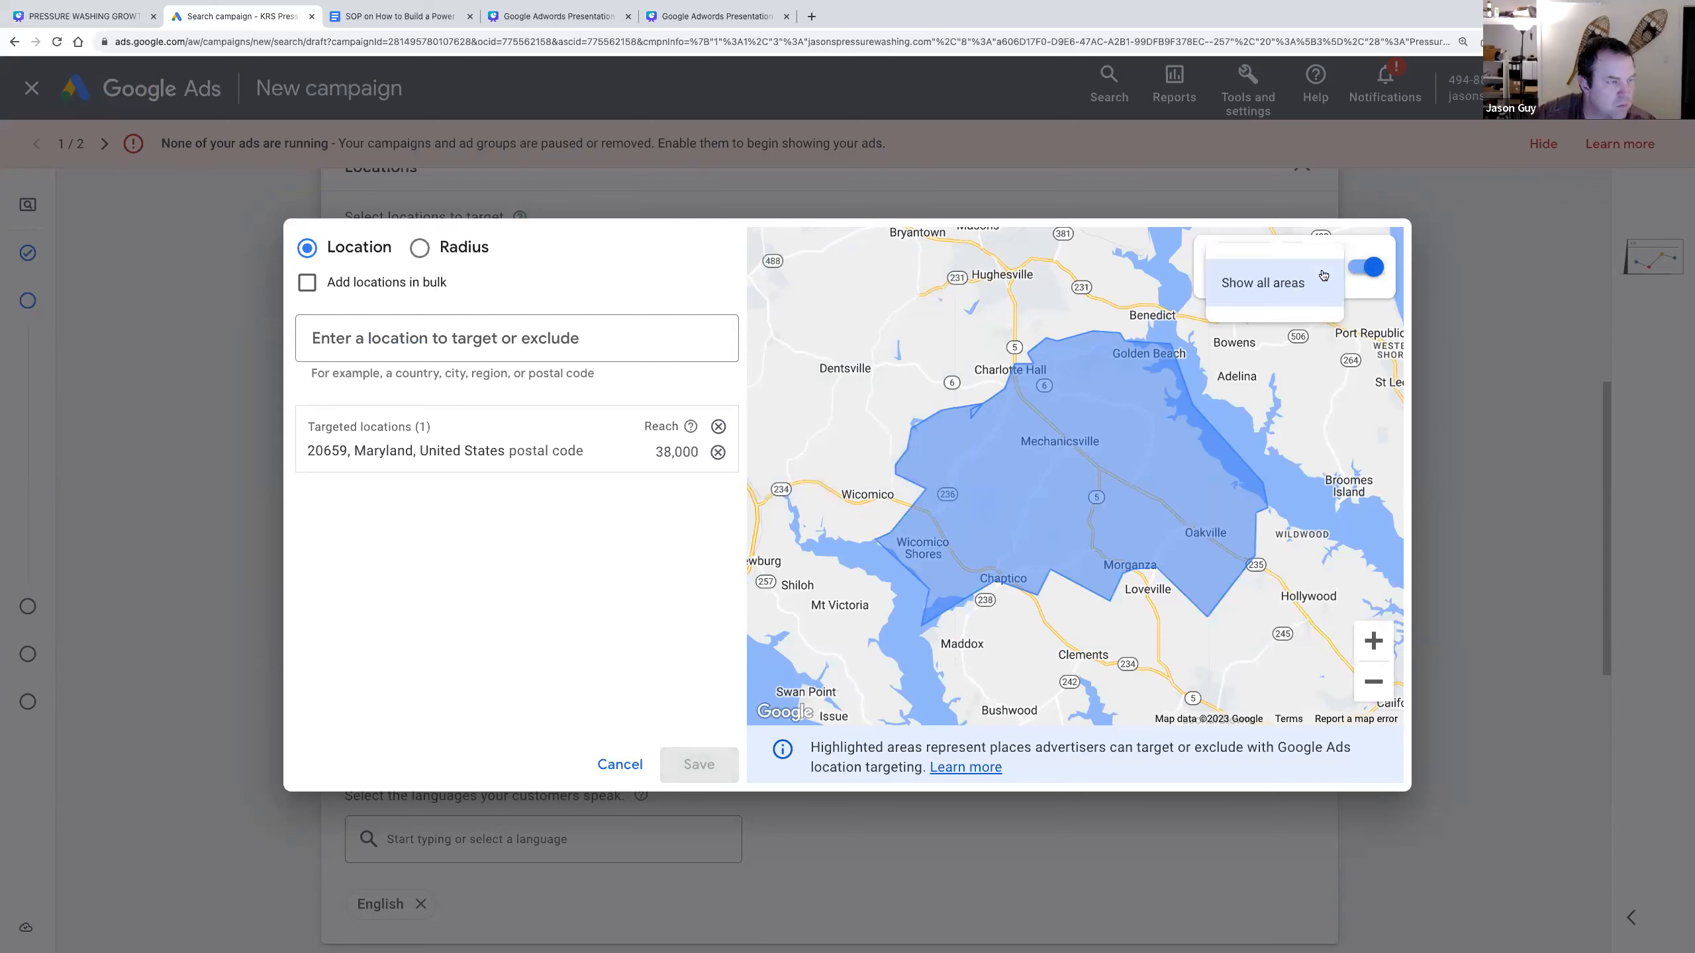
pyautogui.click(987, 332)
pyautogui.scroll(-2, 988, 334)
pyautogui.moveTo(1114, 393); pyautogui.dragTo(996, 352)
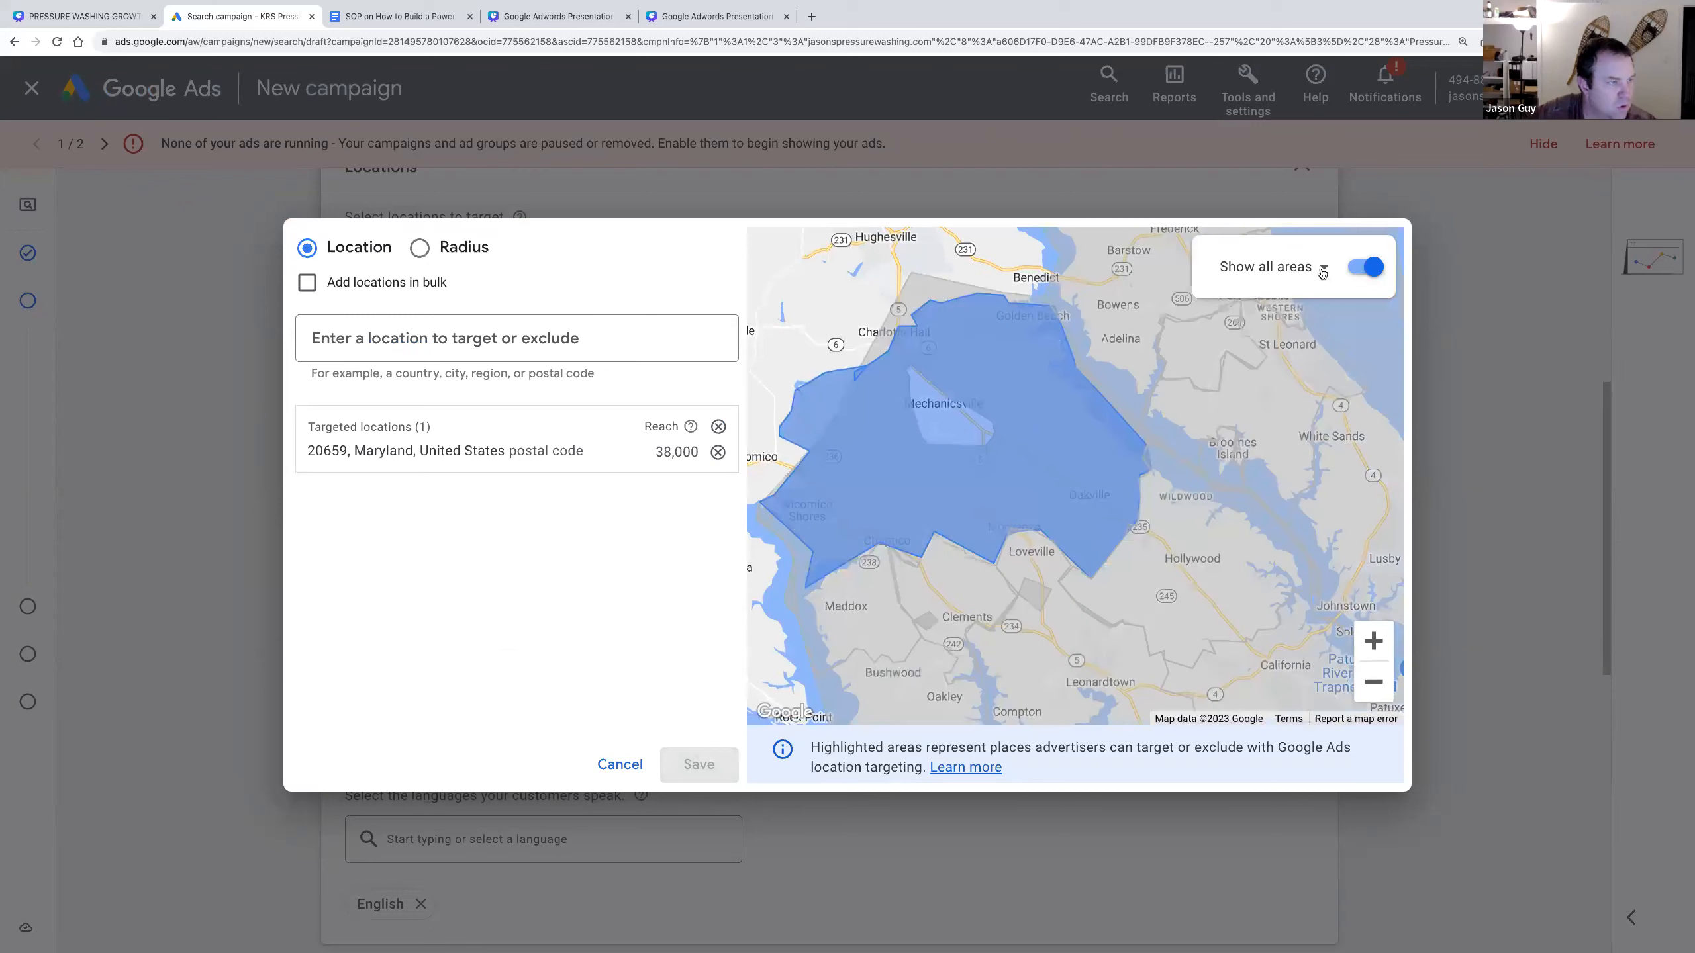
pyautogui.click(1322, 272)
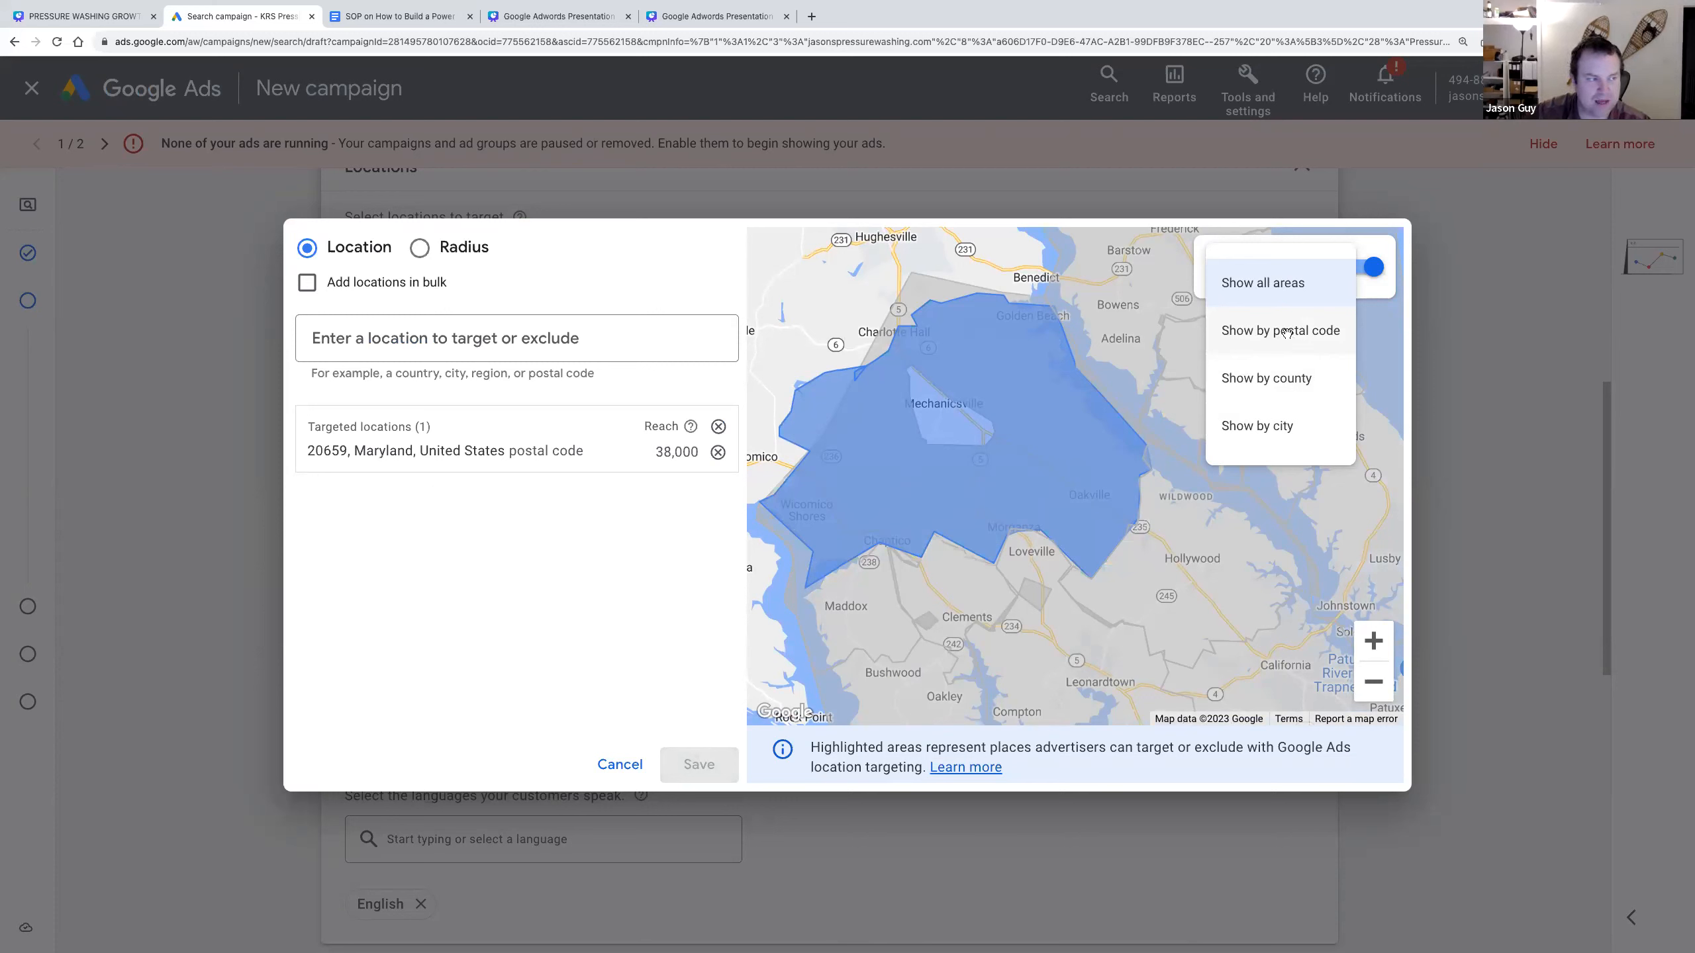
pyautogui.click(1288, 337)
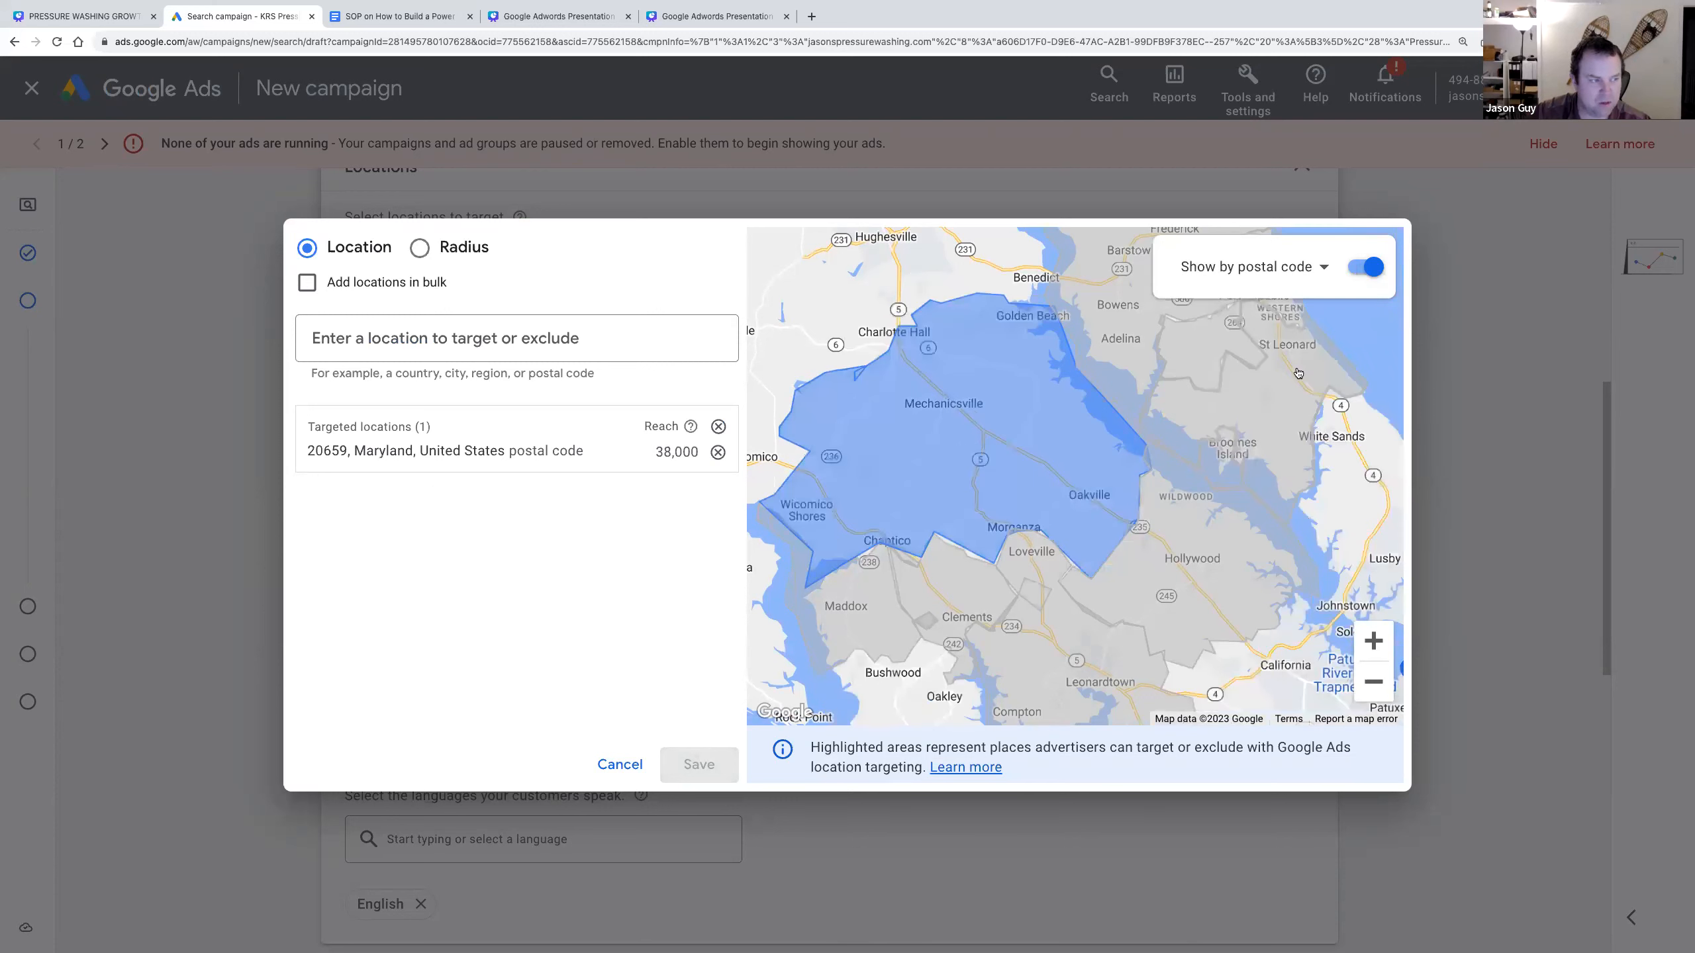
pyautogui.click(1373, 687)
pyautogui.click(1373, 683)
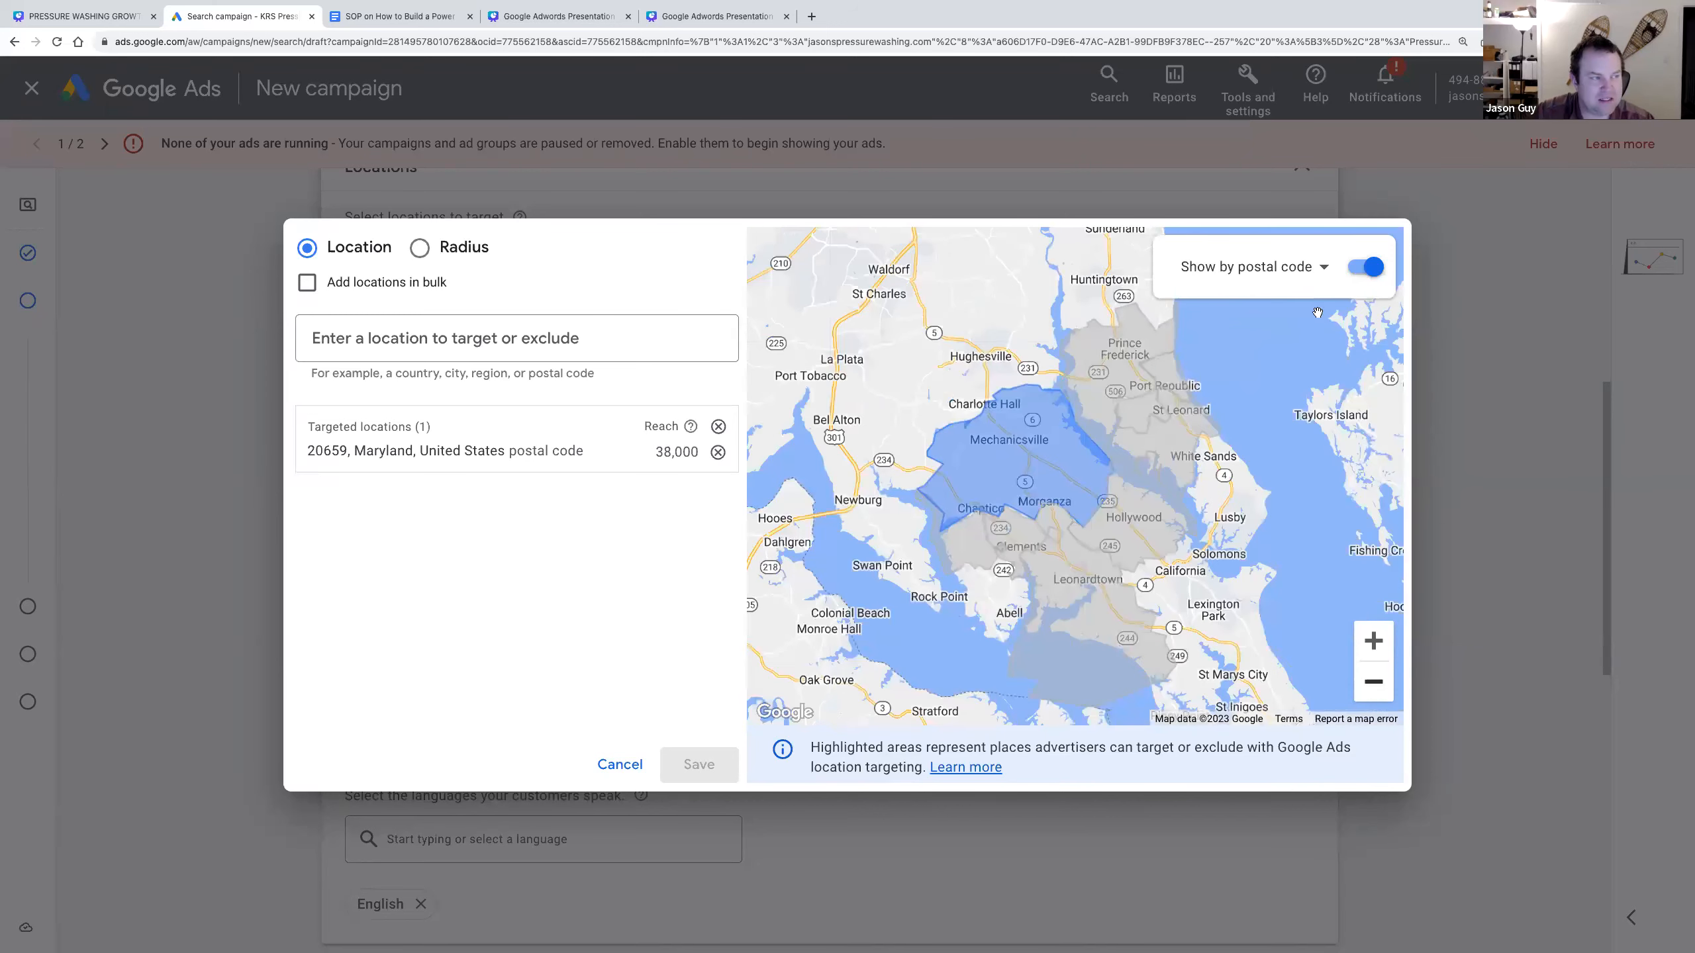
# - Show the map areas by county and target Calvert, St. Mary's and Charles counties in Maryland
pyautogui.click(1310, 267)
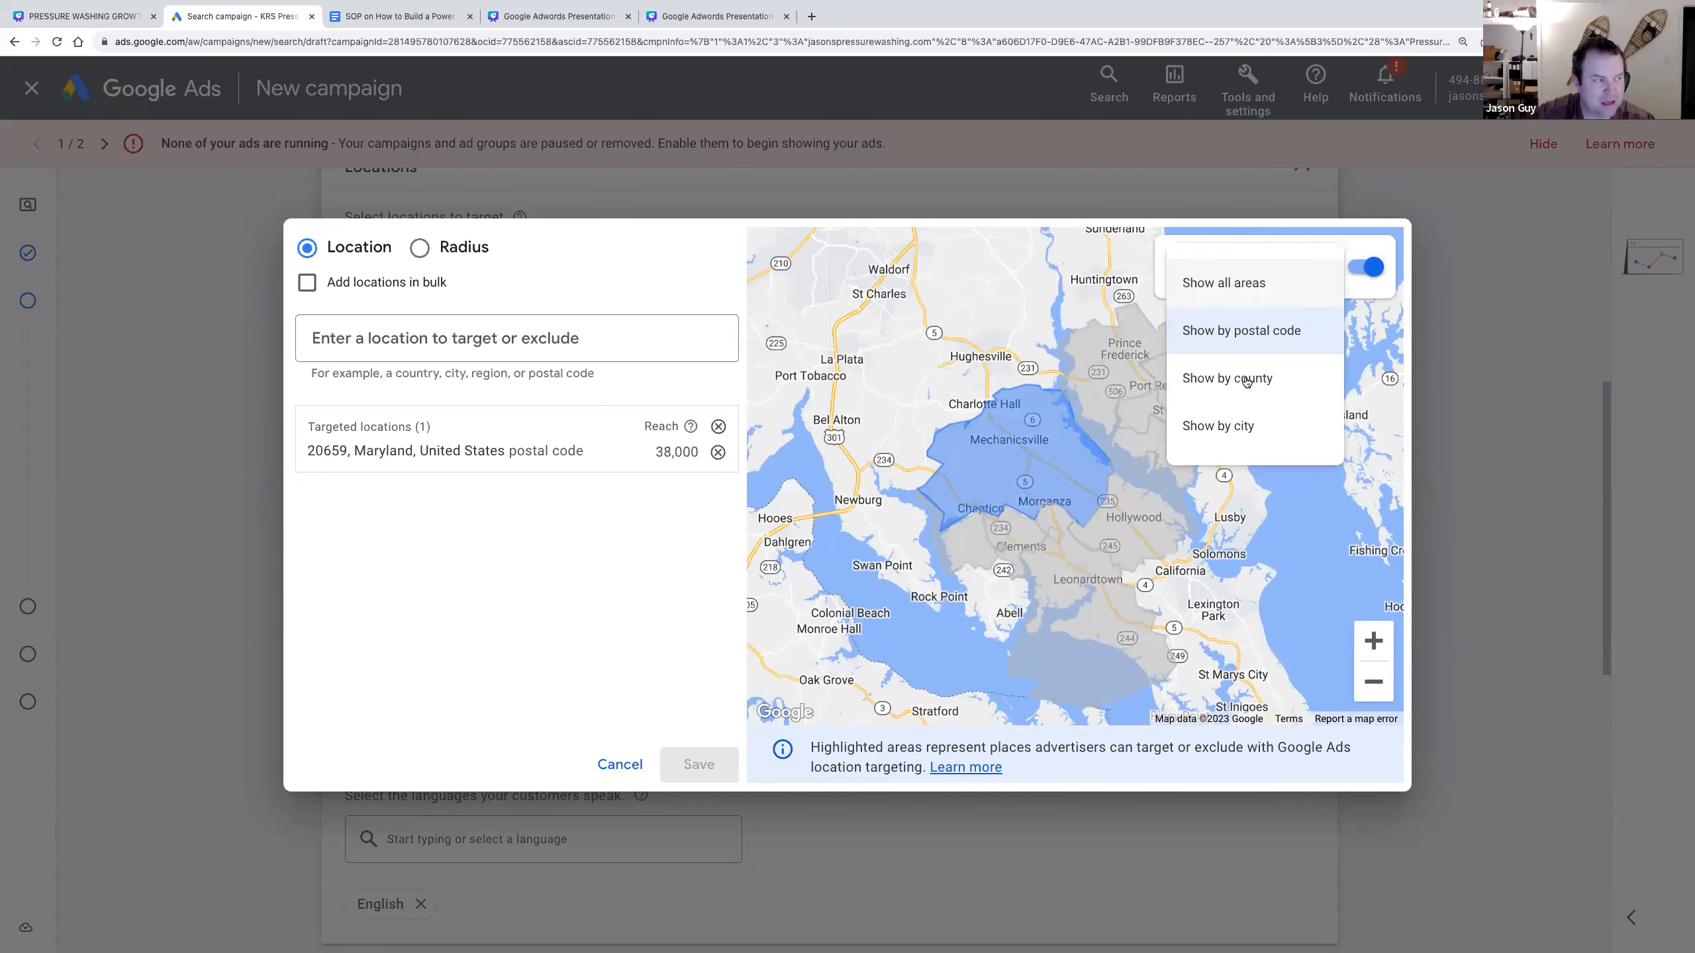
pyautogui.click(1296, 374)
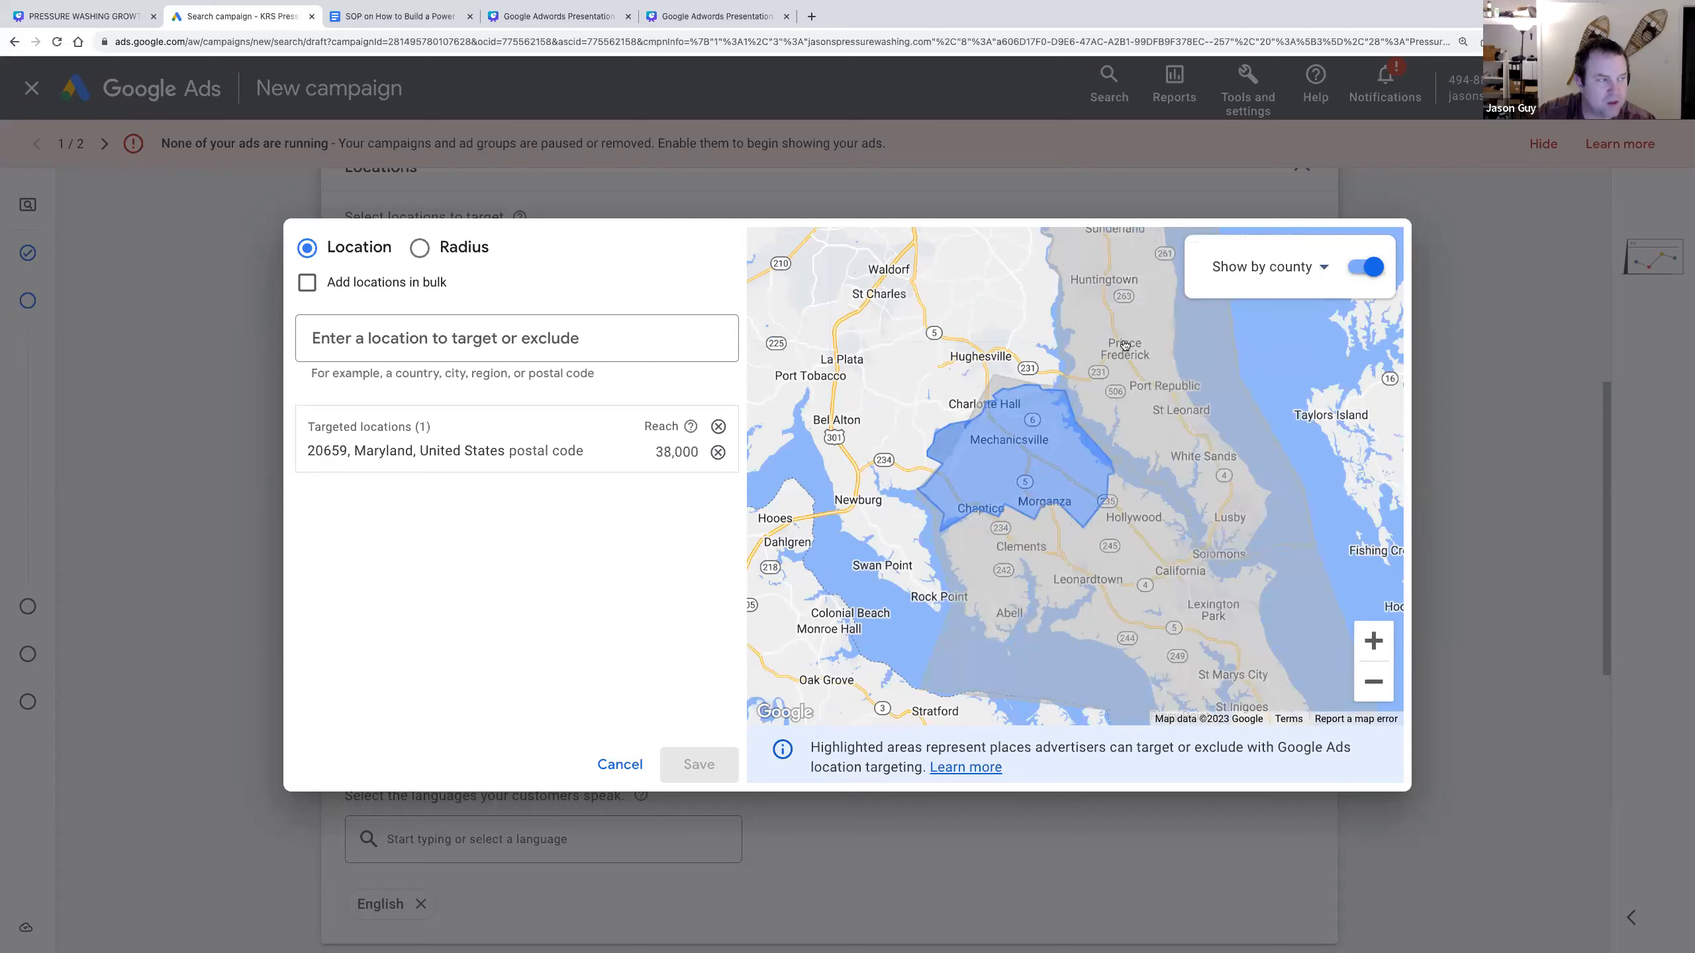
pyautogui.click(1127, 346)
pyautogui.click(1093, 370)
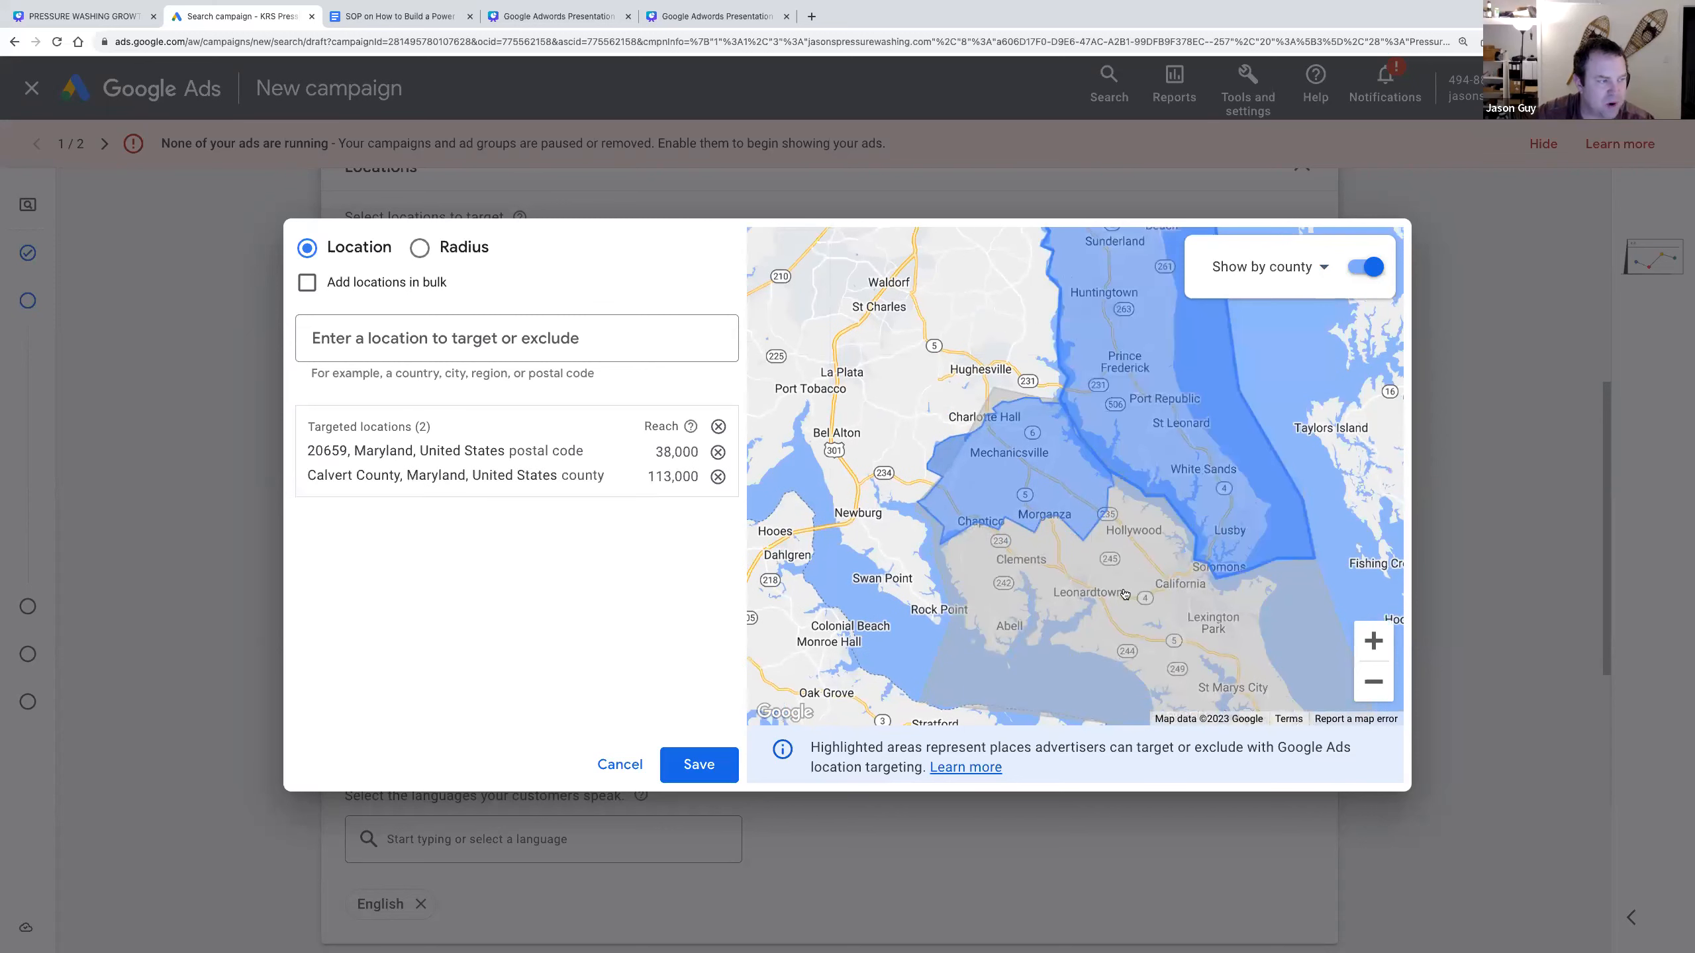
pyautogui.click(1151, 622)
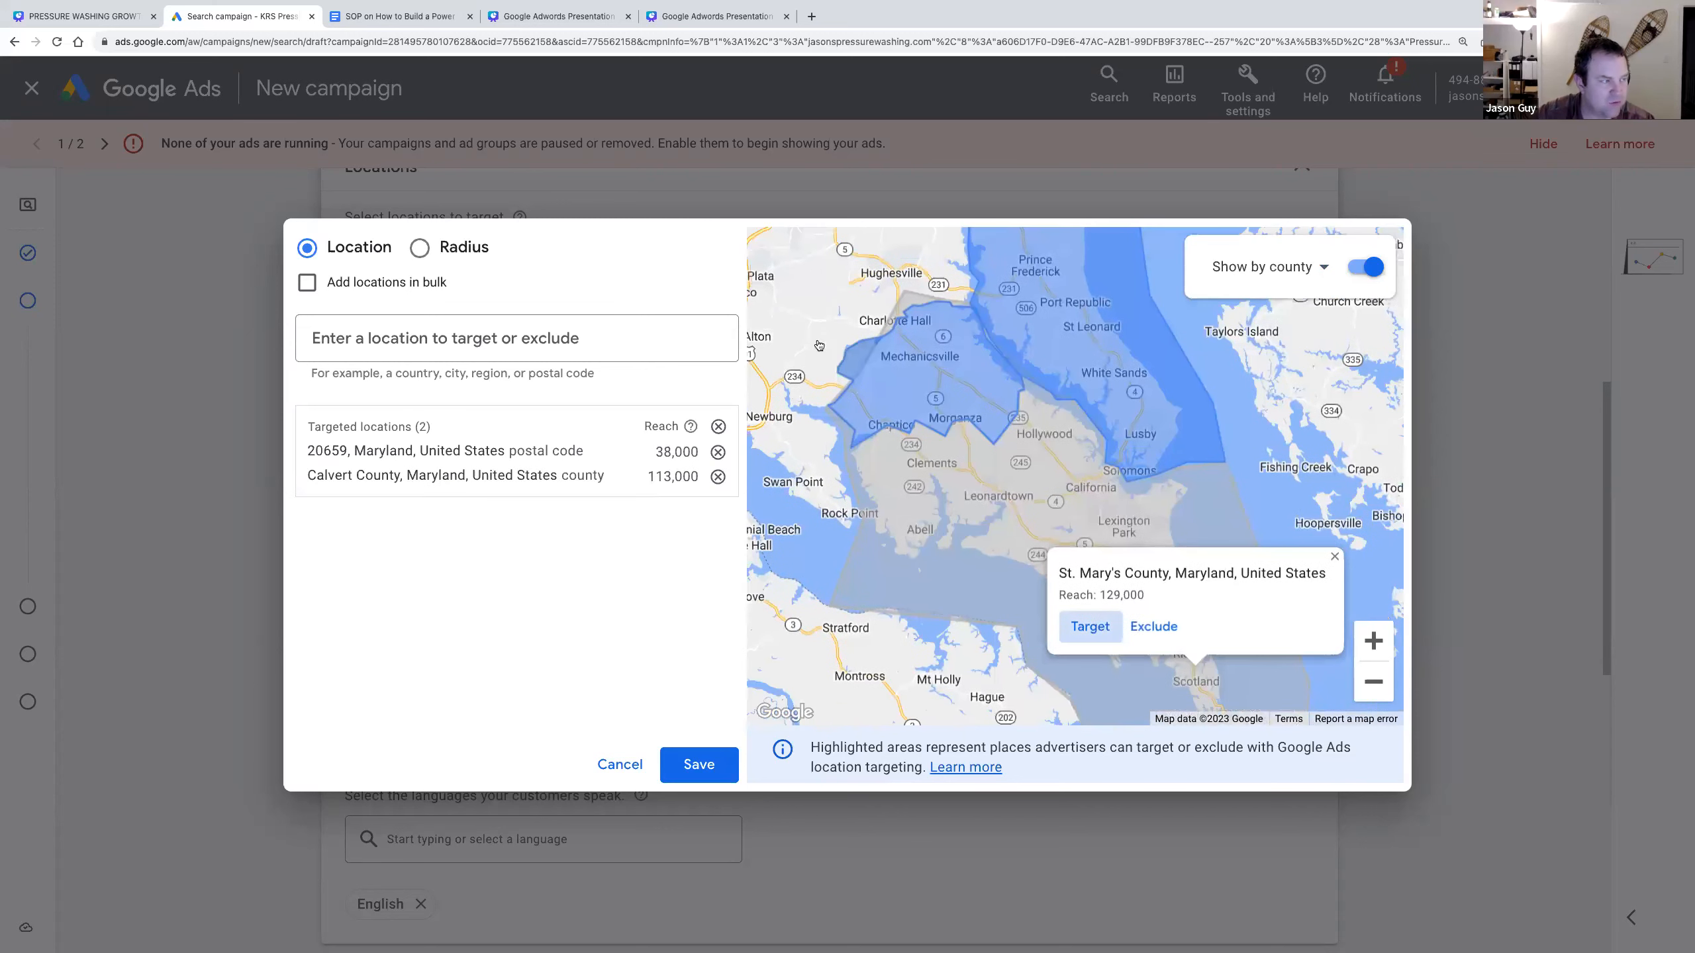
pyautogui.click(1089, 626)
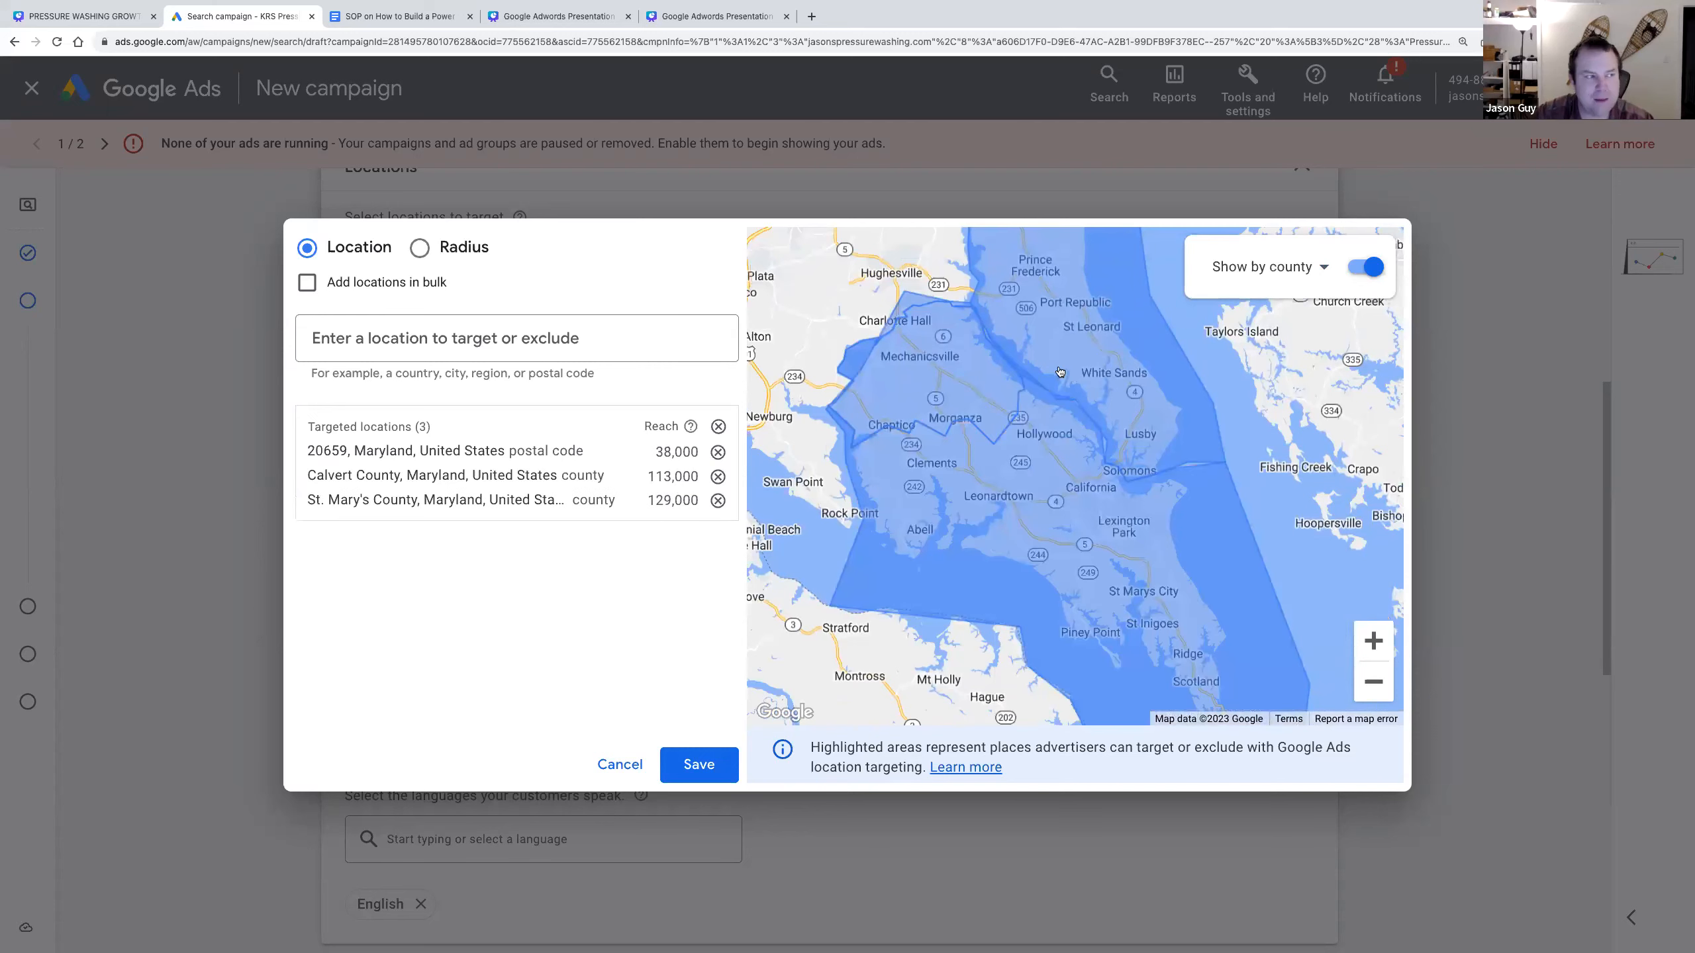
pyautogui.click(997, 371)
pyautogui.click(844, 376)
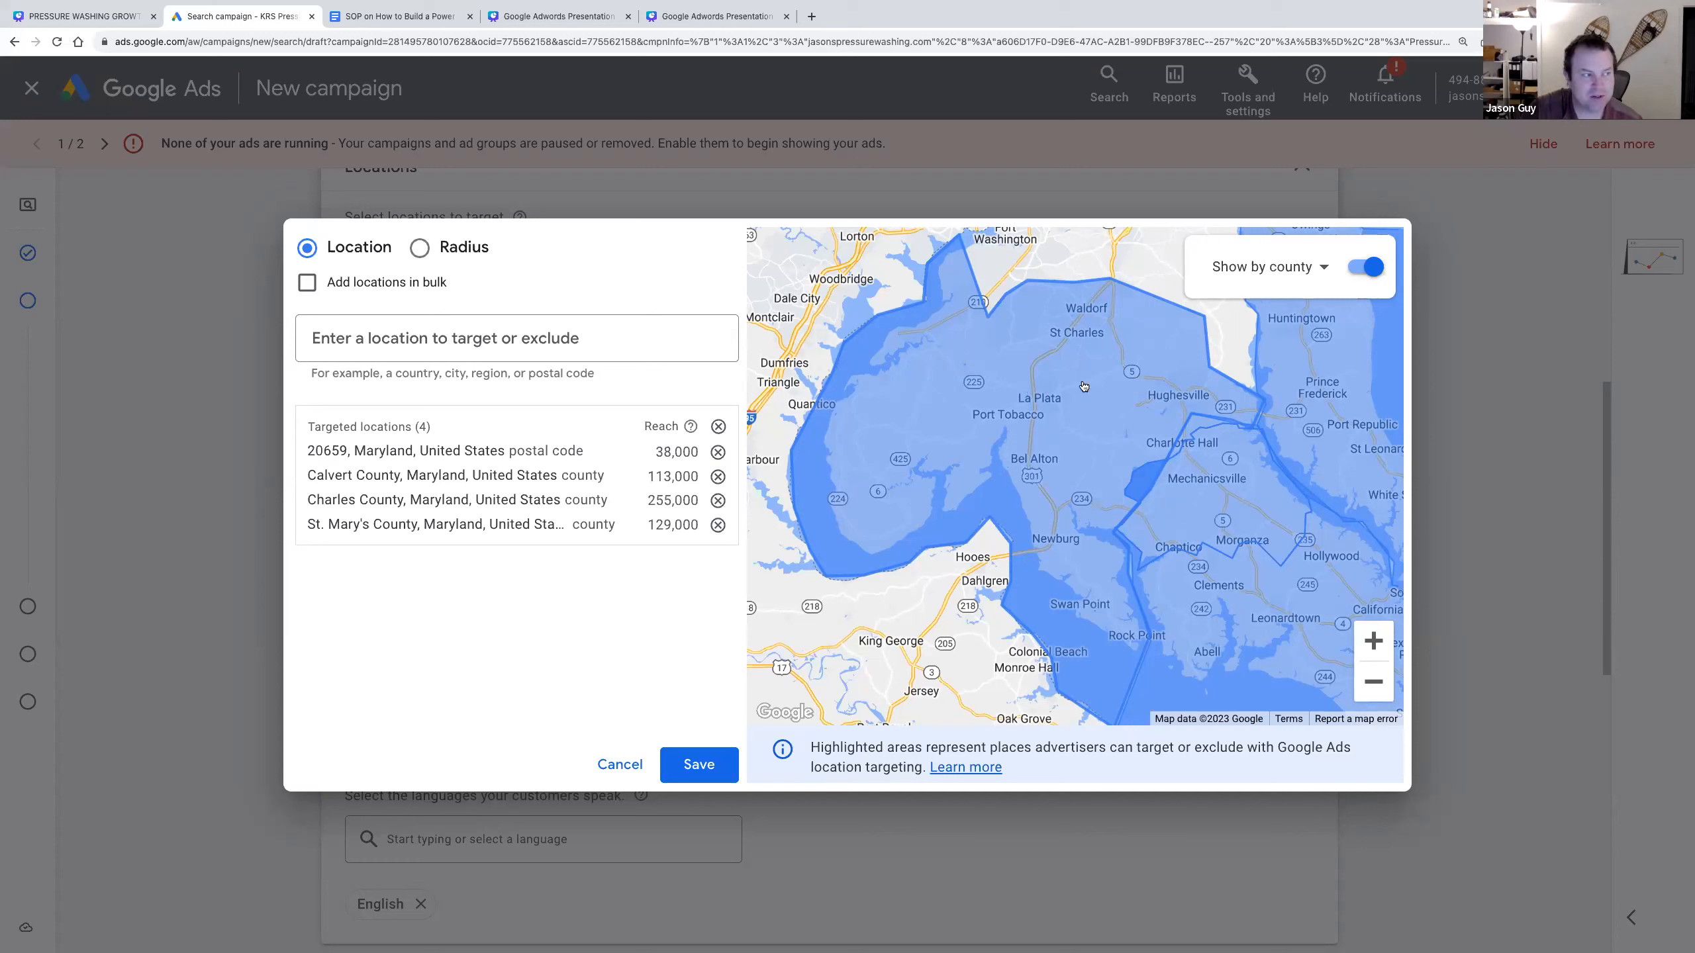
# - Show the map areas by postal code, exclude 20646 around La Plata, and remove Charles County from the targeted locations
pyautogui.click(1318, 270)
pyautogui.click(1271, 331)
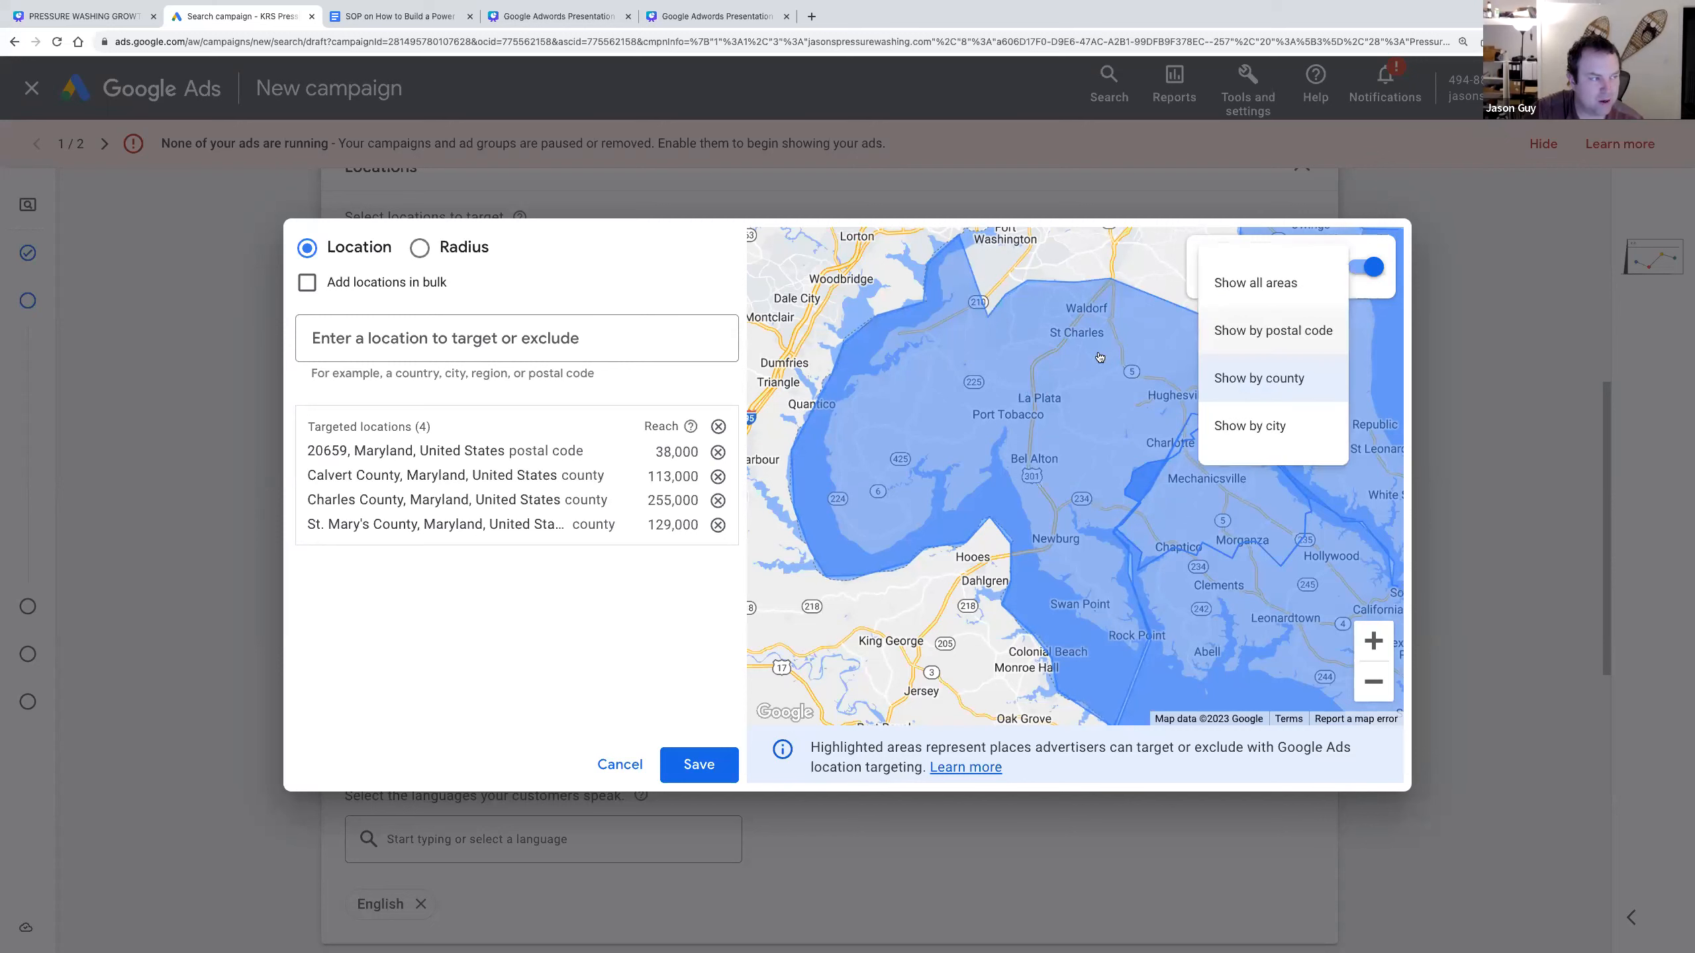
pyautogui.click(1031, 399)
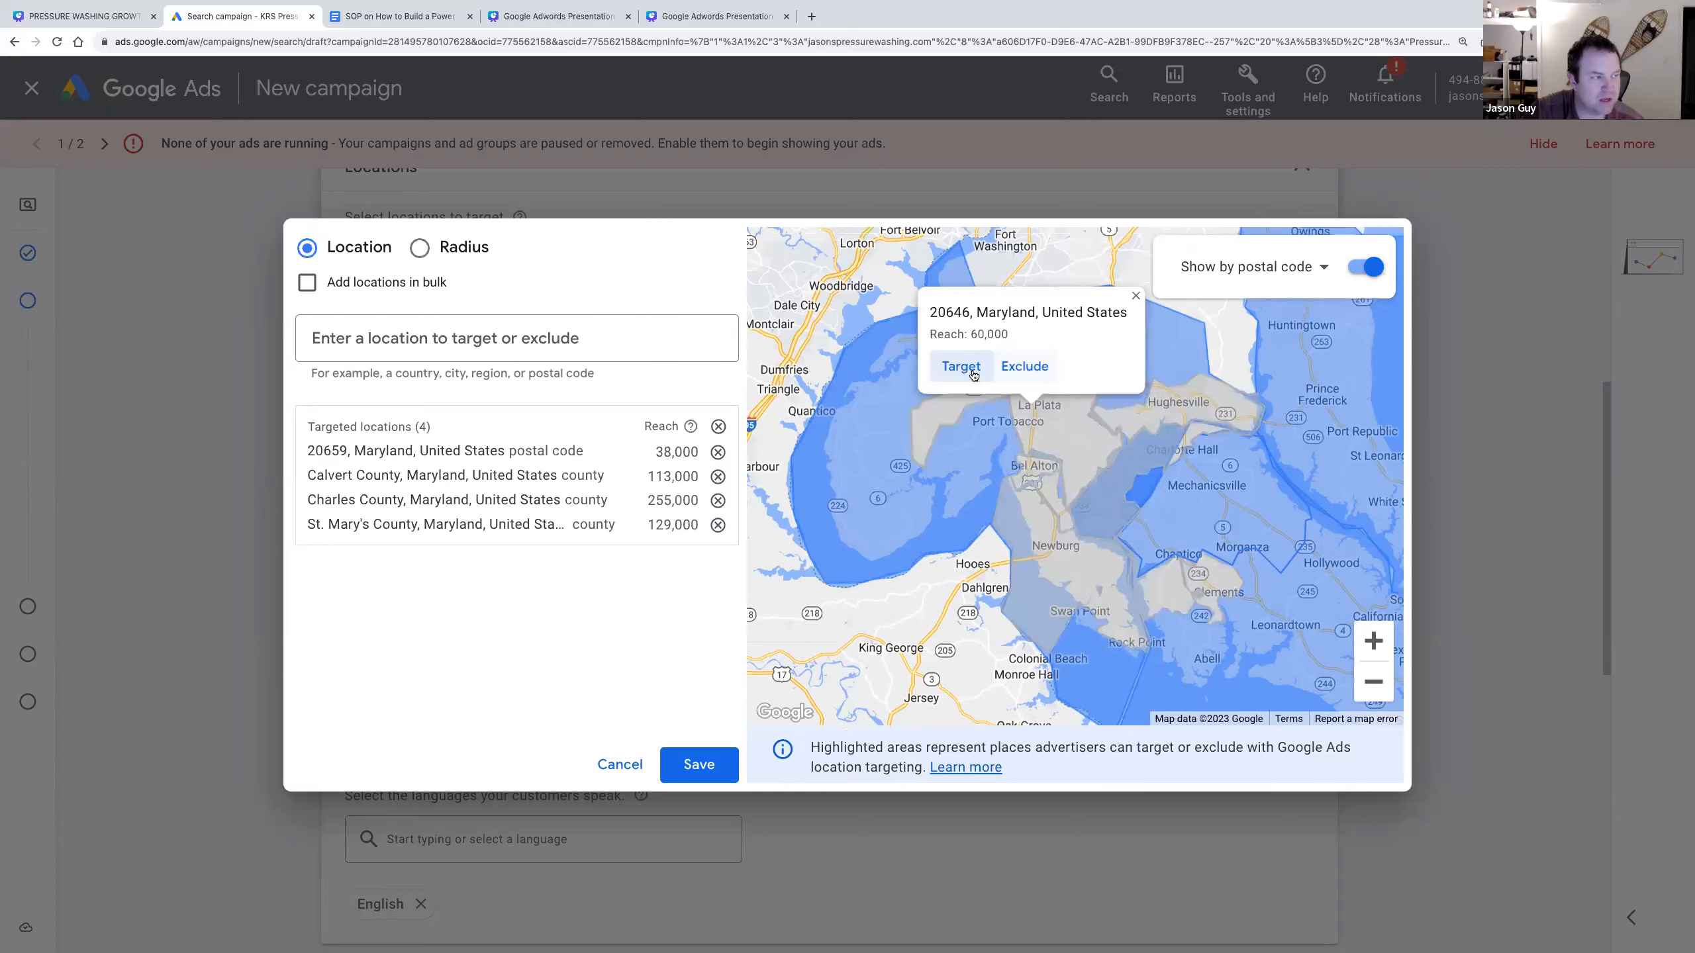
pyautogui.click(1030, 374)
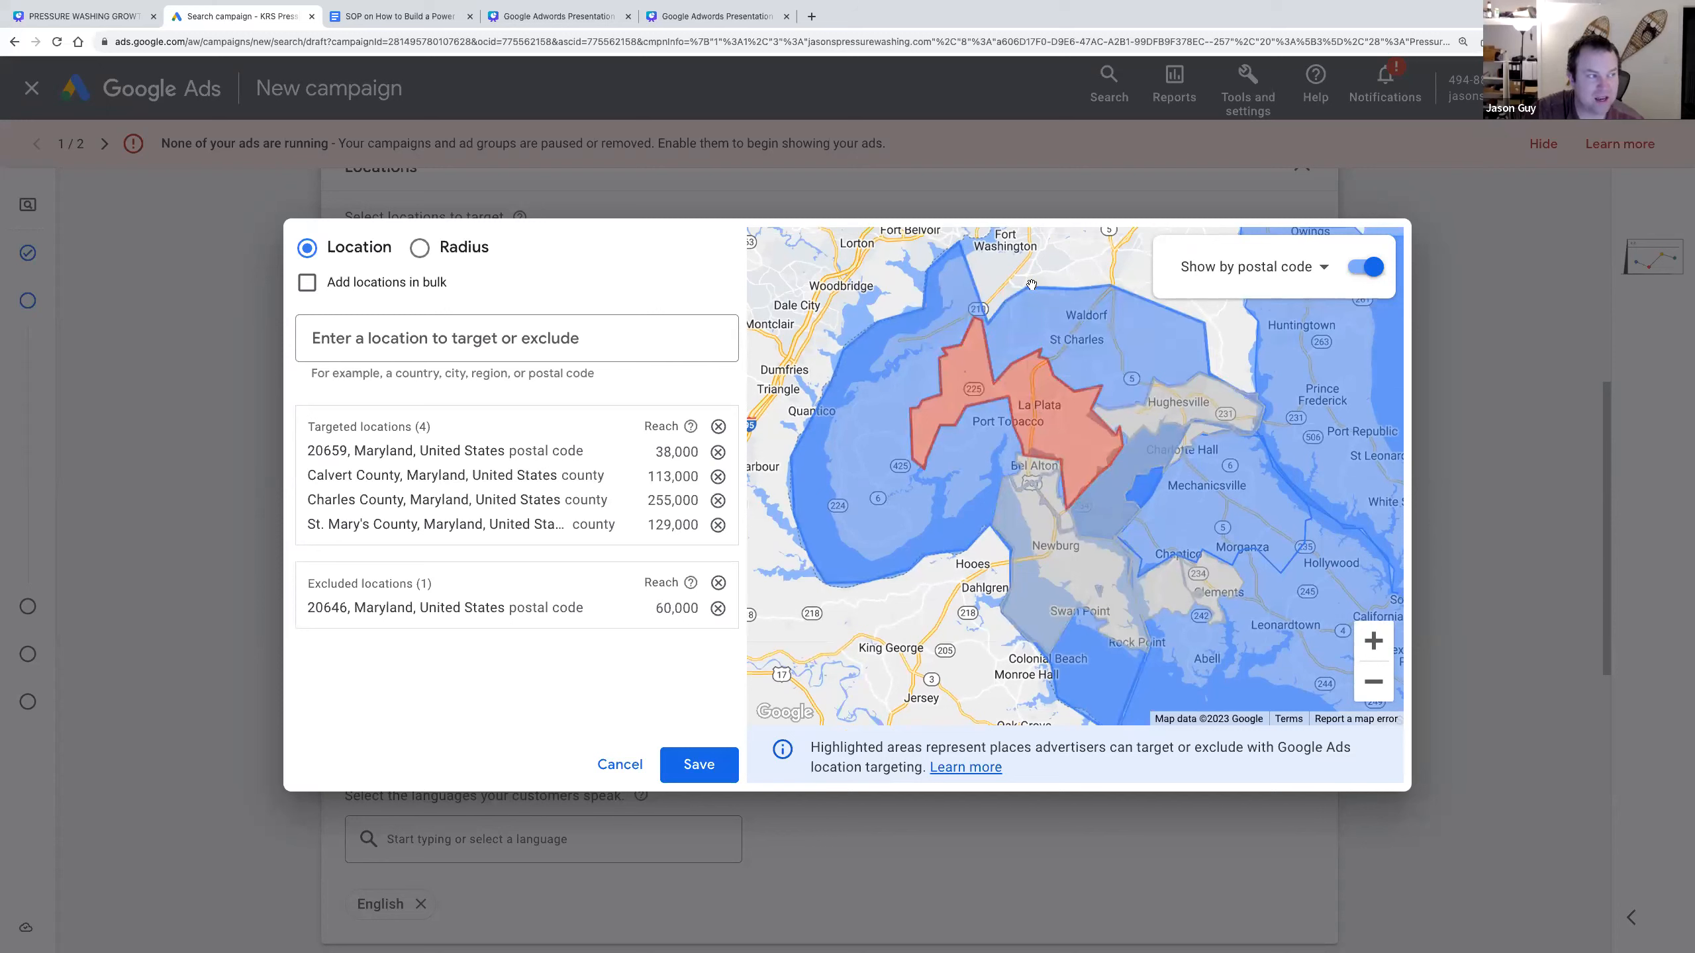
pyautogui.click(1086, 346)
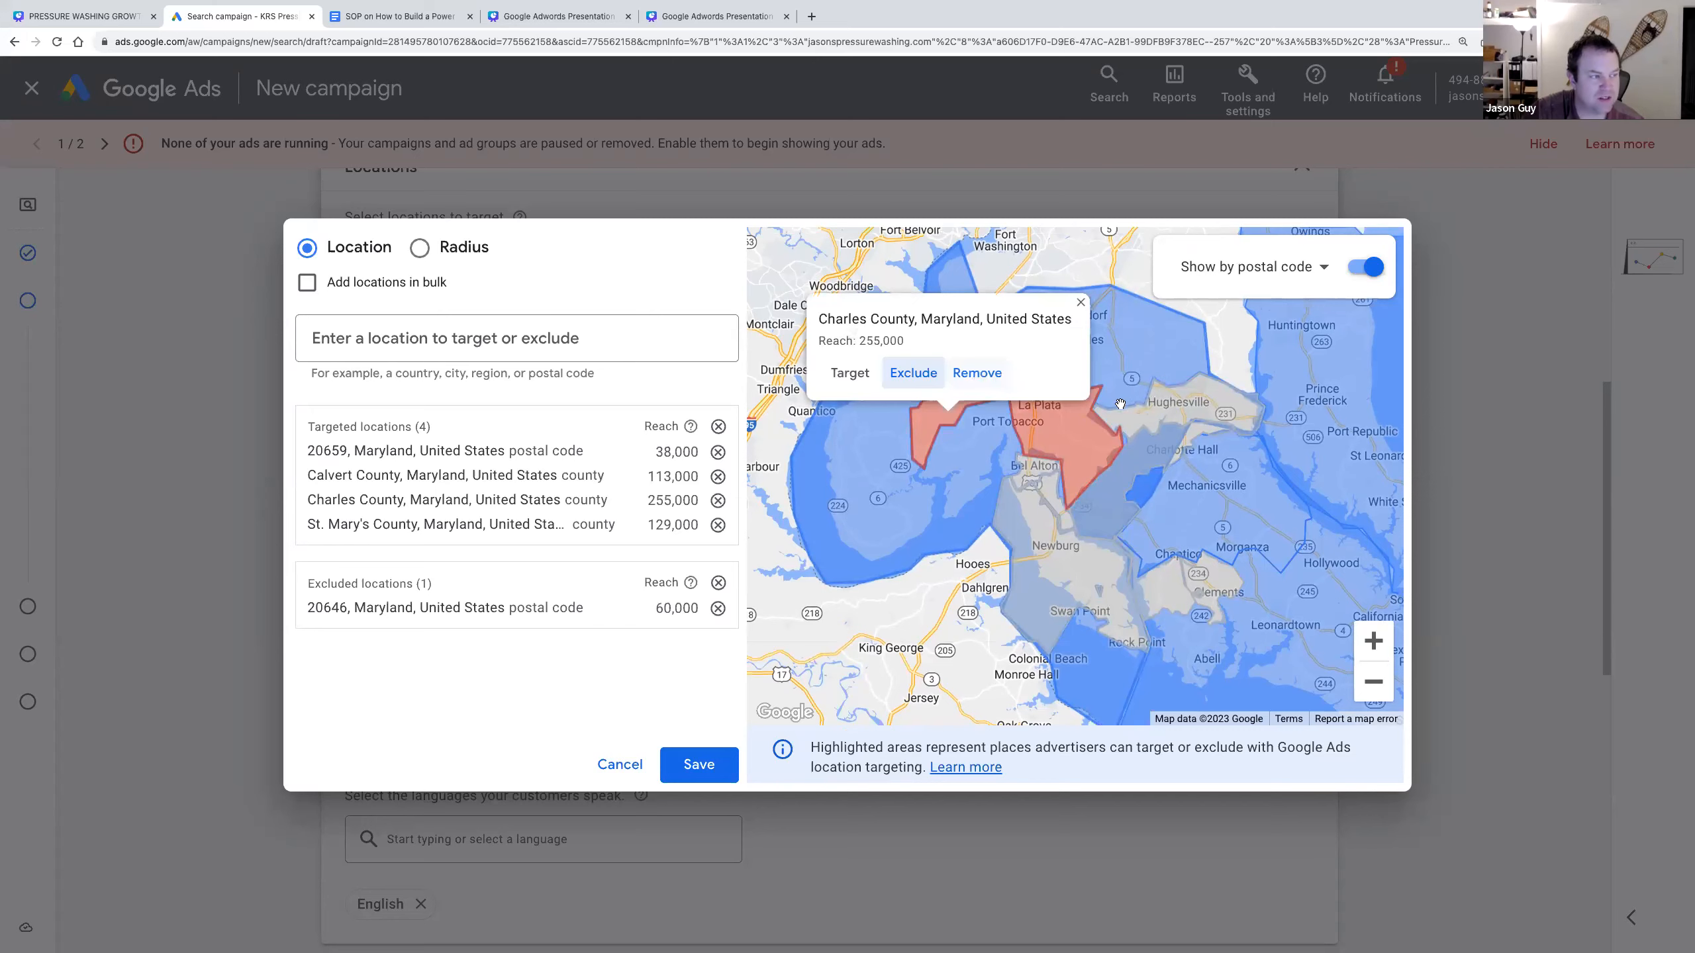
pyautogui.scroll(2, 1120, 408)
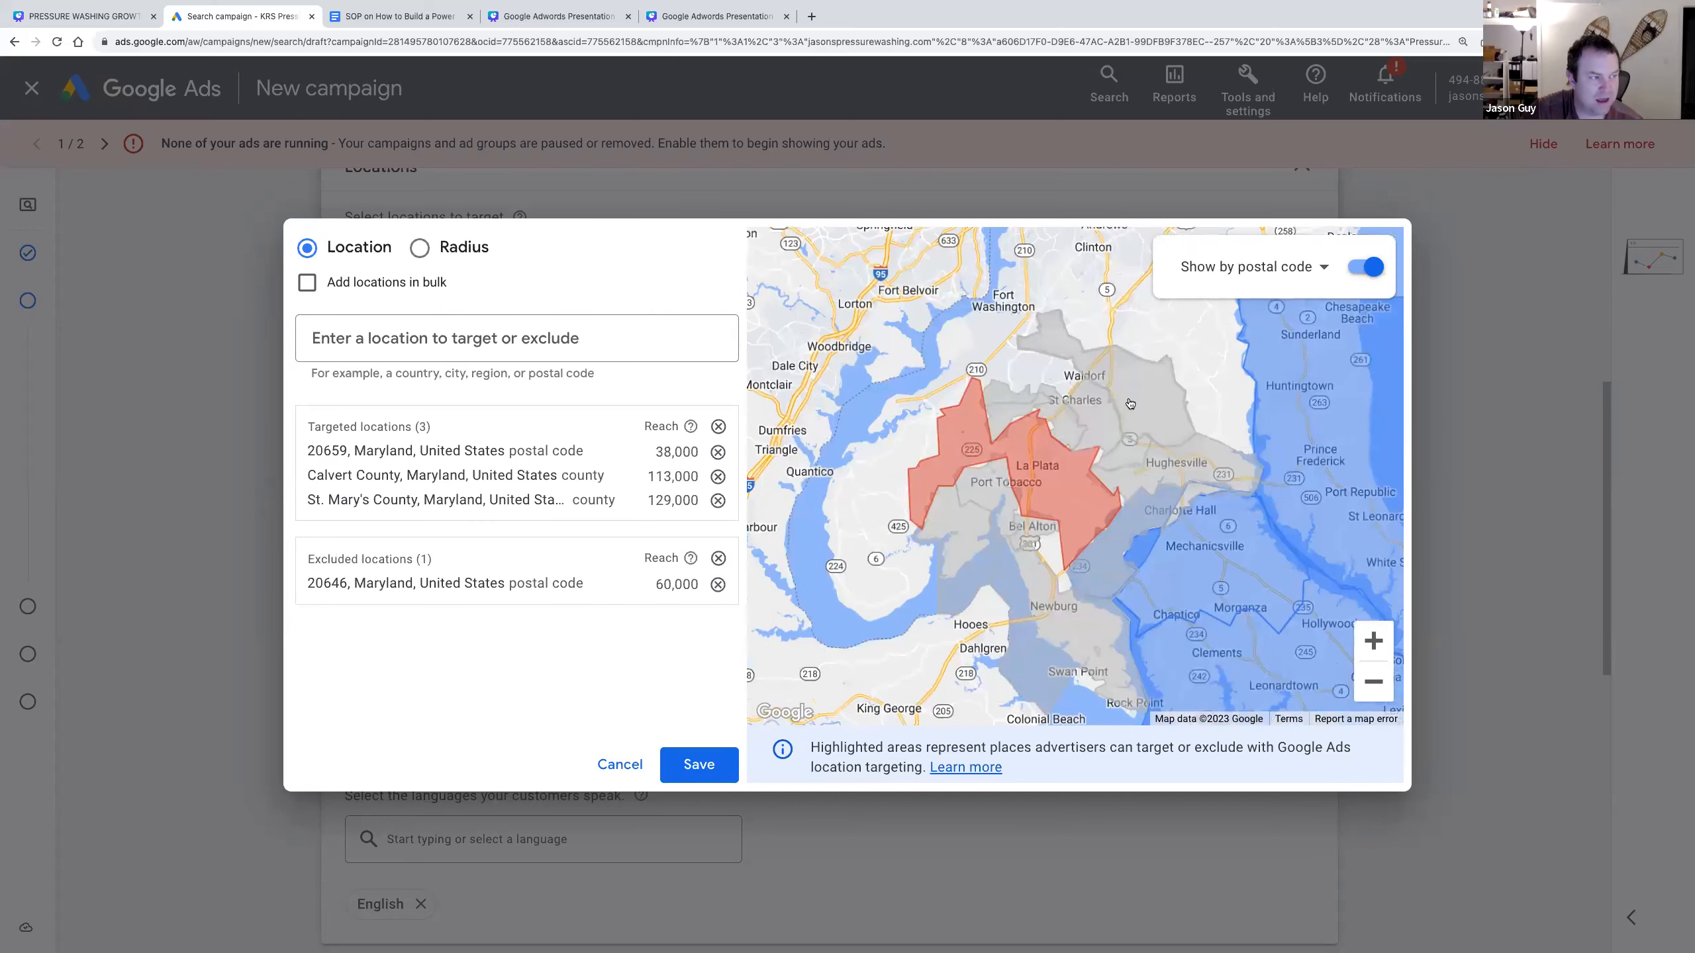
# - Target the Maryland postal codes 20601, 20602, 20695, 20675 and 20677 on the map
pyautogui.click(1092, 375)
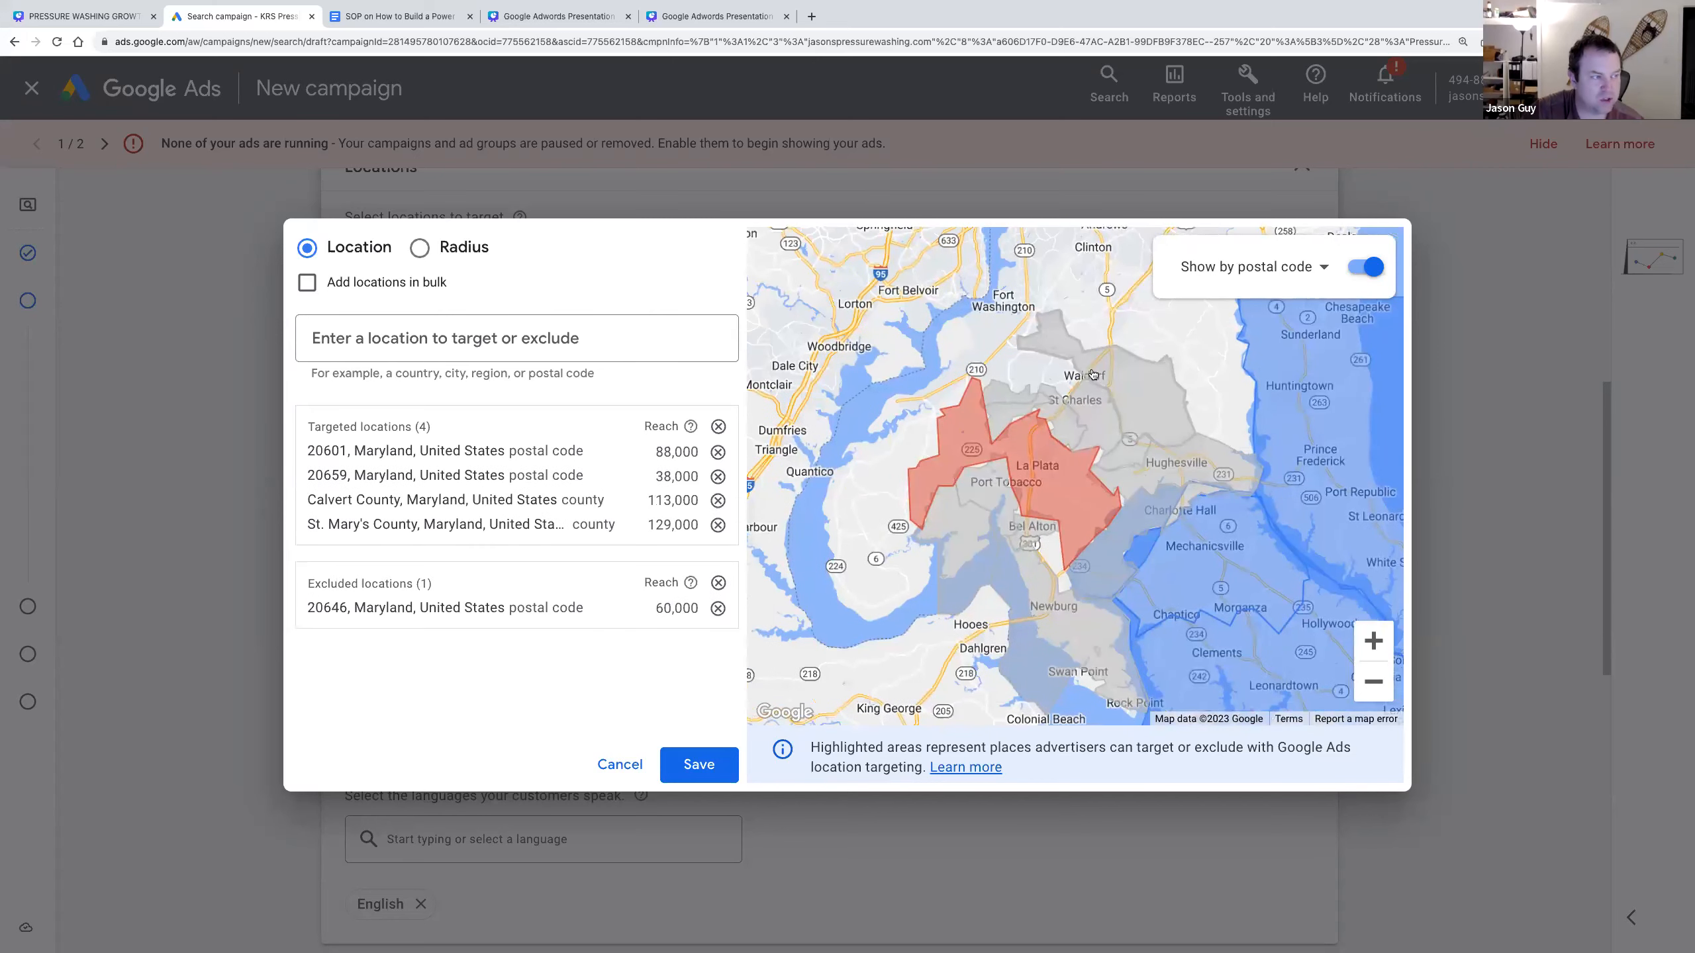
pyautogui.click(1085, 403)
pyautogui.click(1016, 368)
pyautogui.click(1068, 427)
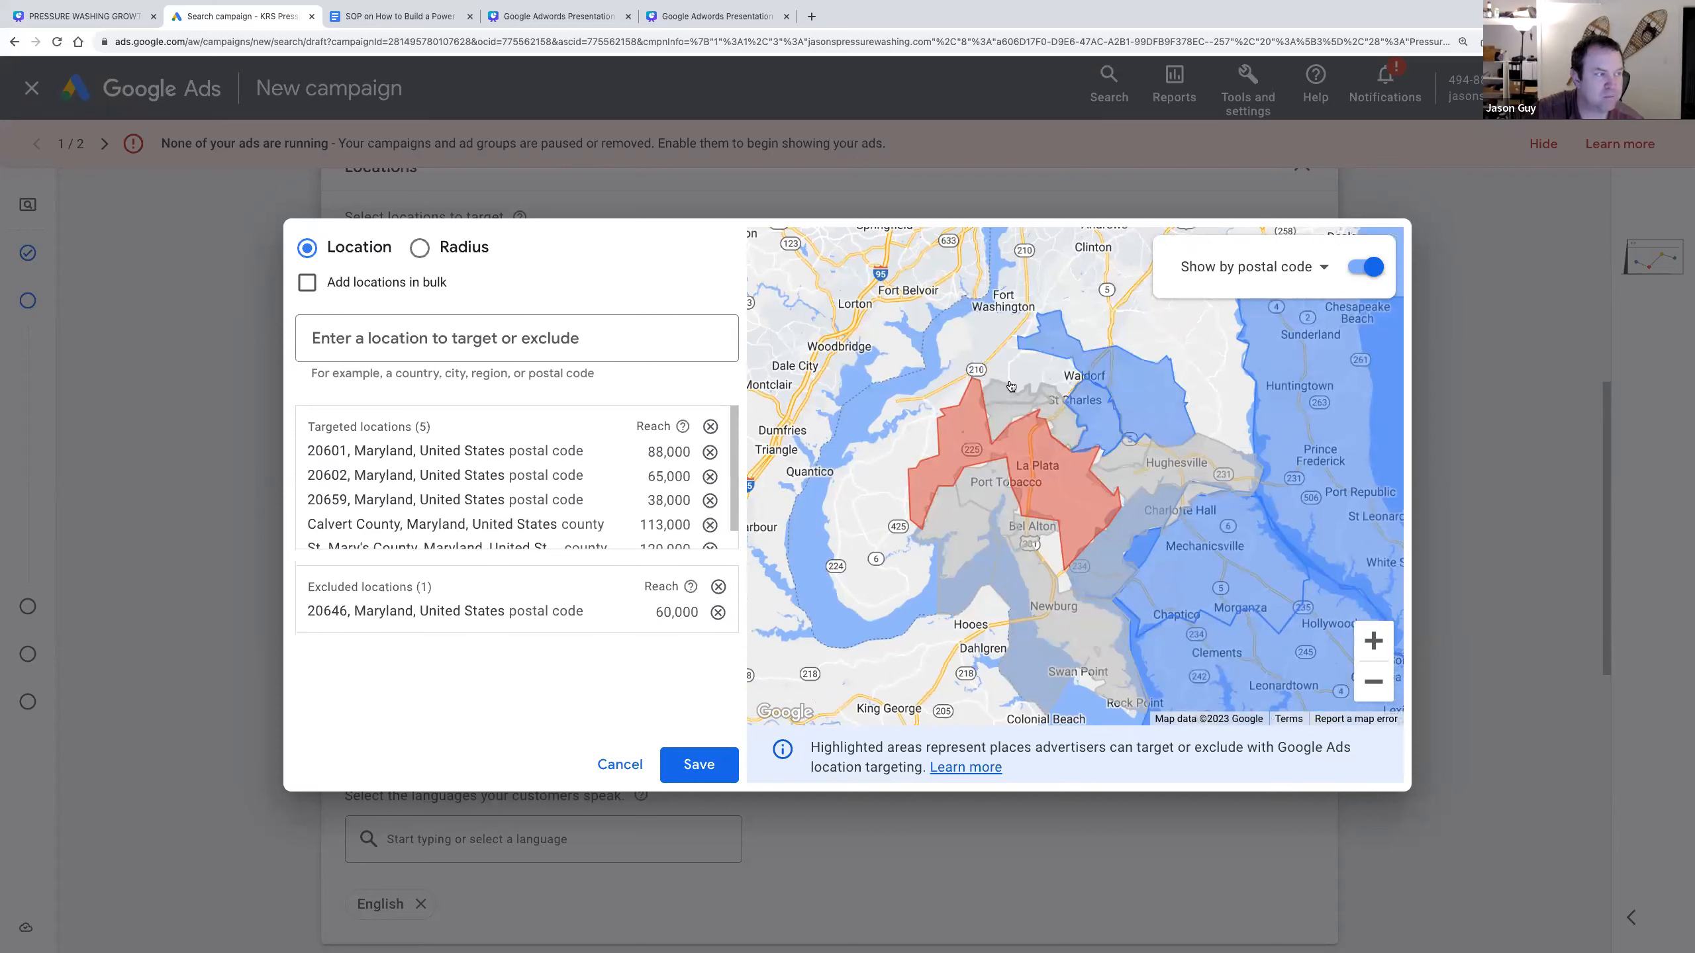
pyautogui.click(988, 369)
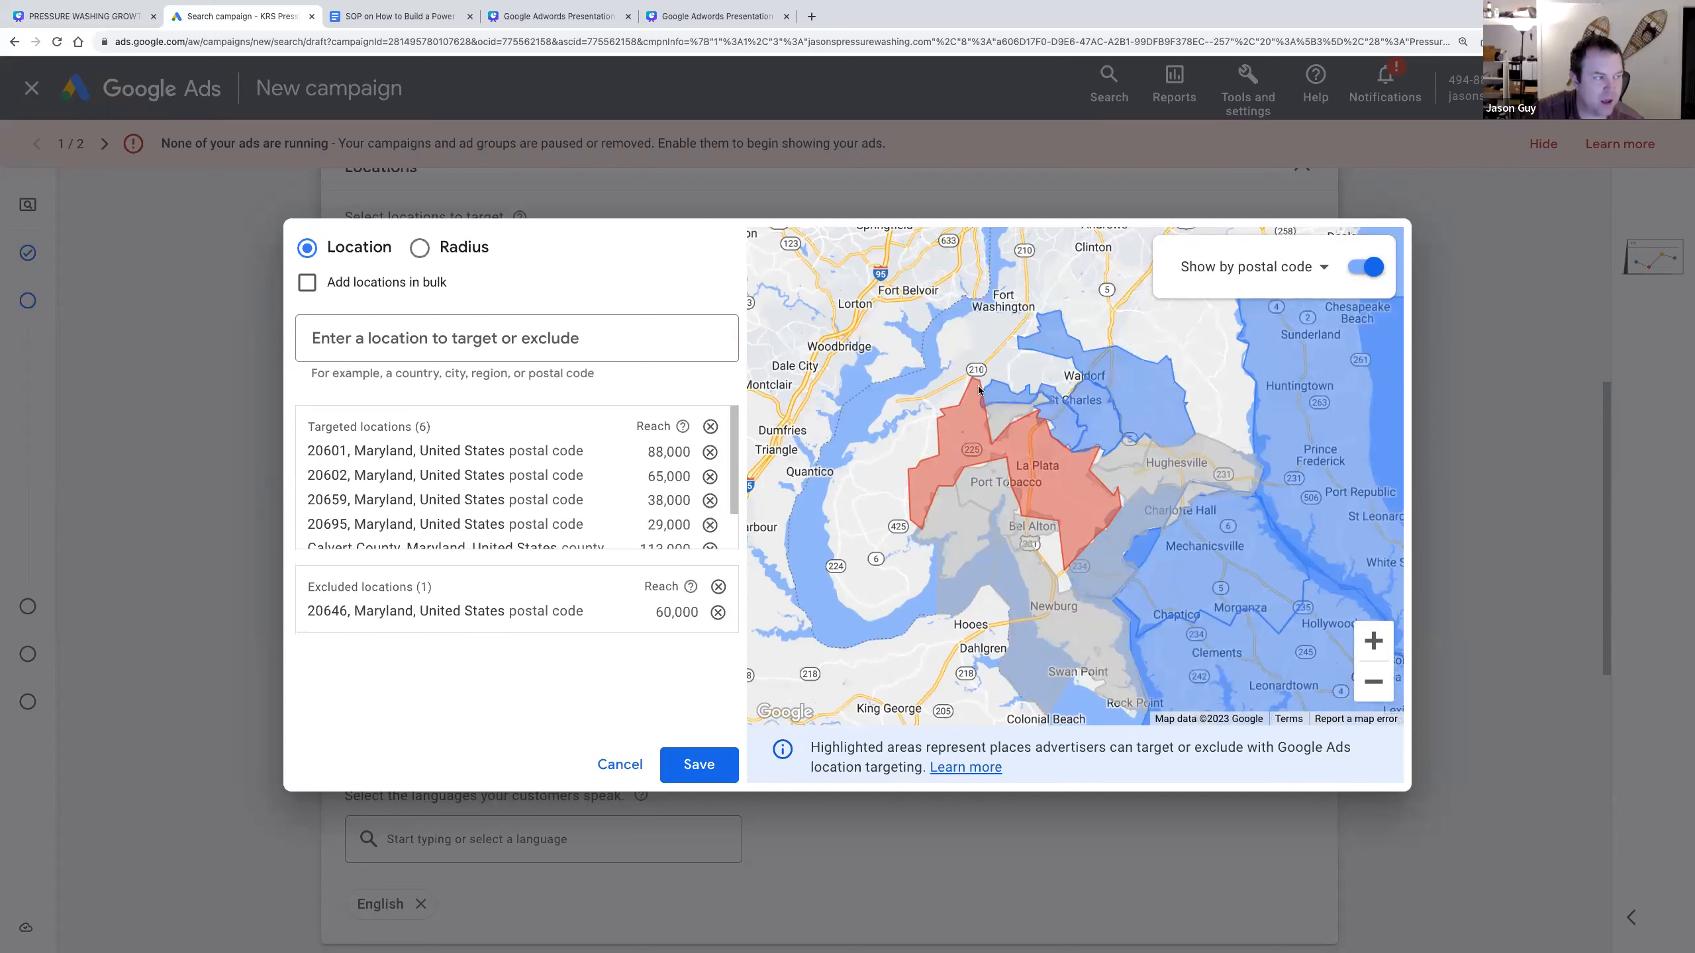
pyautogui.click(975, 465)
pyautogui.press('Return')
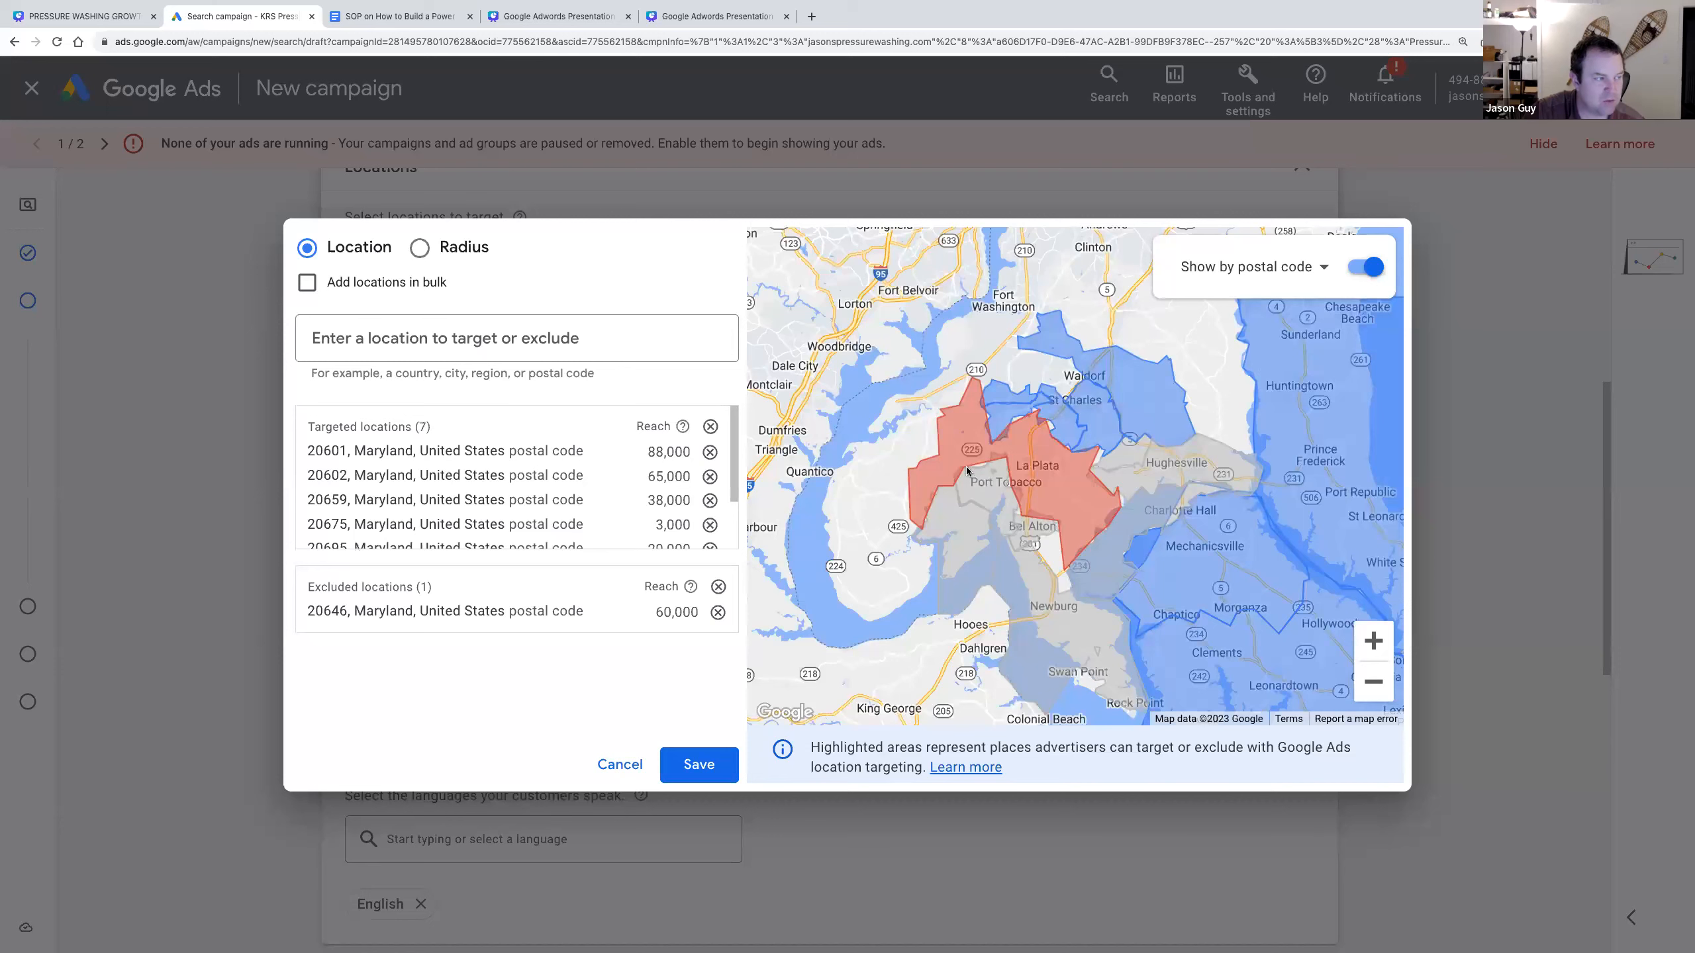
pyautogui.click(925, 459)
pyautogui.click(901, 446)
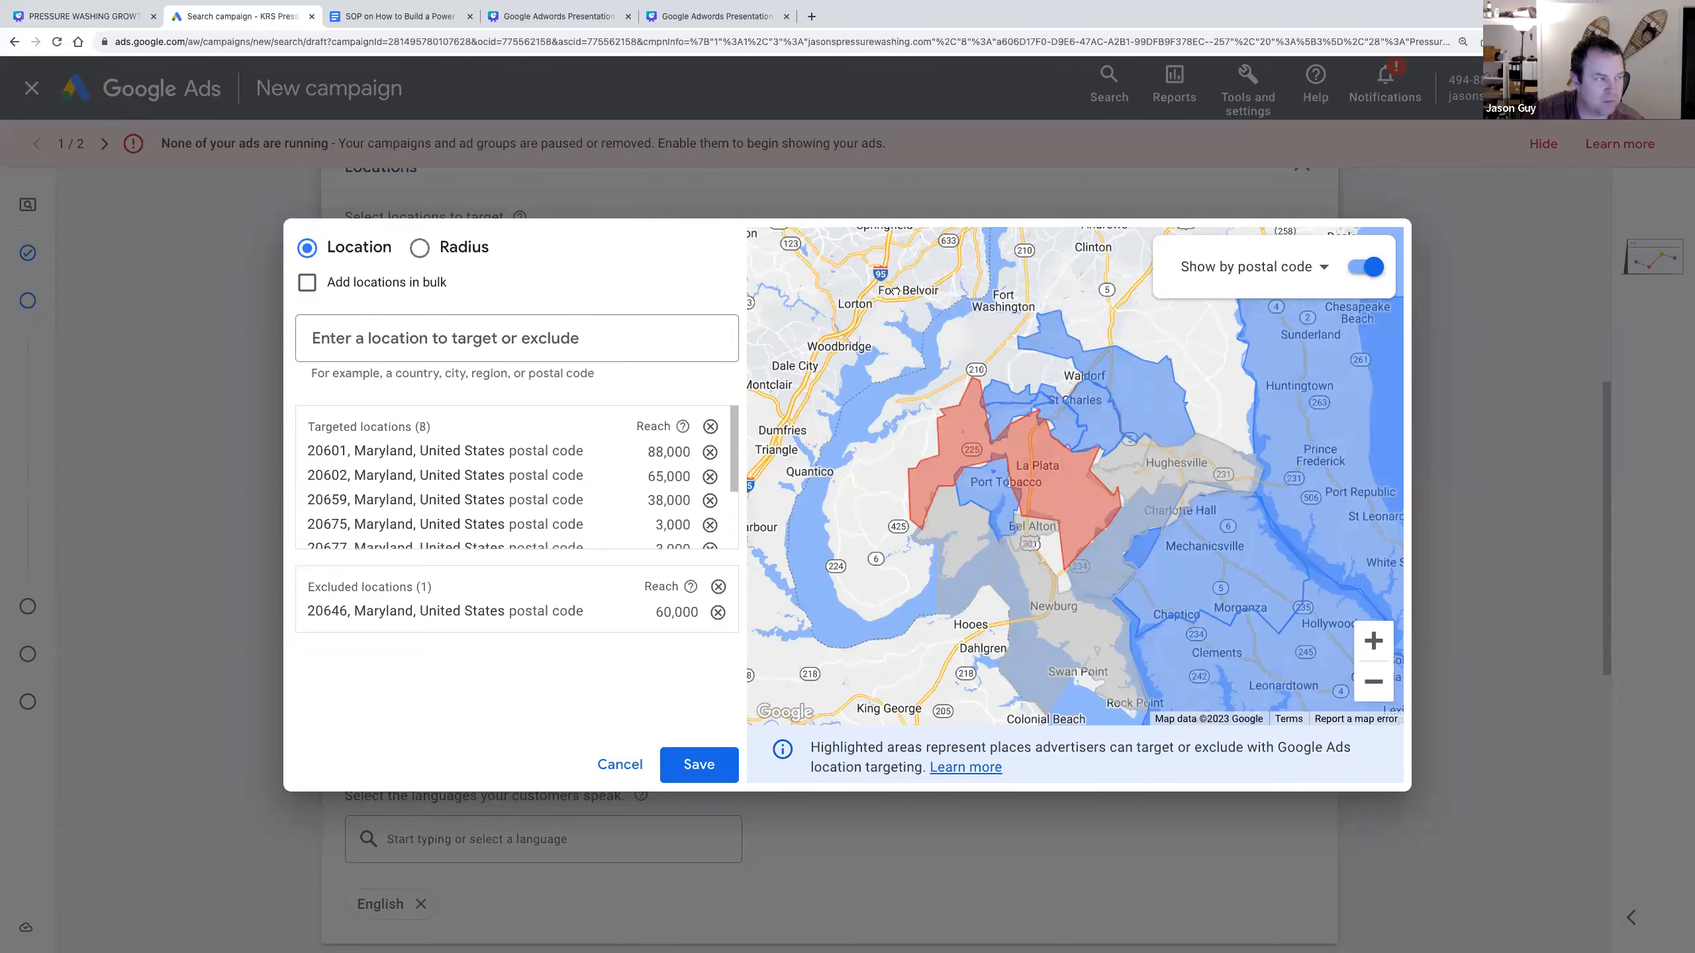
# - Target the Maryland postal code 20693 on the map and save the campaign's location selection
pyautogui.click(961, 384)
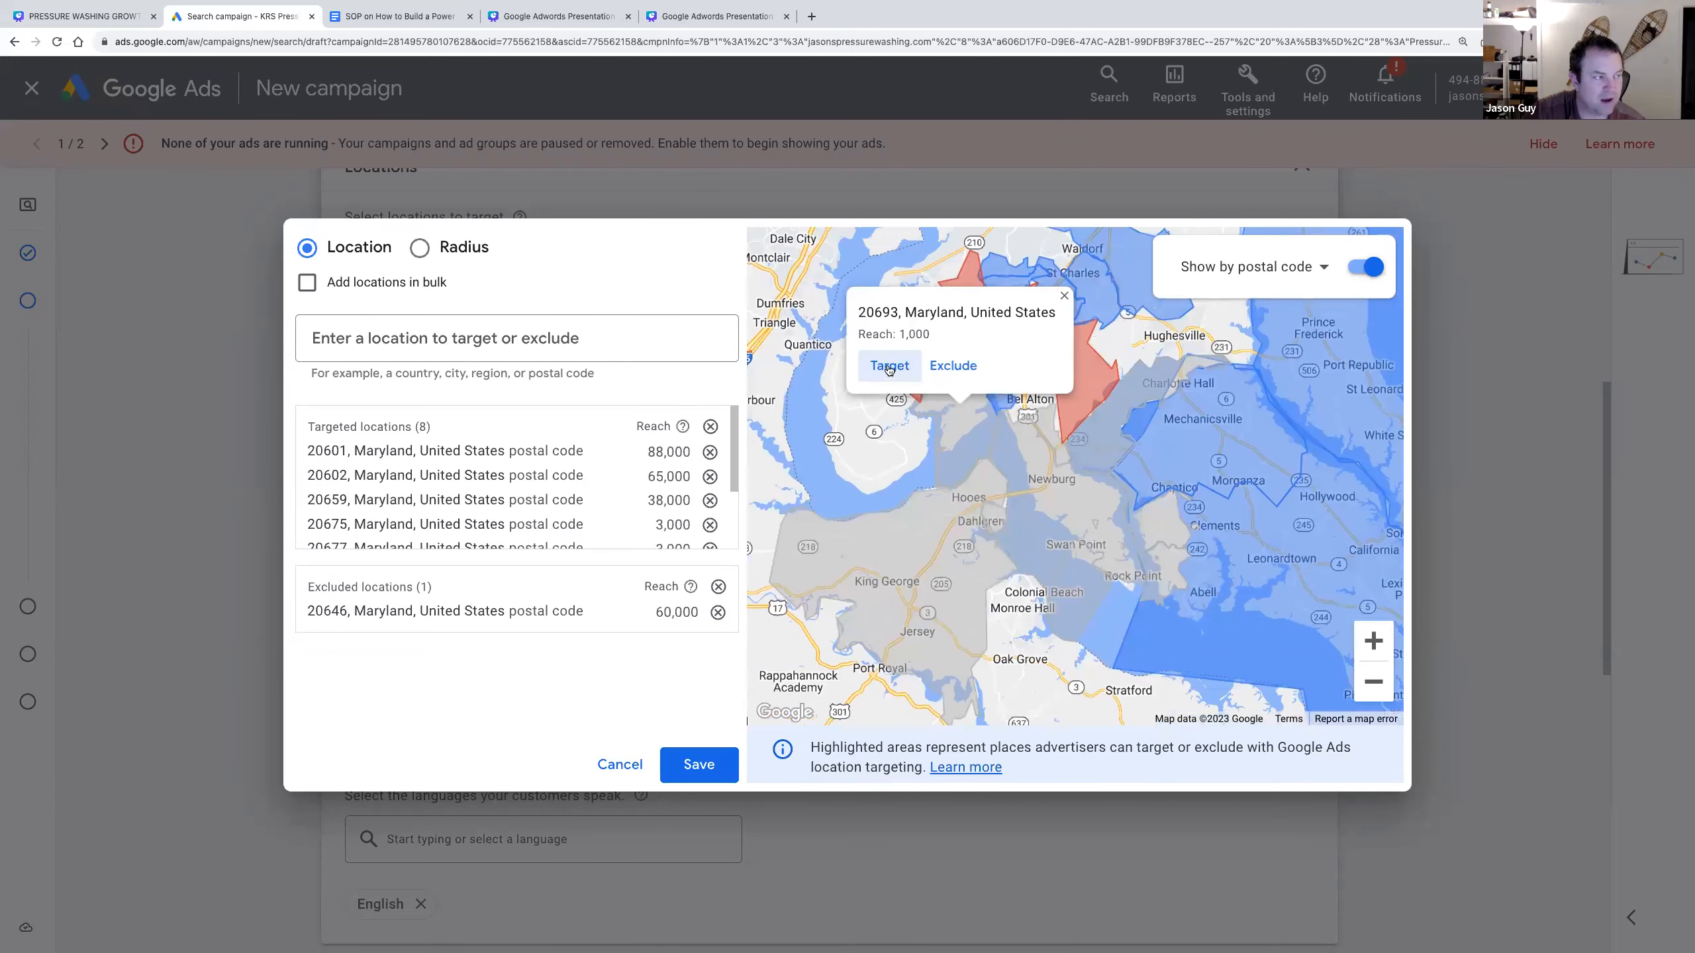
pyautogui.click(888, 364)
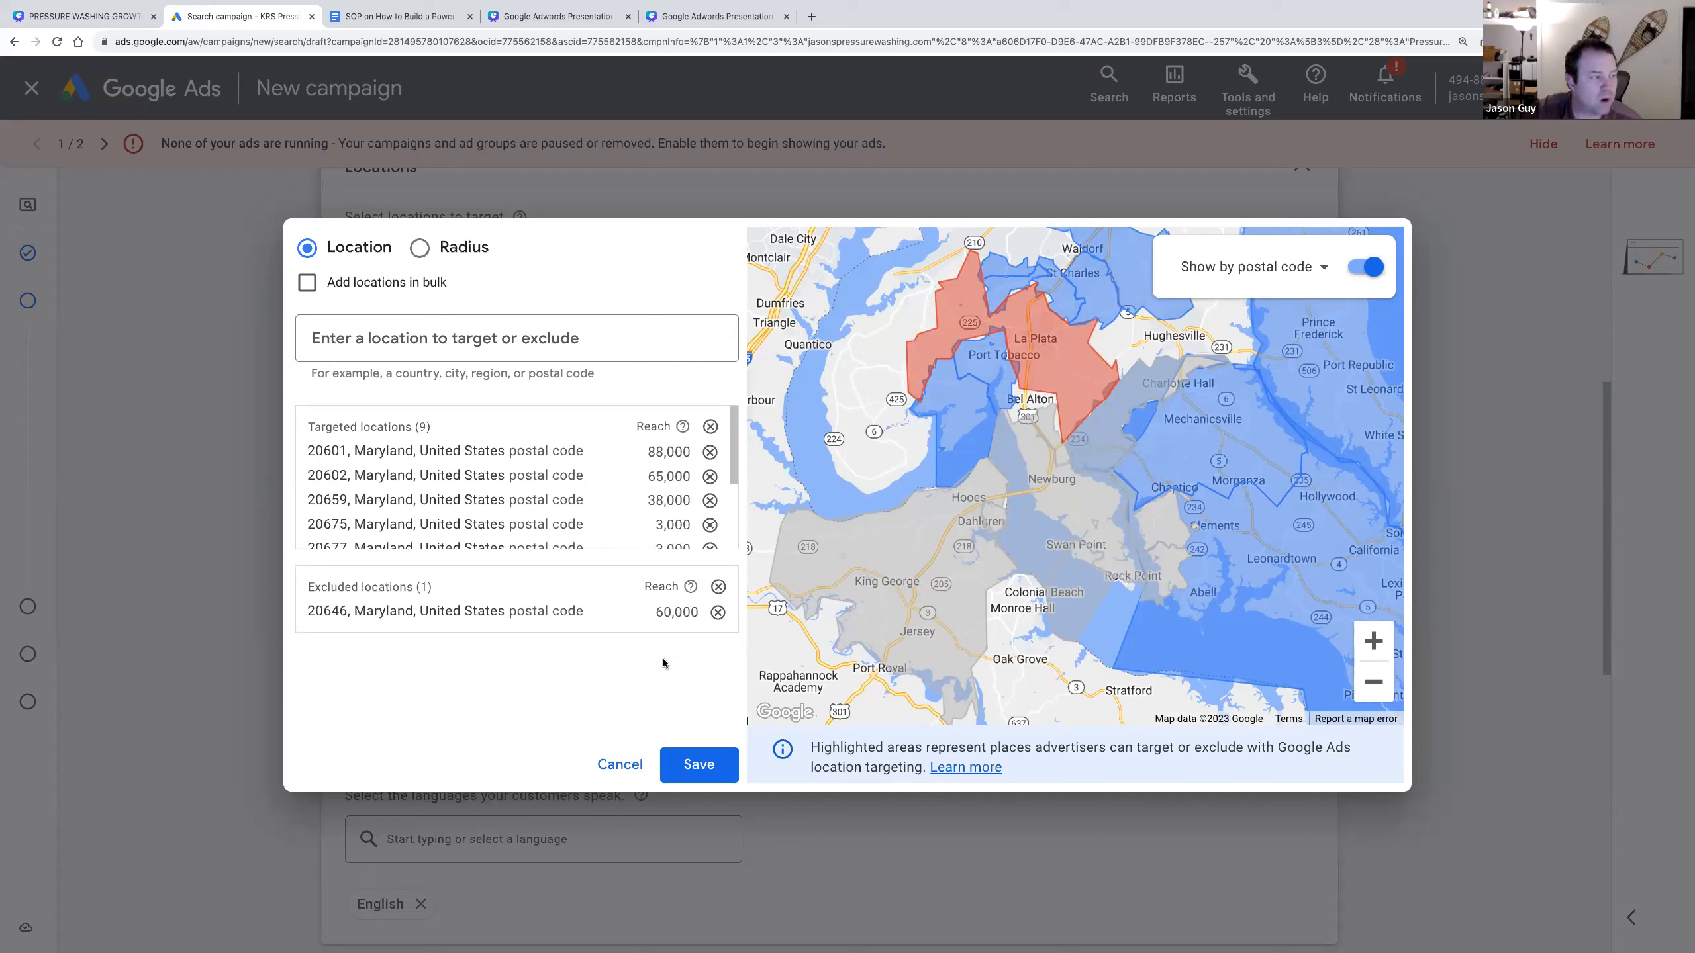
pyautogui.click(699, 765)
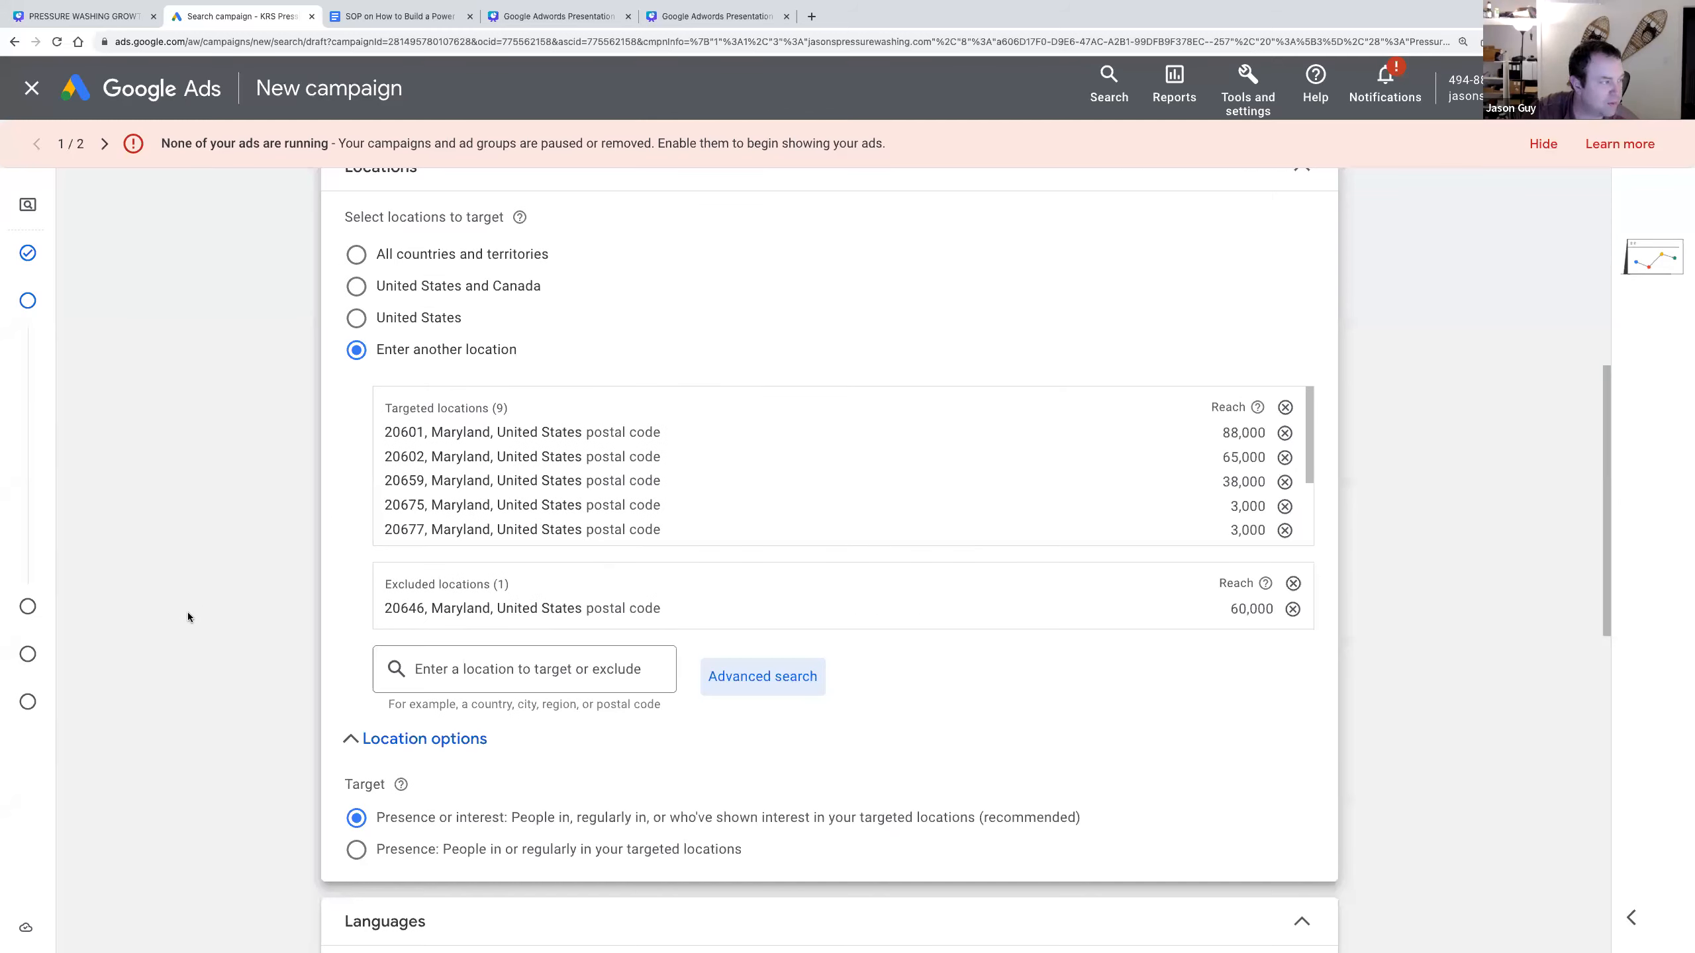
pyautogui.scroll(-3, 222, 658)
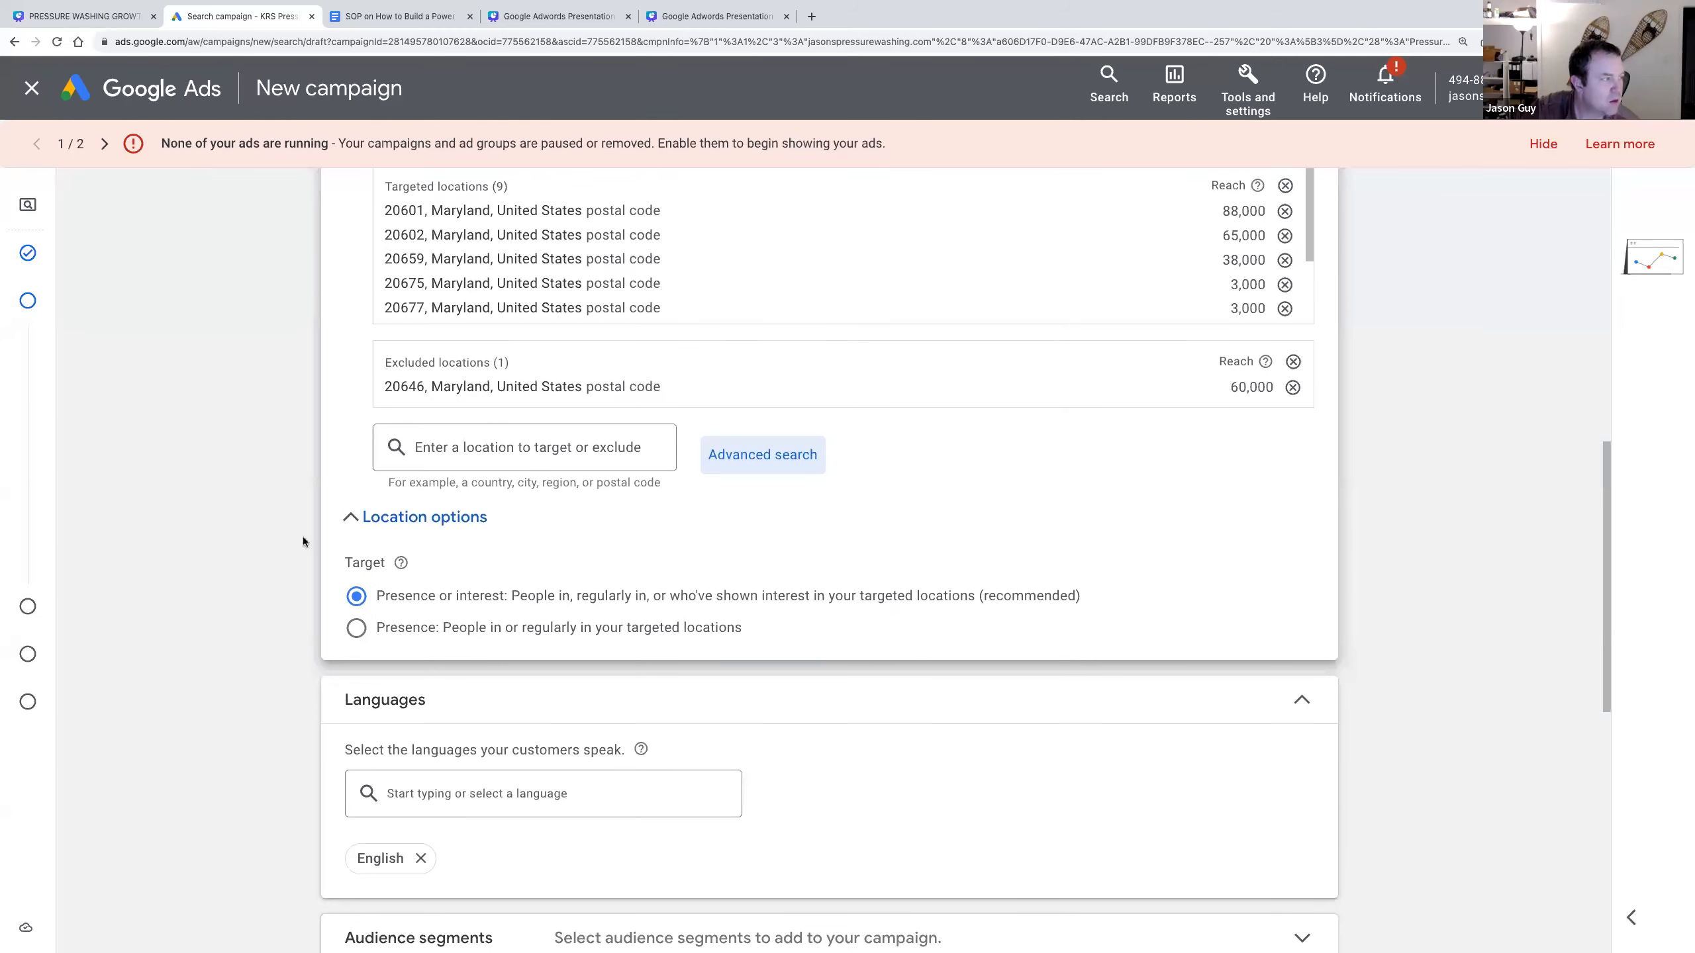
pyautogui.scroll(-3, 614, 367)
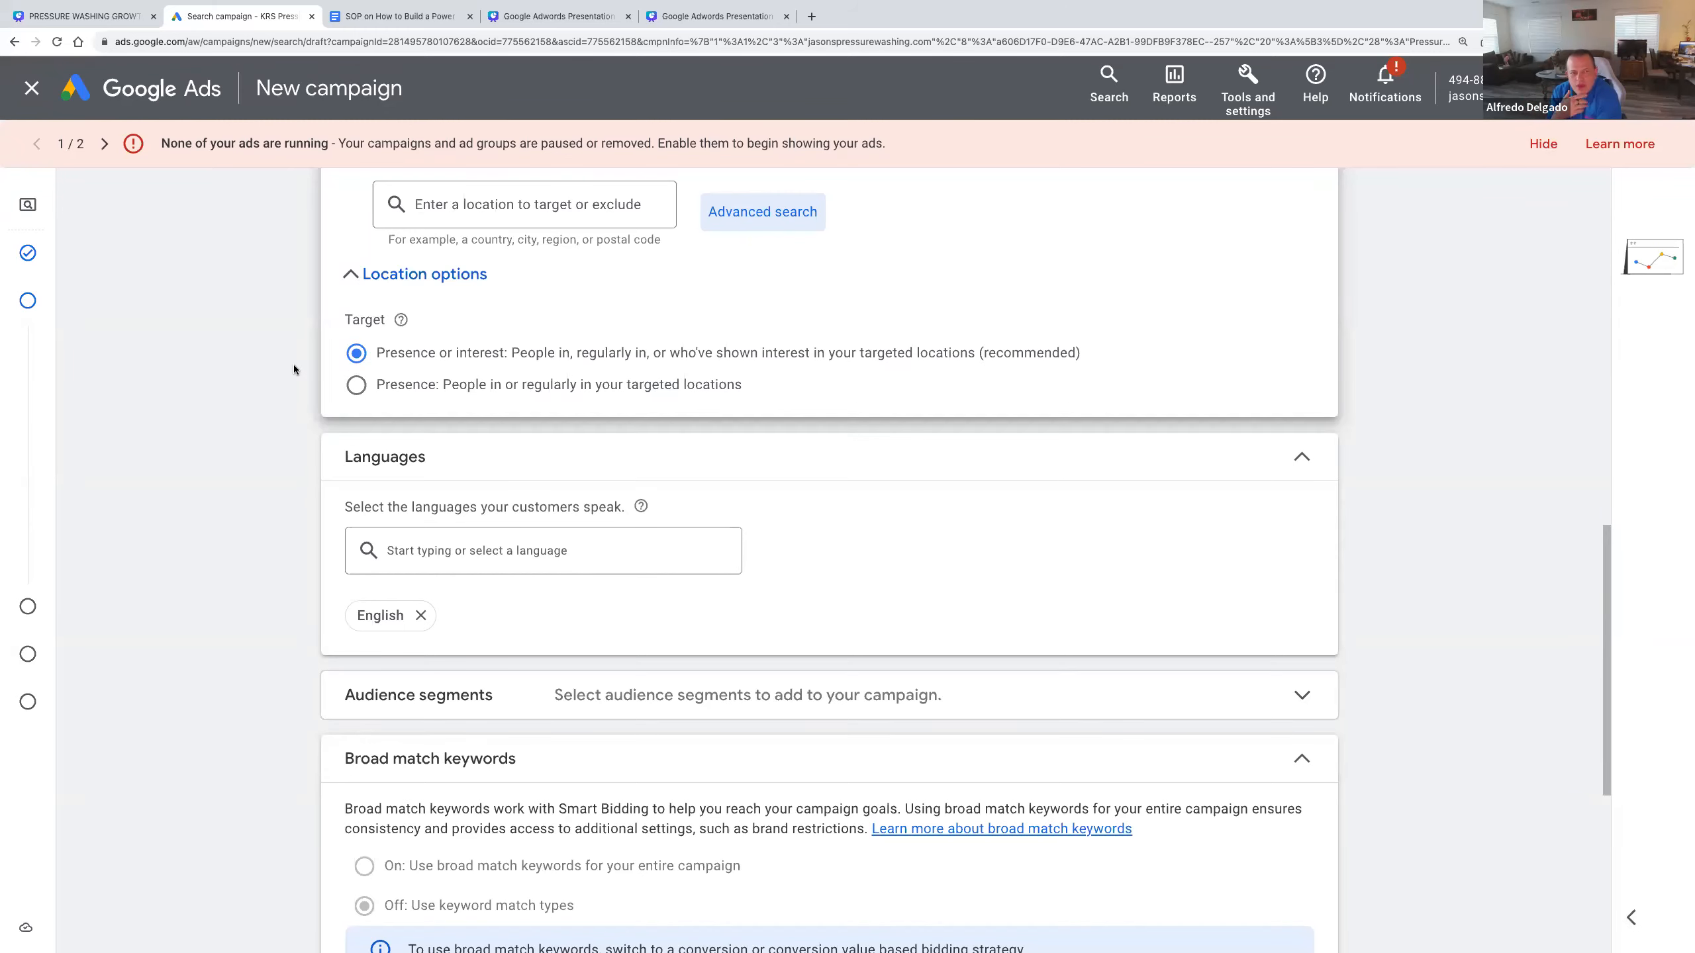
pyautogui.scroll(2, 293, 370)
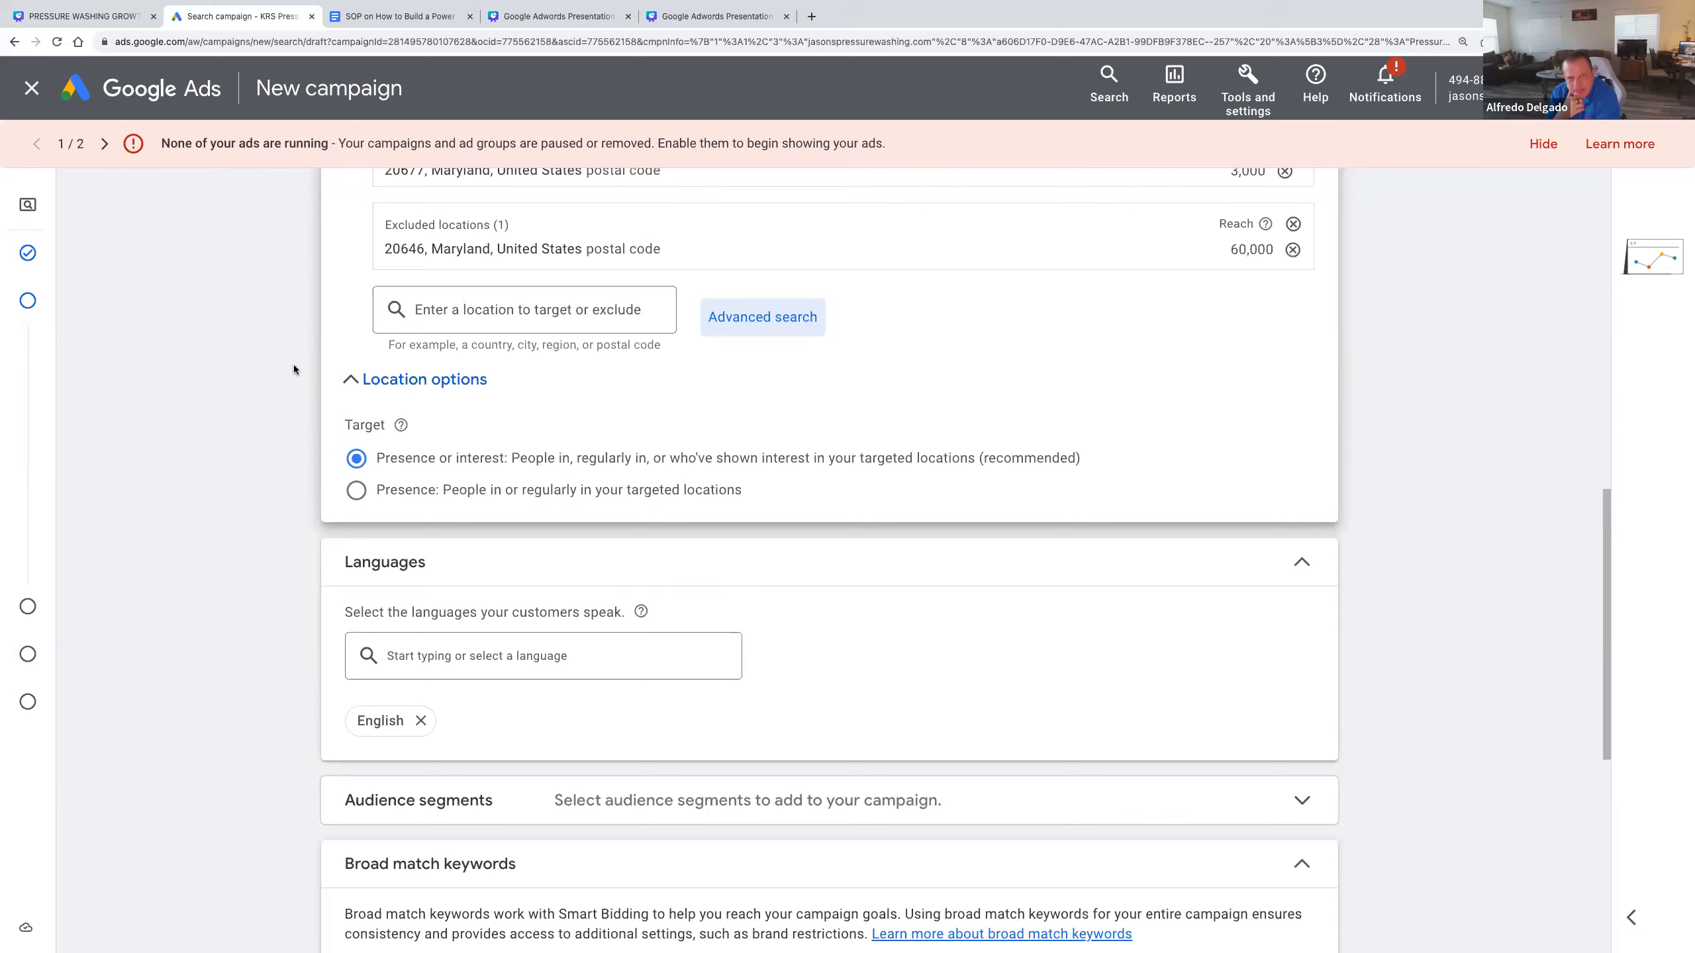
# - Open the bookmarked free demographics map in a new browser tab and examine household income by area around New York
pyautogui.click(812, 51)
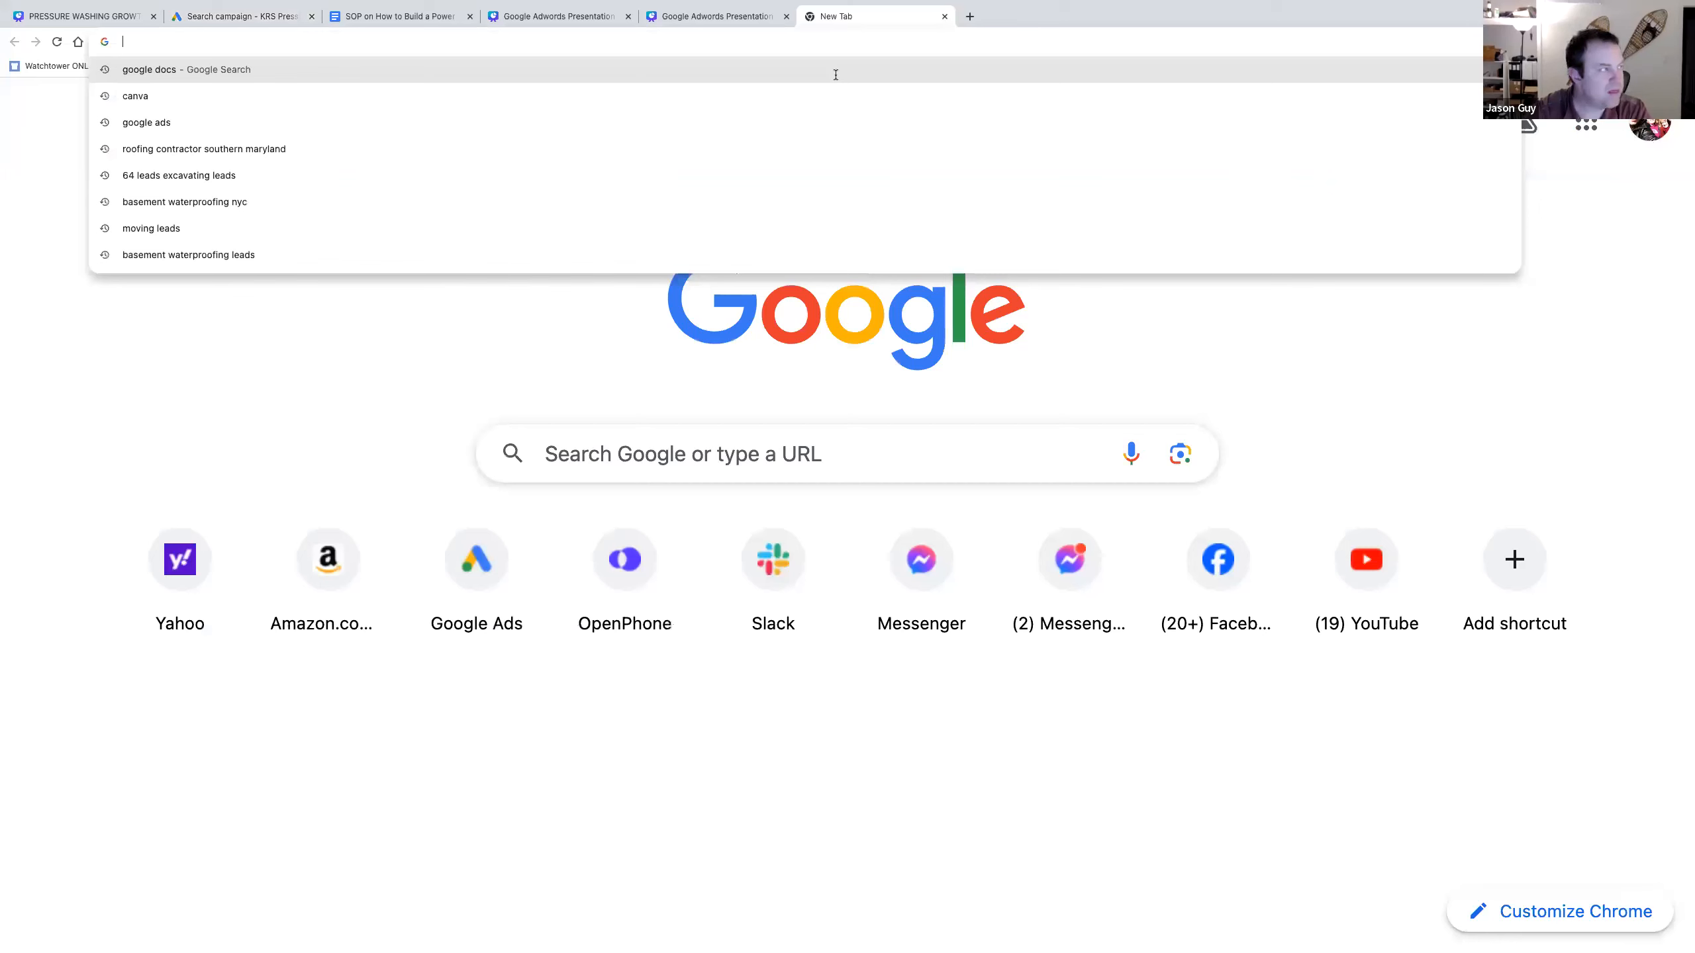
pyautogui.write('demo')
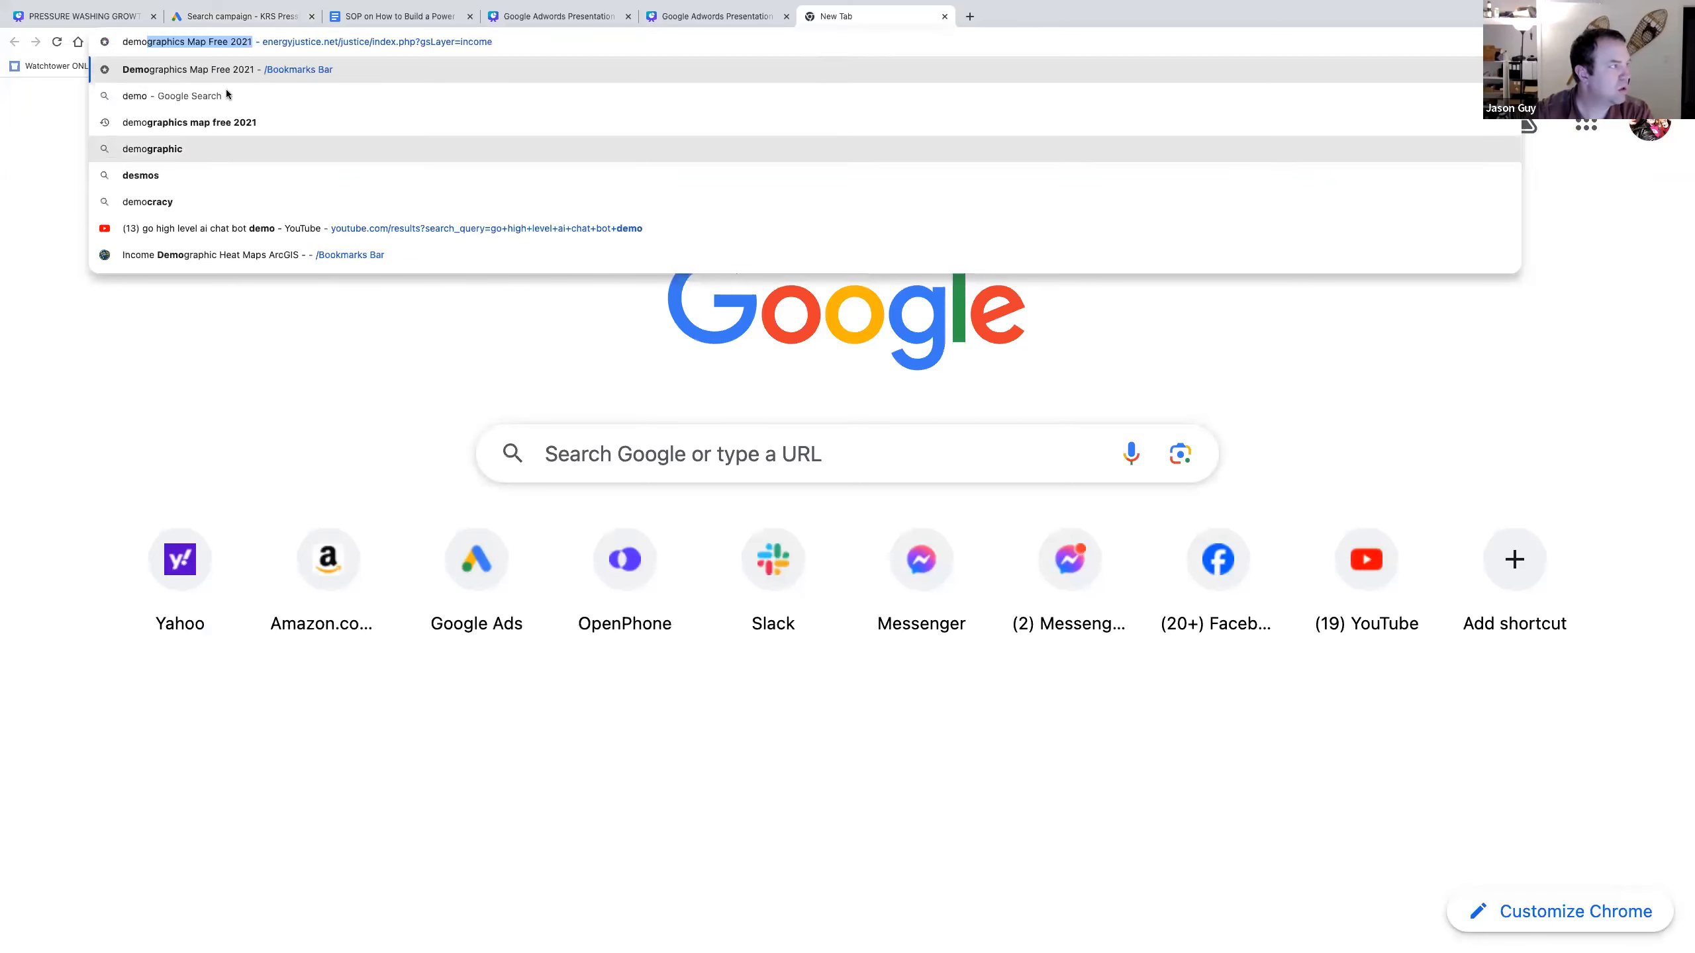
pyautogui.press('Right')
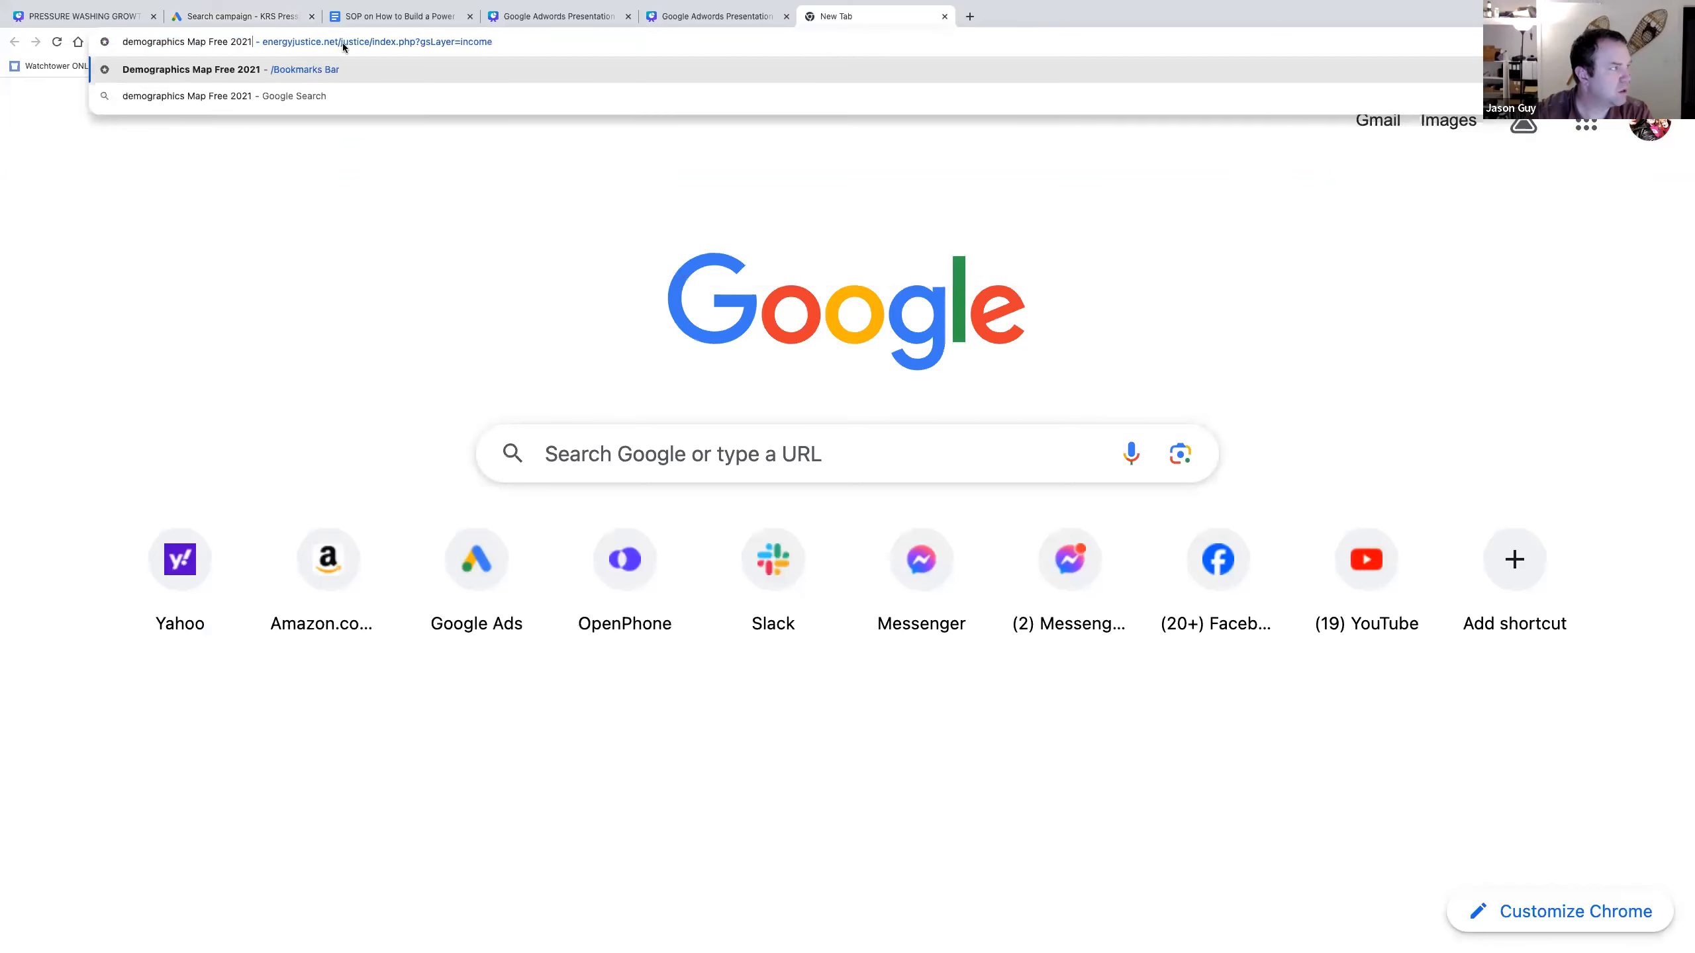
pyautogui.press('Return')
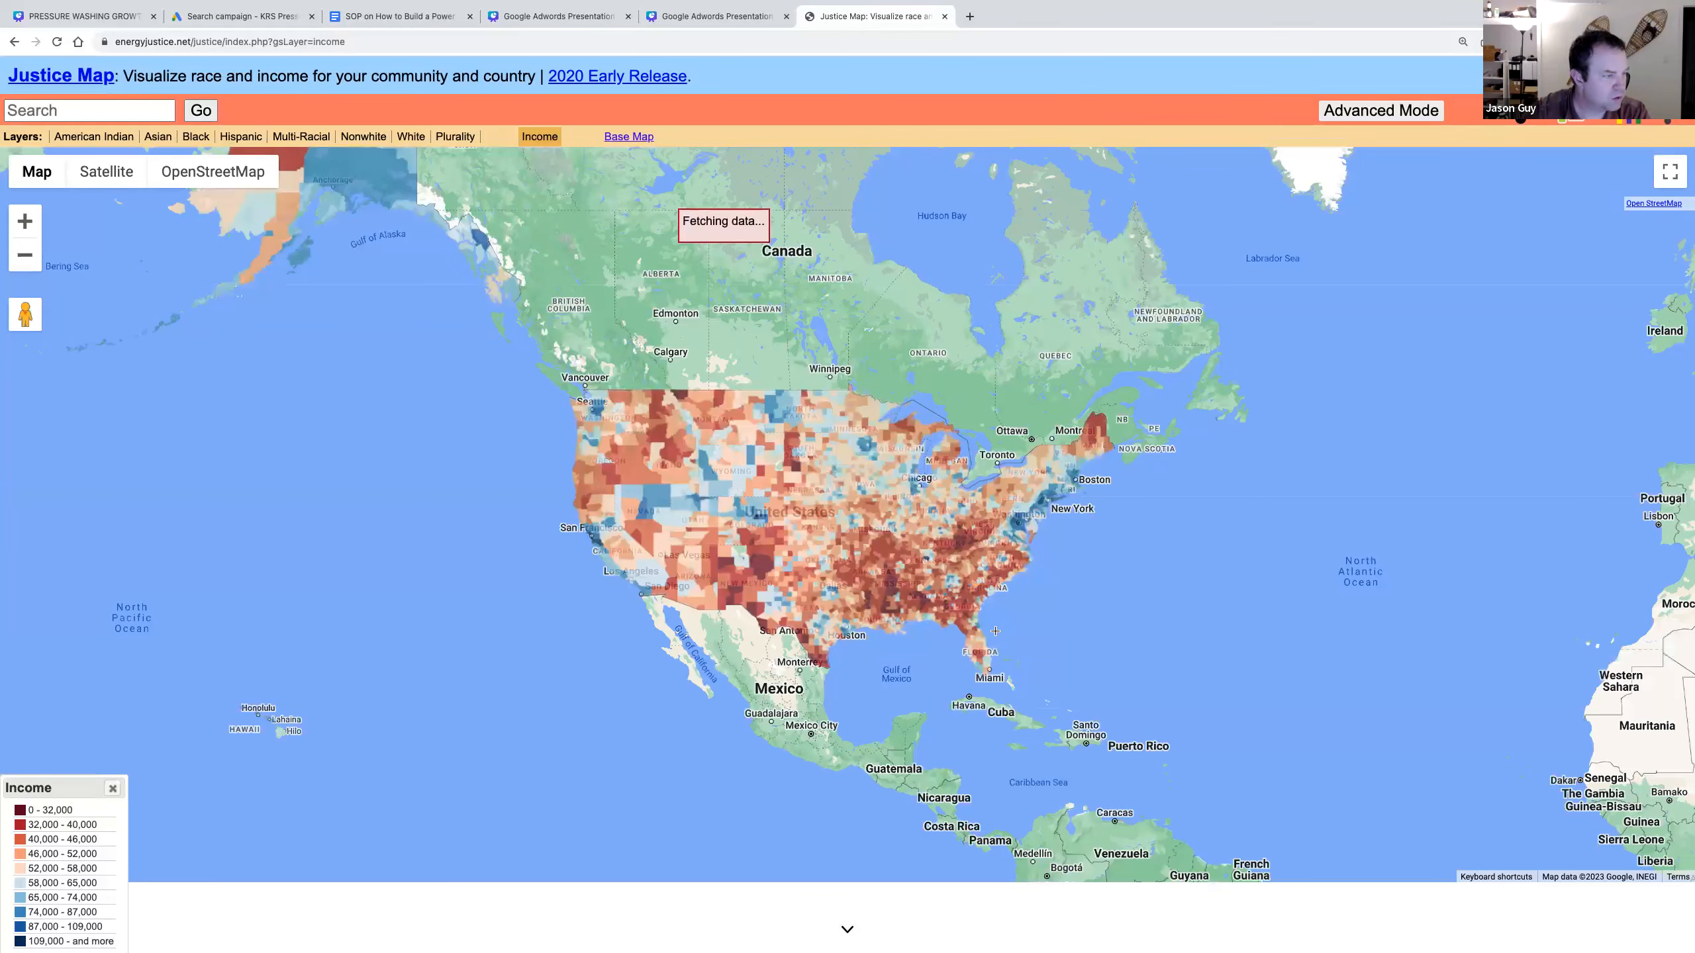
pyautogui.scroll(4, 993, 622)
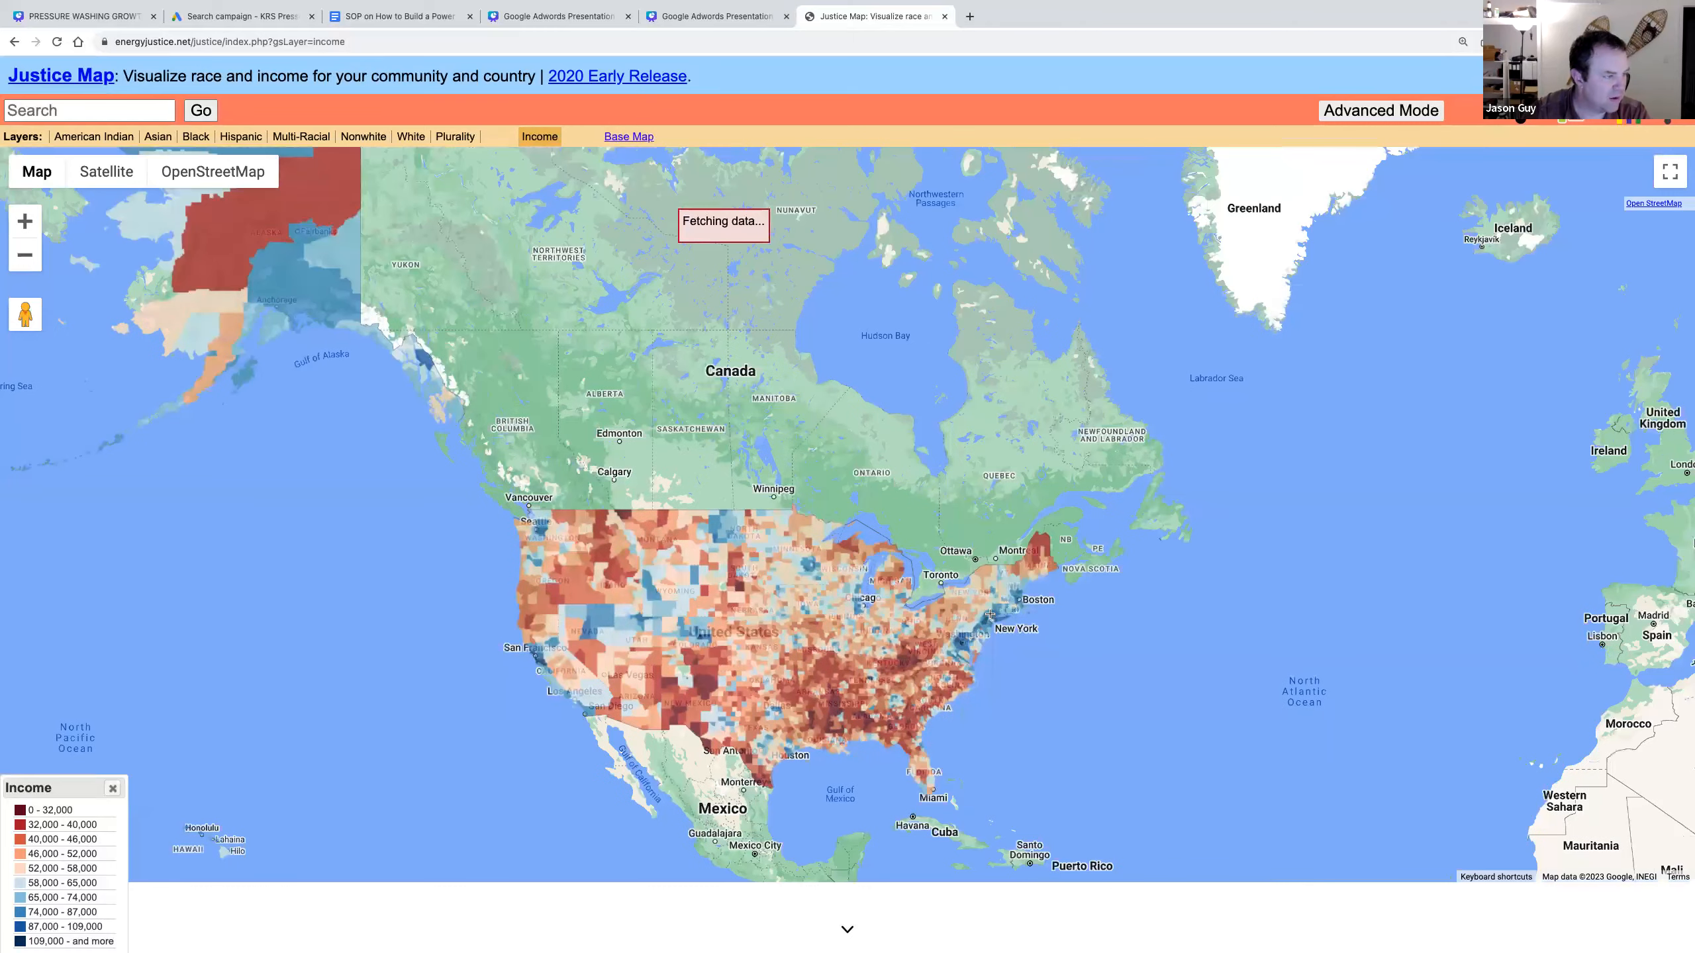
pyautogui.scroll(5, 989, 614)
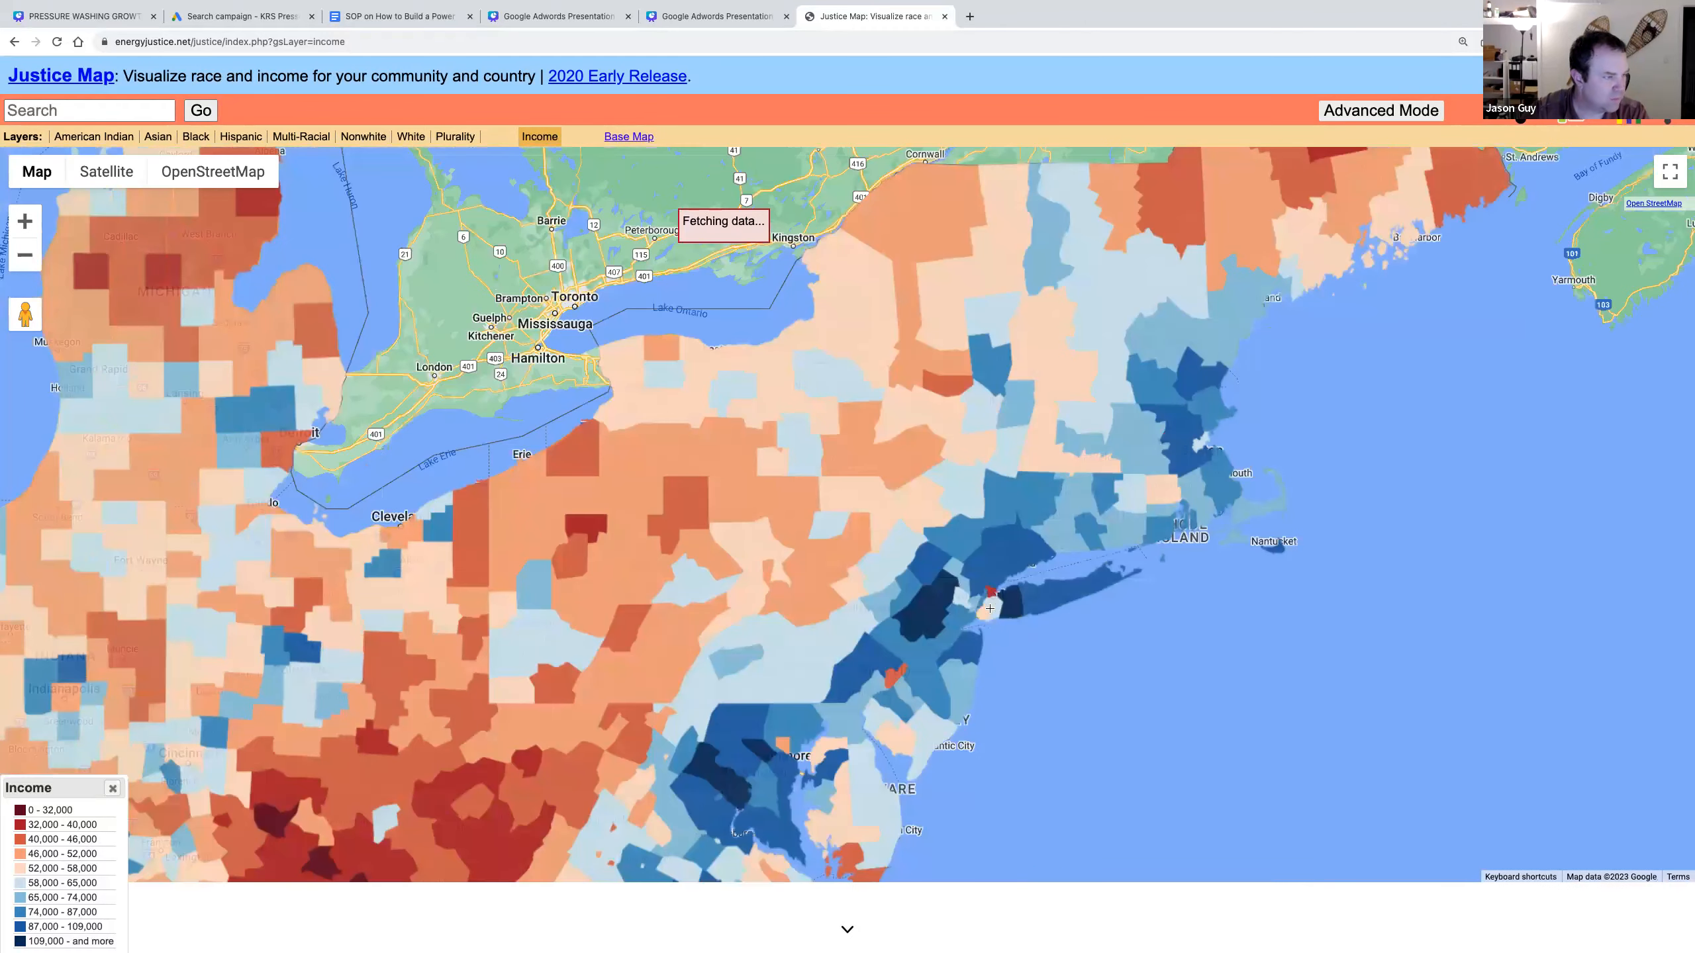
pyautogui.scroll(2, 989, 608)
pyautogui.scroll(2, 1031, 657)
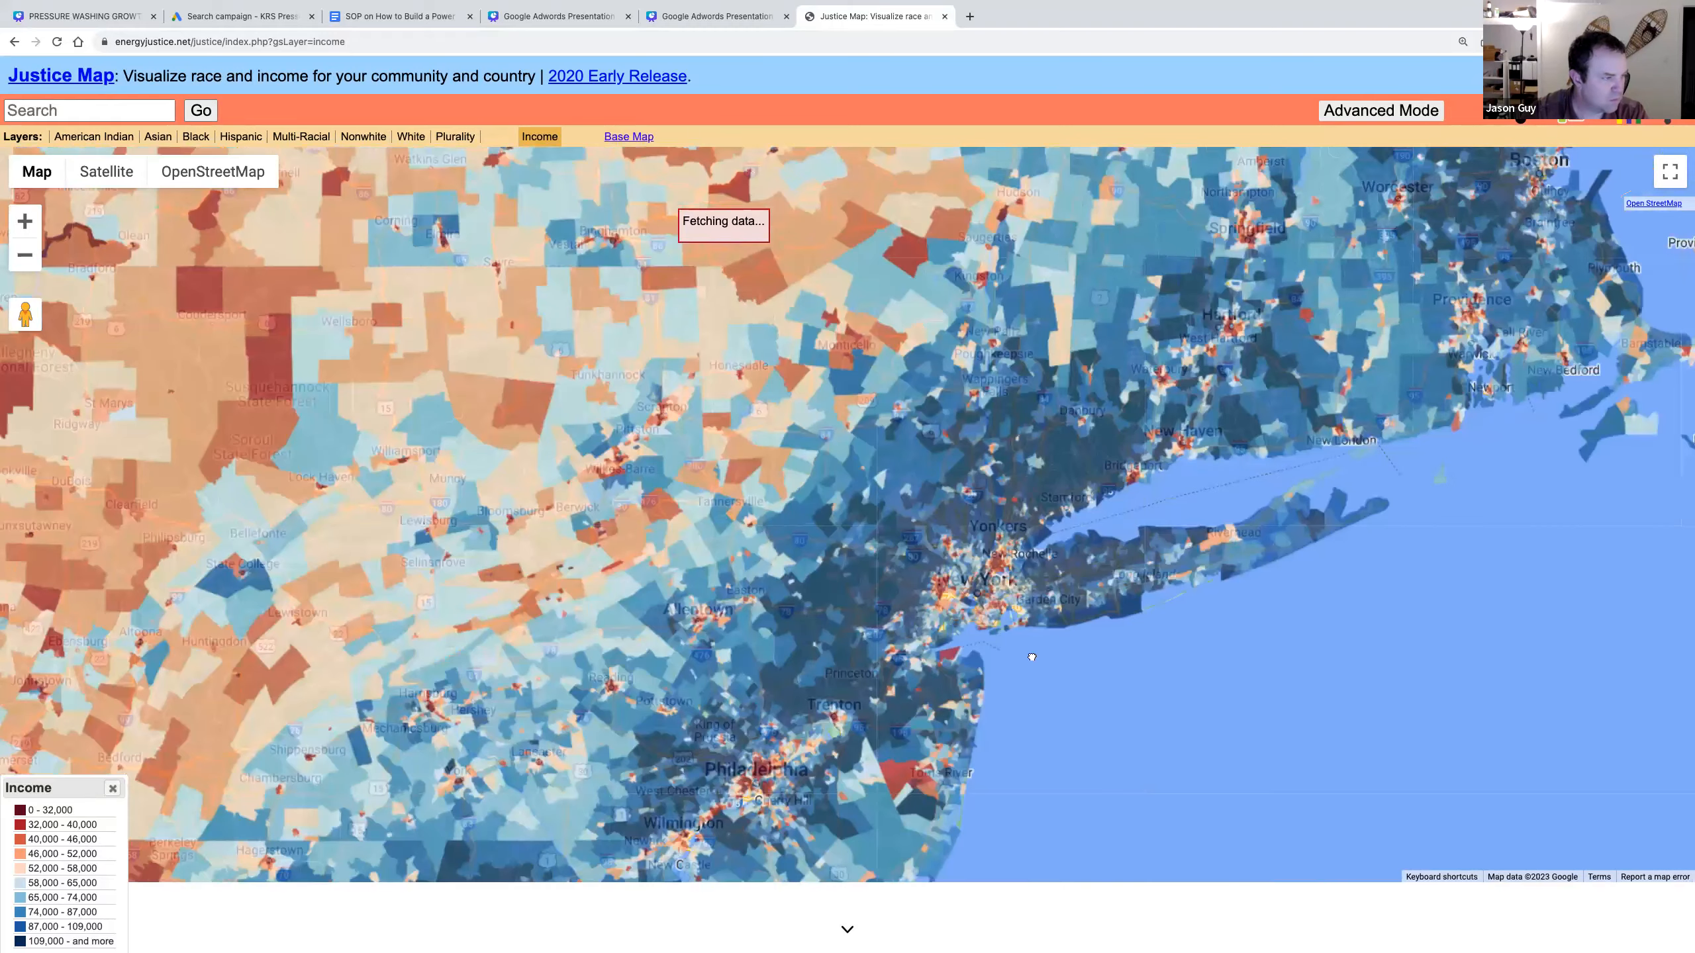
pyautogui.scroll(2, 1072, 706)
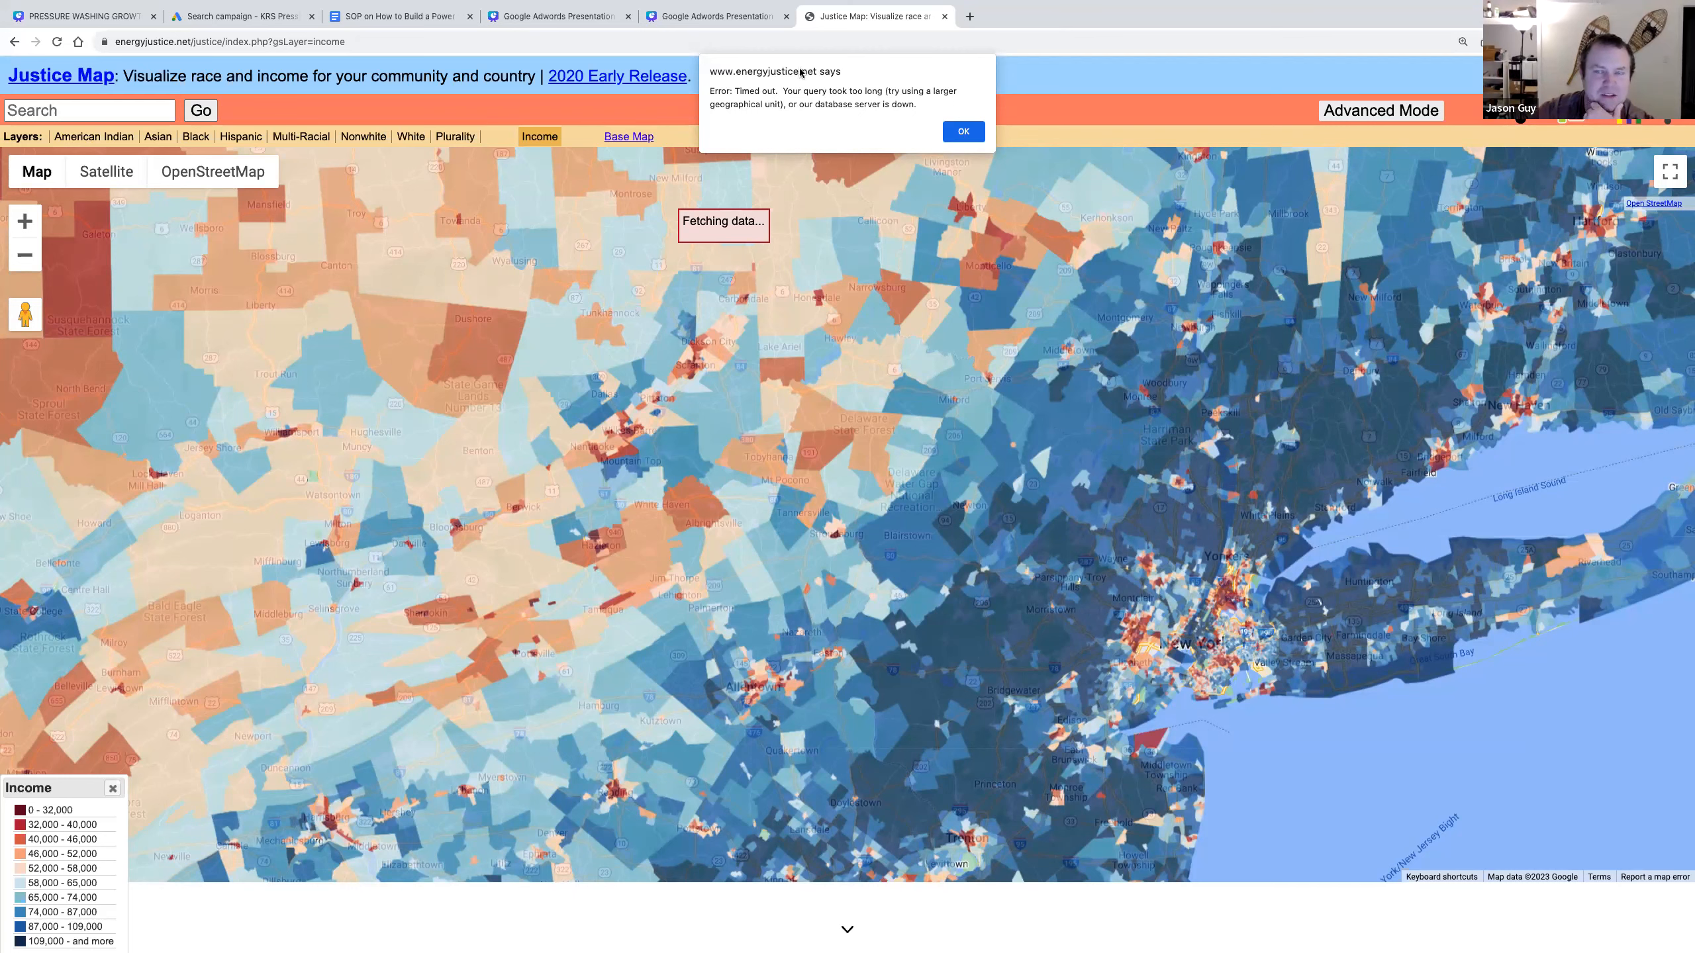
# - Return to the Google Ads campaign draft and set the location option to Presence: People in or regularly in your targeted locations
pyautogui.click(687, 20)
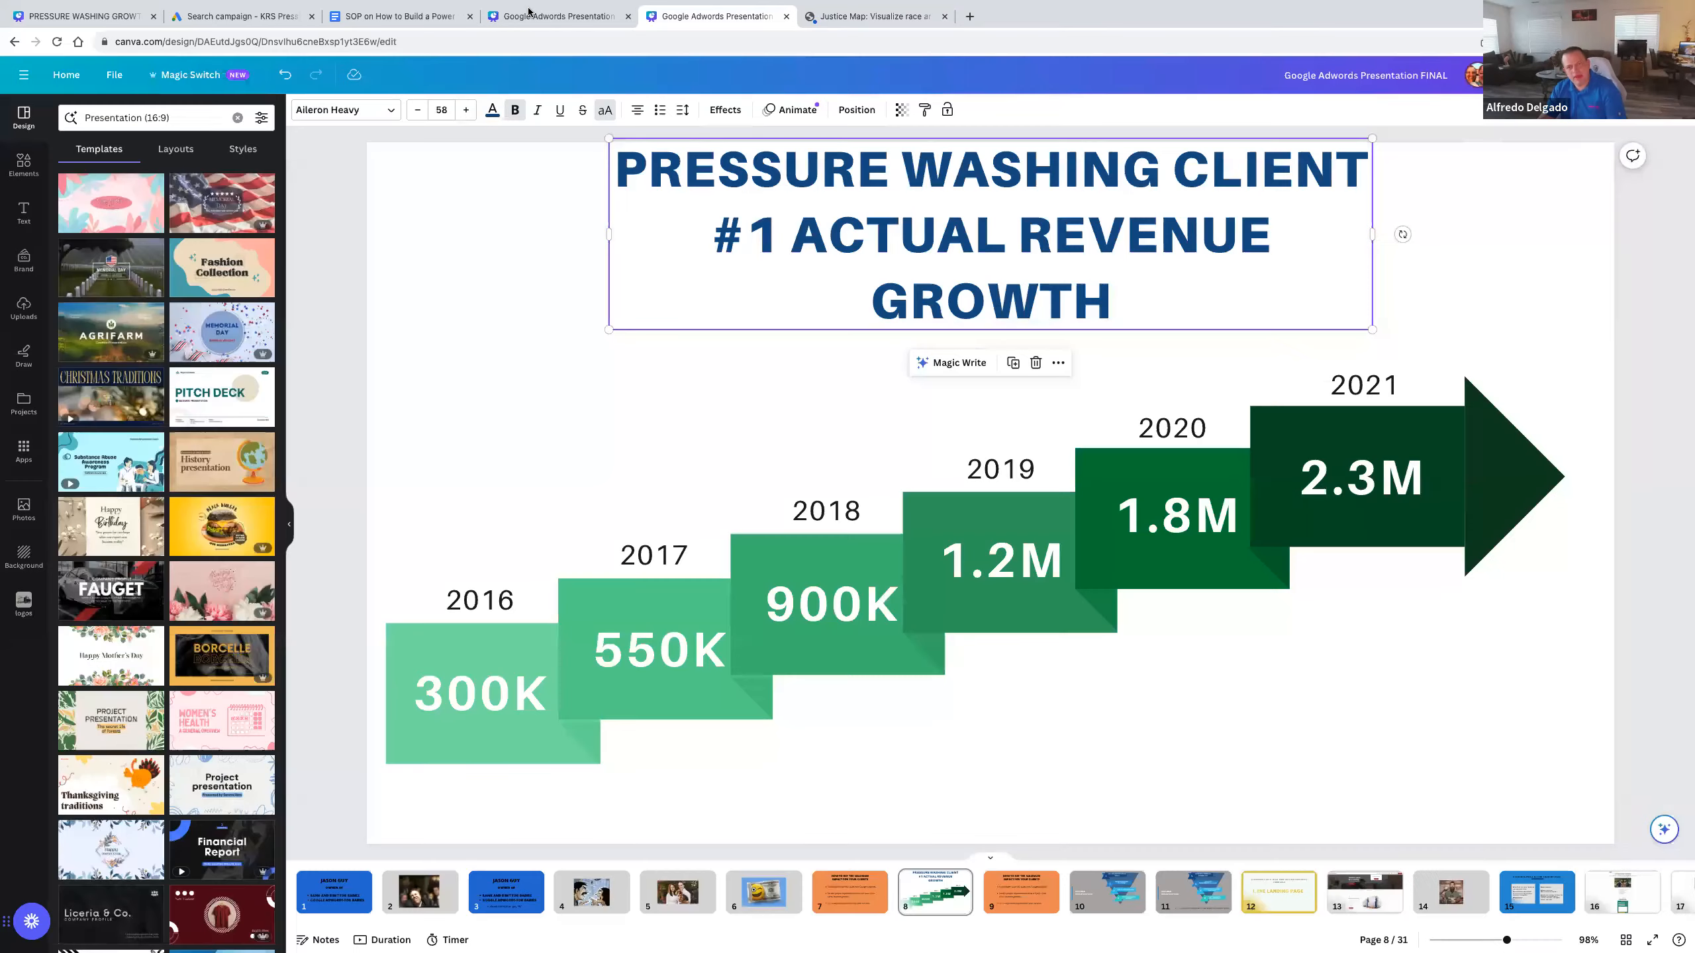
pyautogui.click(554, 16)
pyautogui.click(404, 18)
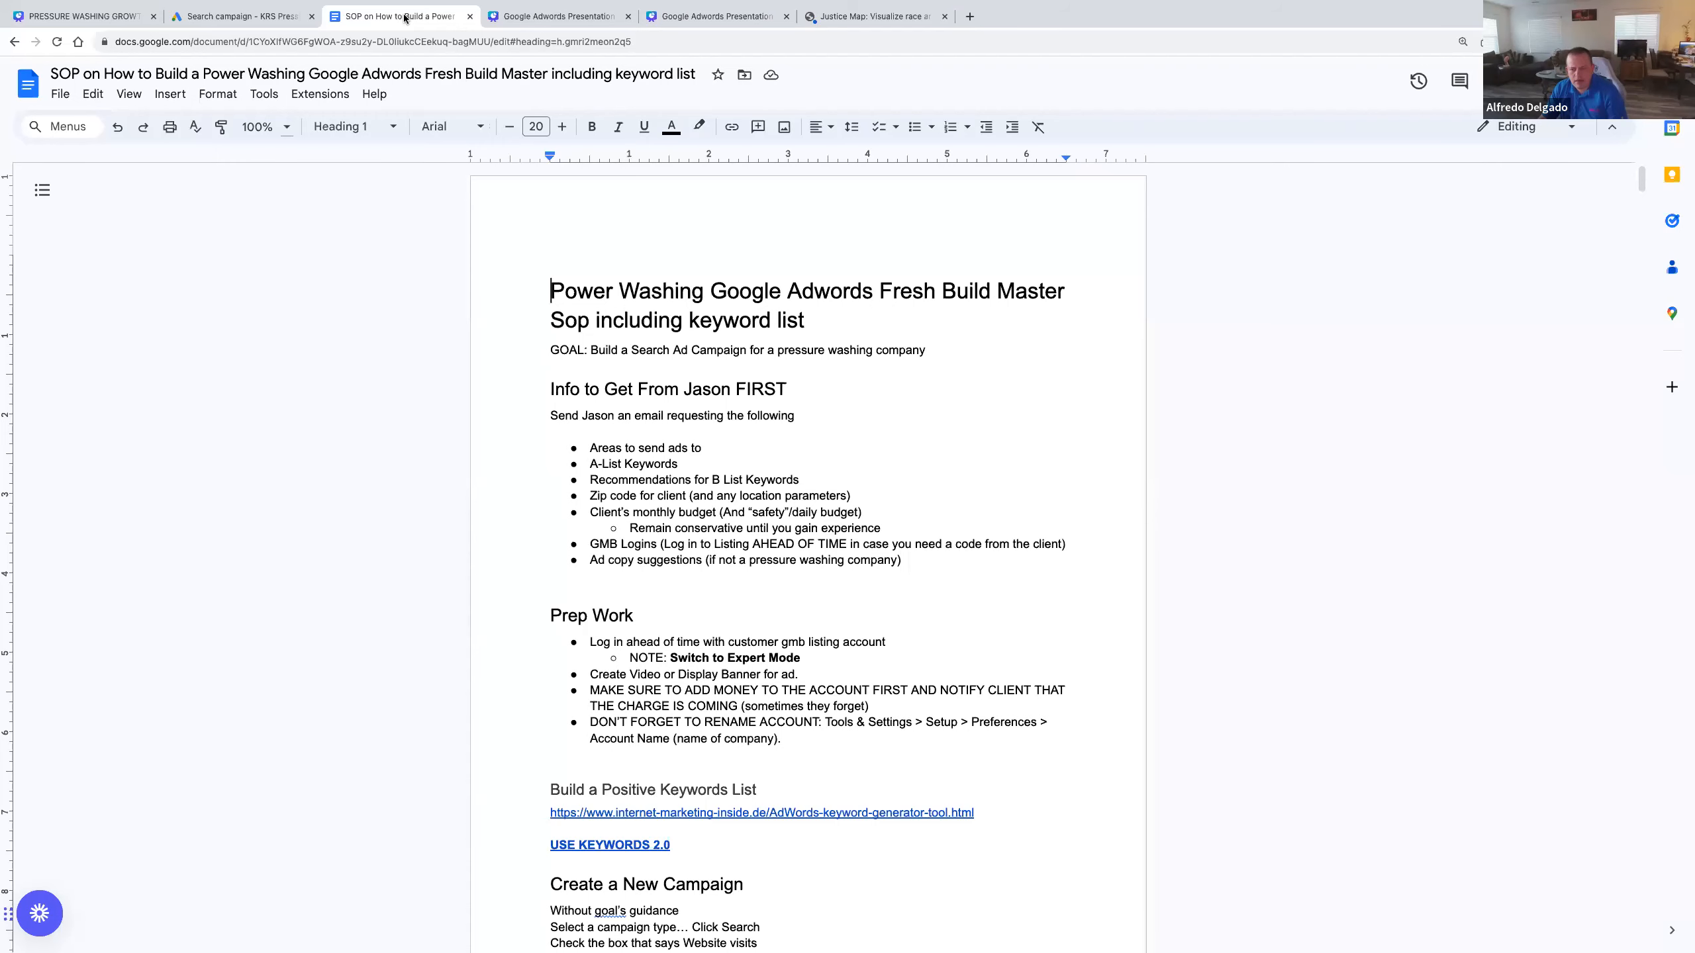
pyautogui.click(254, 18)
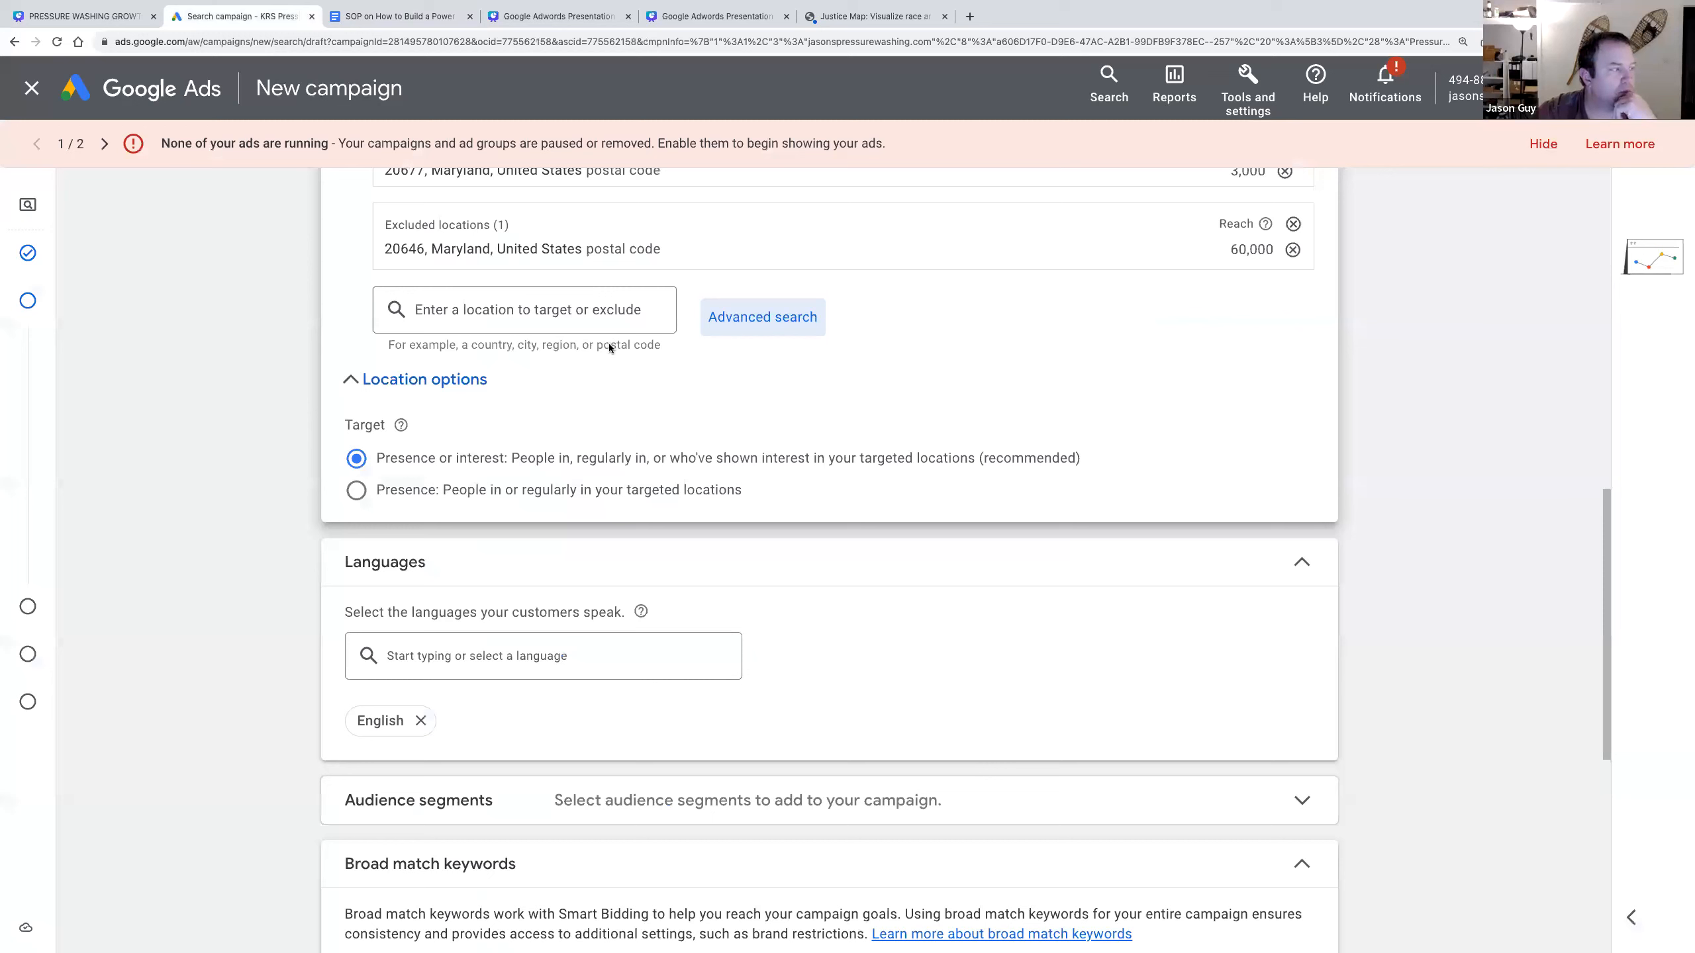
pyautogui.click(354, 491)
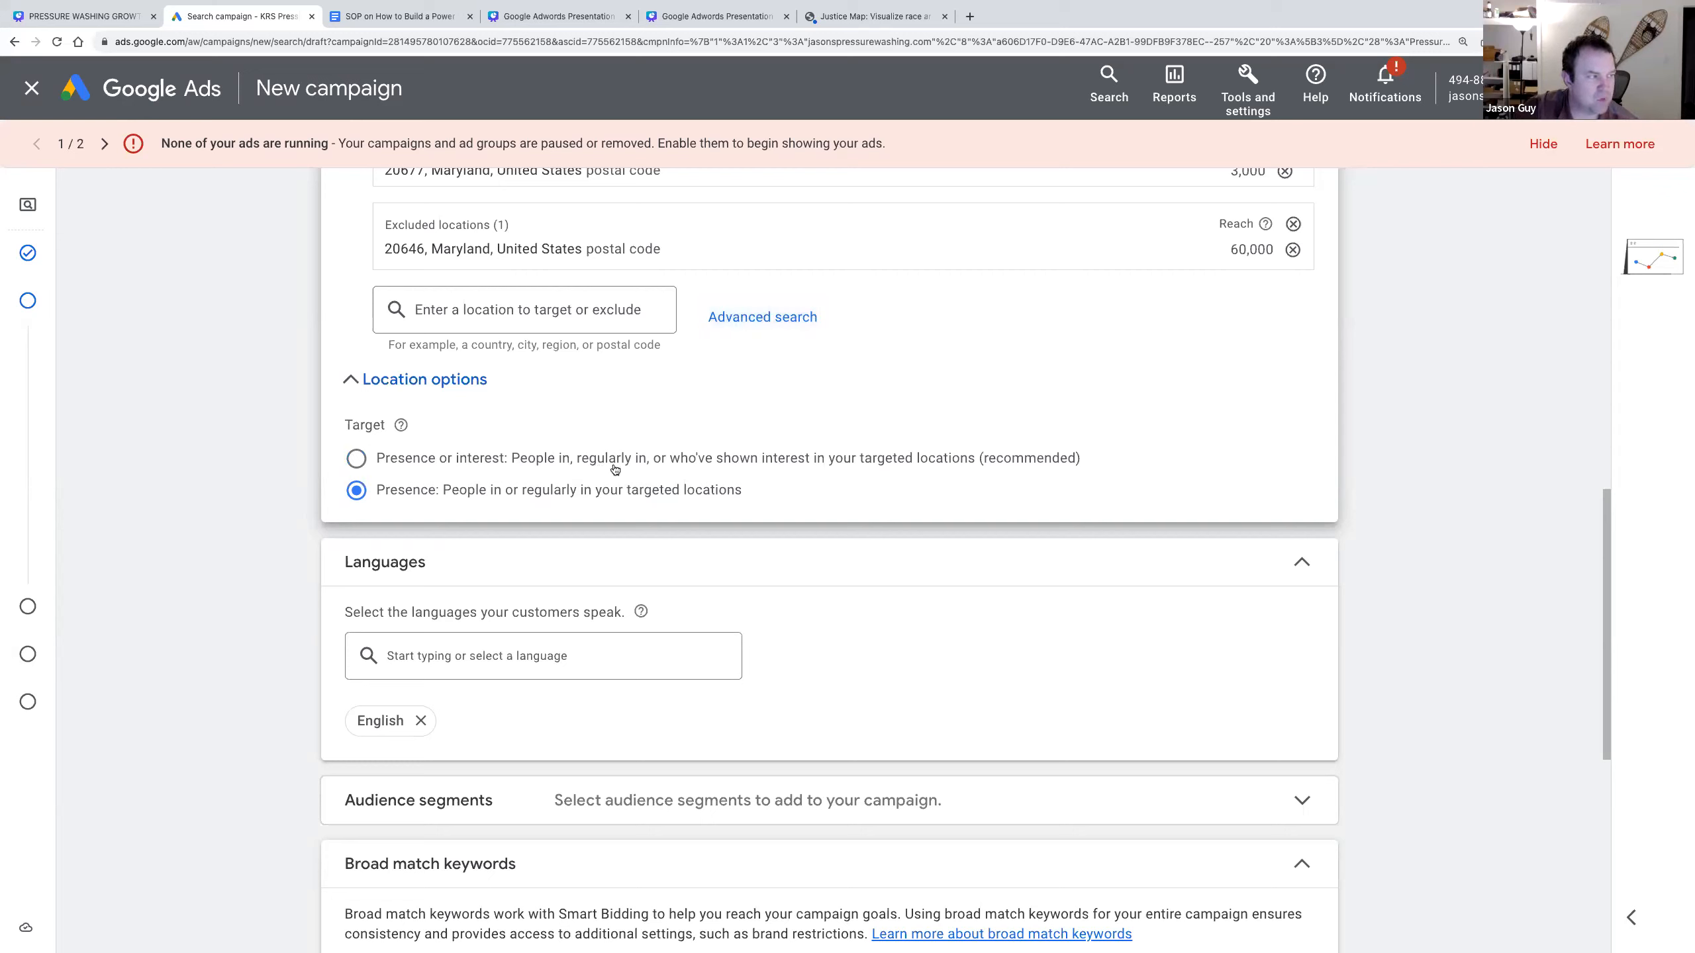
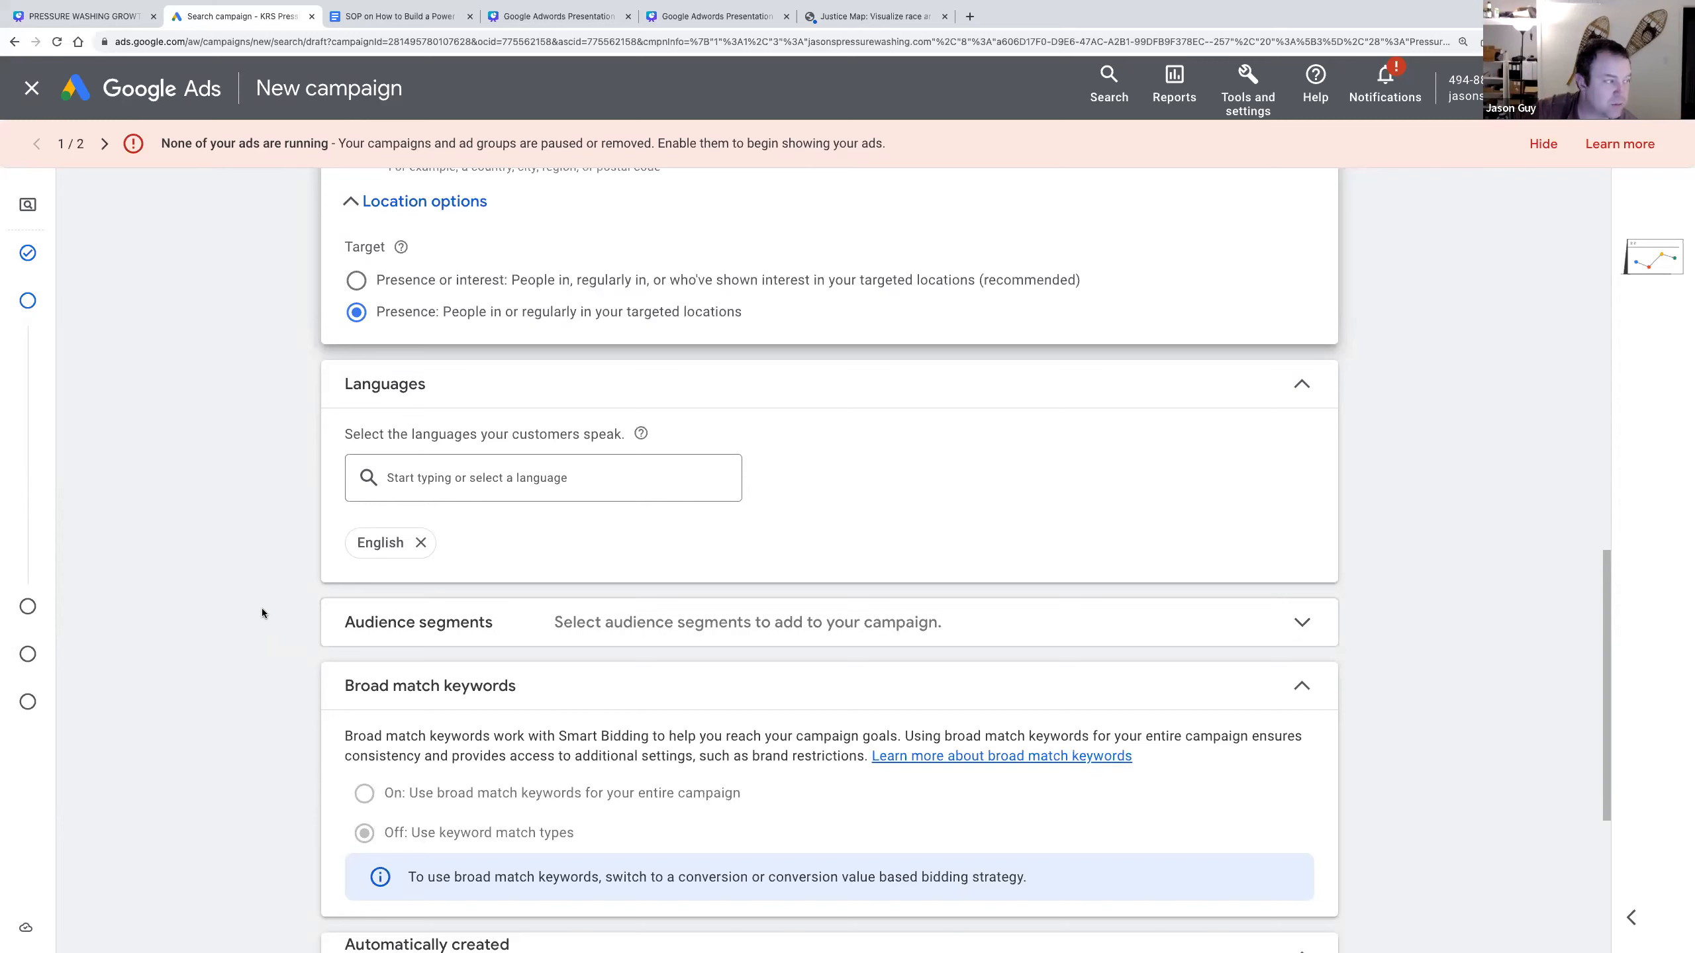
# - Set the campaign's ad rotation to Do not optimize: Rotate ads indefinitely, and show the remaining additional settings
pyautogui.scroll(-3, 253, 615)
pyautogui.scroll(-3, 252, 611)
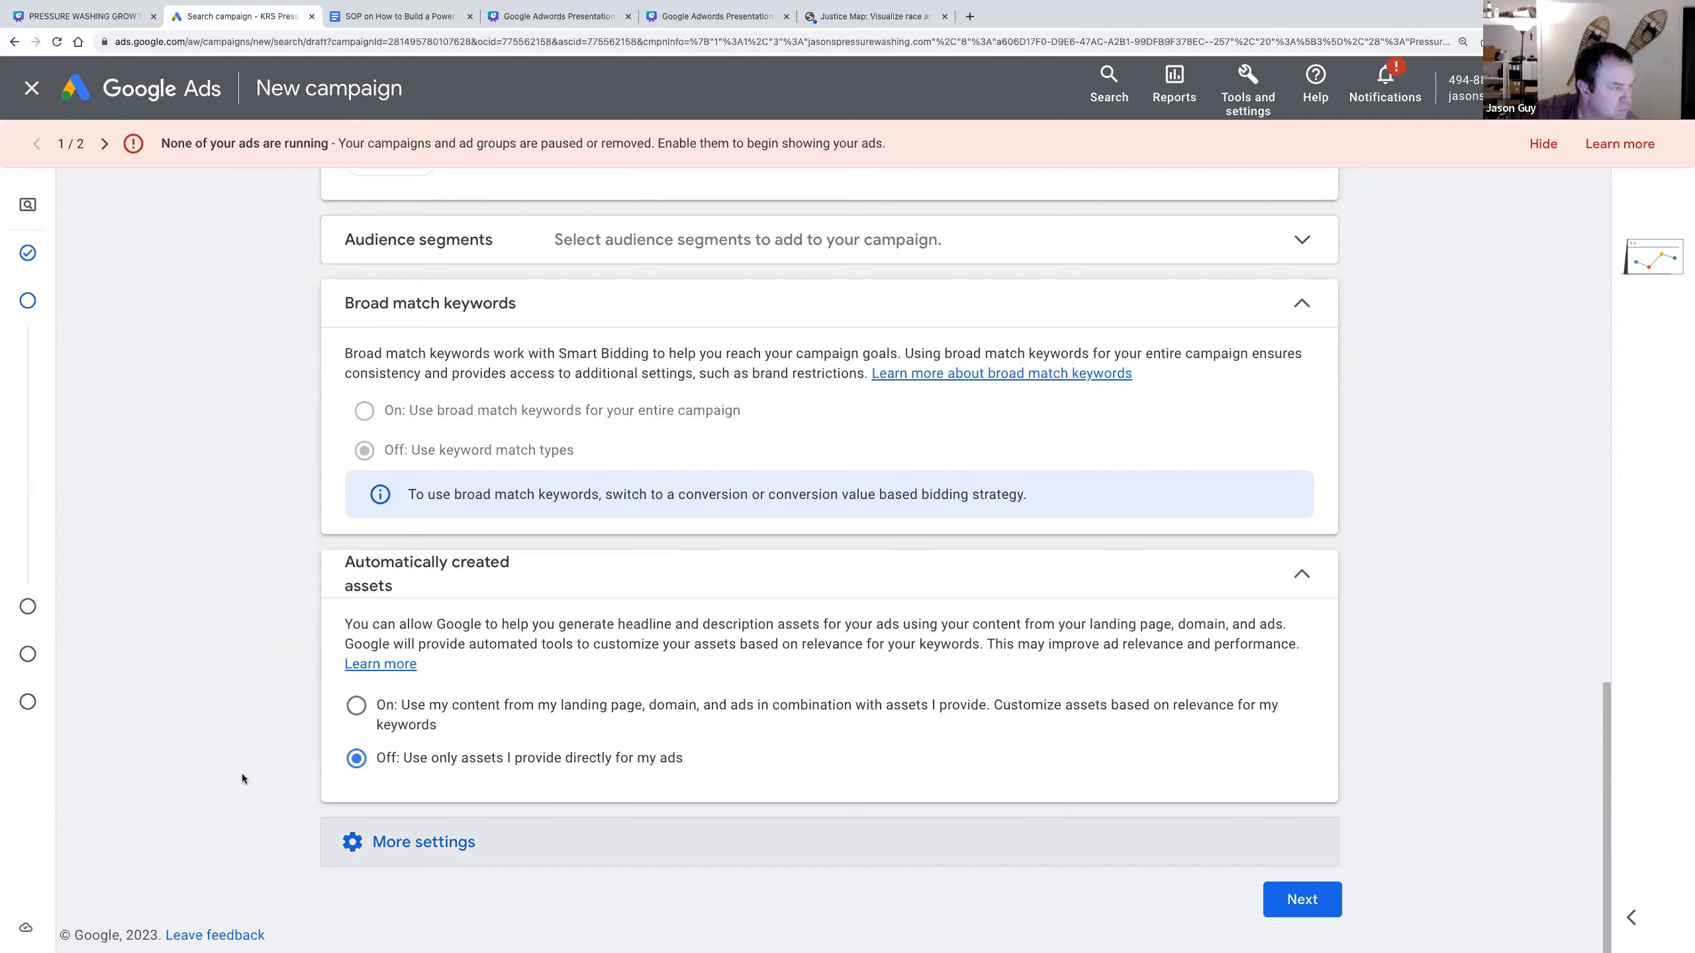
pyautogui.click(354, 828)
pyautogui.scroll(-2, 670, 652)
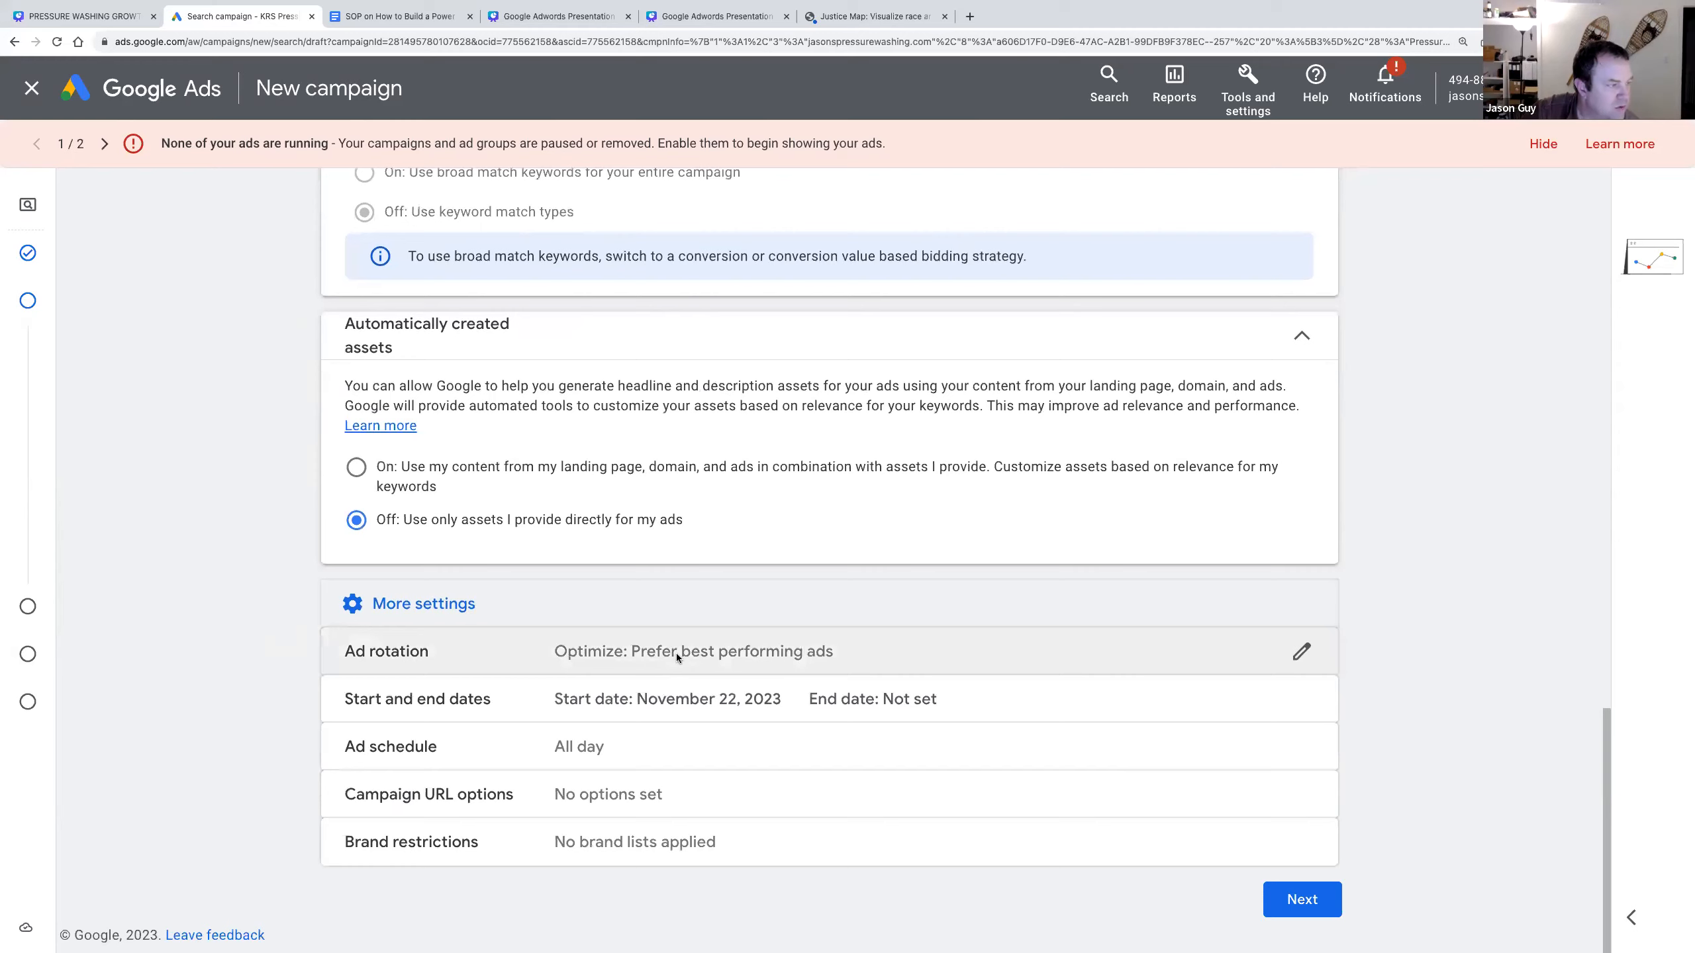
pyautogui.click(721, 658)
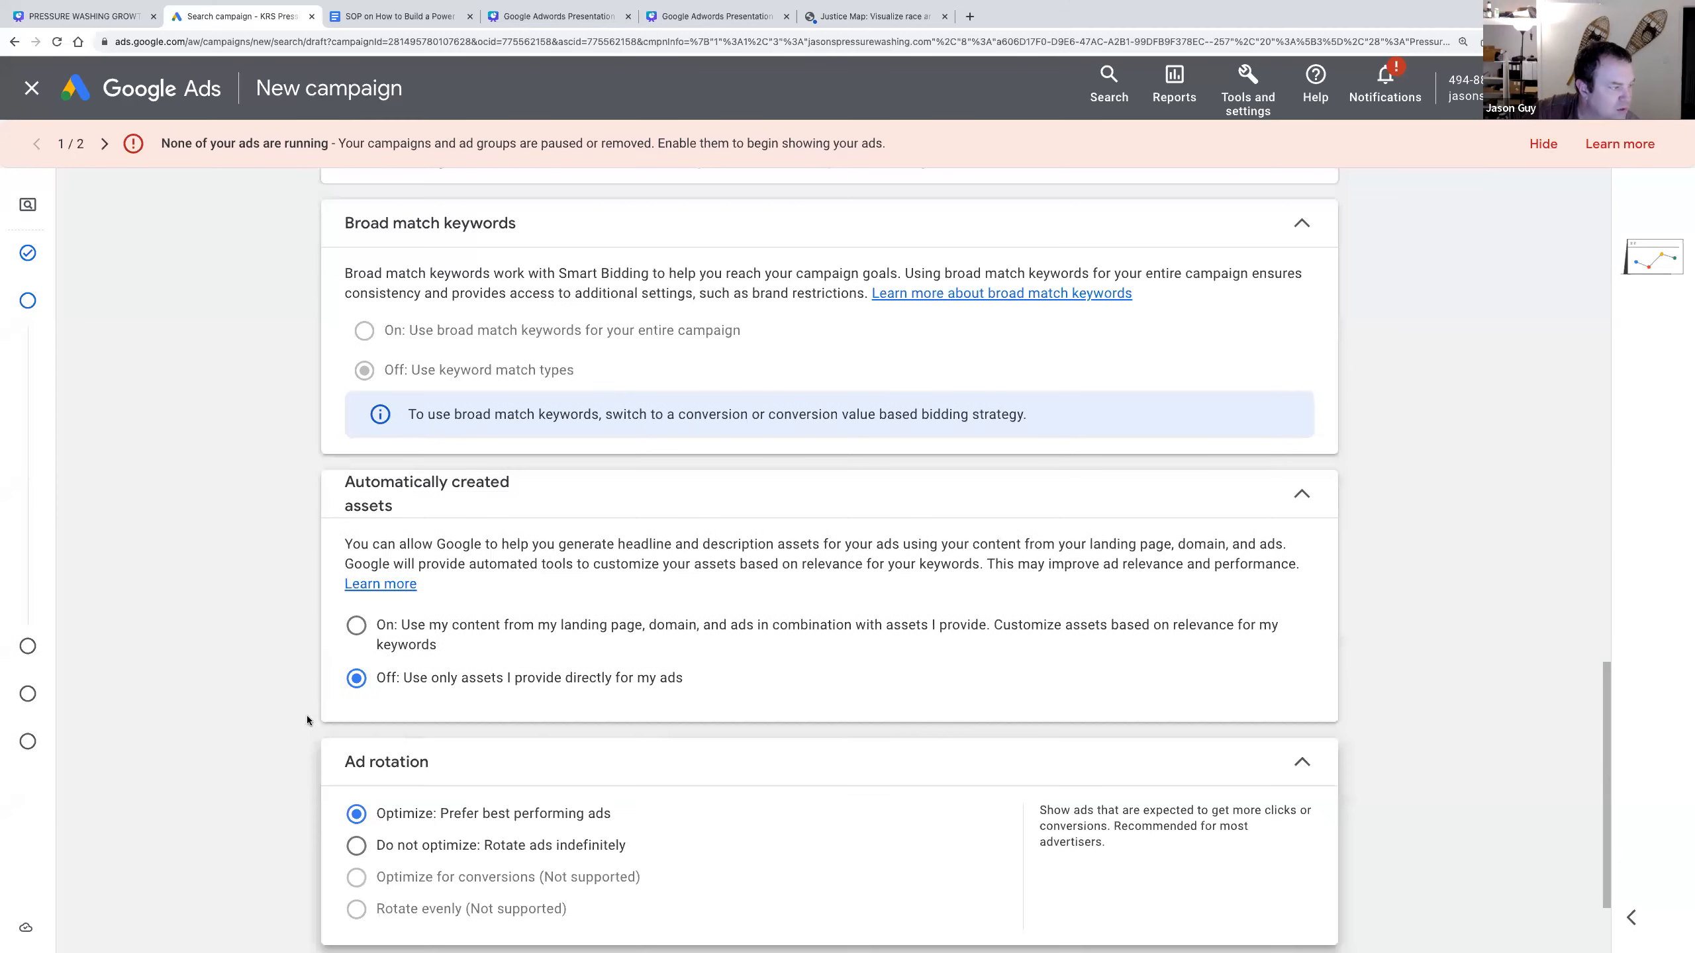
pyautogui.click(414, 846)
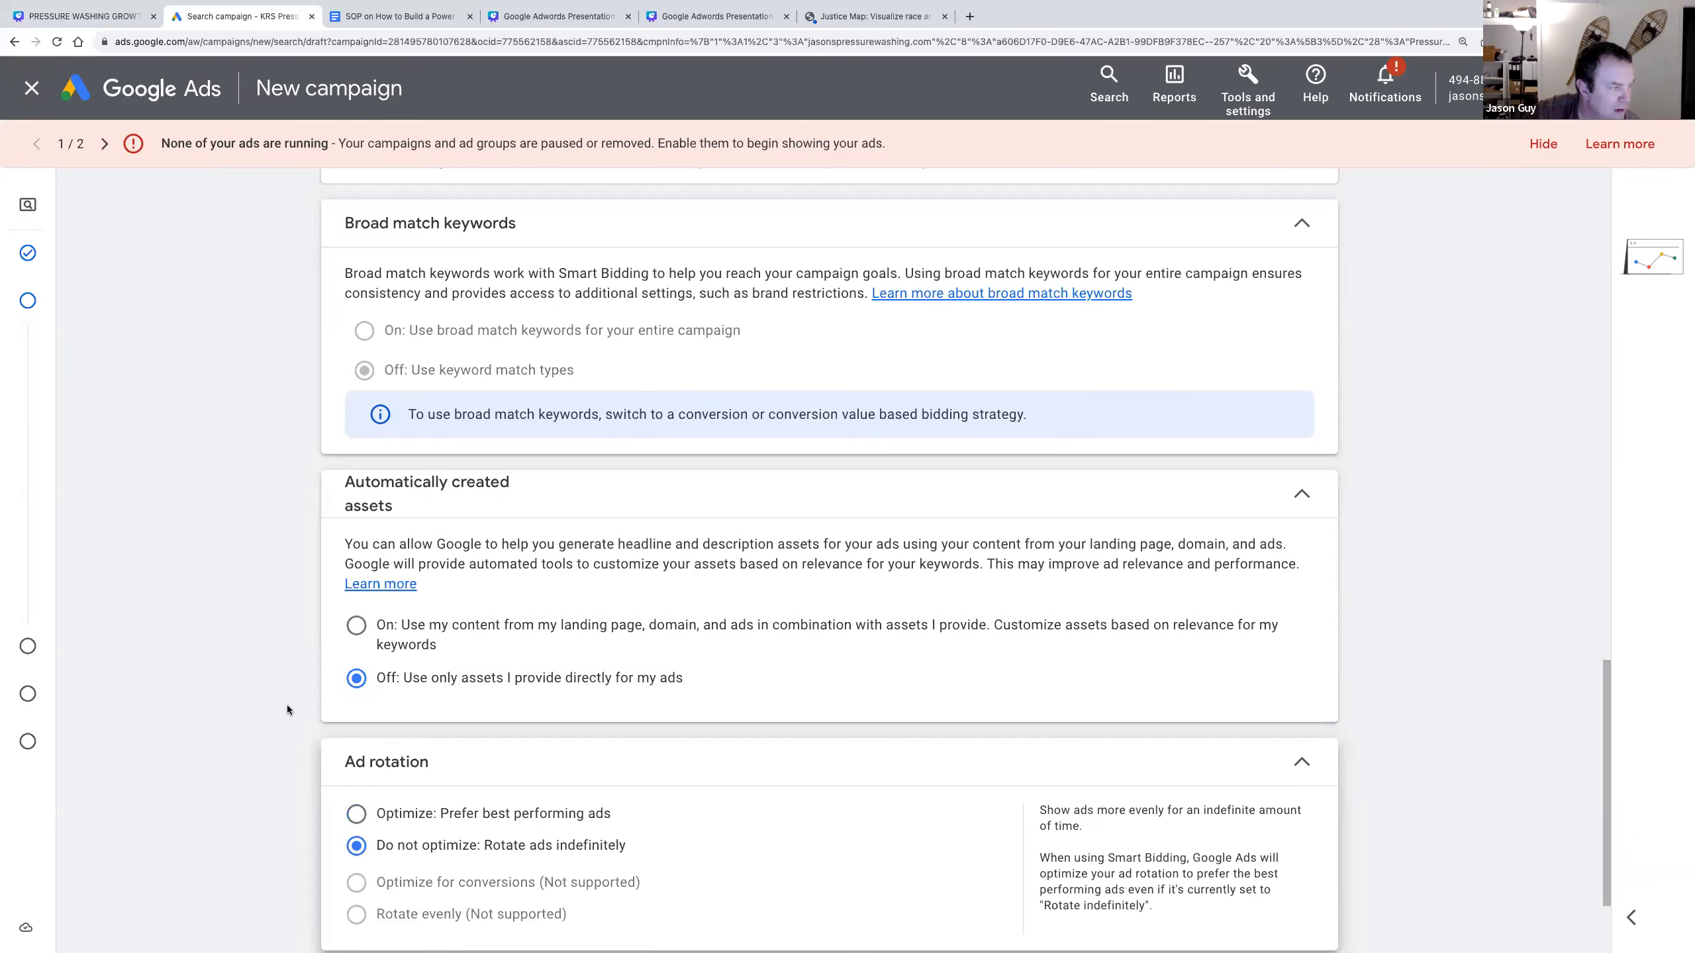
pyautogui.scroll(-3, 286, 705)
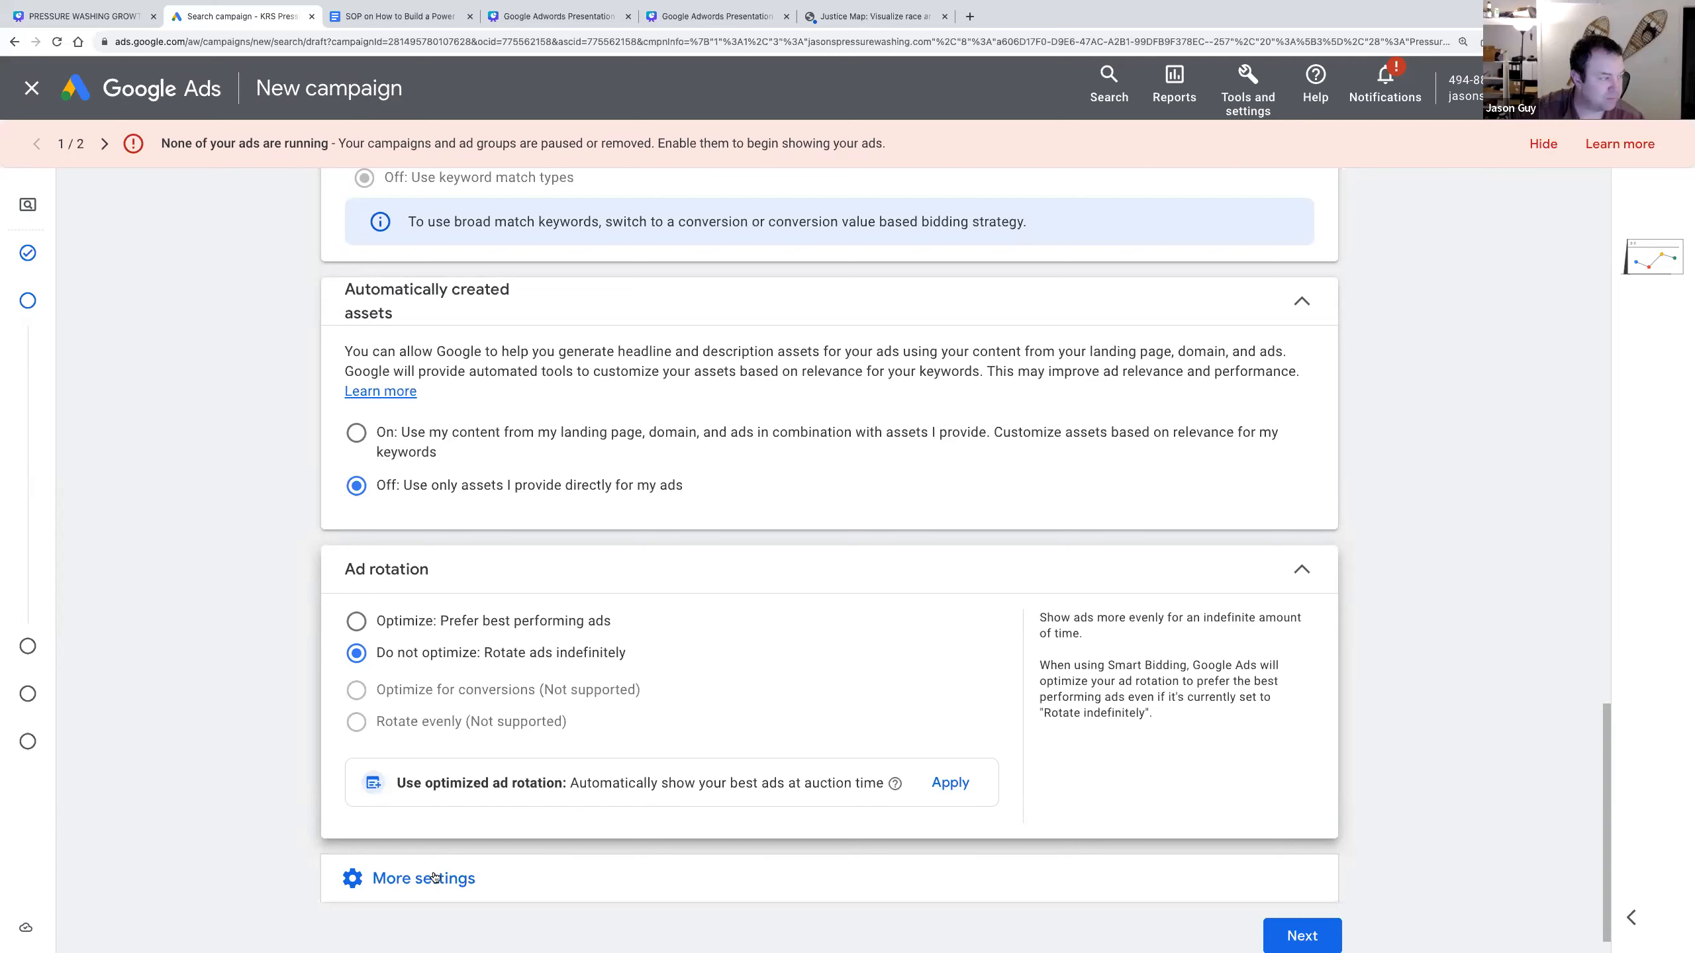
pyautogui.scroll(-3, 203, 780)
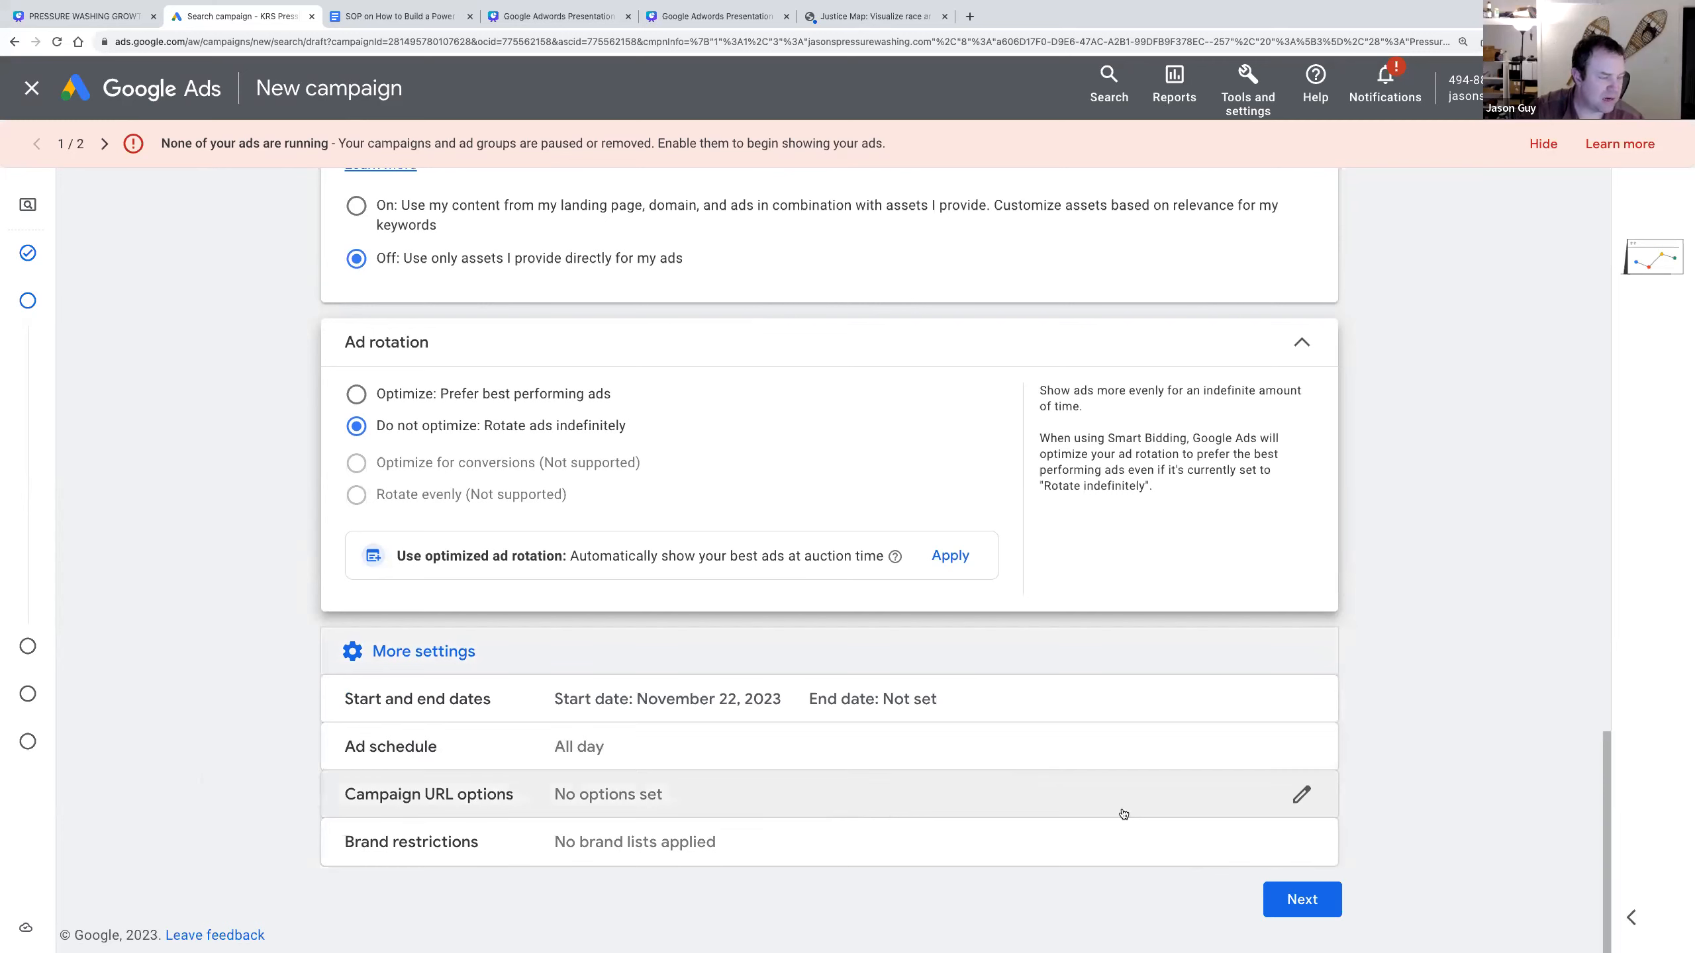
# - Continue to the keywords and ads stage and choose to create the ad yourself instead of using Google AI suggestions
pyautogui.click(1300, 905)
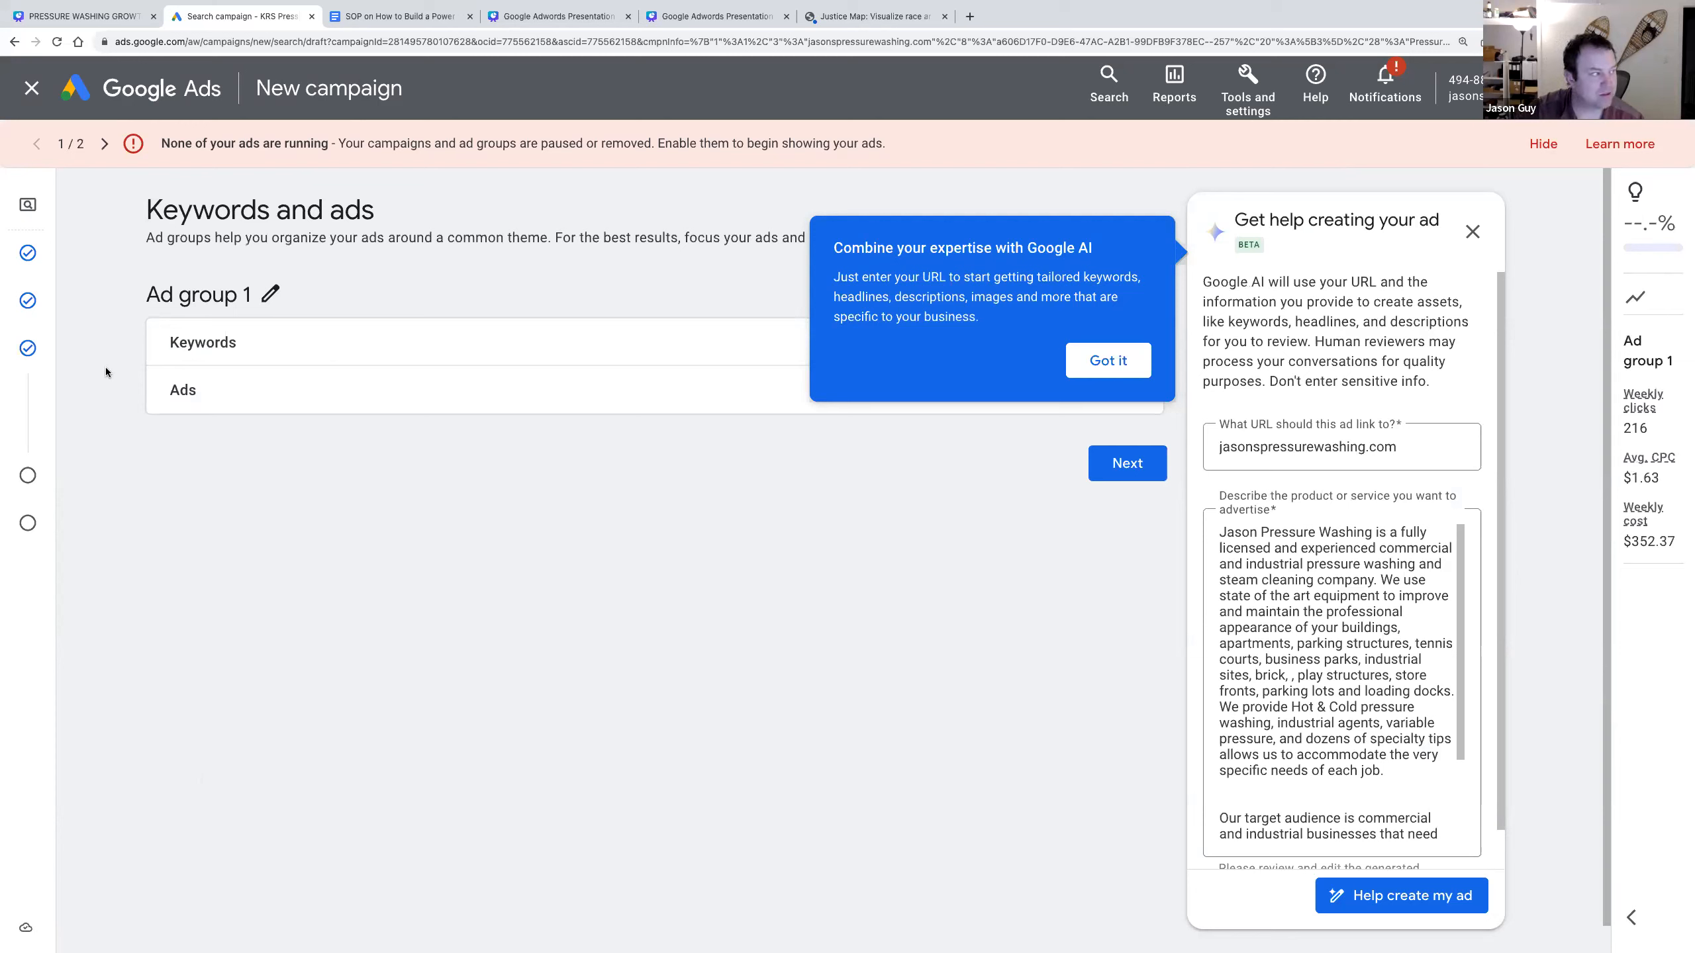
pyautogui.click(1108, 361)
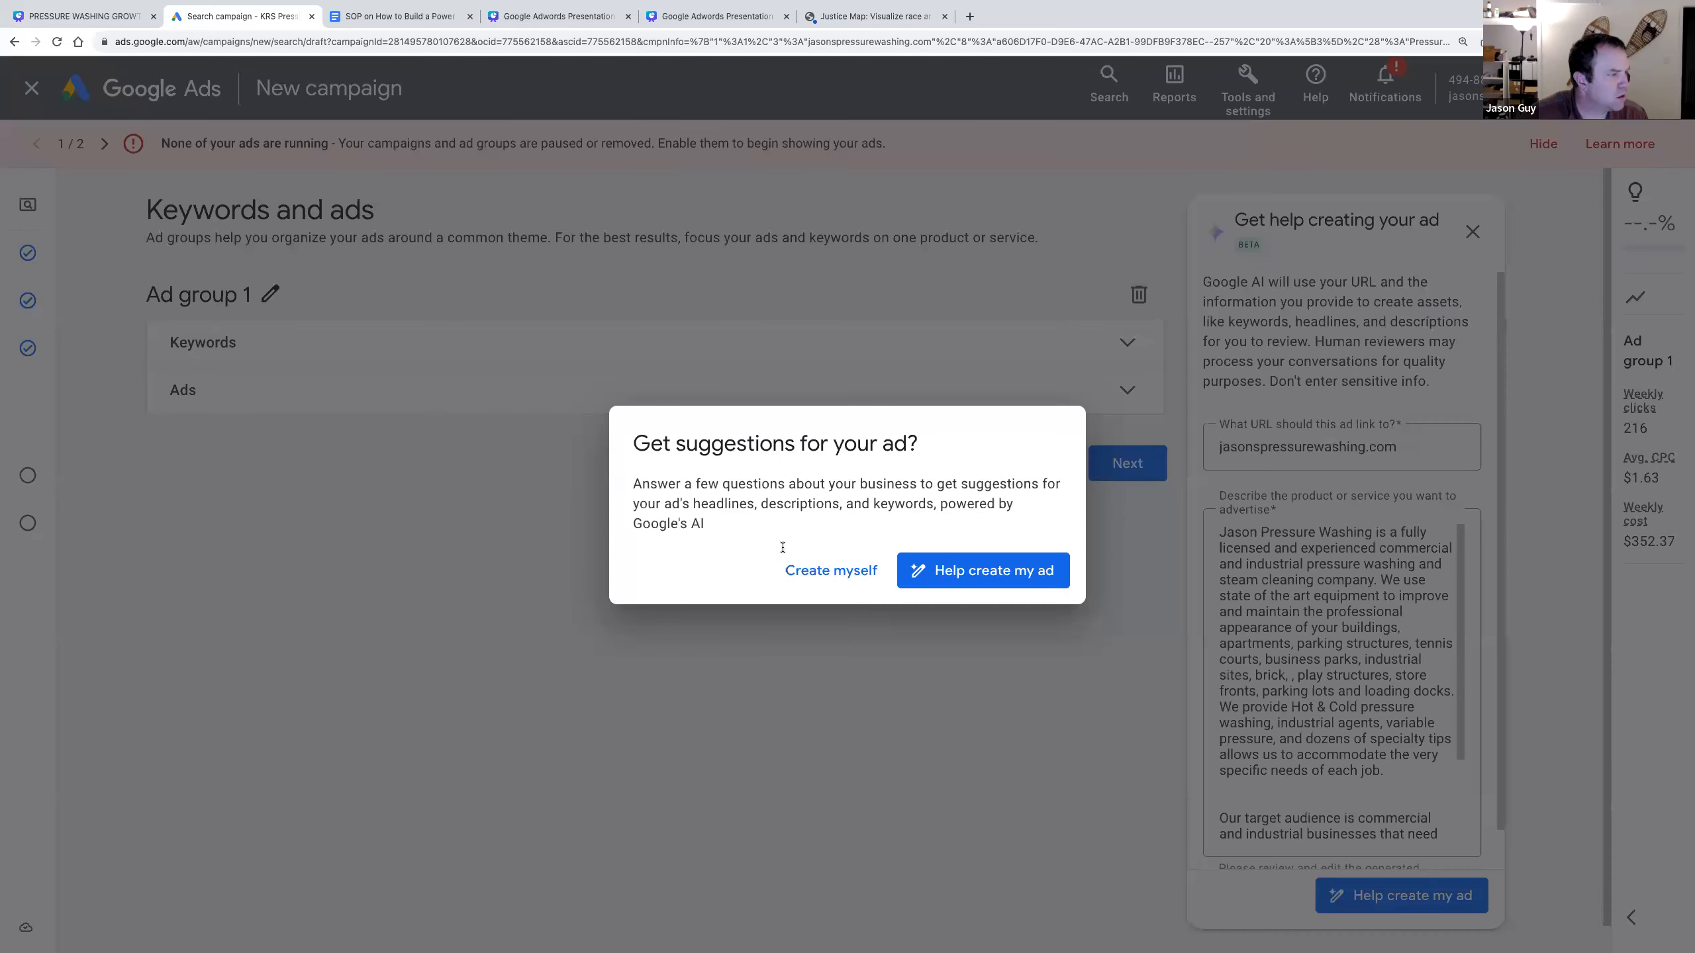
pyautogui.click(837, 572)
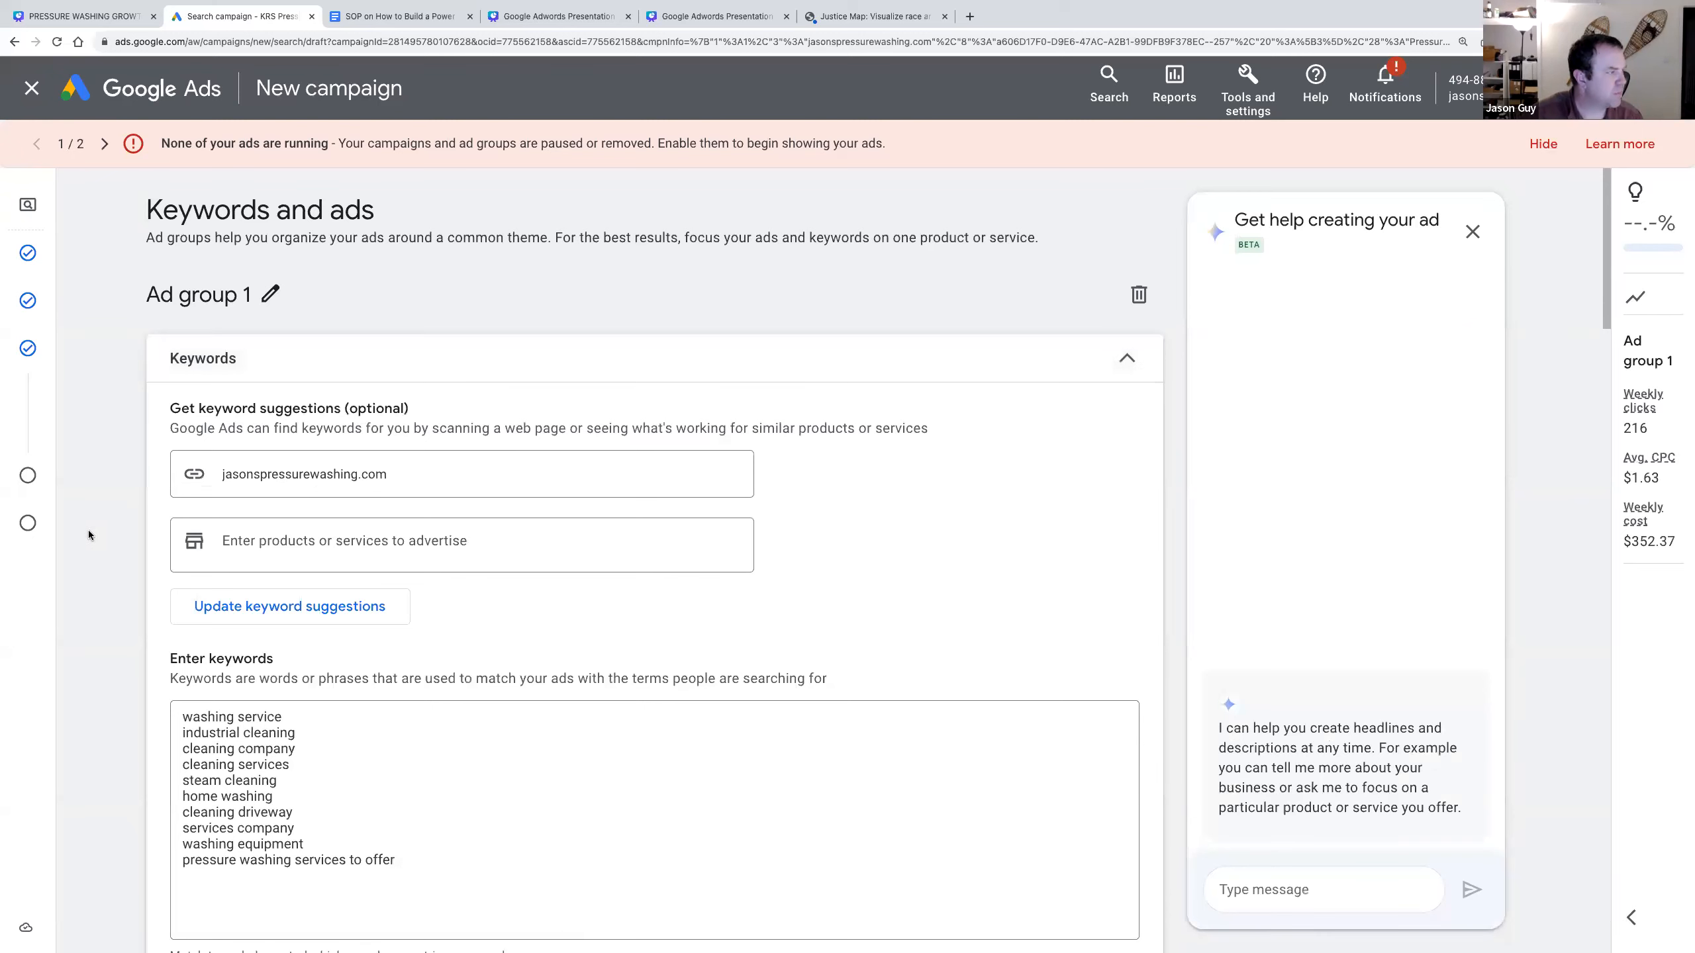
# - Replace Ad group 1's suggested keywords with pressure washing services, pressure washing washington dc and pressure washing near me
pyautogui.scroll(-3, 432, 692)
pyautogui.hotkey('ctrl', 'a')
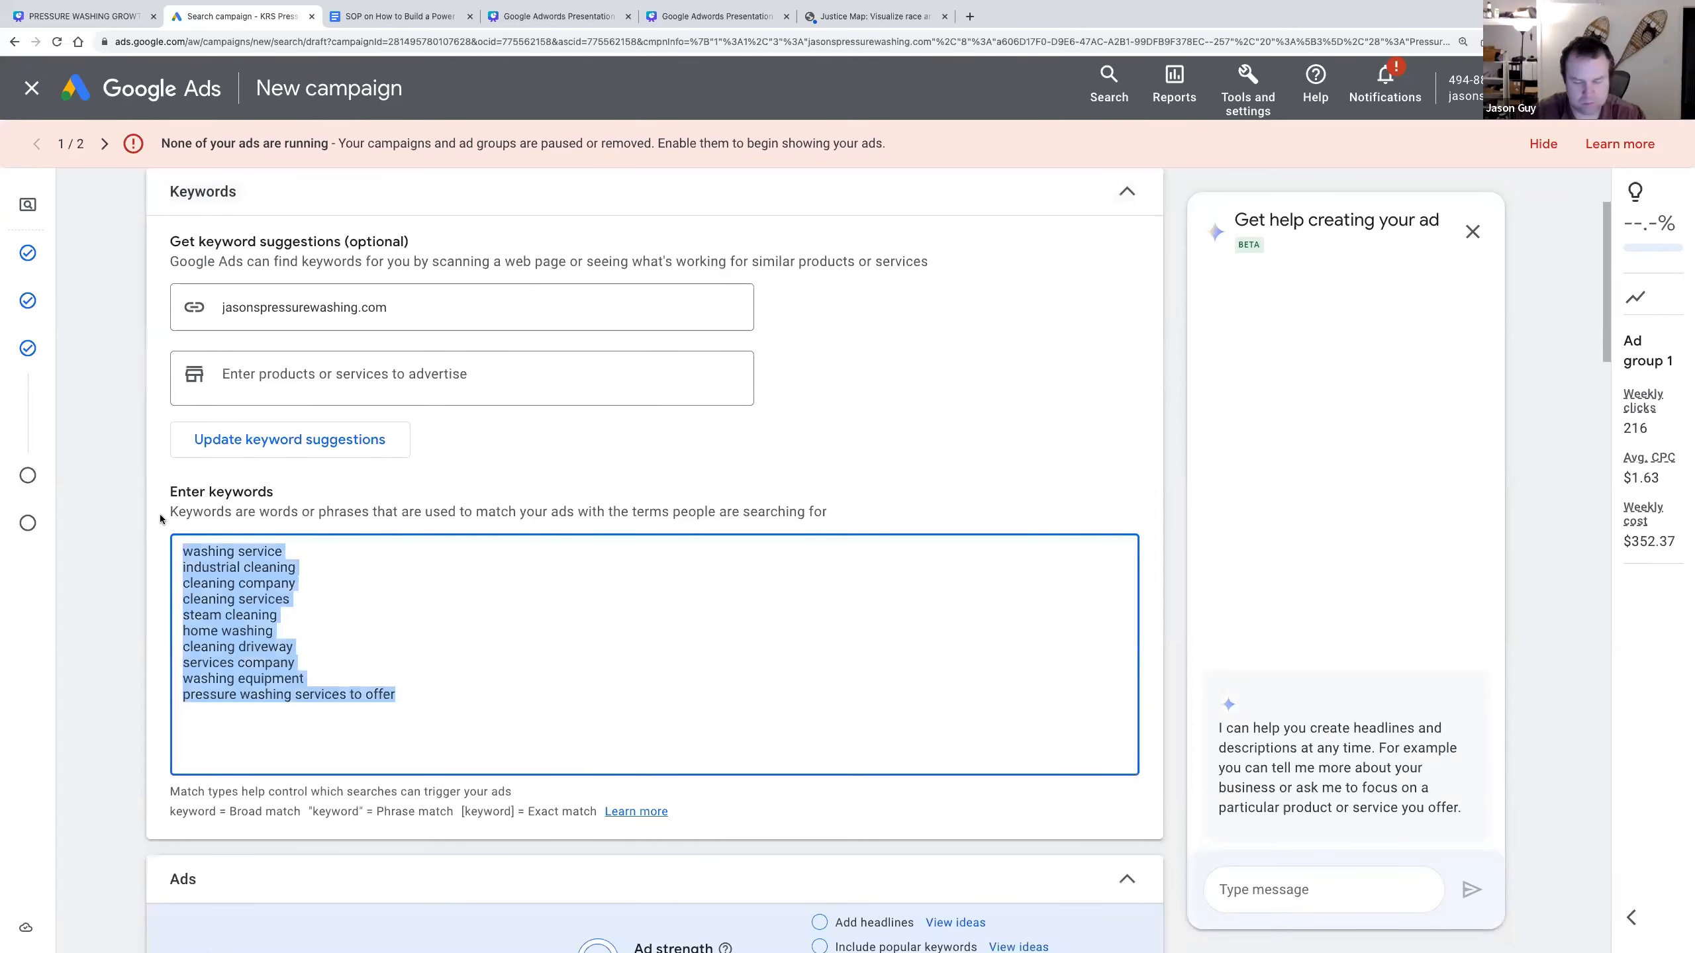
pyautogui.write('pressure ')
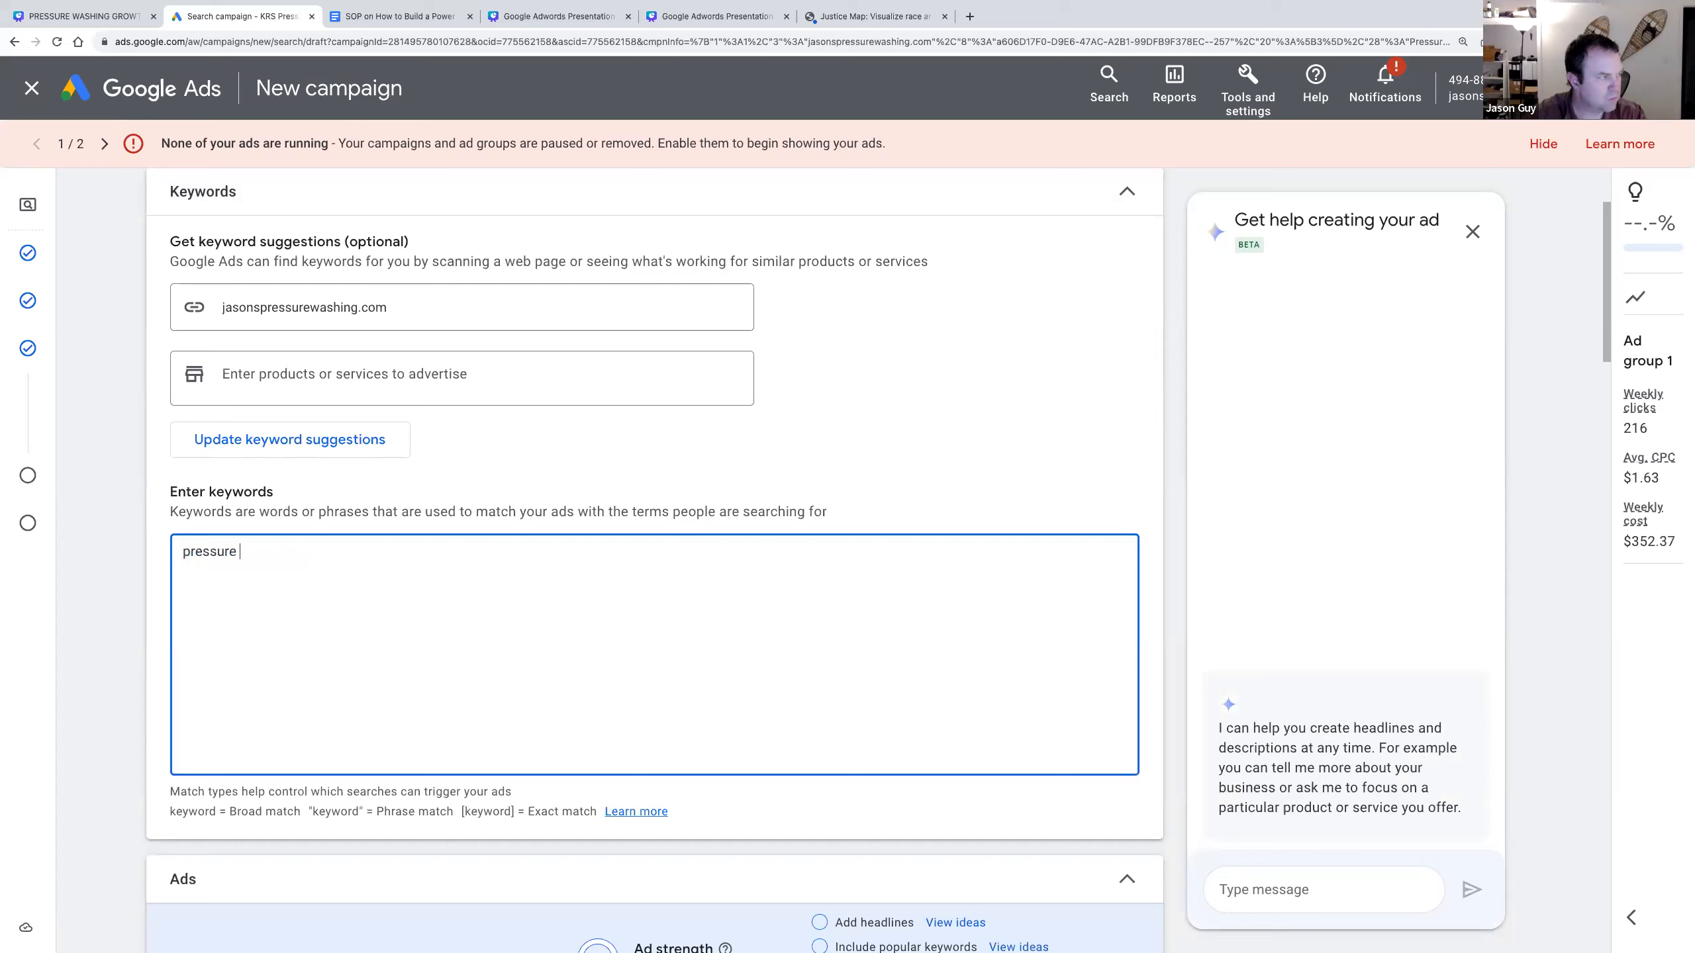
pyautogui.write('washing servic')
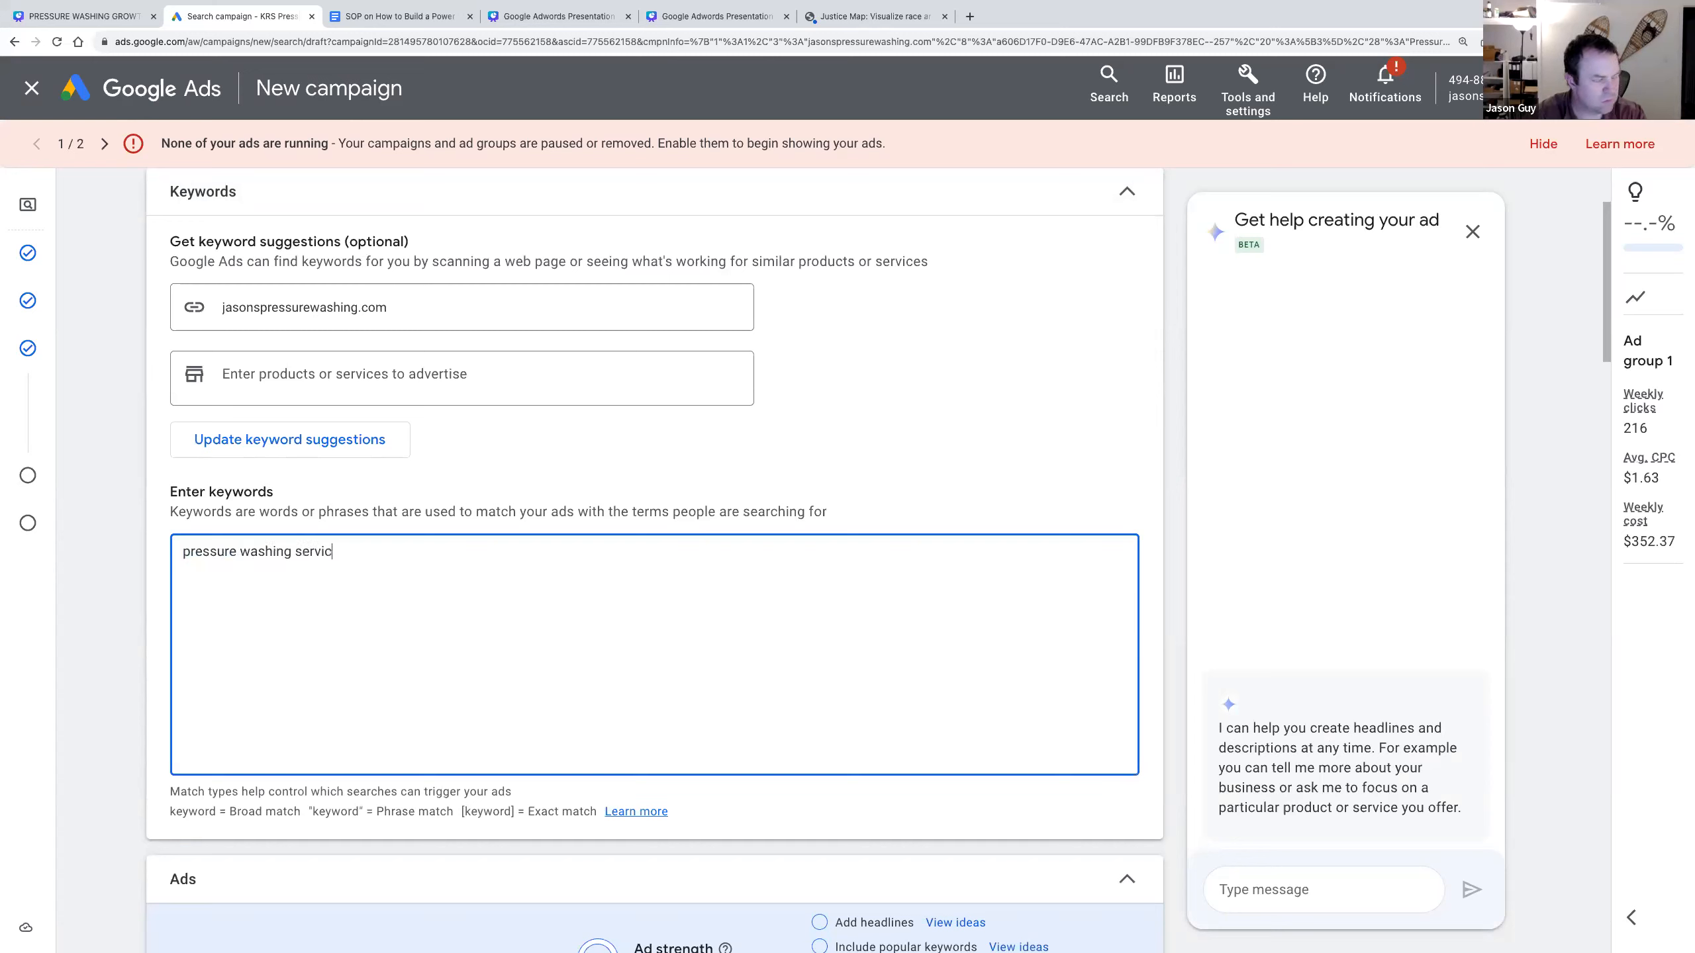
pyautogui.write('es')
pyautogui.press('Return')
pyautogui.write('p')
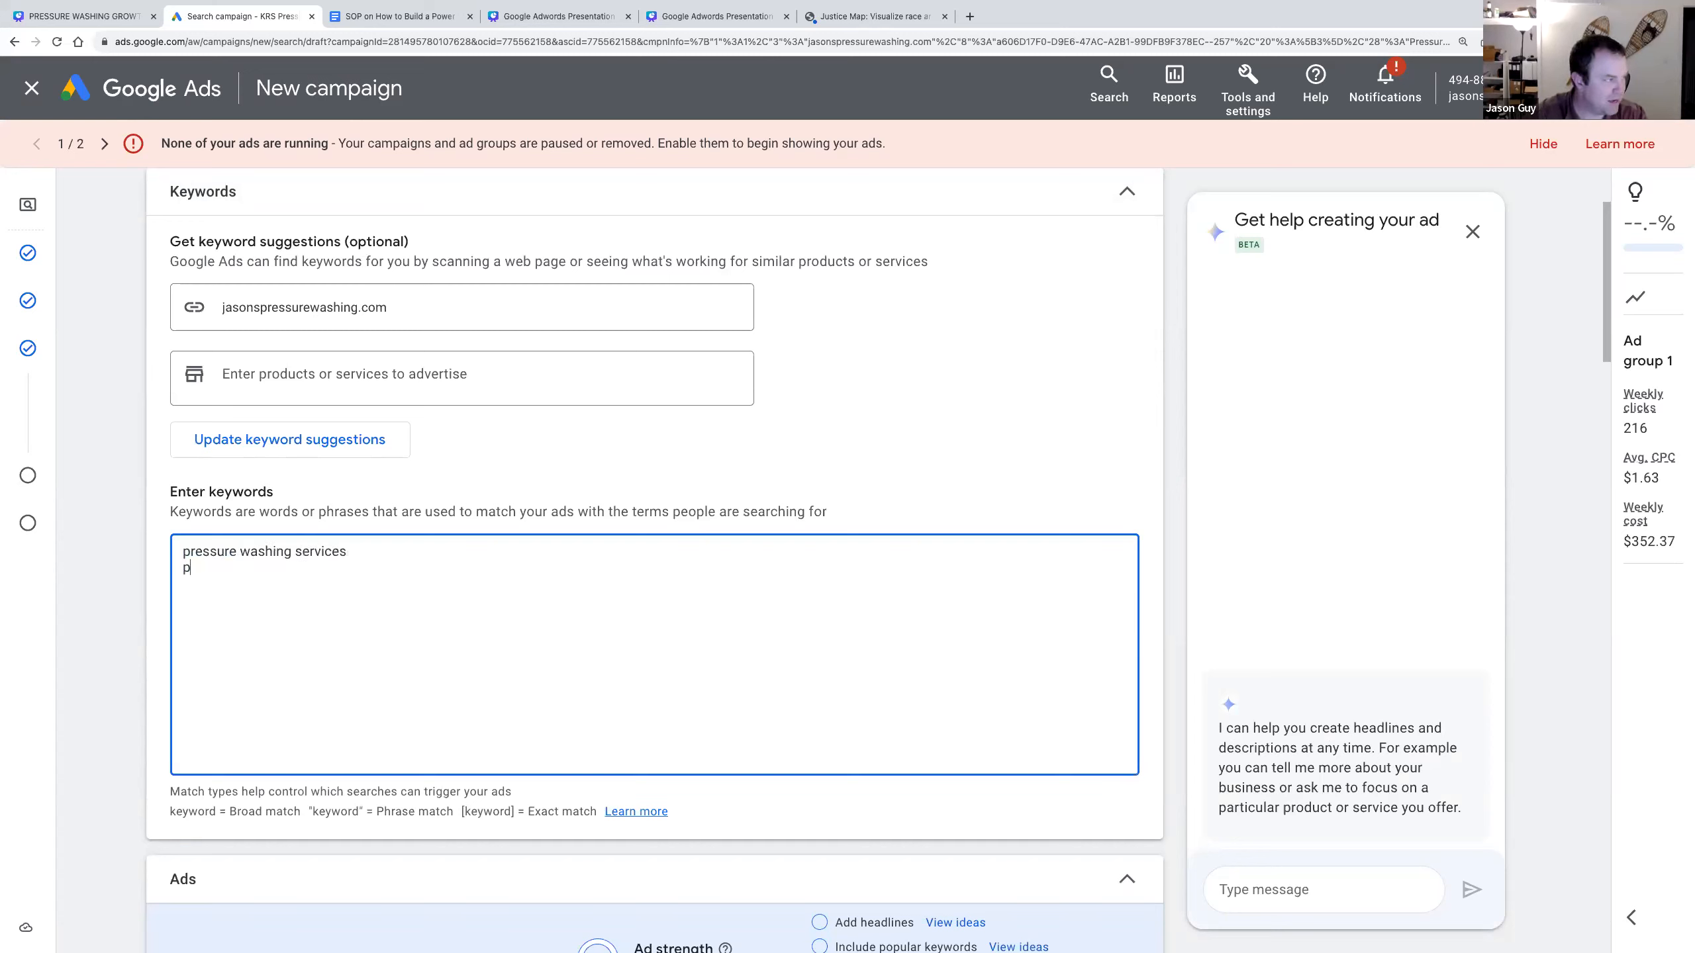
pyautogui.write('ressure washing was')
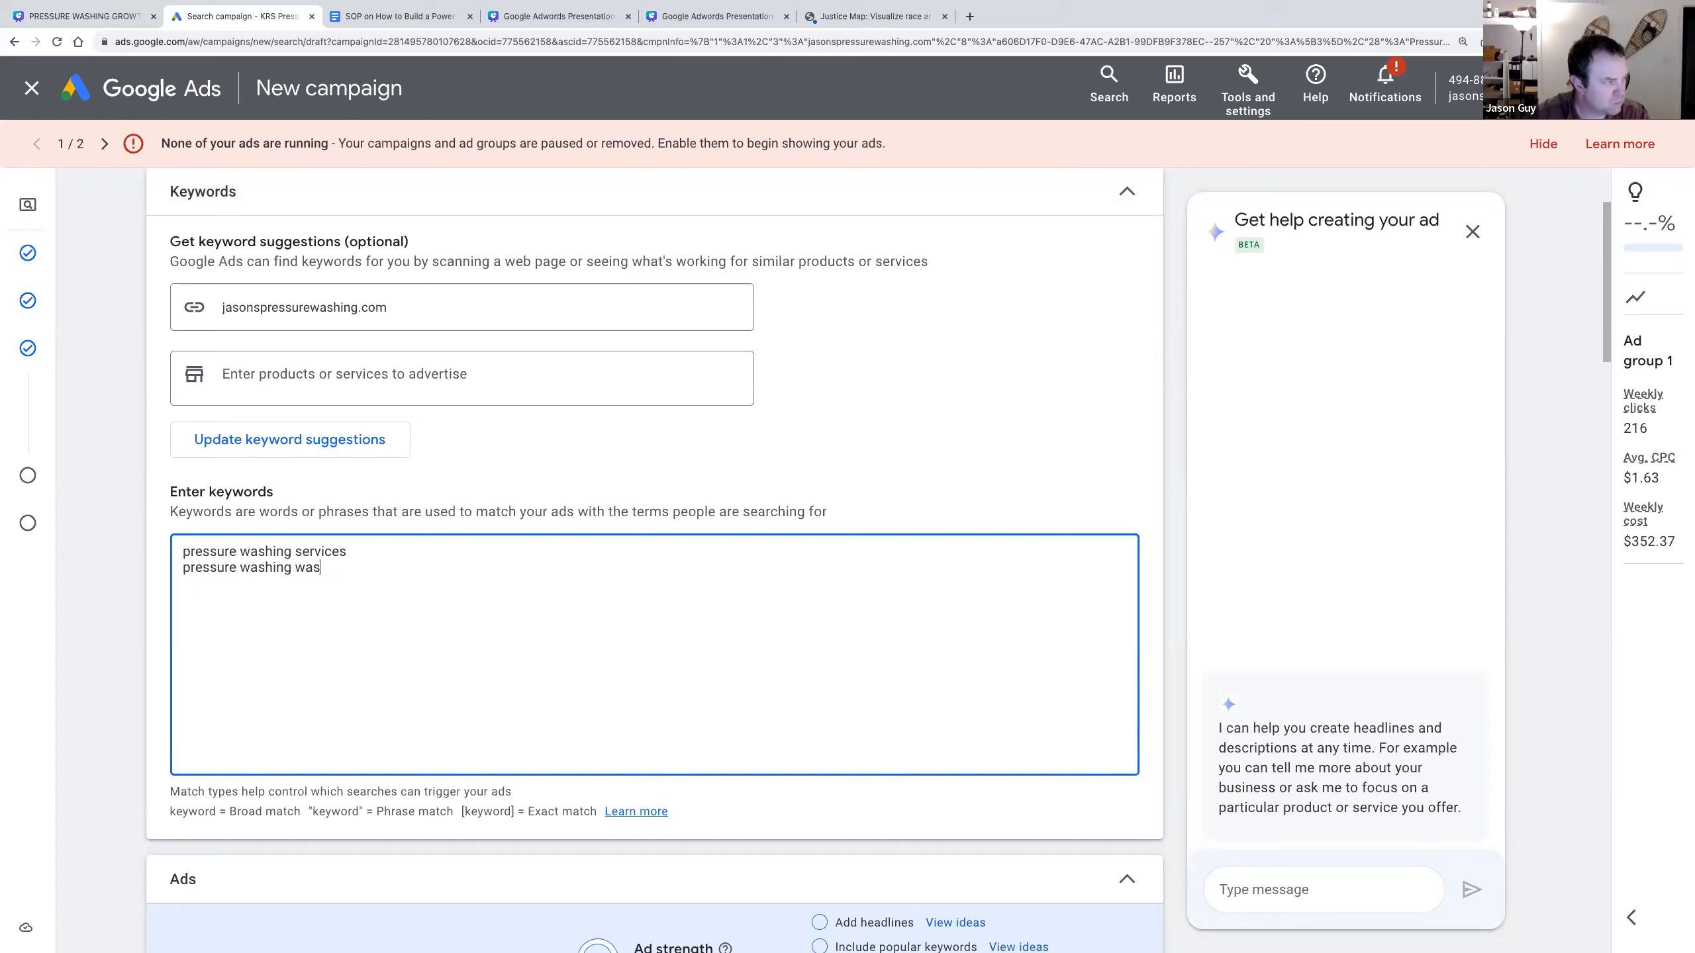
pyautogui.write('hington dc')
pyautogui.press('Return')
pyautogui.write('pressure ')
pyautogui.write('washing near ')
pyautogui.write('me')
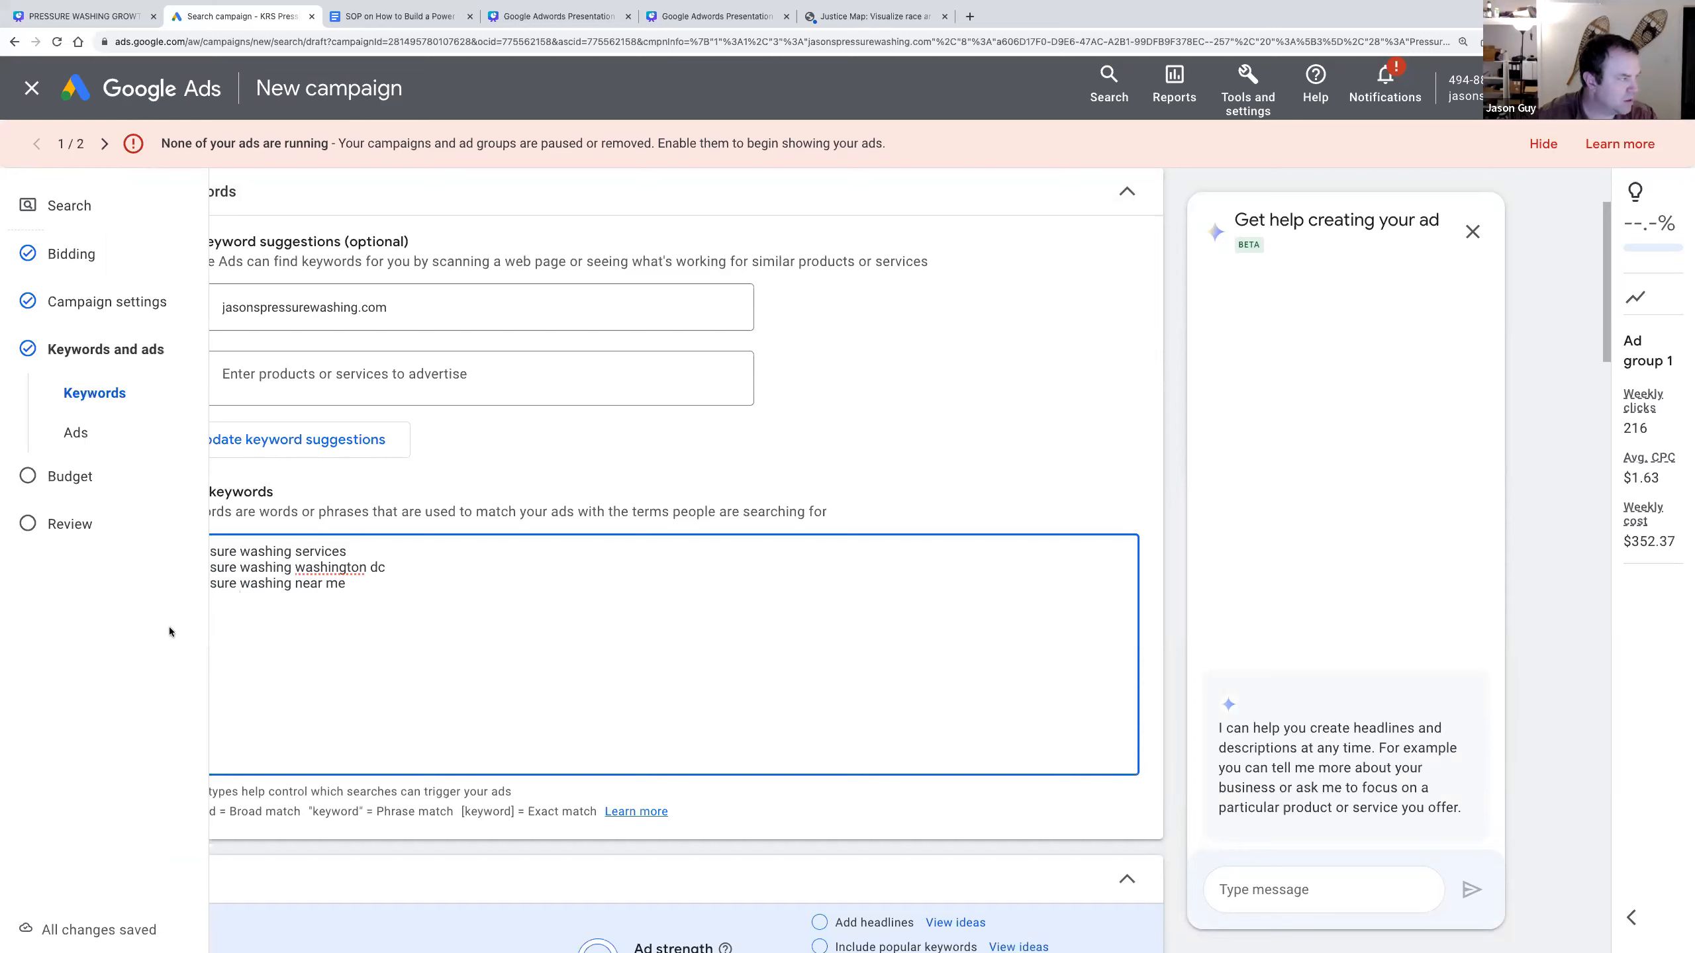
pyautogui.click(158, 627)
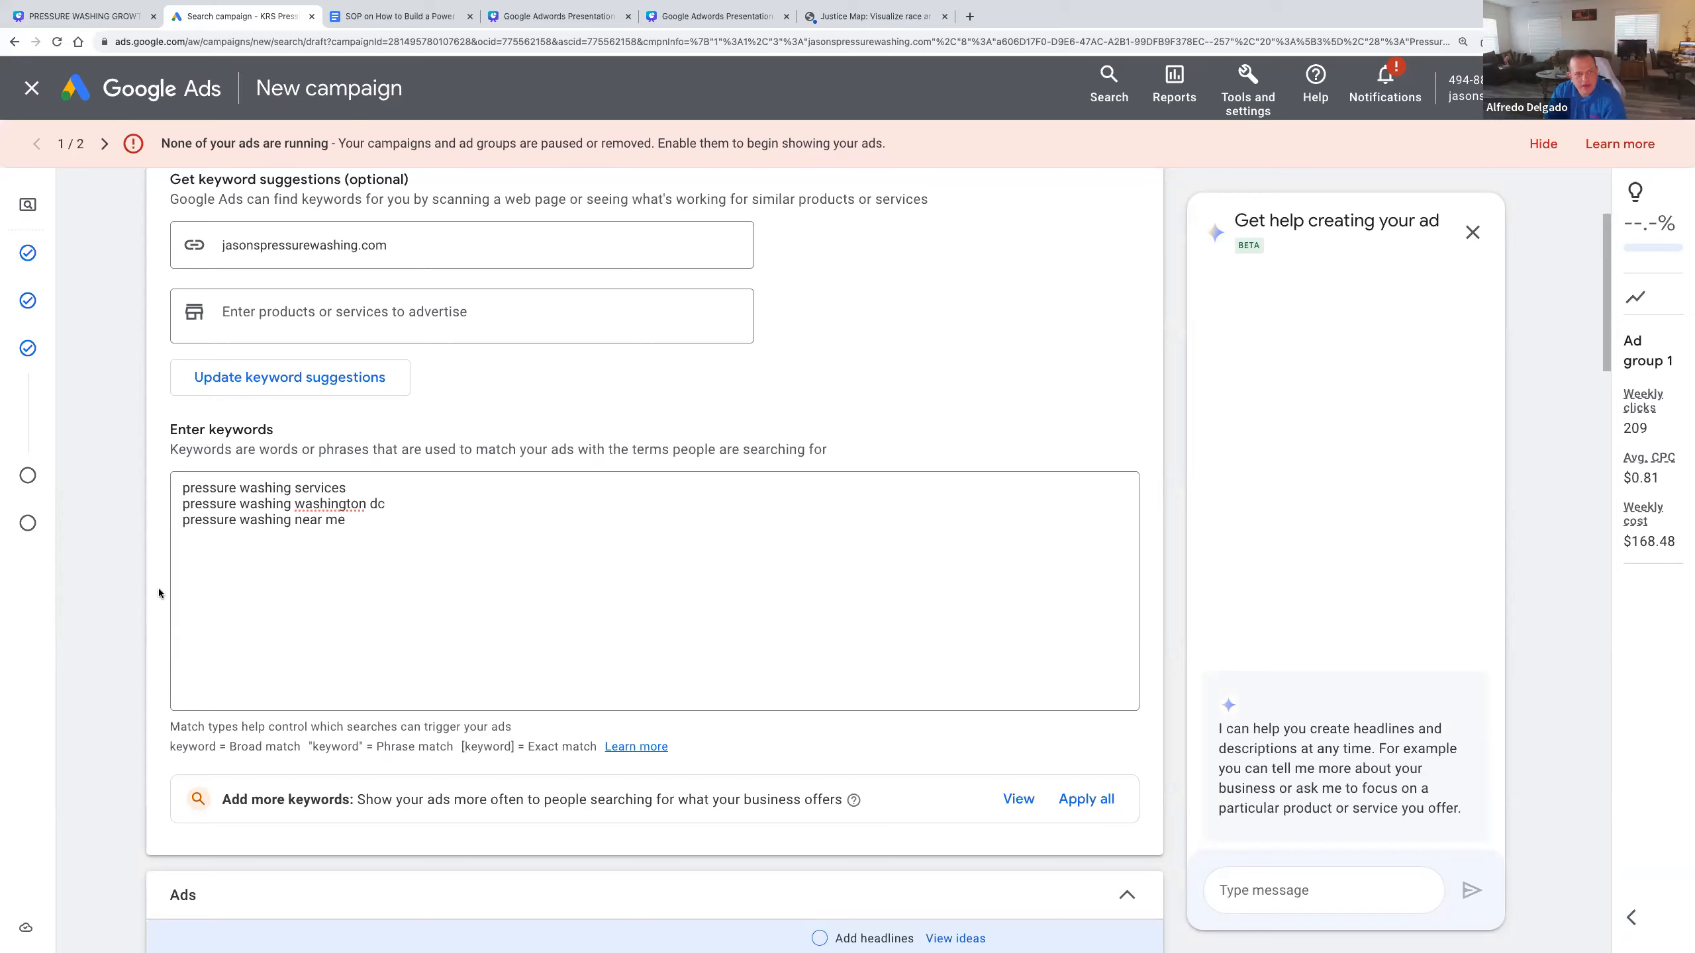
pyautogui.scroll(3, 159, 588)
pyautogui.scroll(1, 159, 592)
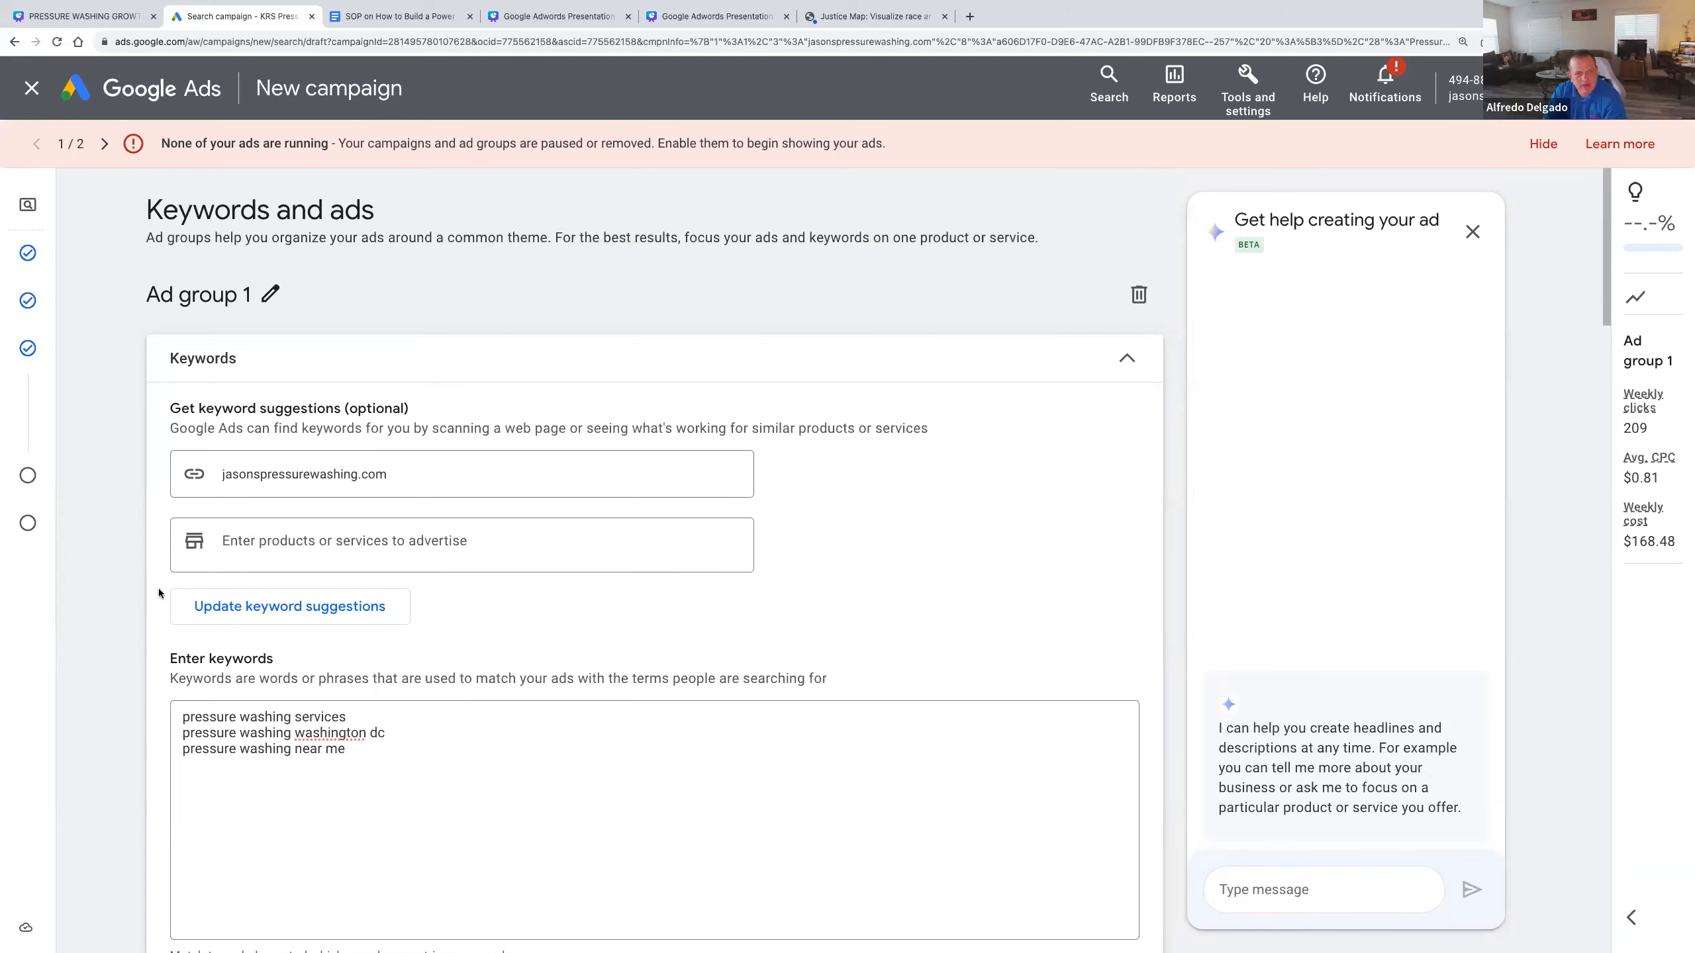
pyautogui.scroll(-5, 159, 592)
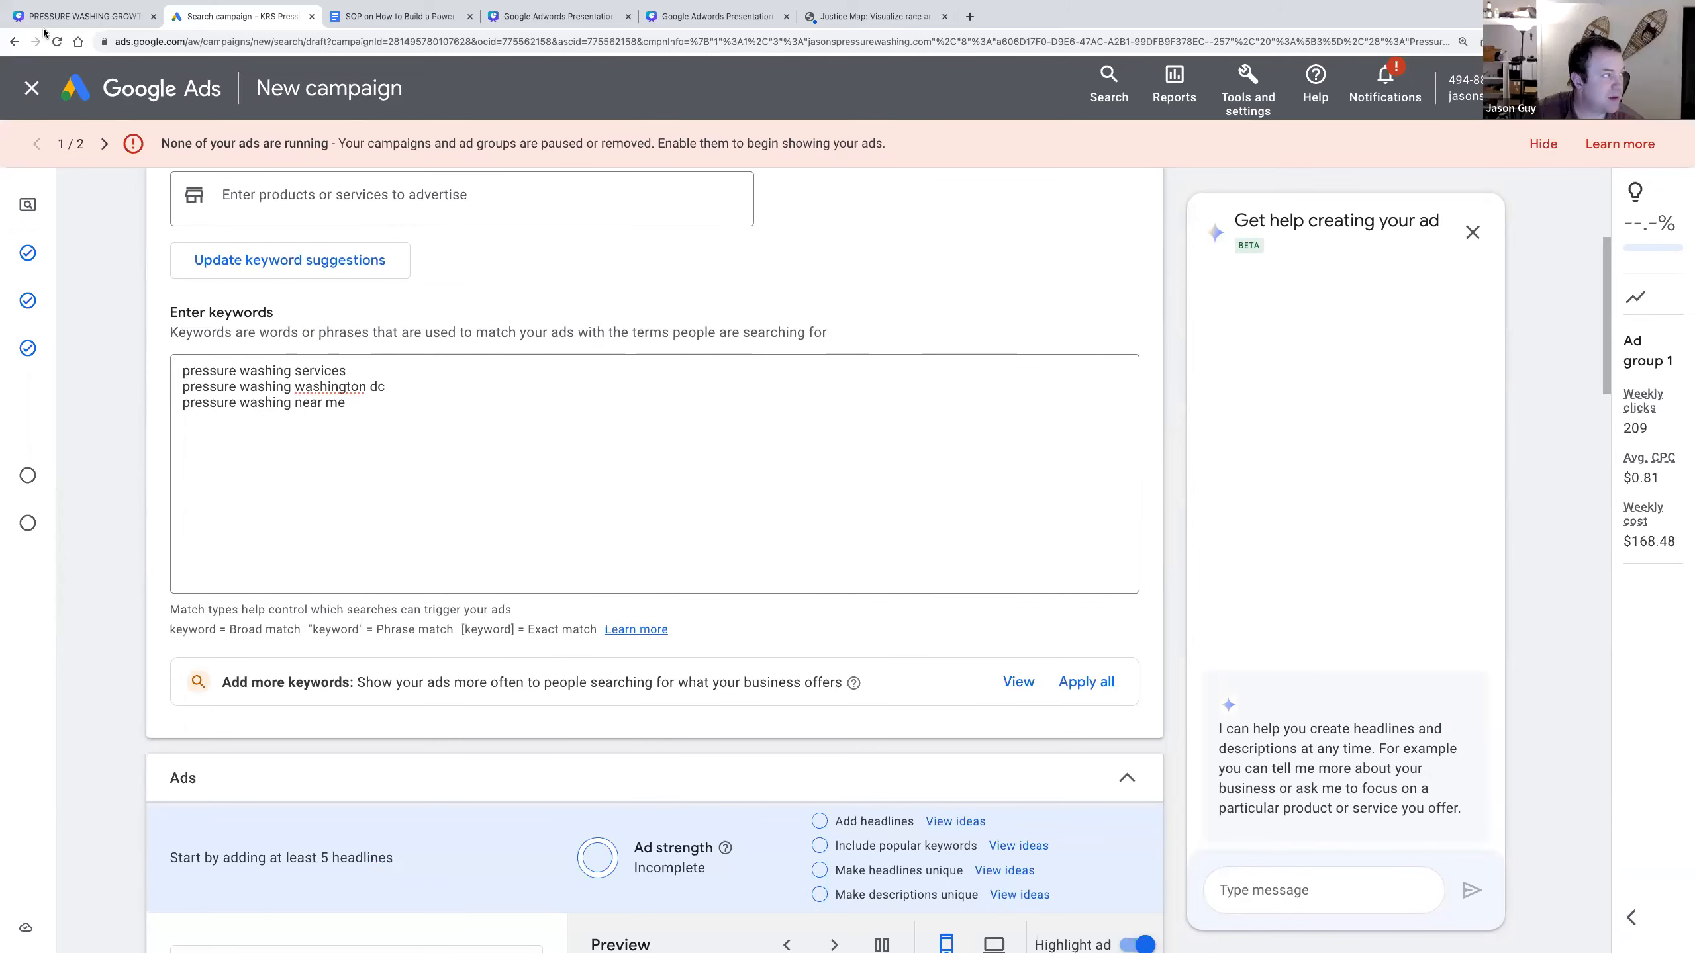
pyautogui.scroll(5, 12, 36)
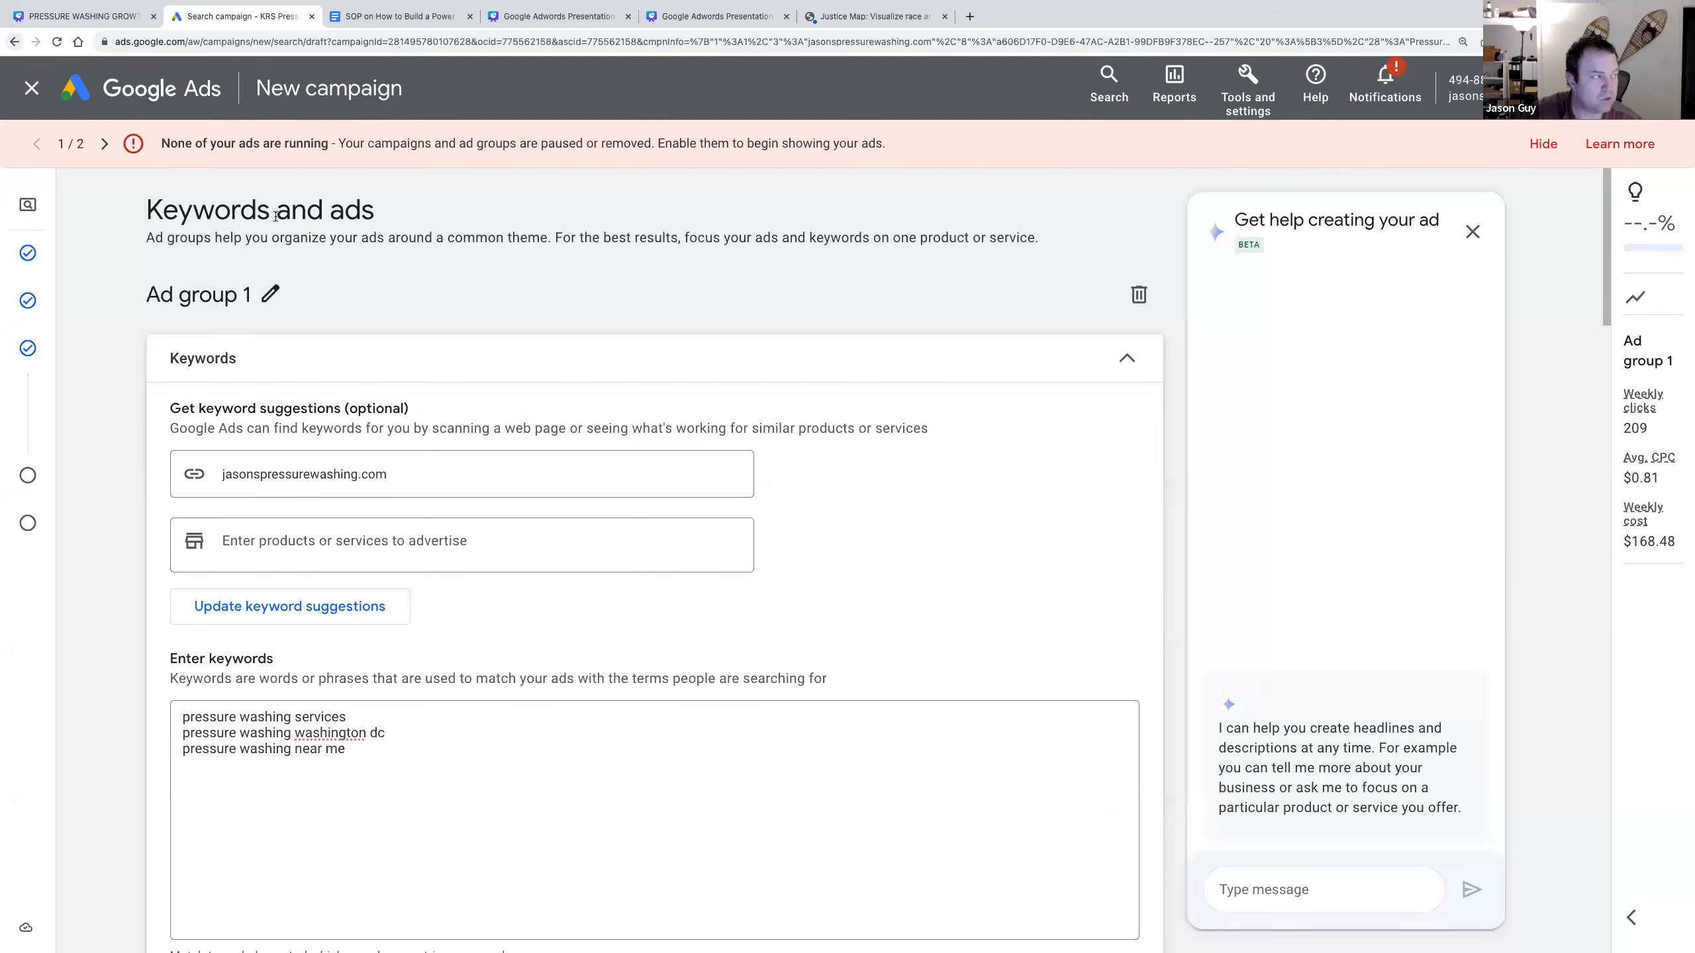
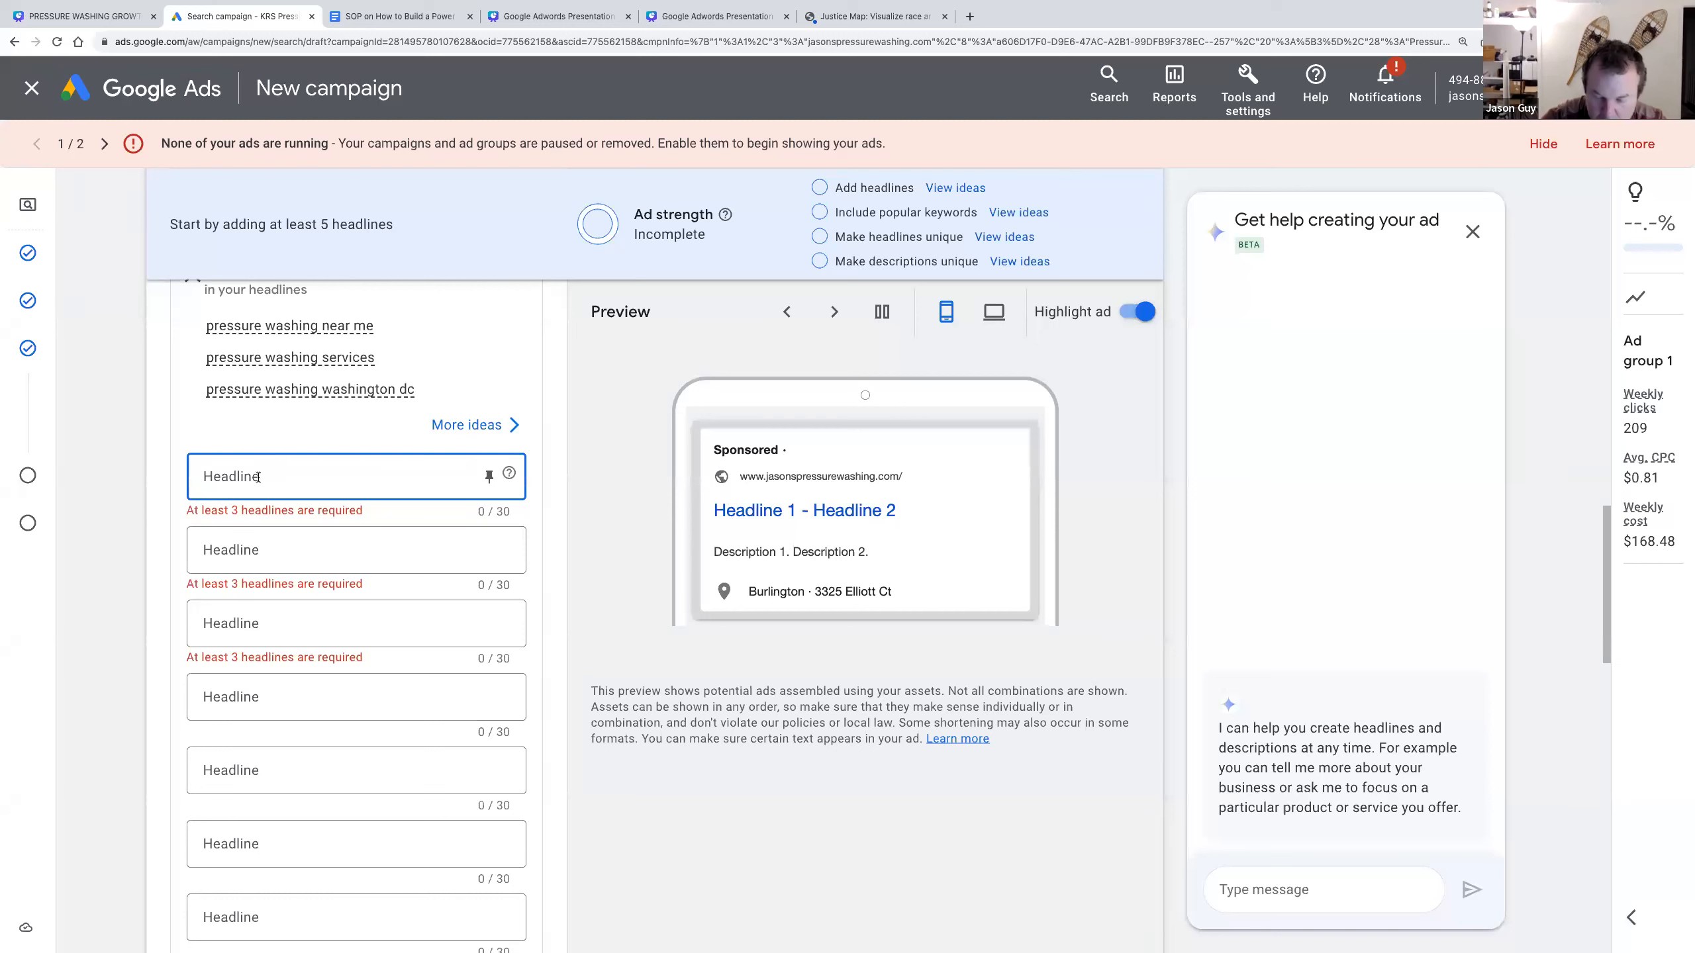
# - Enter the ad's first two headlines as #1 Rated Thingamabob in Texas and 27 Ways to Clean Your House
pyautogui.write('#1')
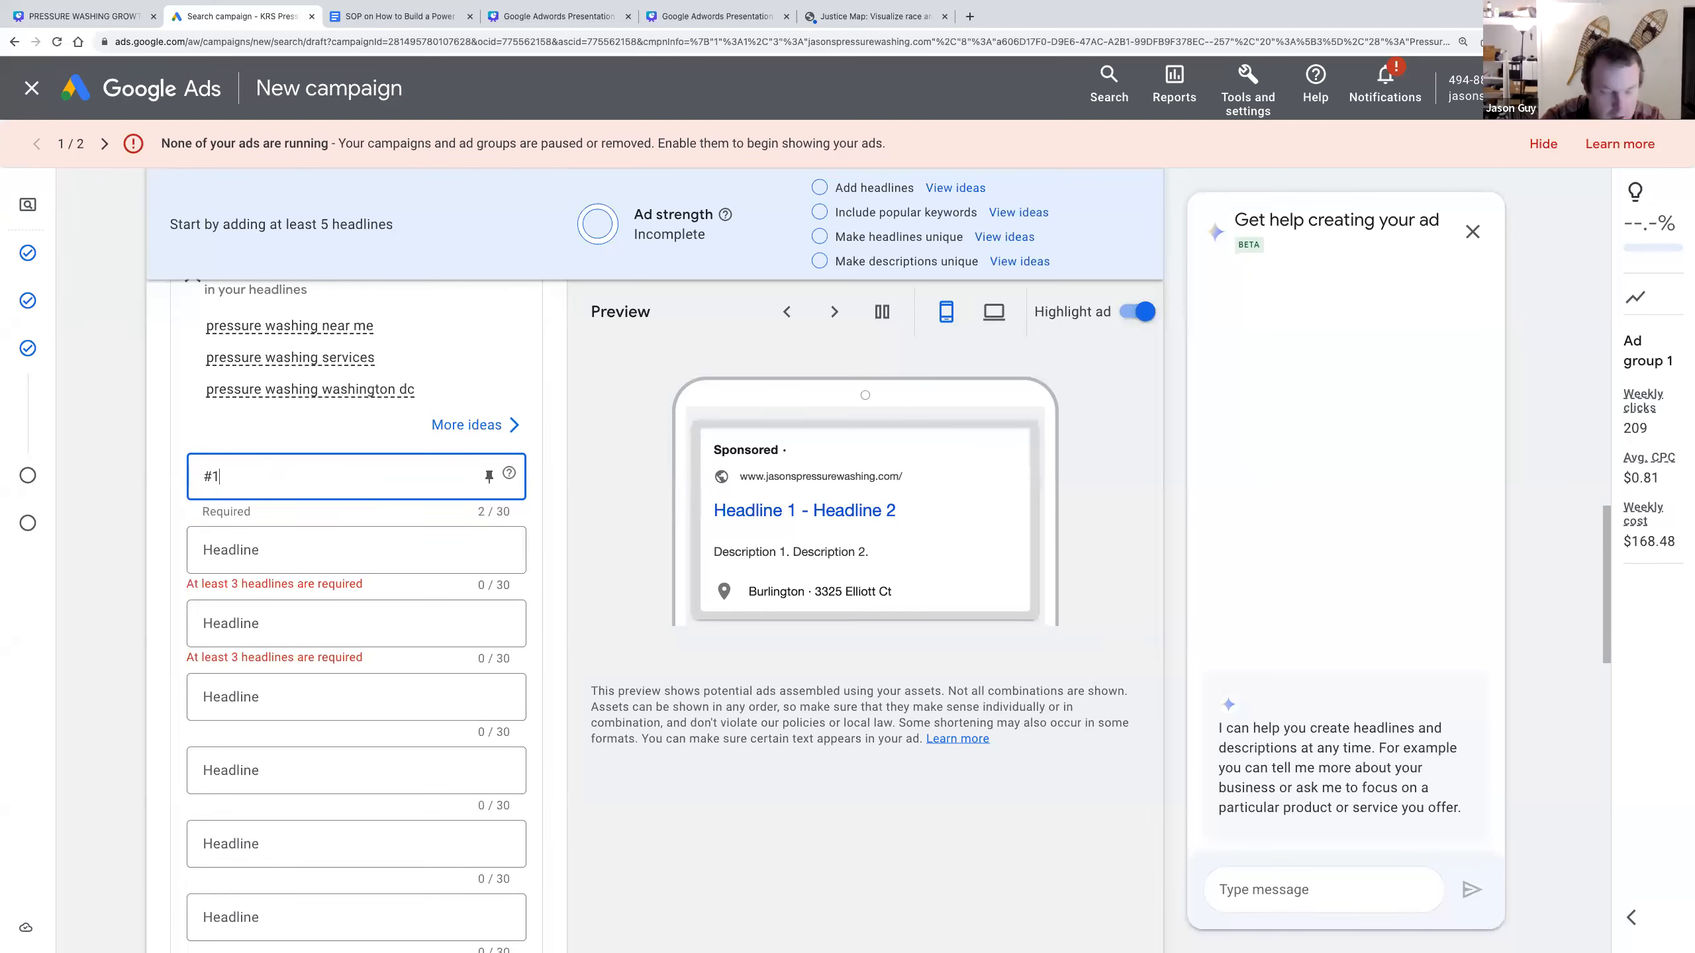
pyautogui.write(' Rated')
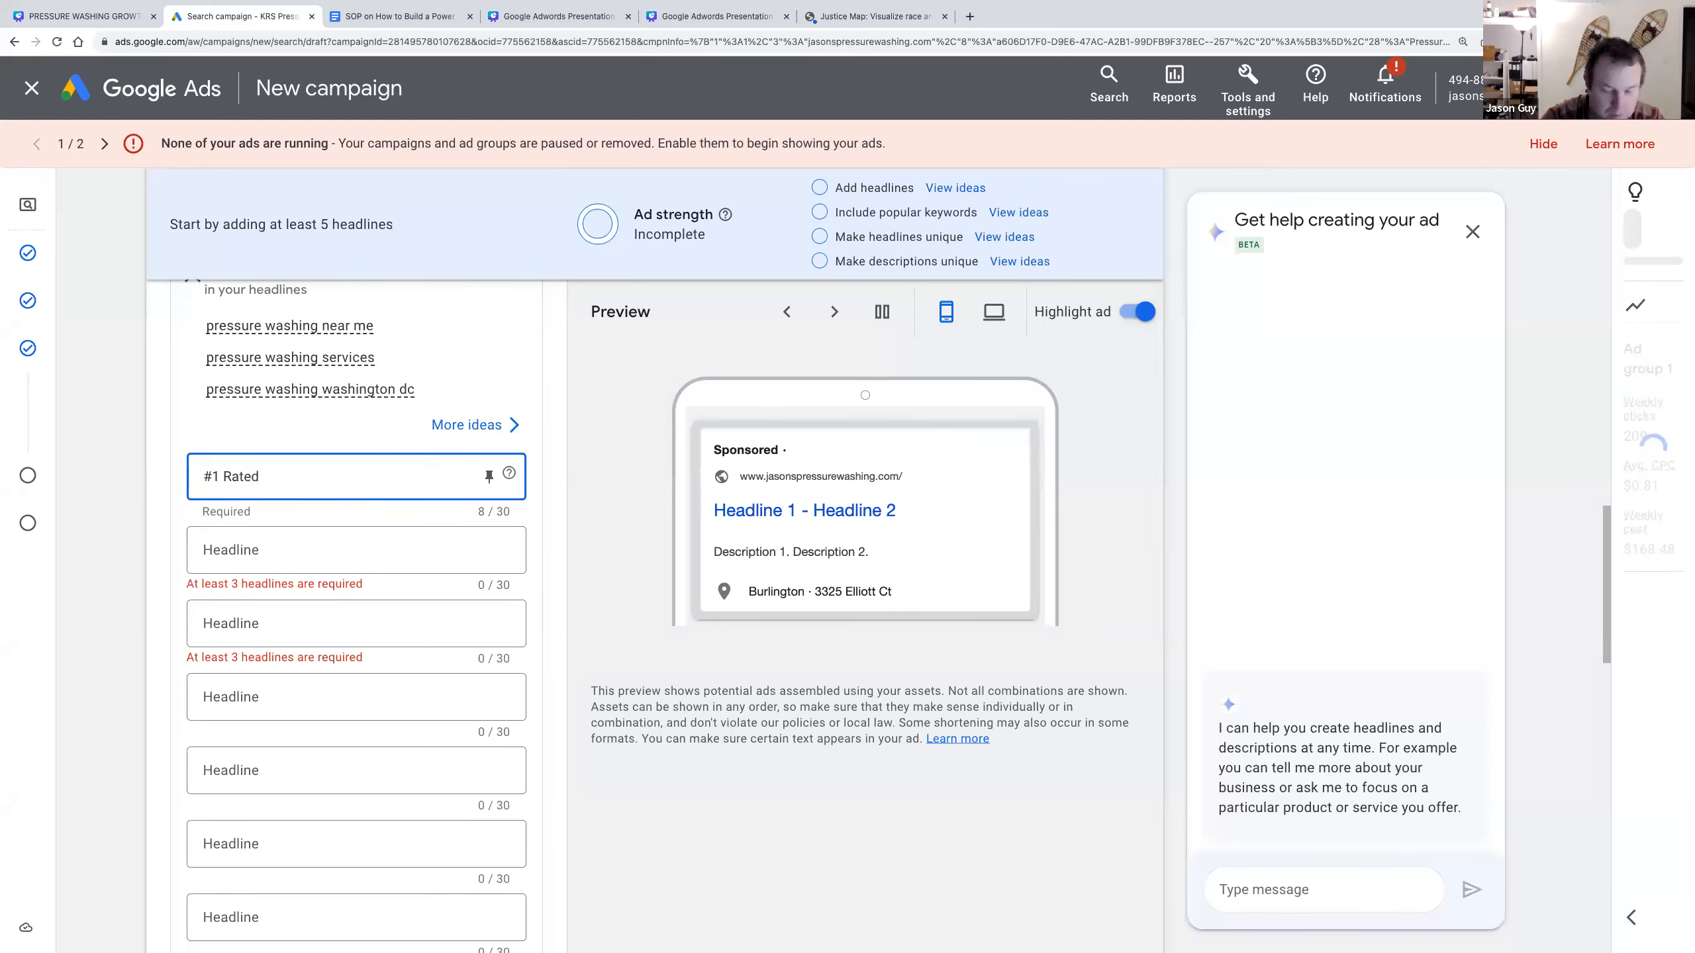
pyautogui.write(' Thingamabob in')
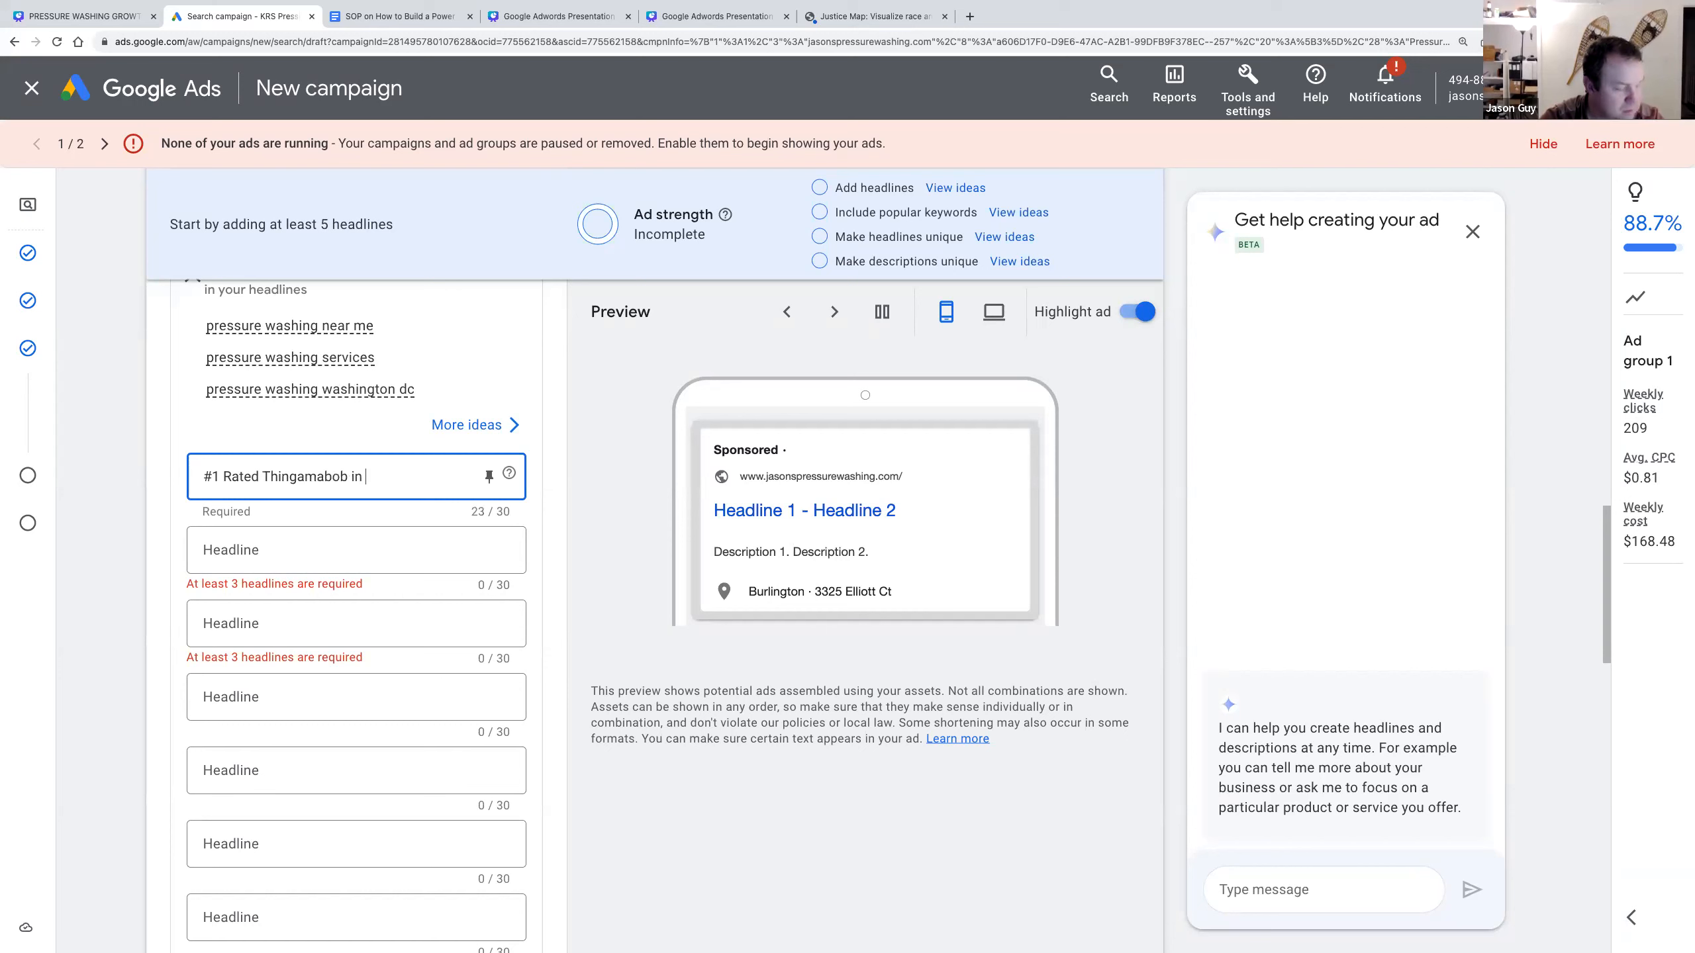
pyautogui.write(' Texas')
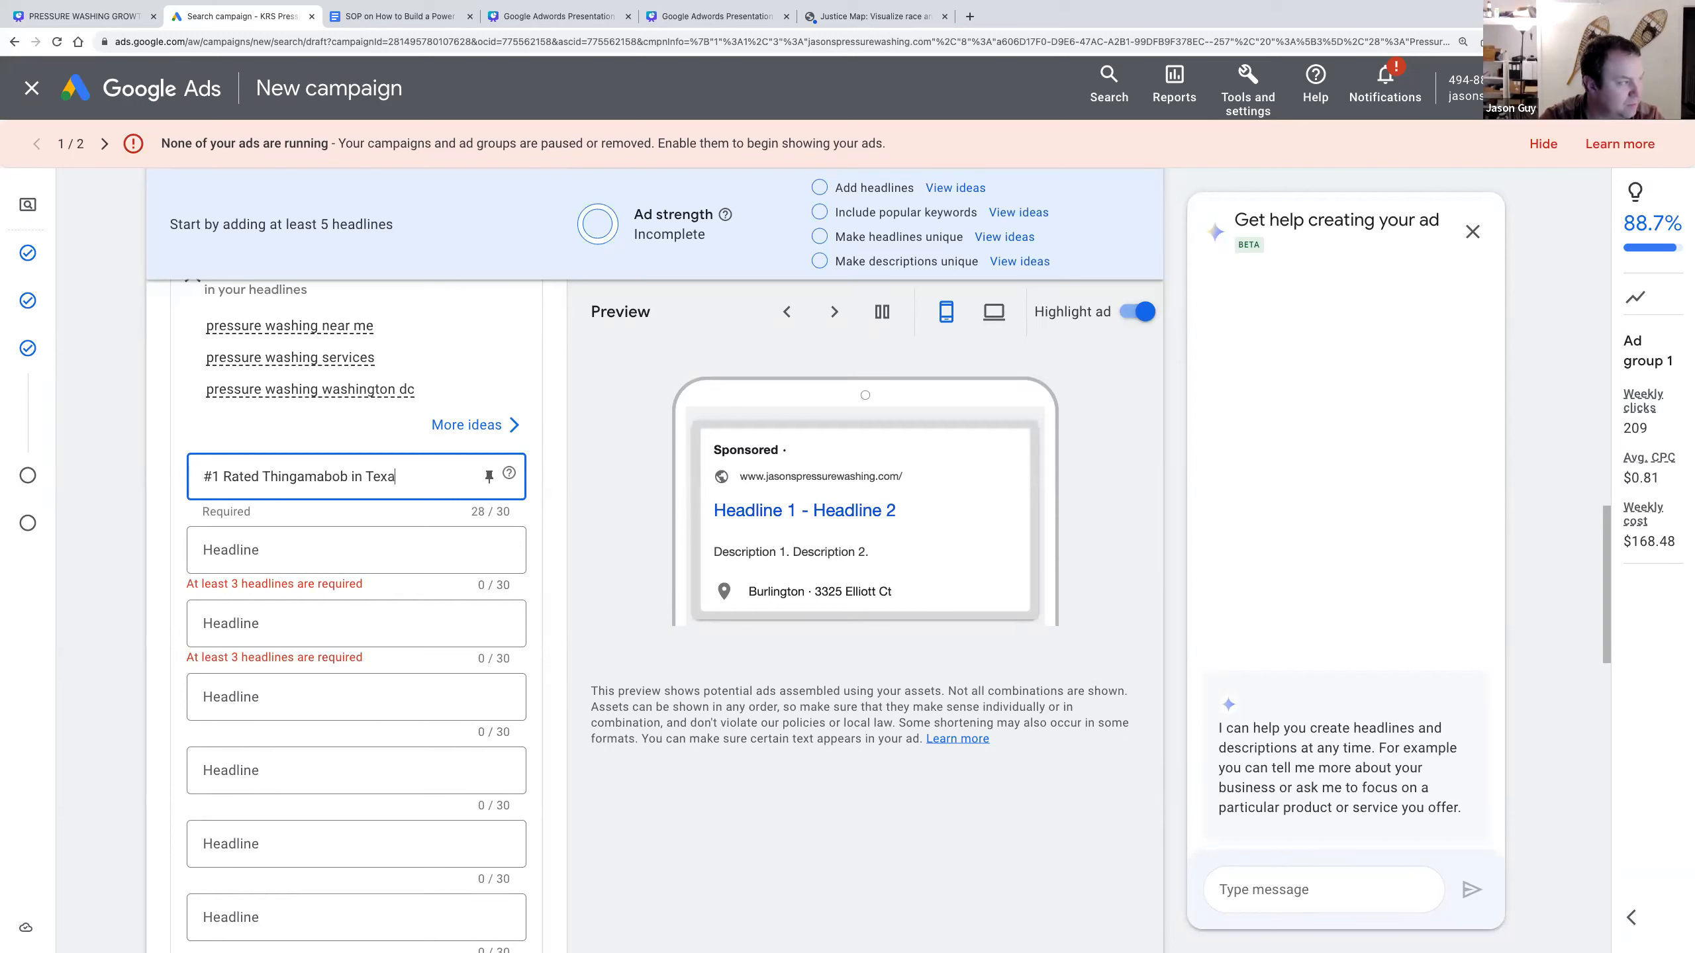
pyautogui.click(235, 548)
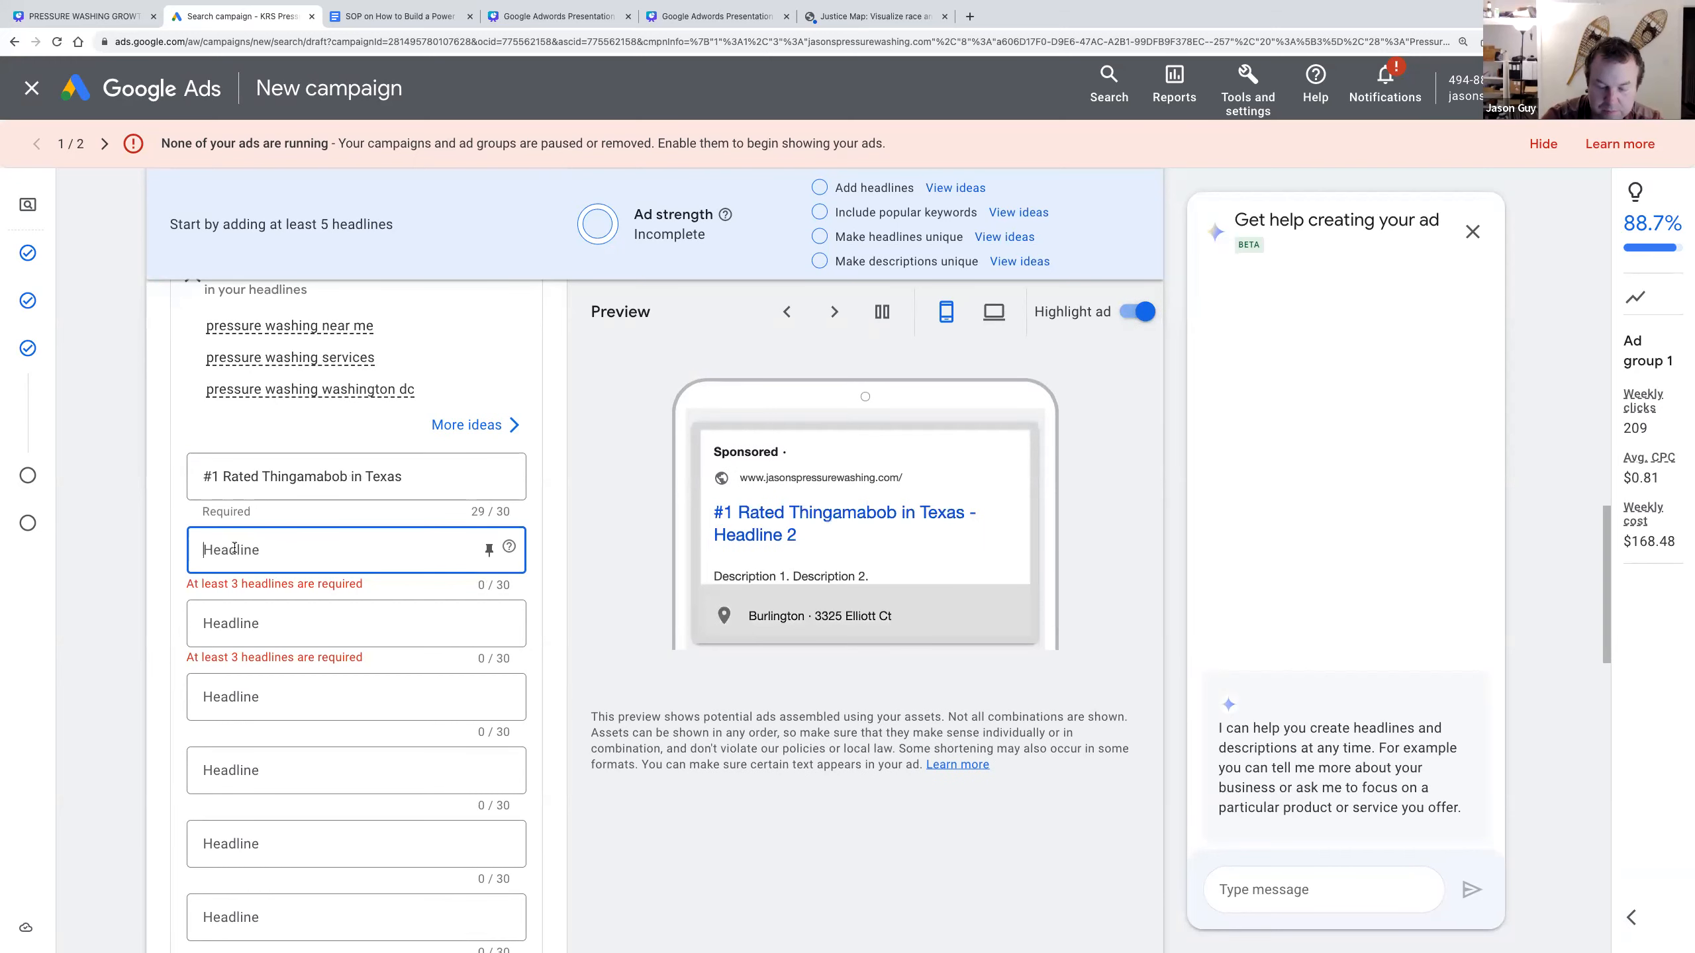
pyautogui.write('27 Ways to Clean ')
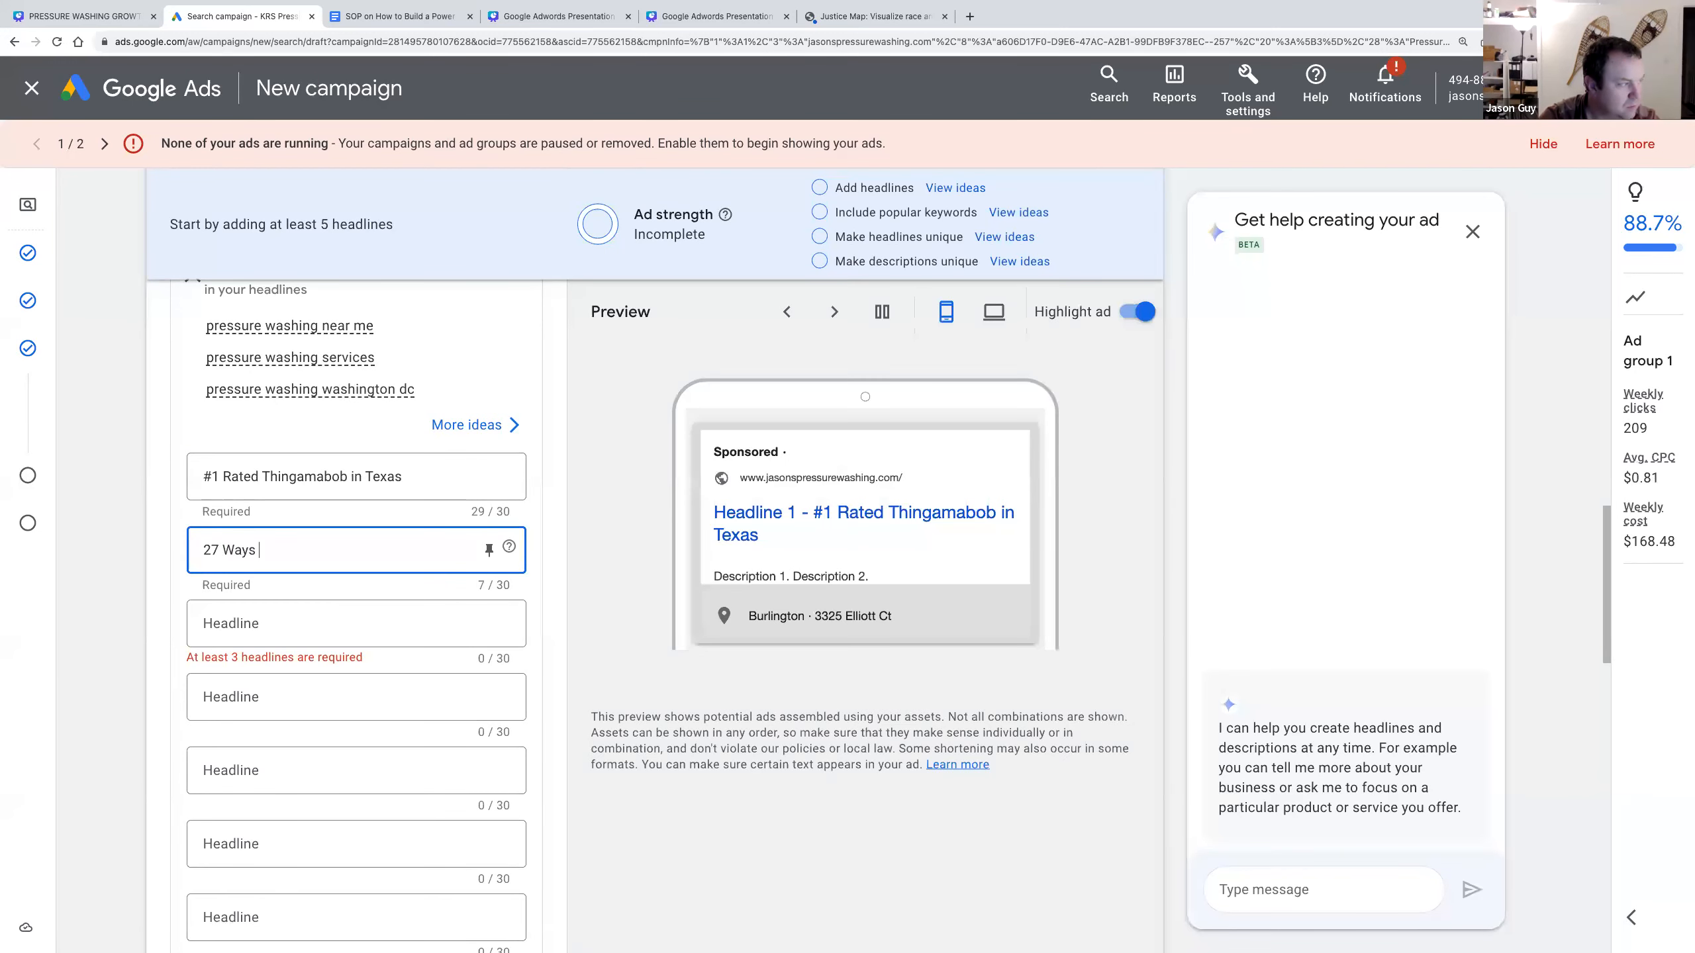
pyautogui.write('Your House')
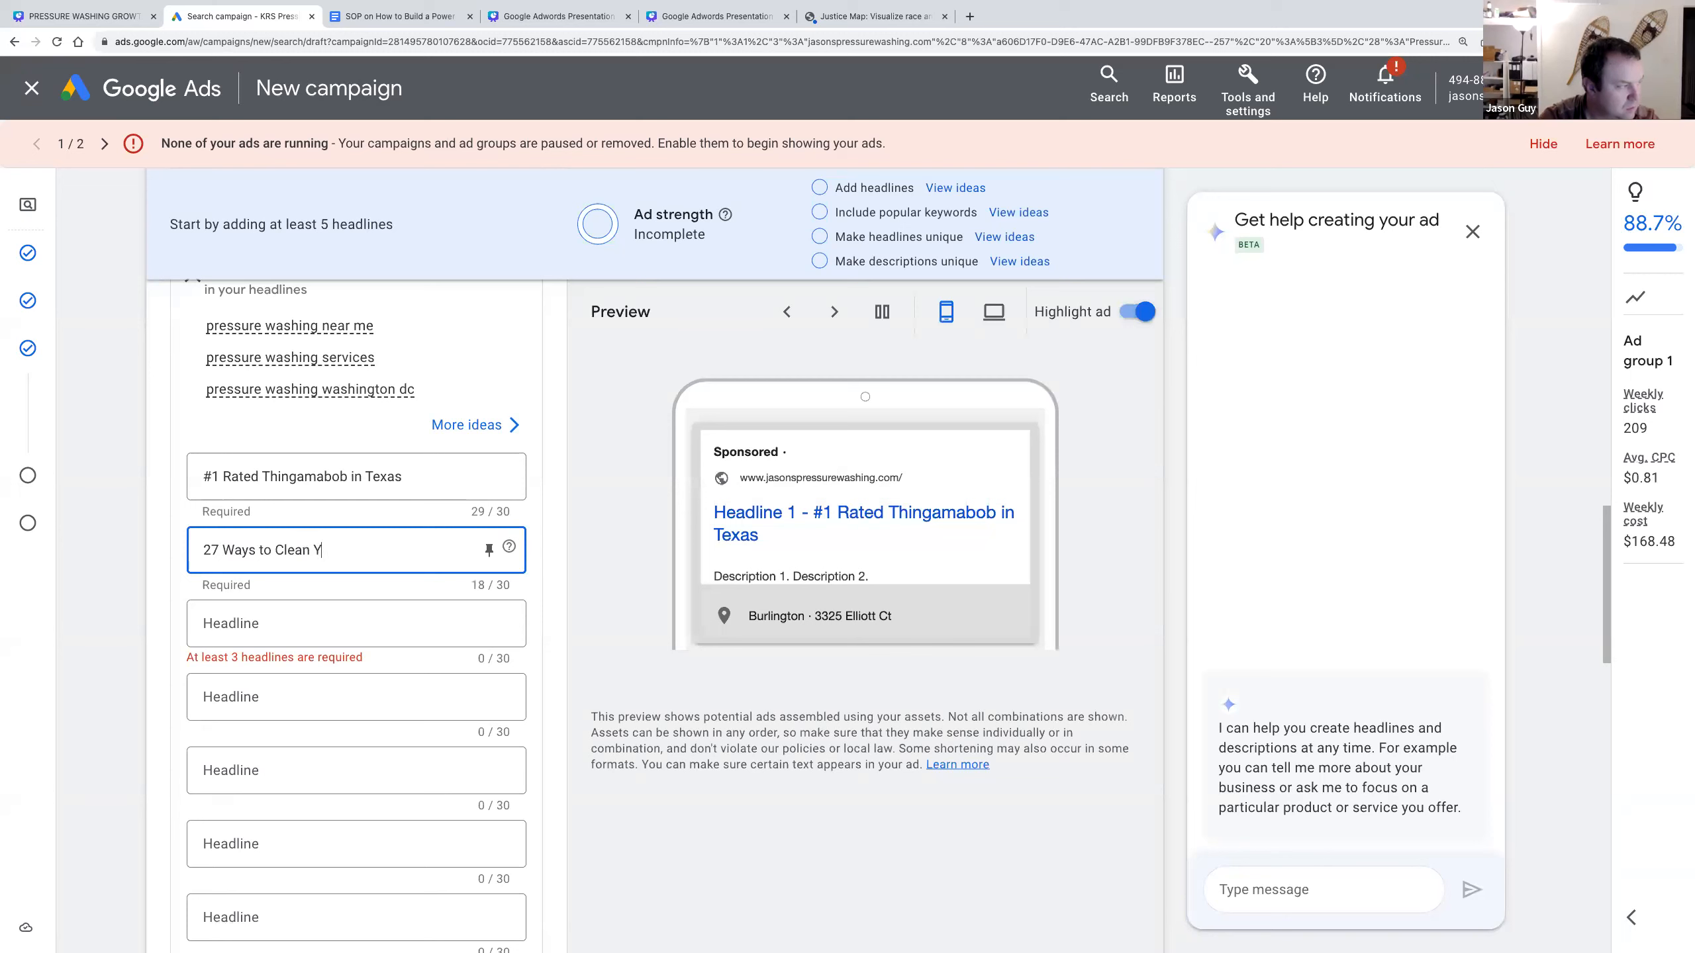
# - Enter Request a Quote as the third headline and Fill Out Our Form as the fourth
pyautogui.click(273, 626)
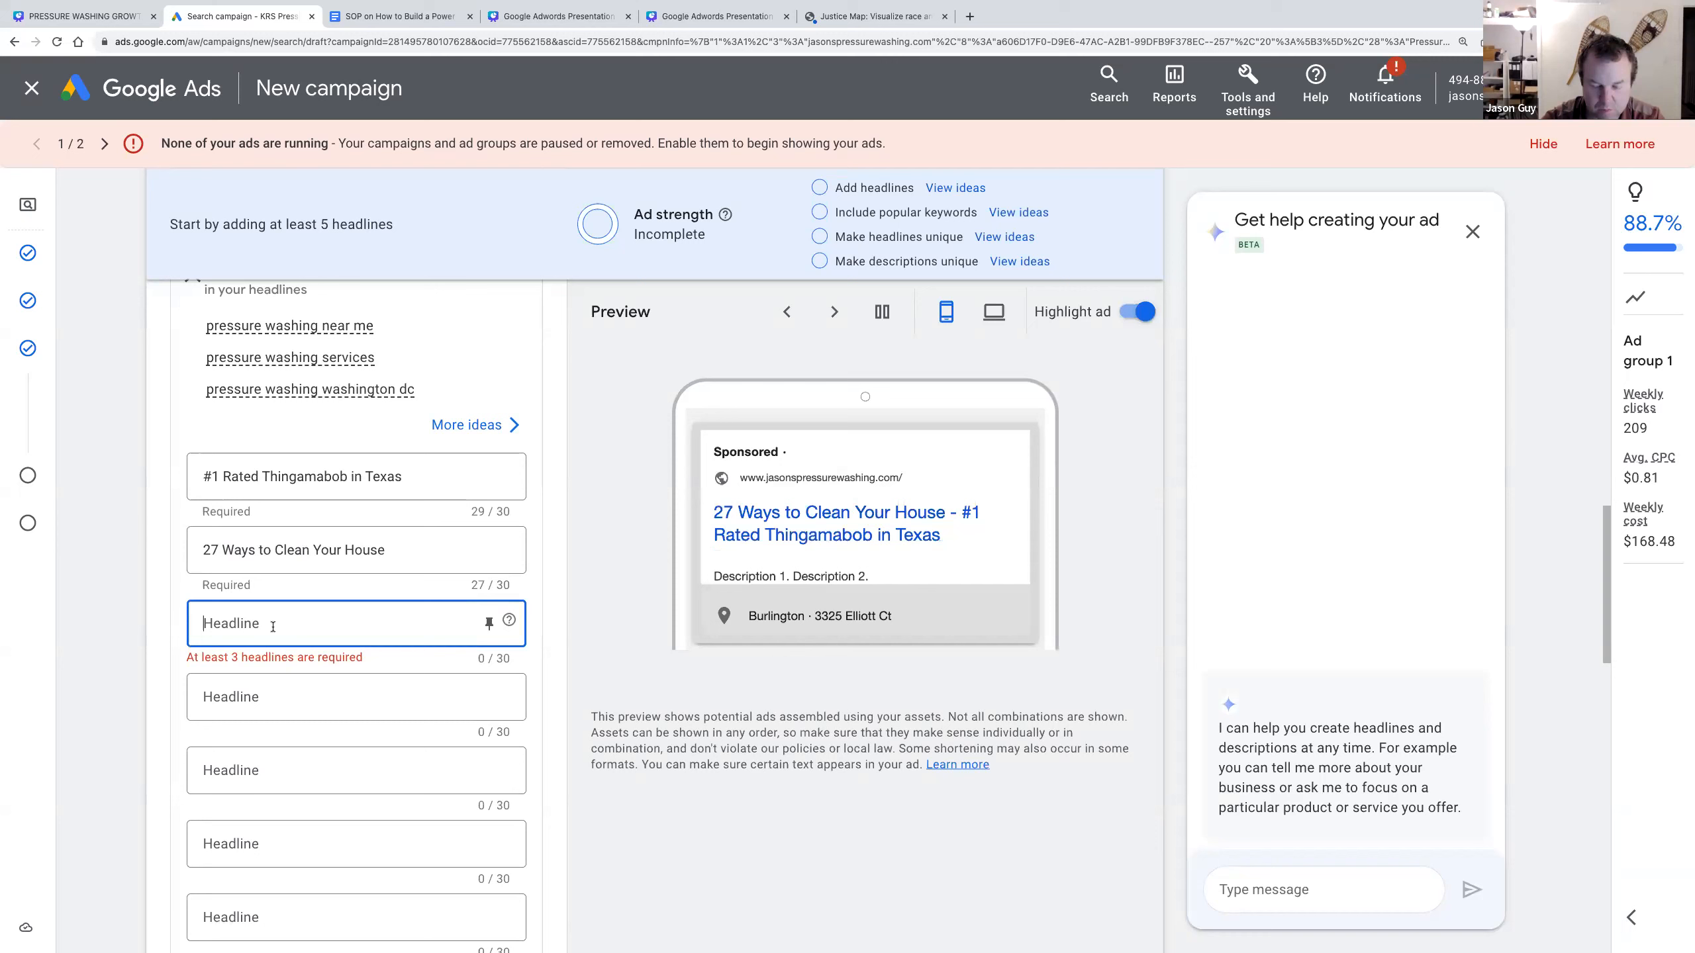
pyautogui.write('Req')
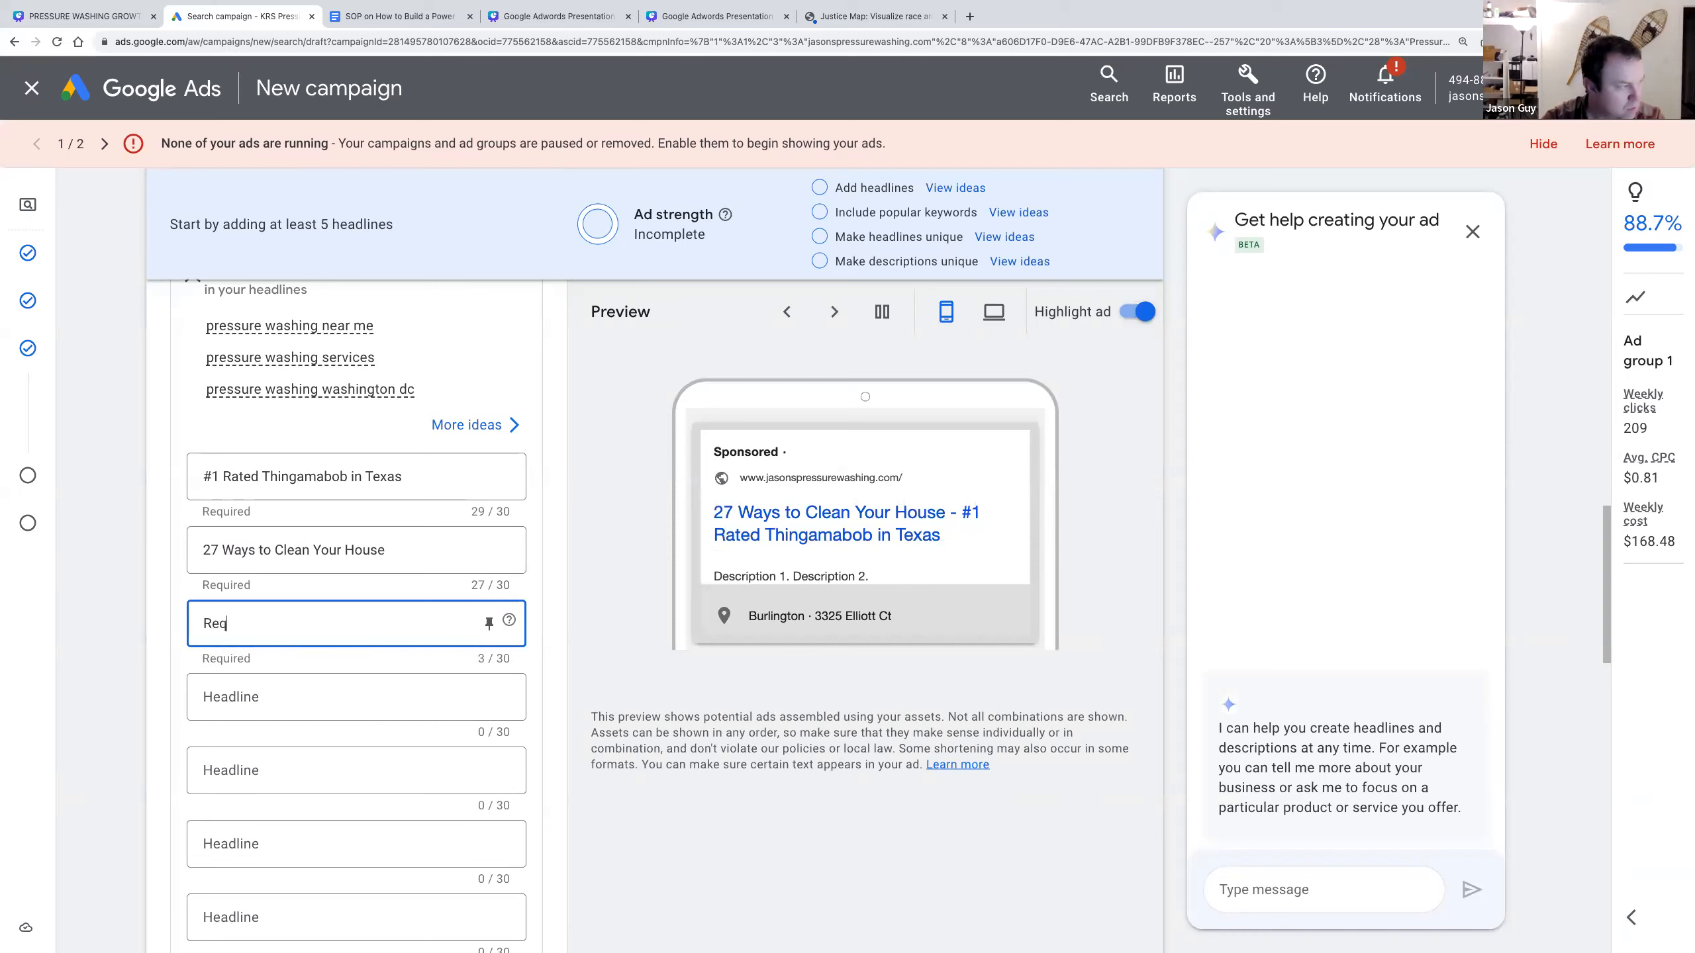
pyautogui.write('uest a Quote')
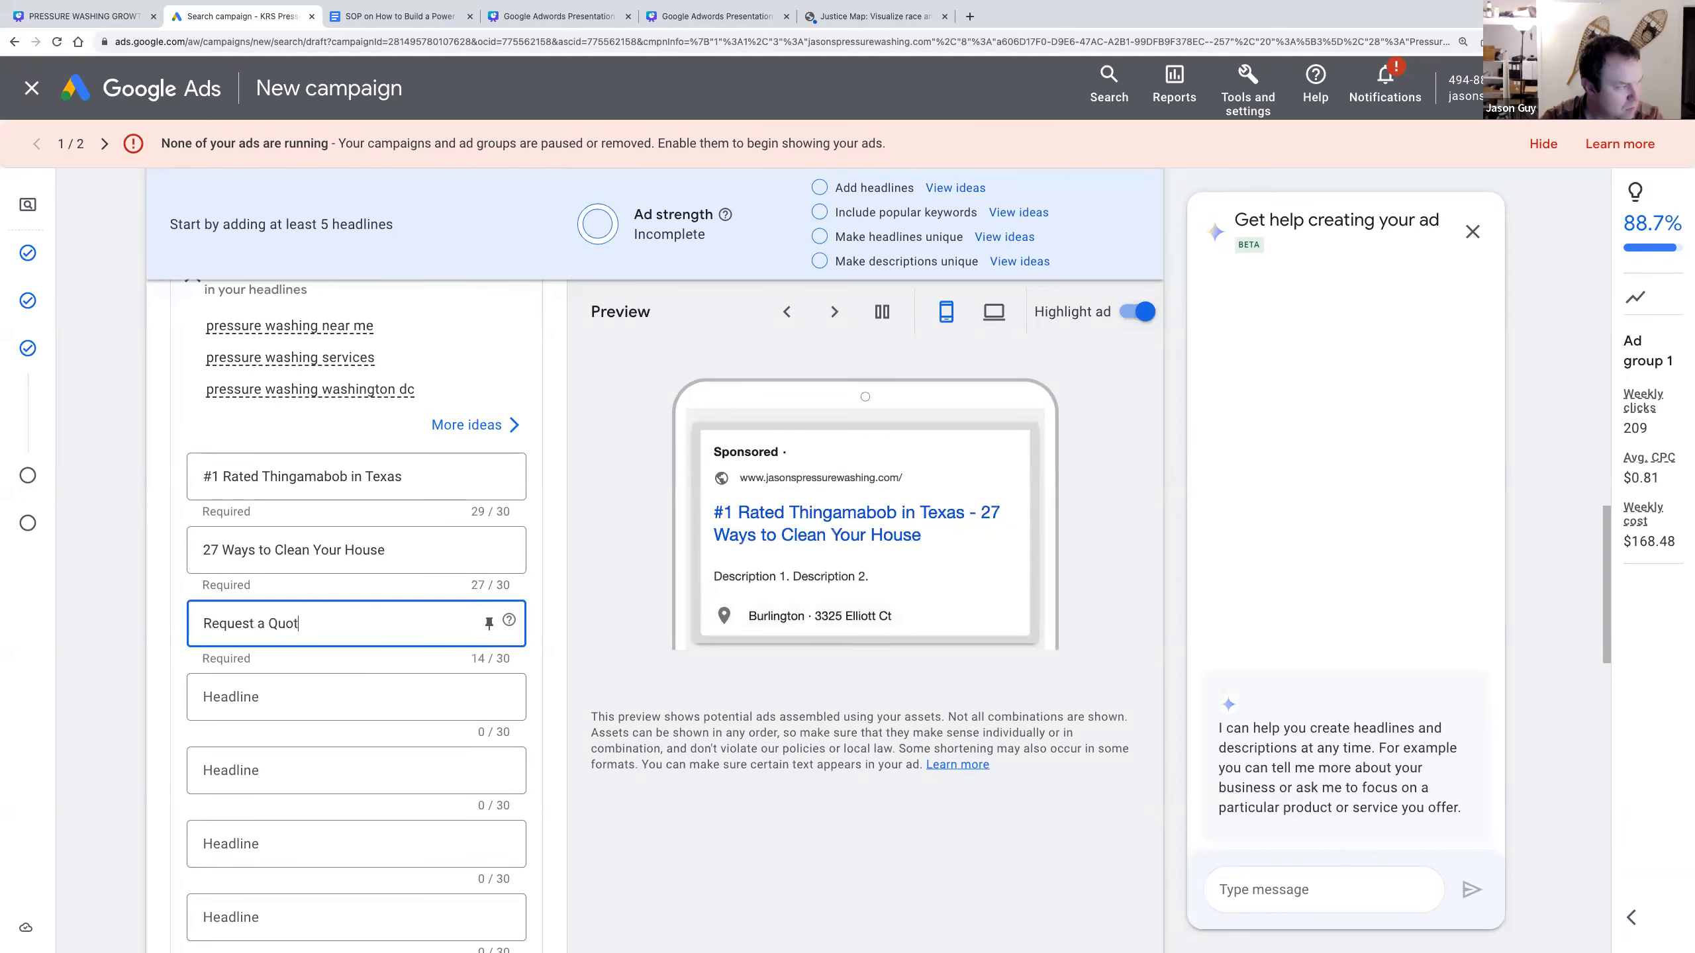
pyautogui.click(256, 696)
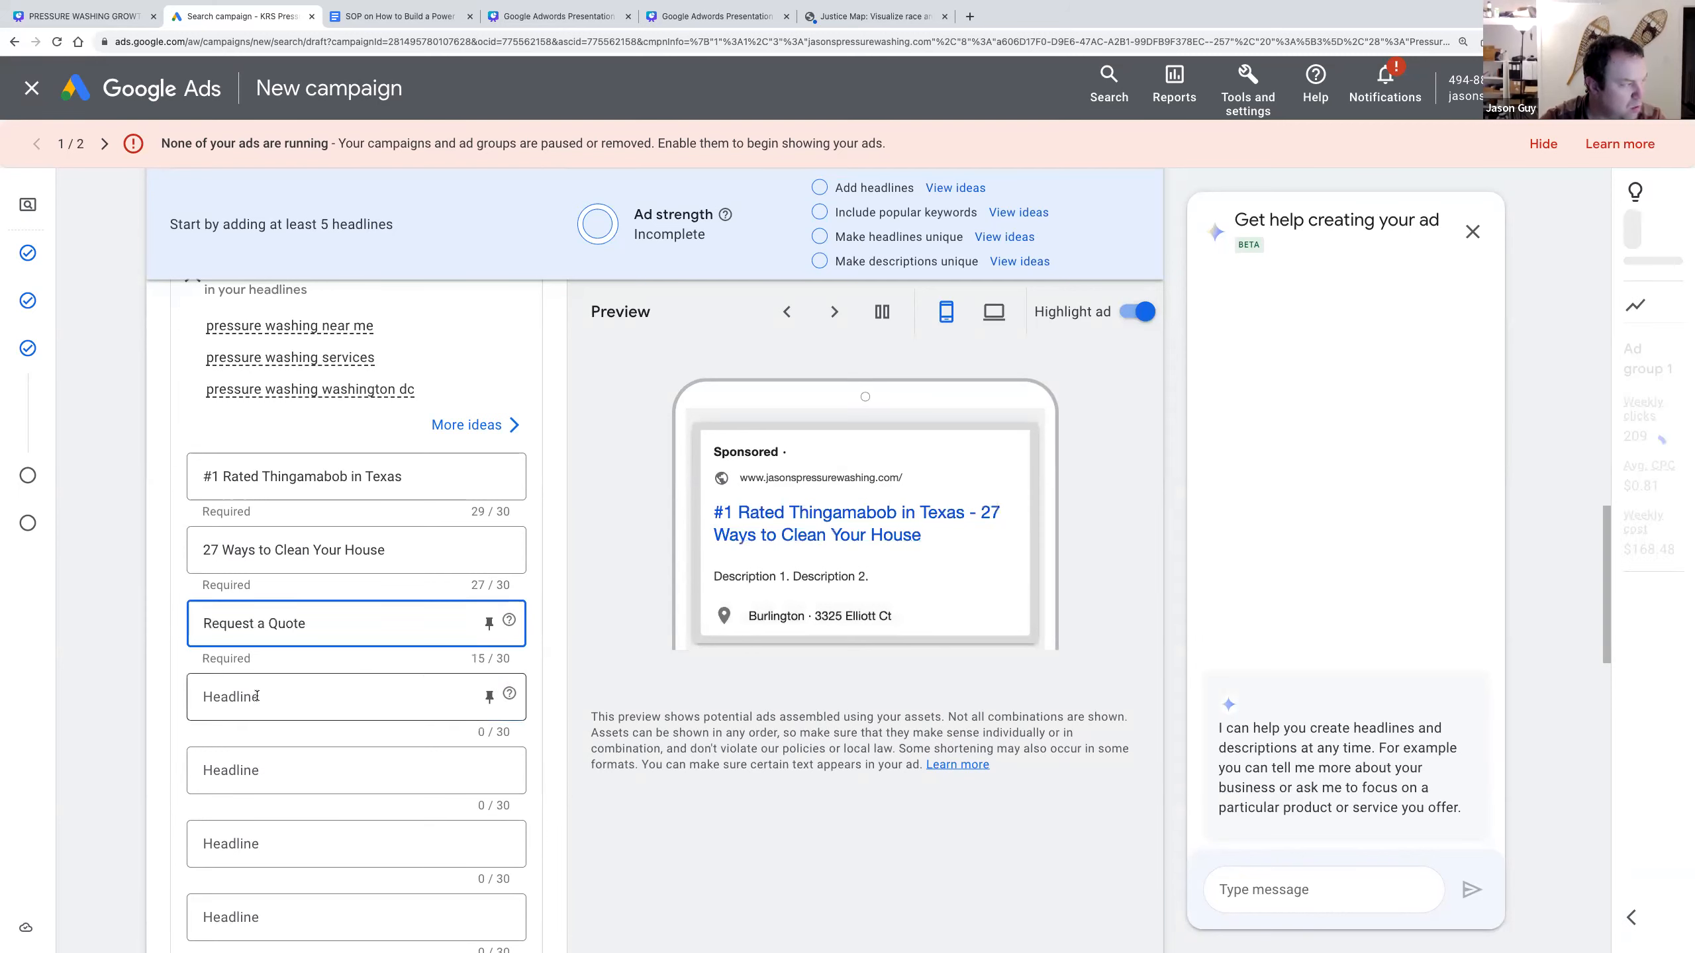
pyautogui.write('F')
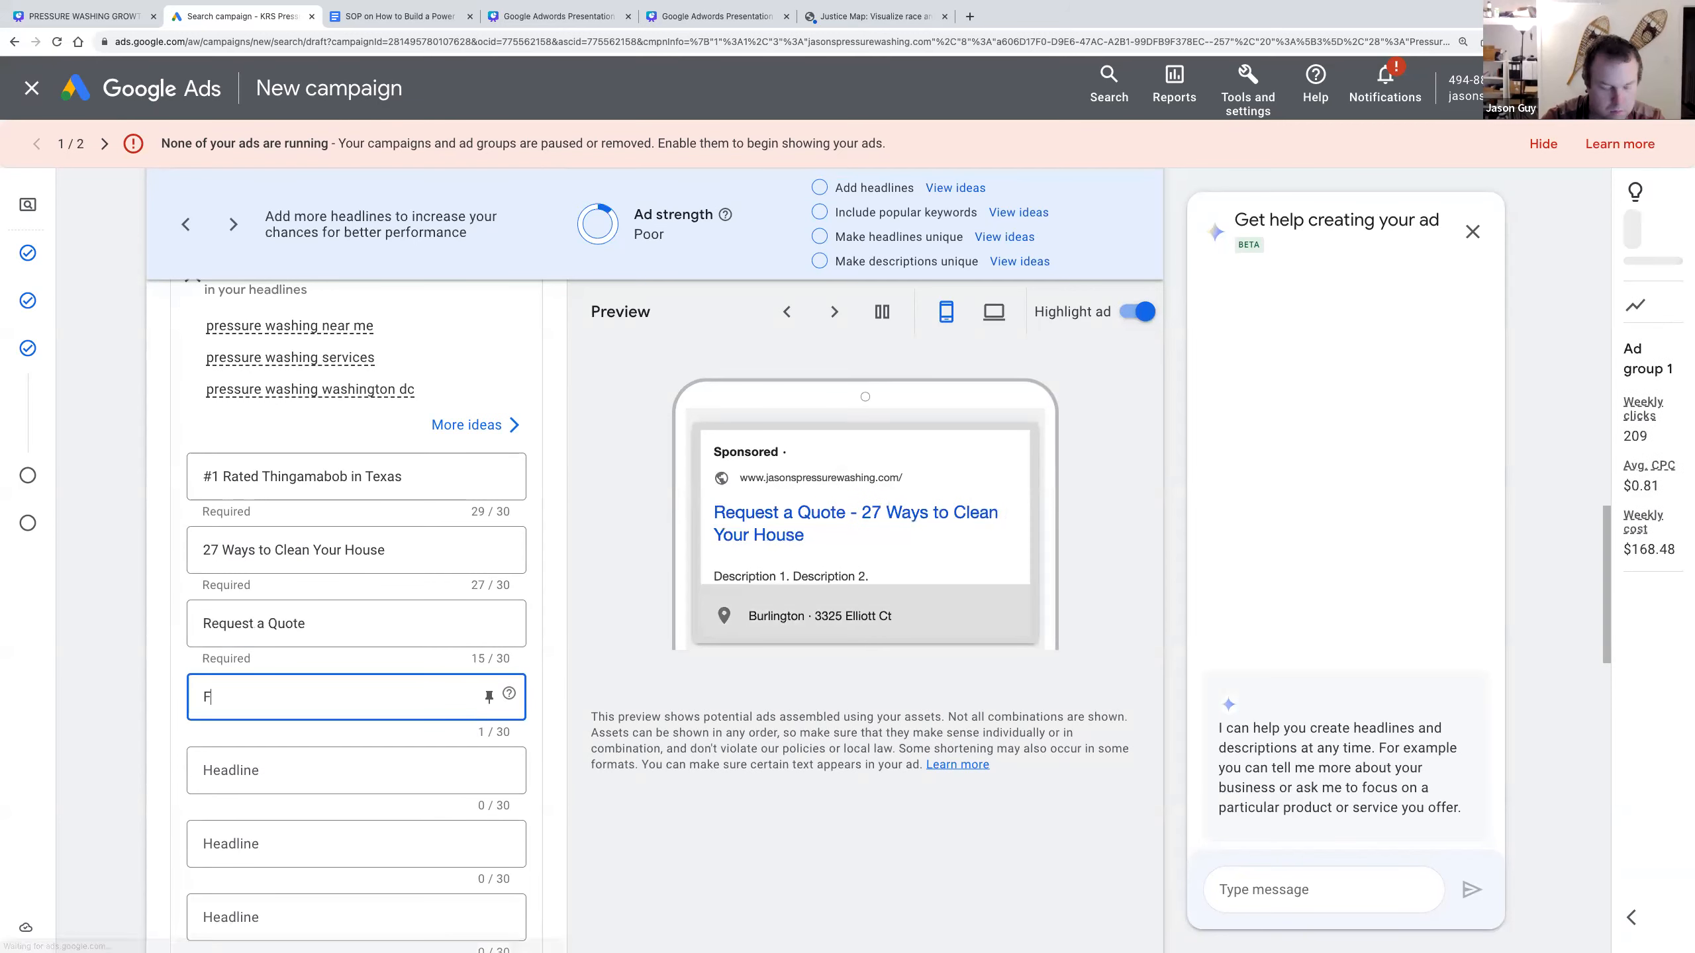
pyautogui.write('ill Out Our')
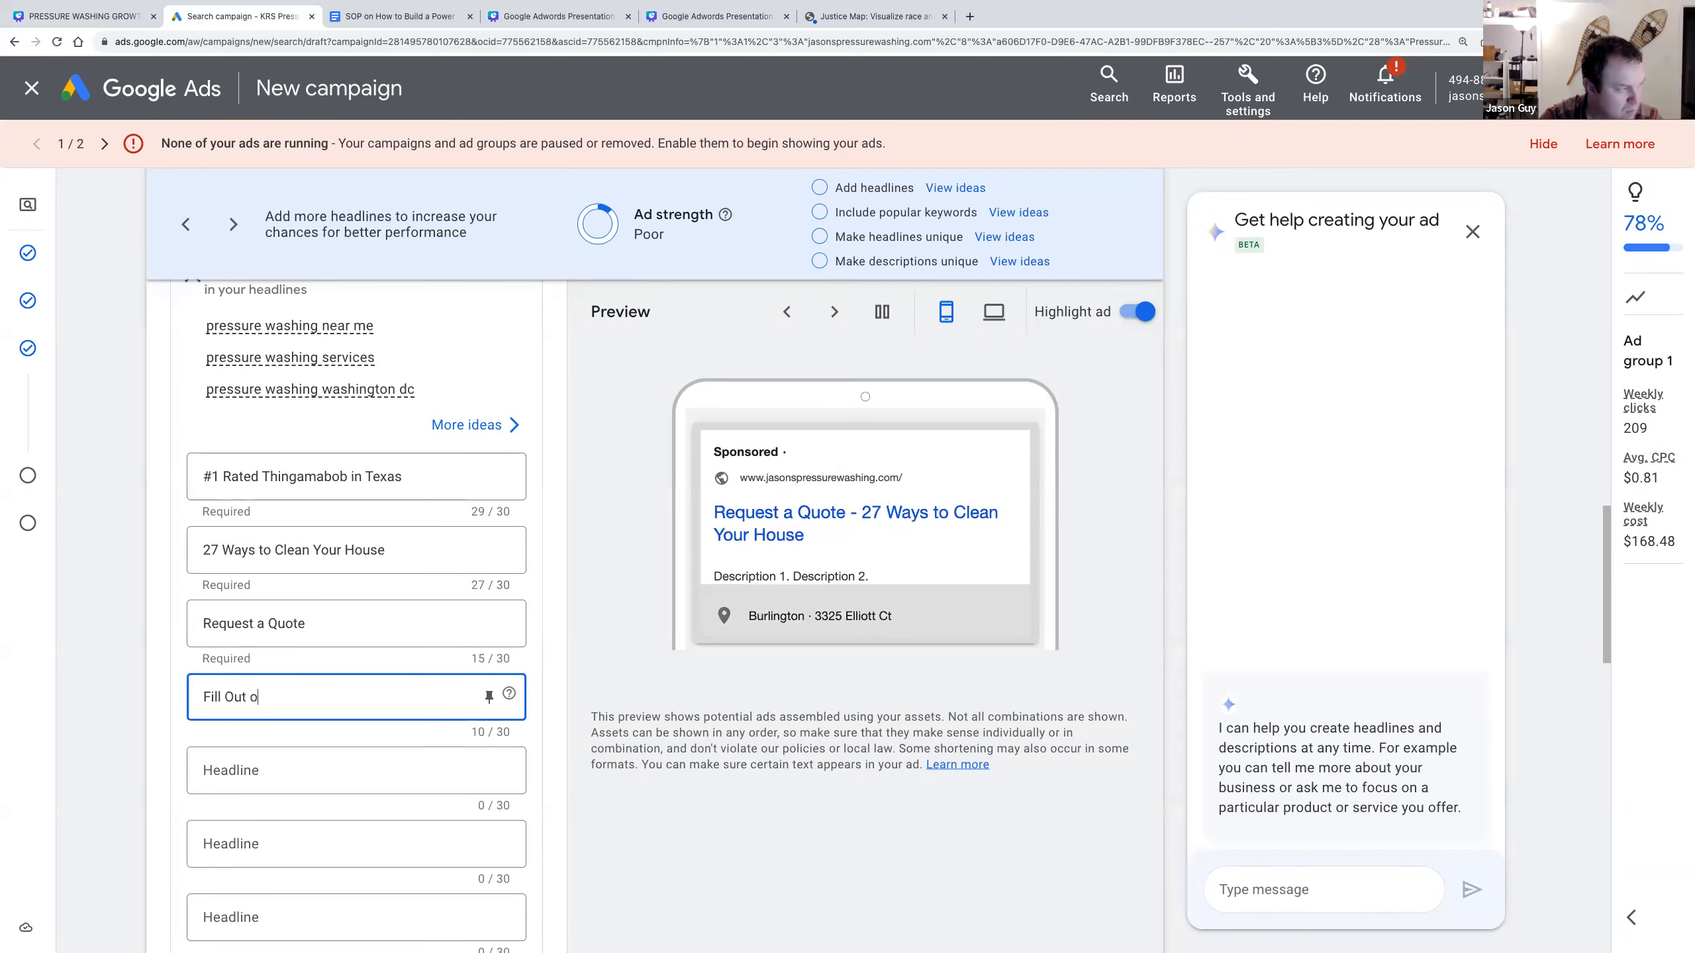
pyautogui.write(' Form')
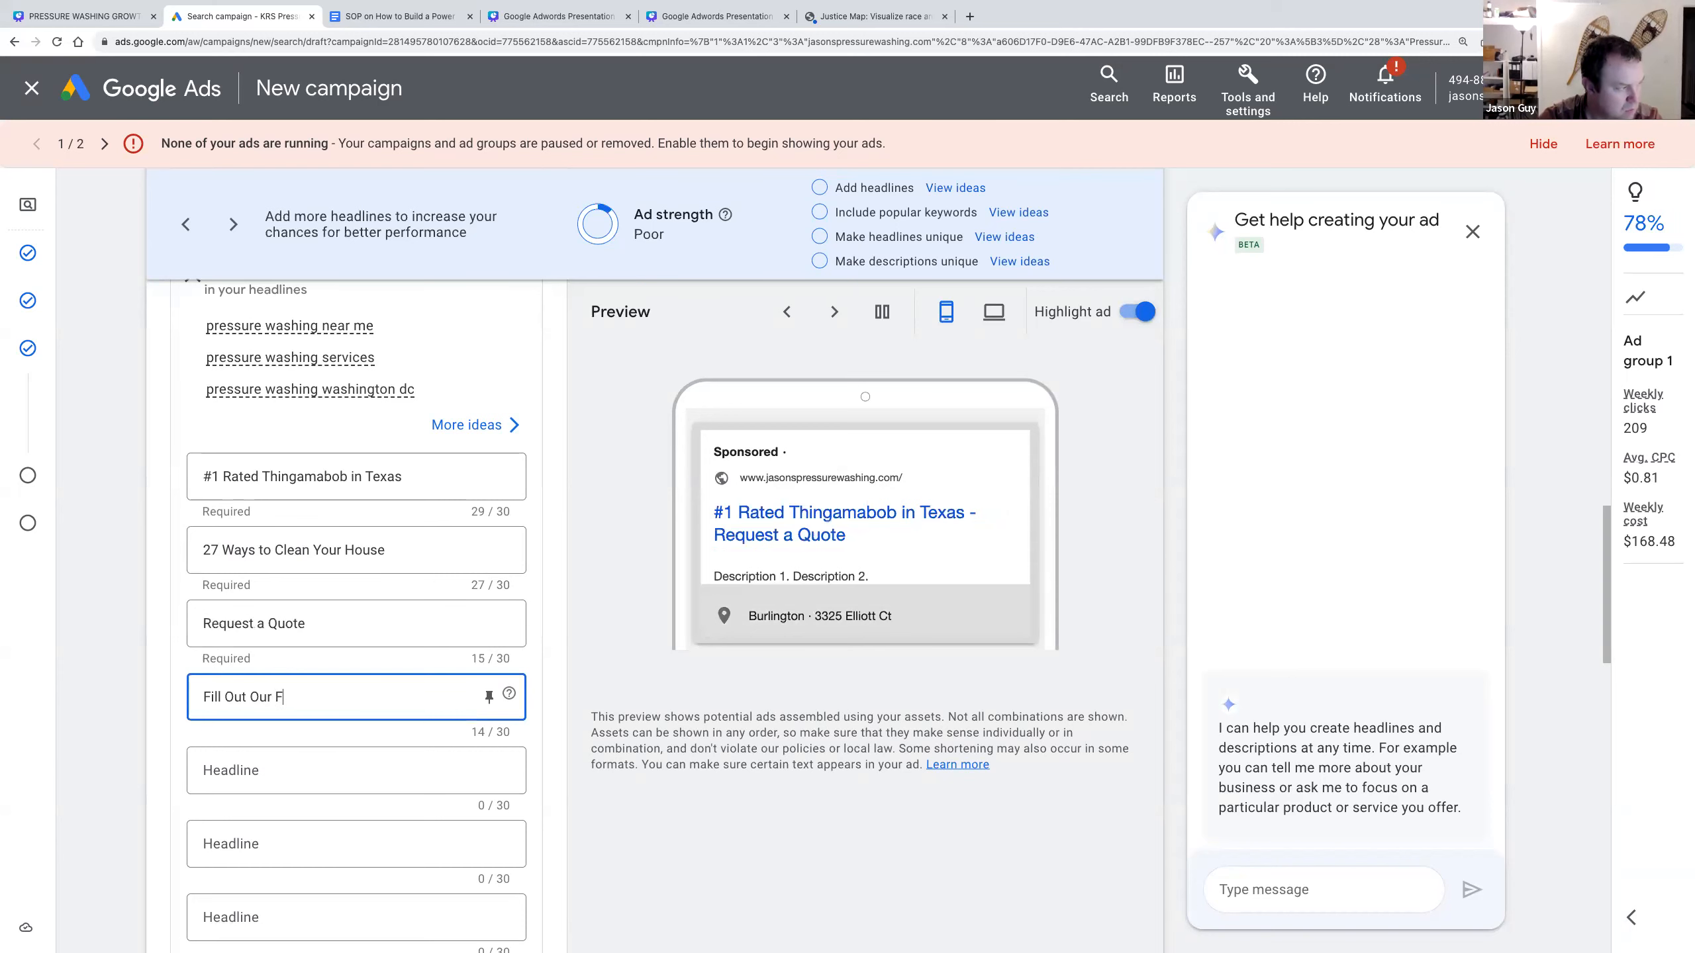
# - Enter the company name Jason's Pressure Washing as the fifth headline
pyautogui.click(259, 768)
pyautogui.write('Jason P')
pyautogui.press('BackSpace')
pyautogui.press('BackSpace')
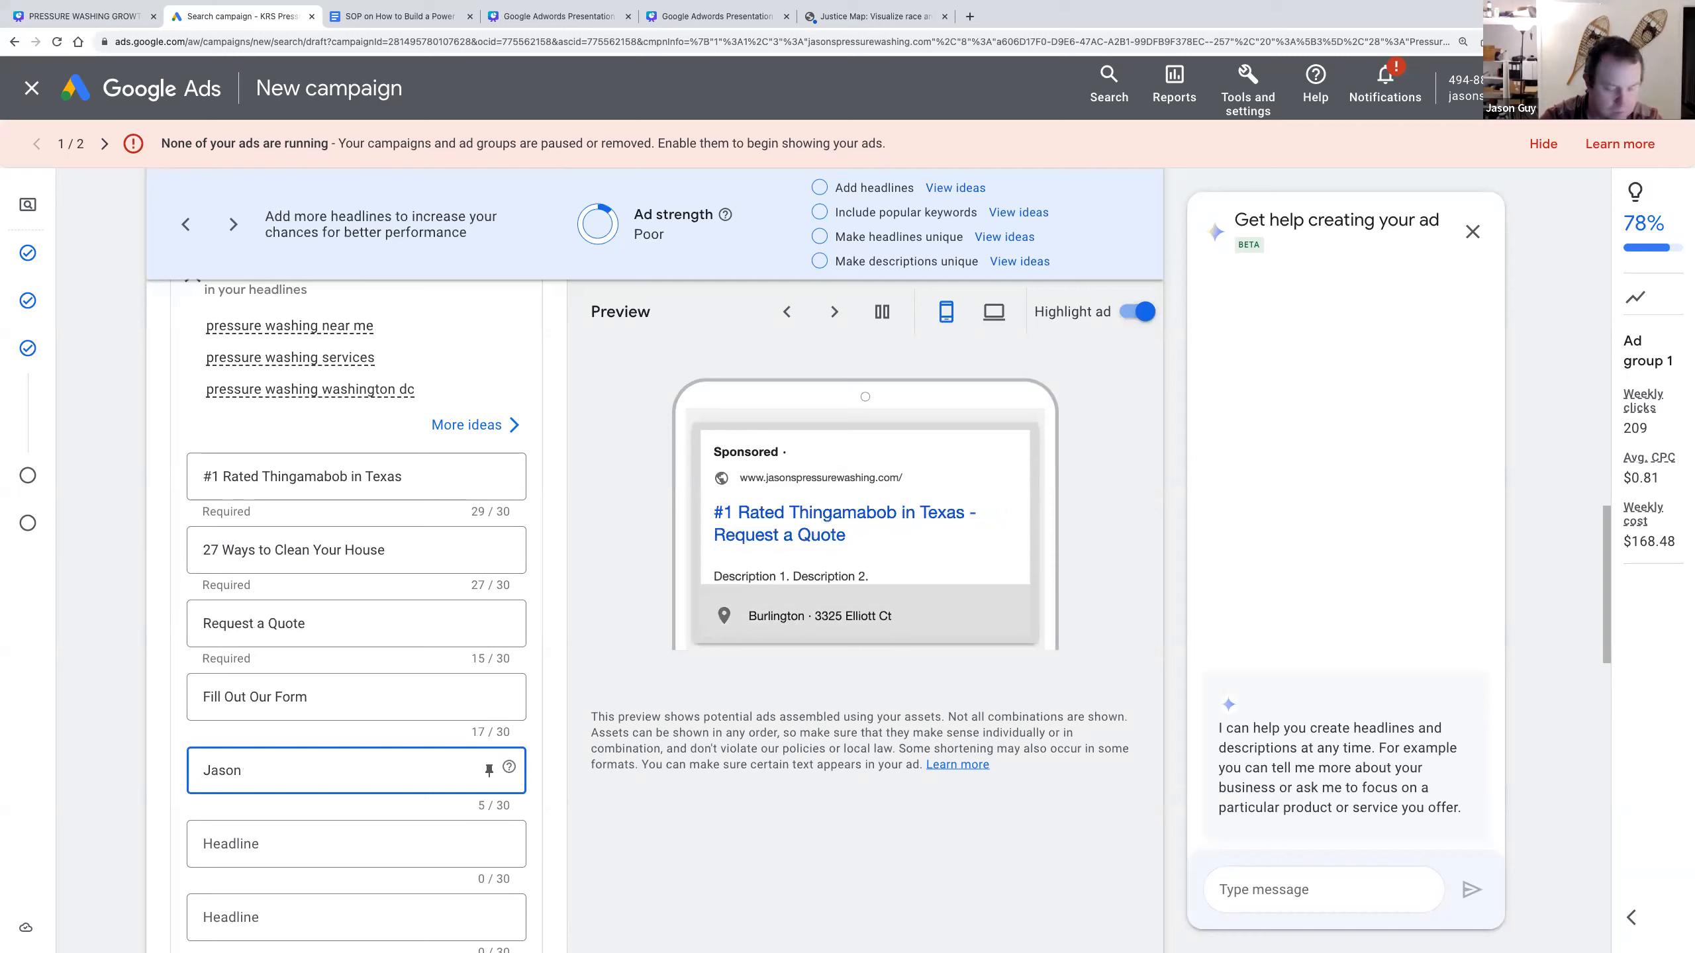
pyautogui.write("'s Pressure Washing")
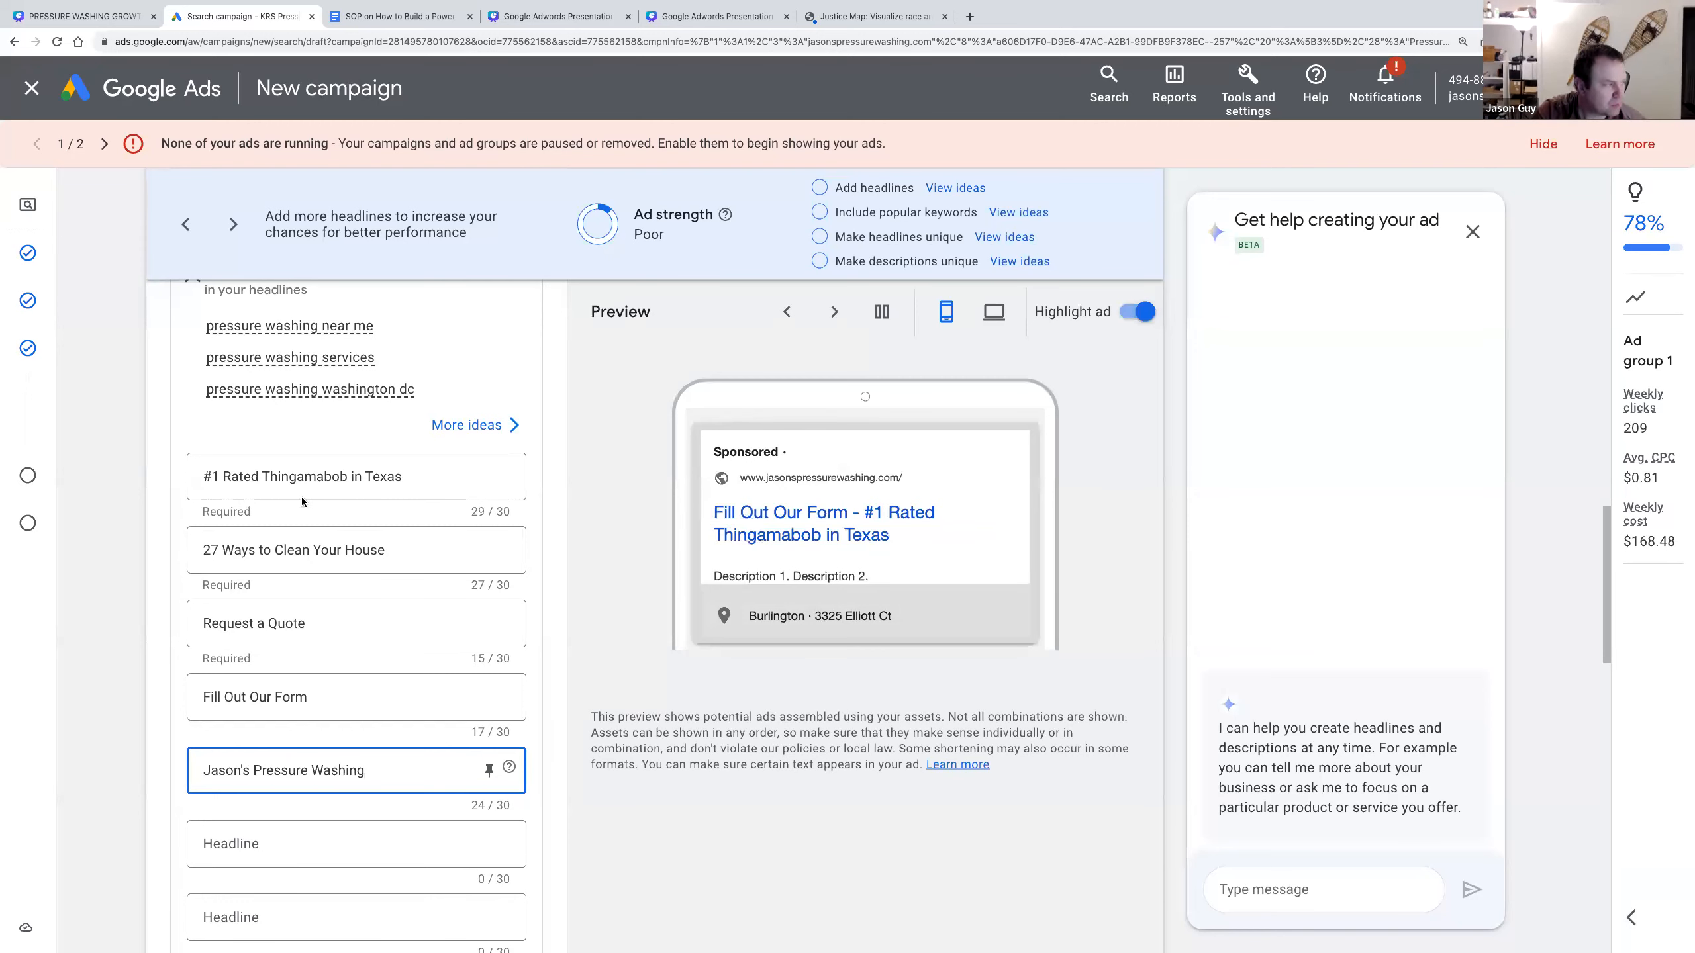
# - Review the entered headlines one by one, highlighting the rating, house cleaning, quote and company name texts
pyautogui.doubleClick(288, 480)
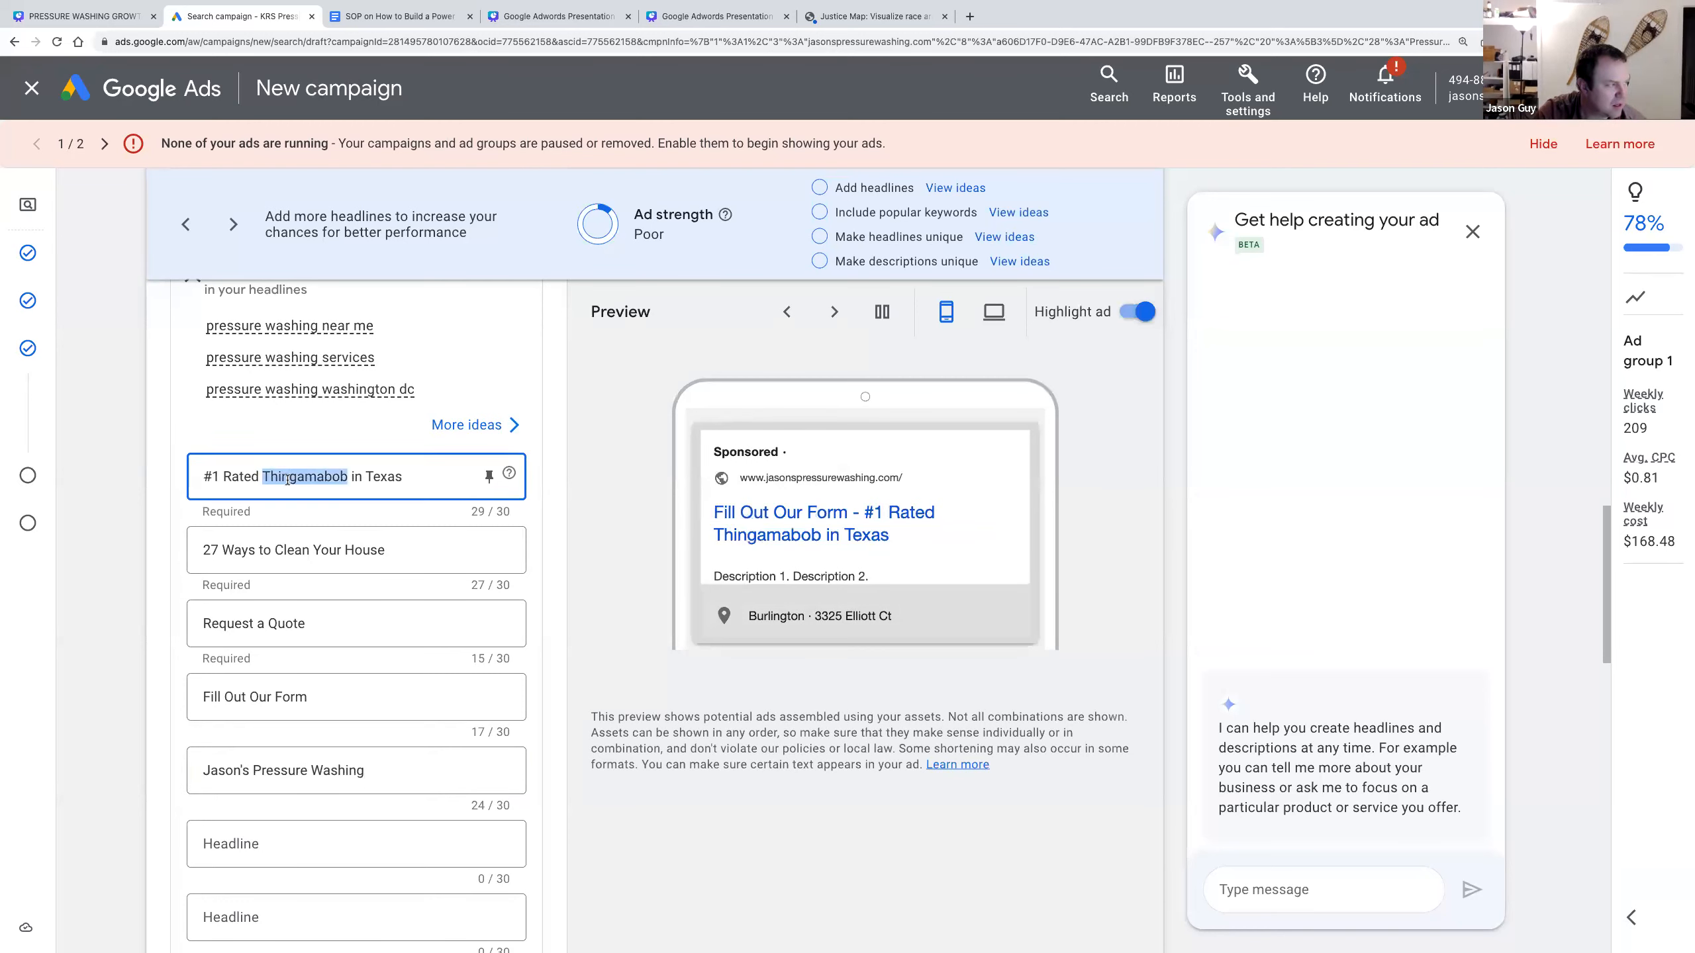
pyautogui.tripleClick(242, 474)
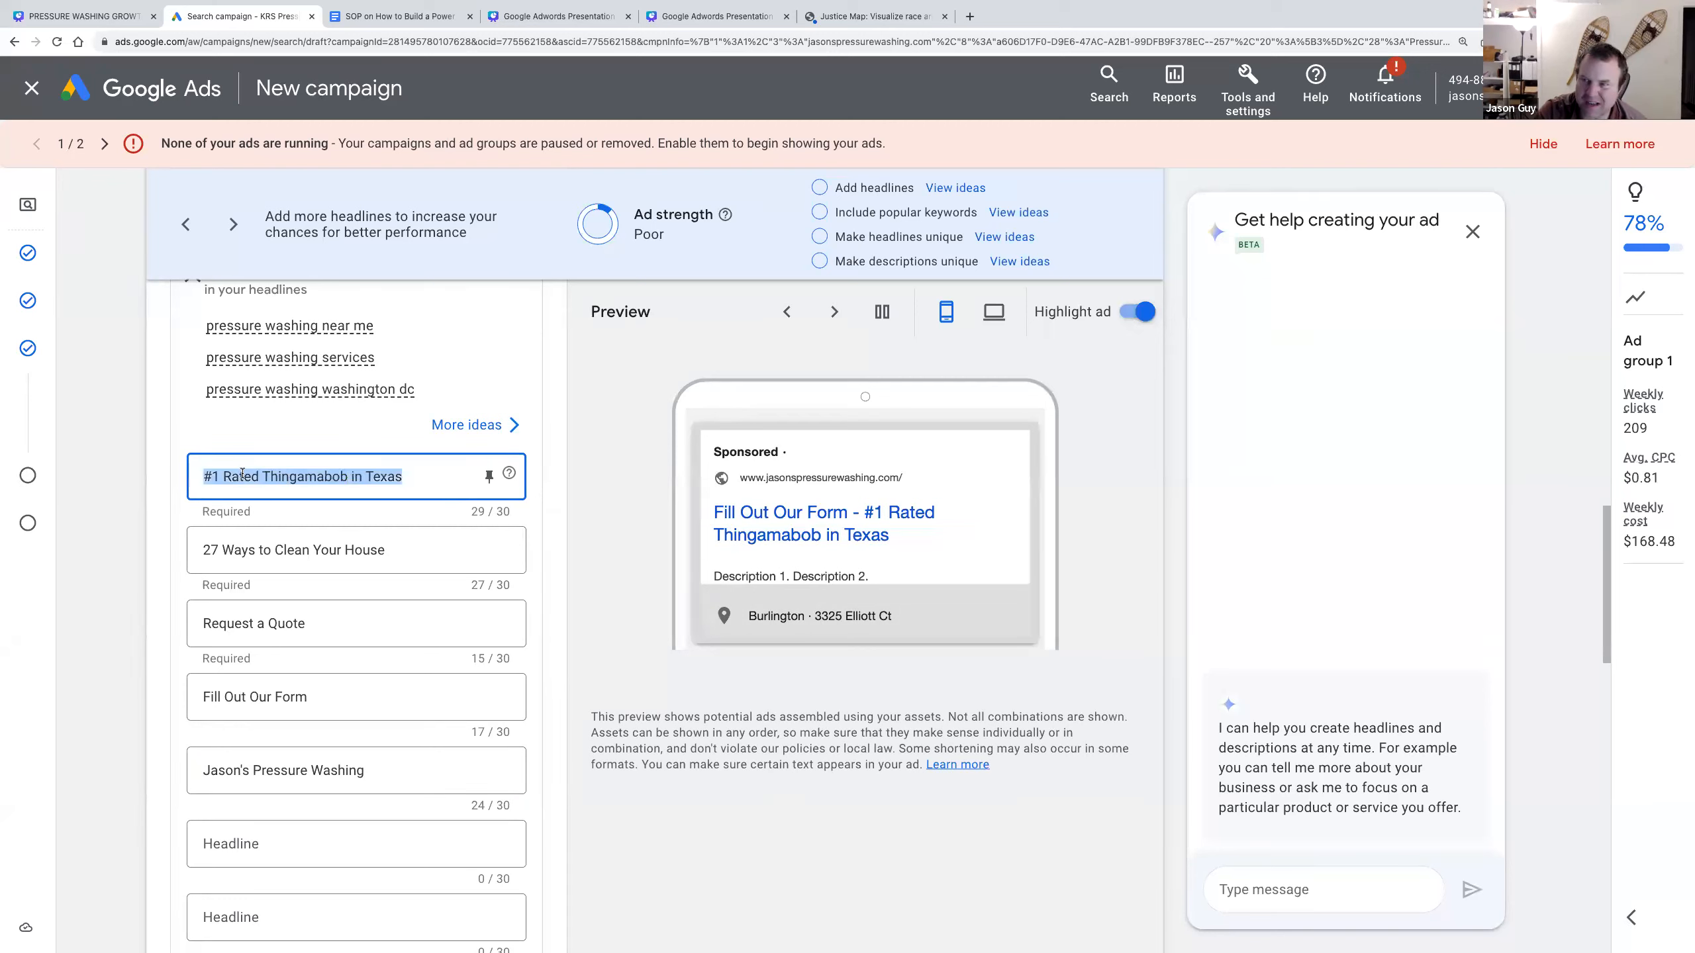
pyautogui.tripleClick(251, 552)
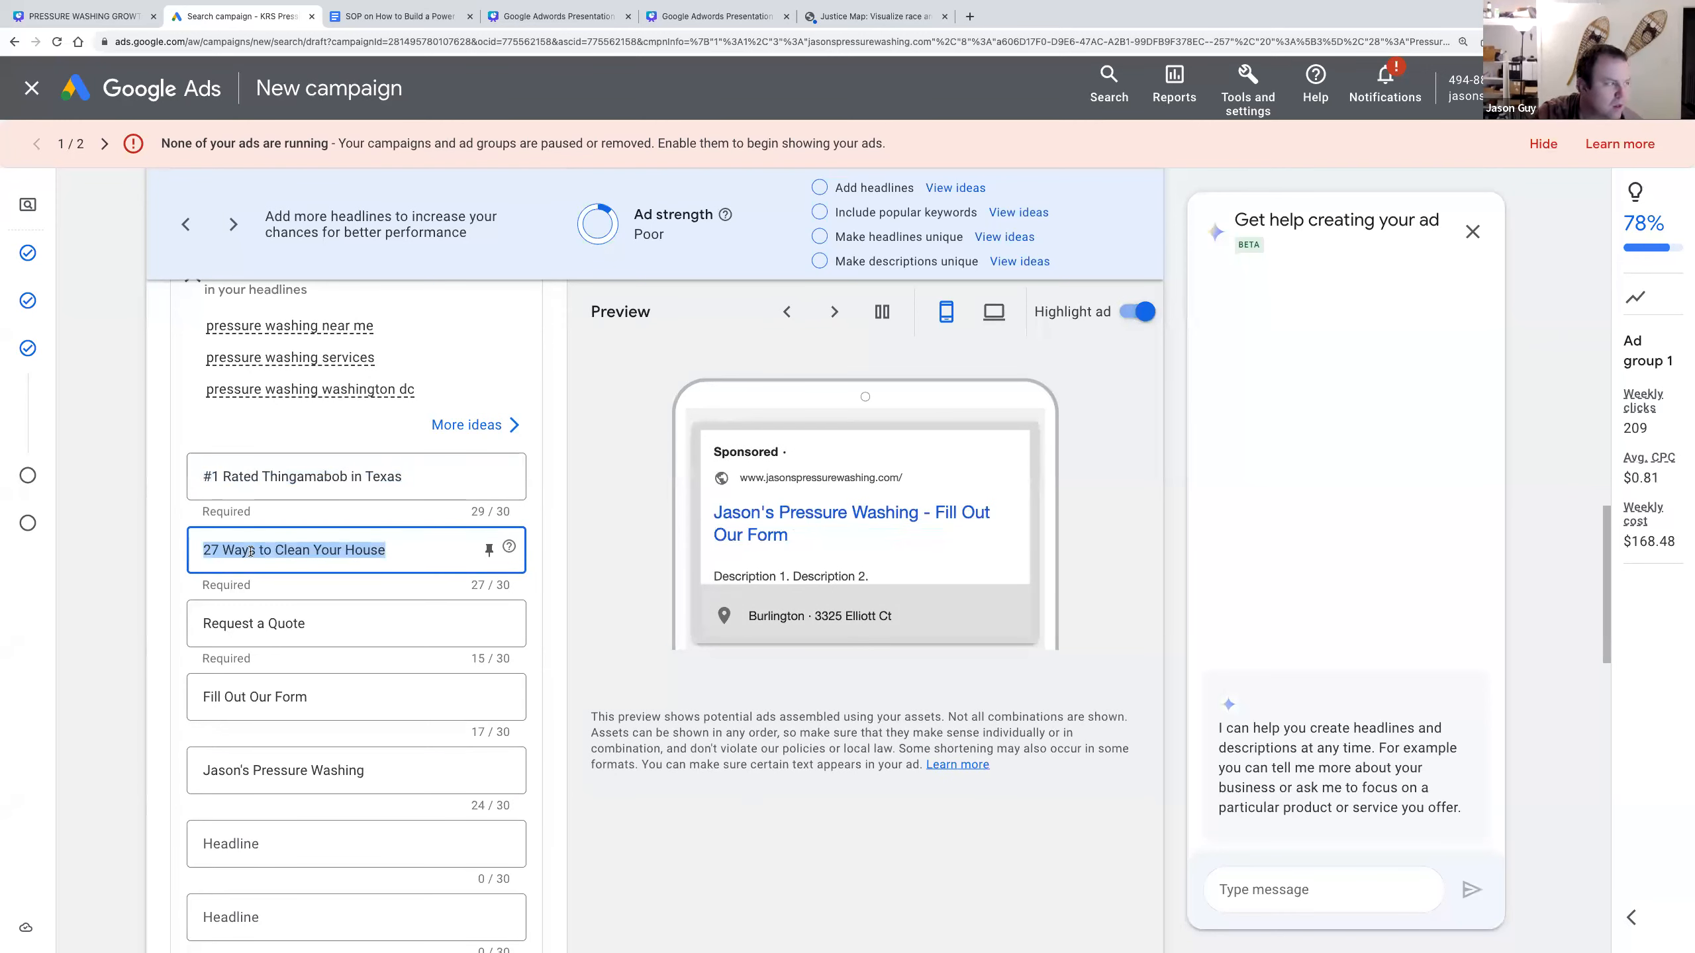
pyautogui.tripleClick(229, 622)
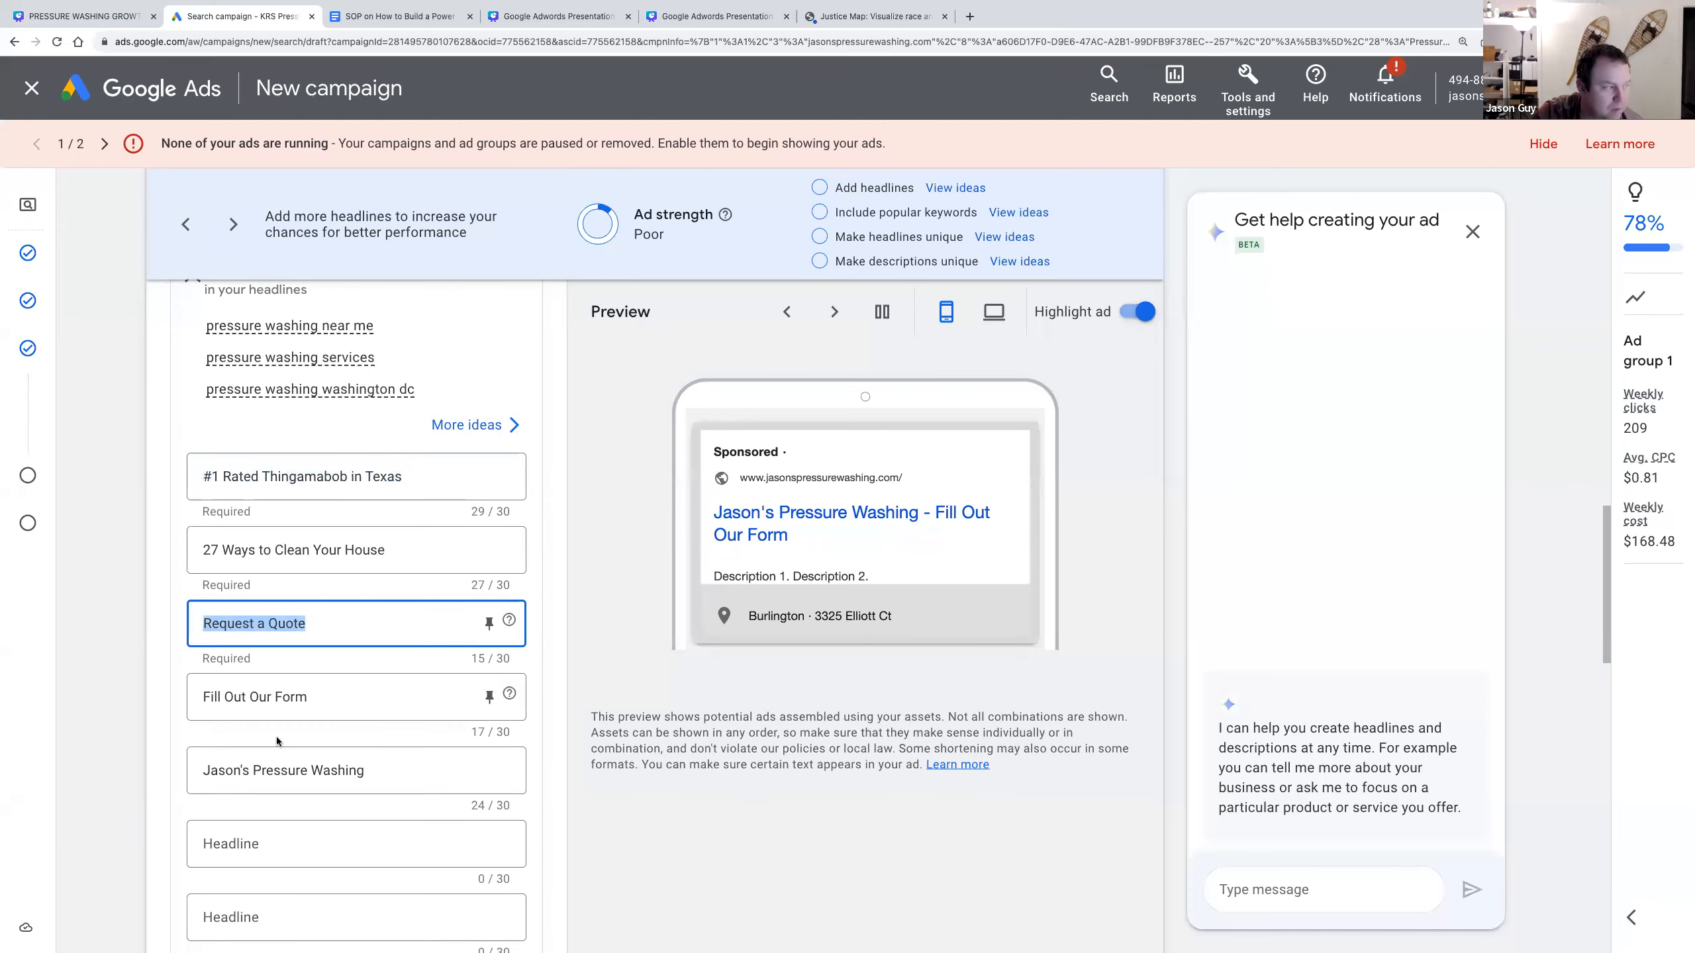
pyautogui.doubleClick(236, 768)
pyautogui.tripleClick(236, 769)
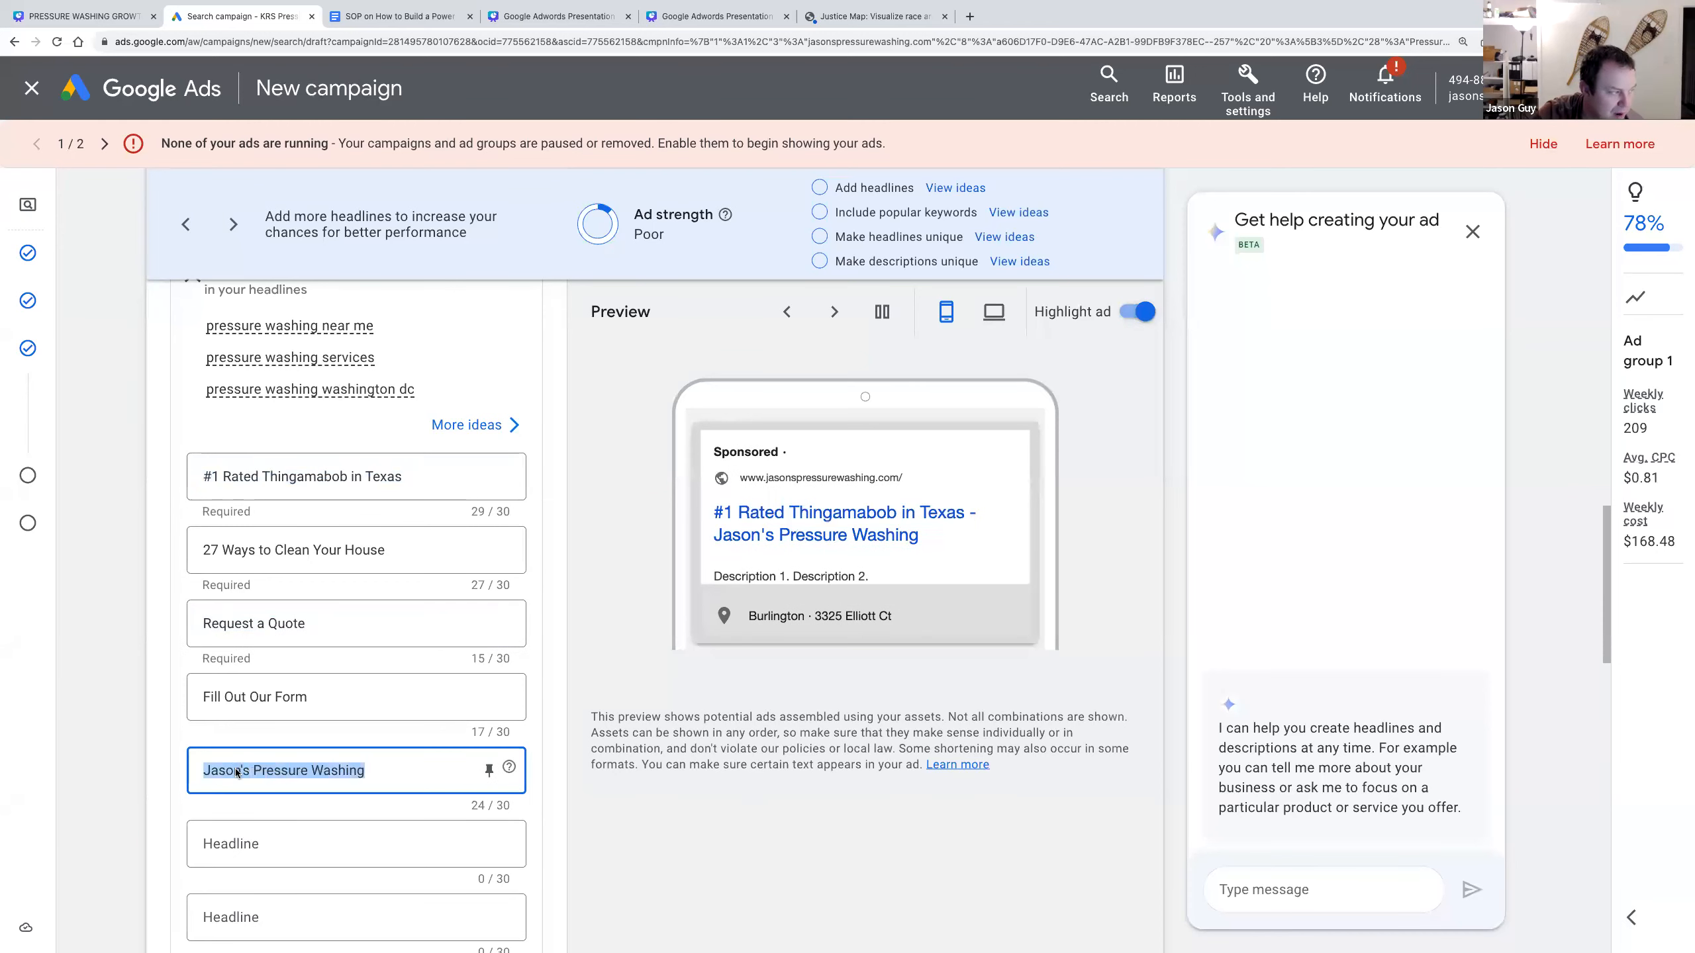
pyautogui.tripleClick(238, 624)
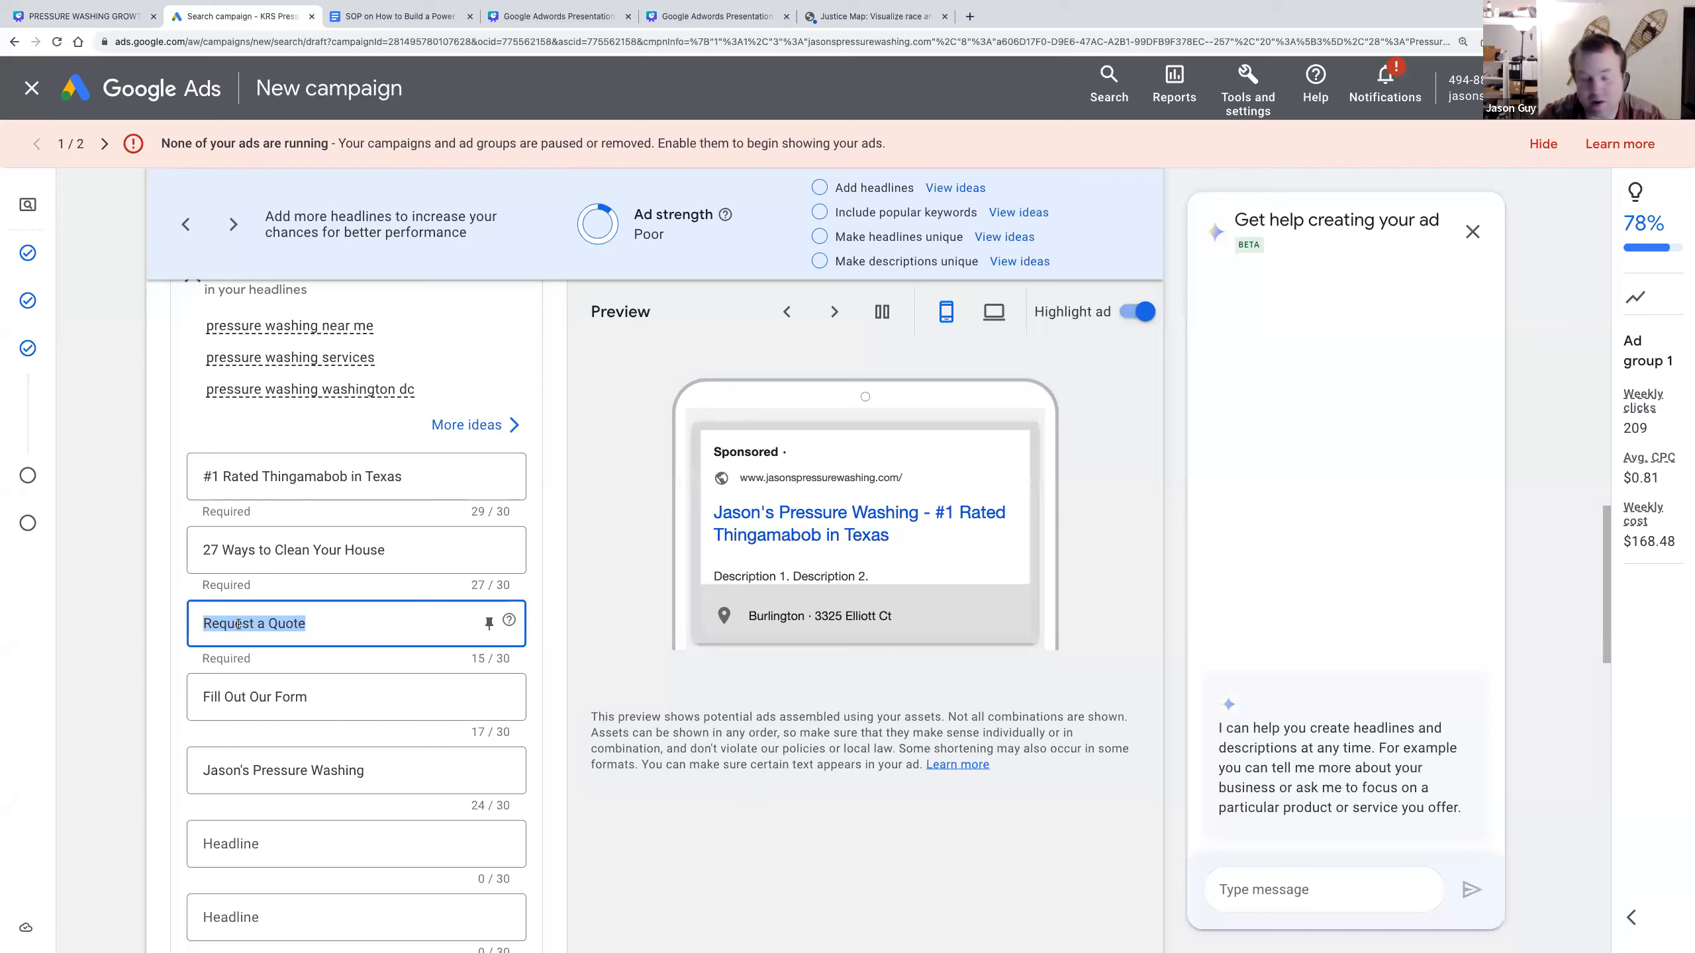
pyautogui.moveTo(115, 701)
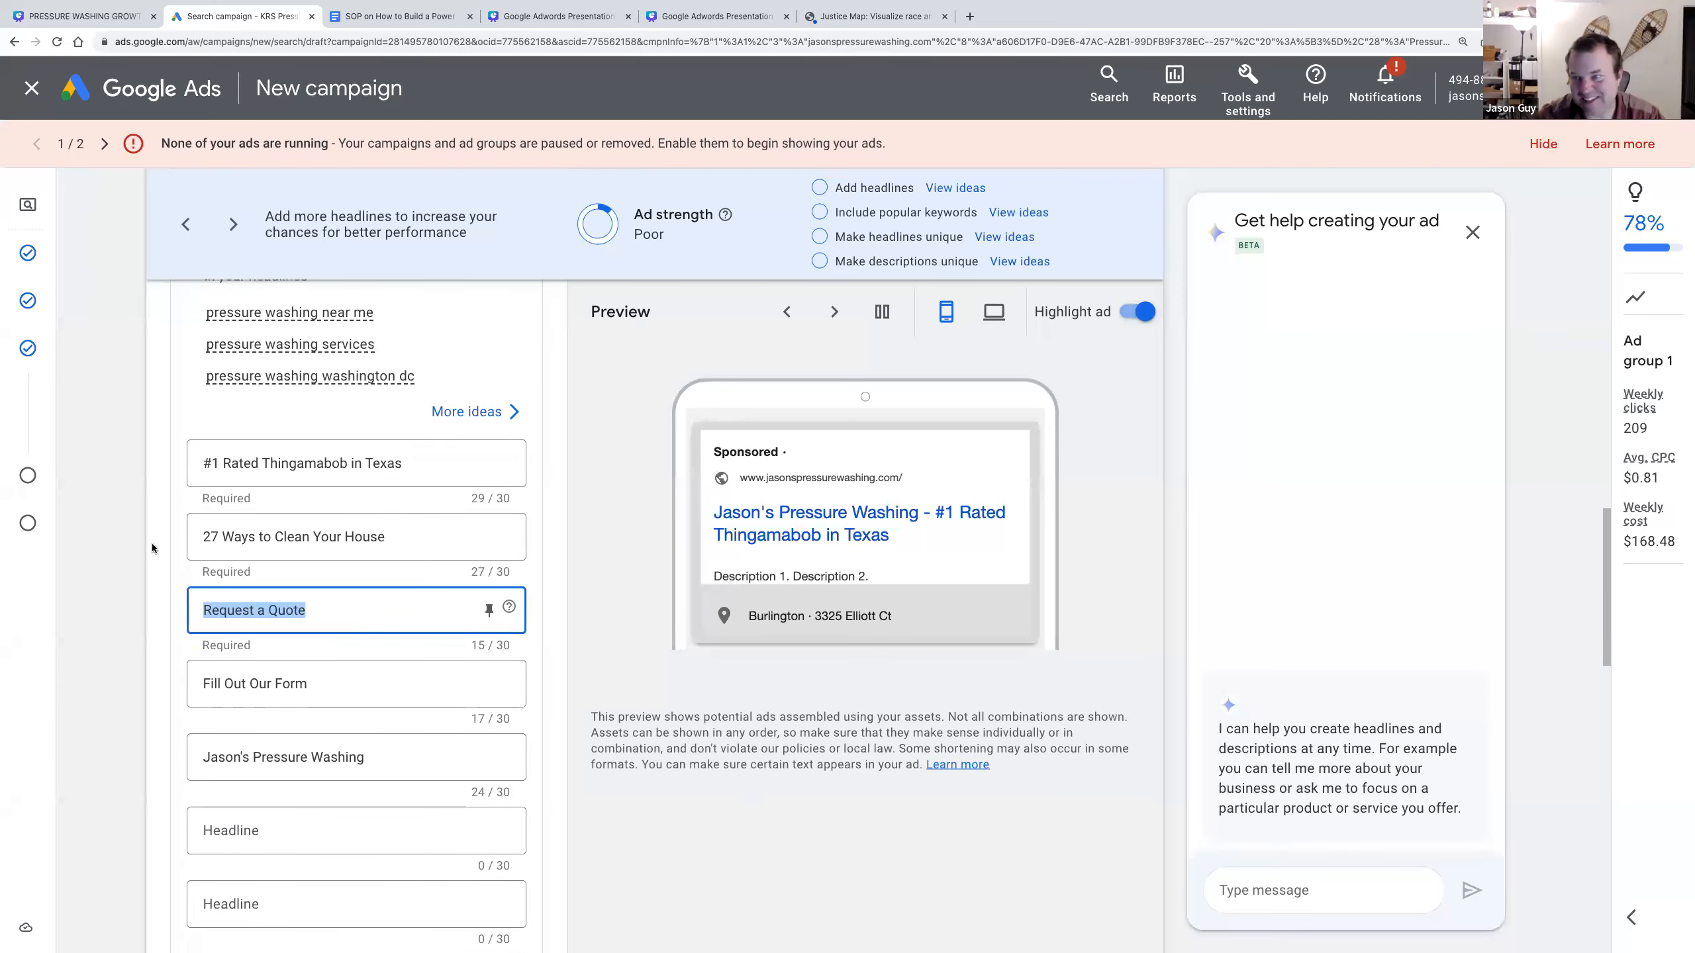
# - Enter "We are a great pressure washing company. Request a free quote on our website here." as the ad's first description
pyautogui.scroll(-1, 151, 544)
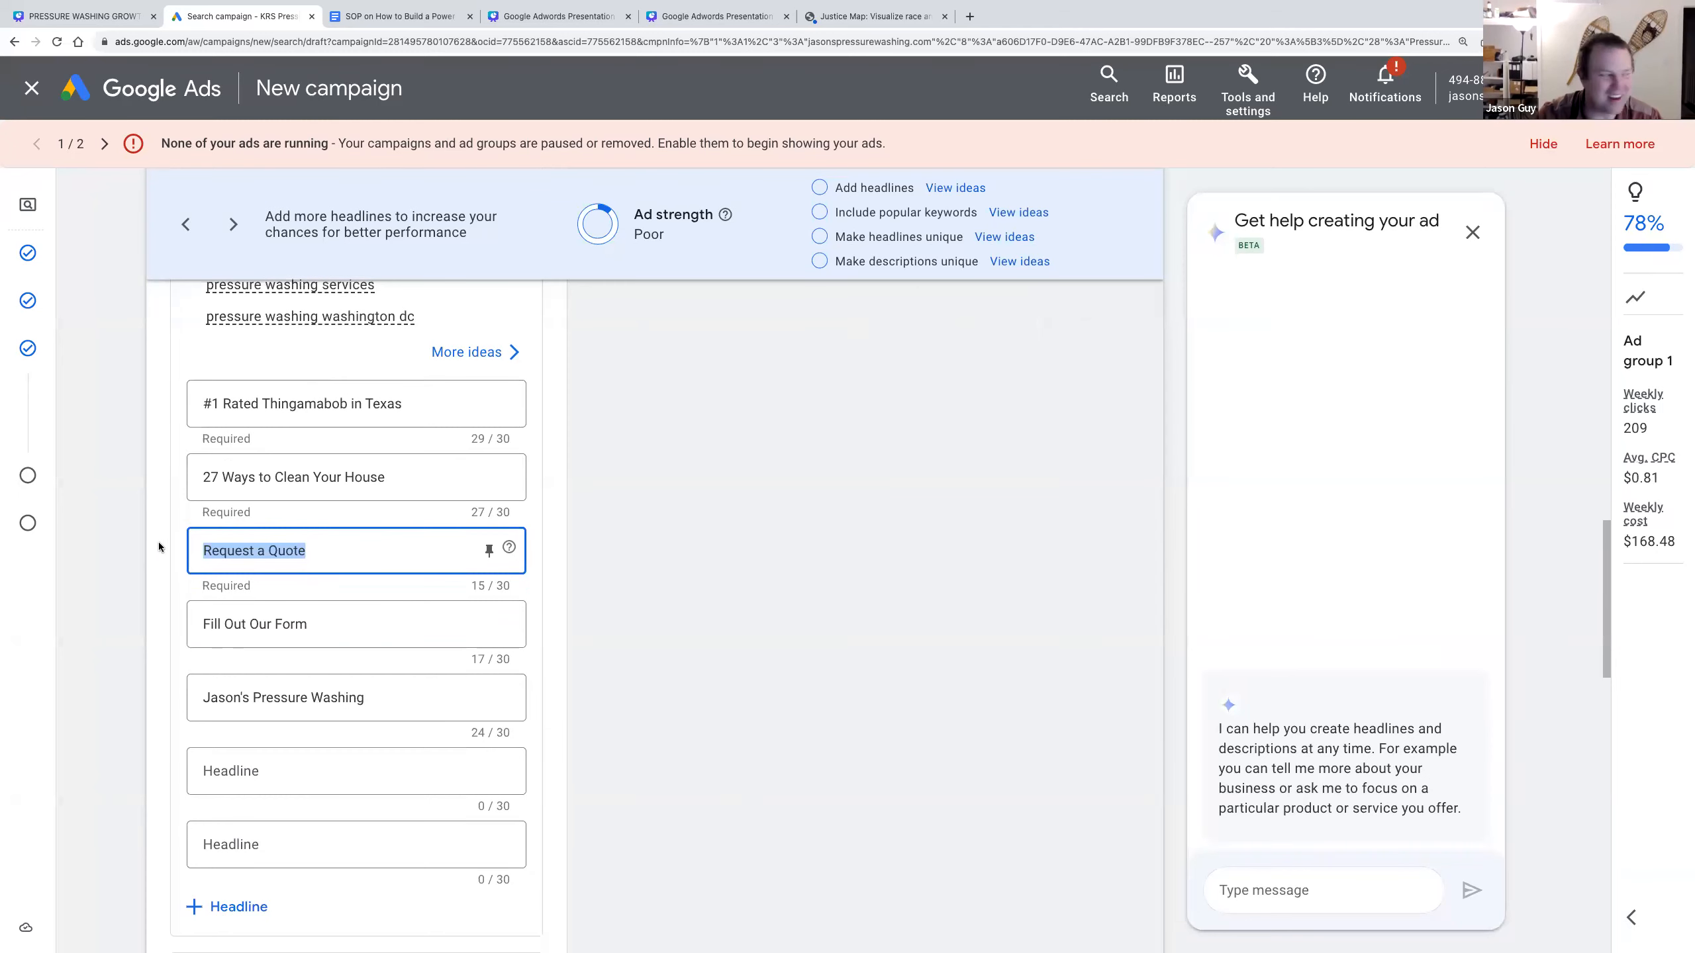
pyautogui.click(159, 548)
pyautogui.scroll(-6, 158, 547)
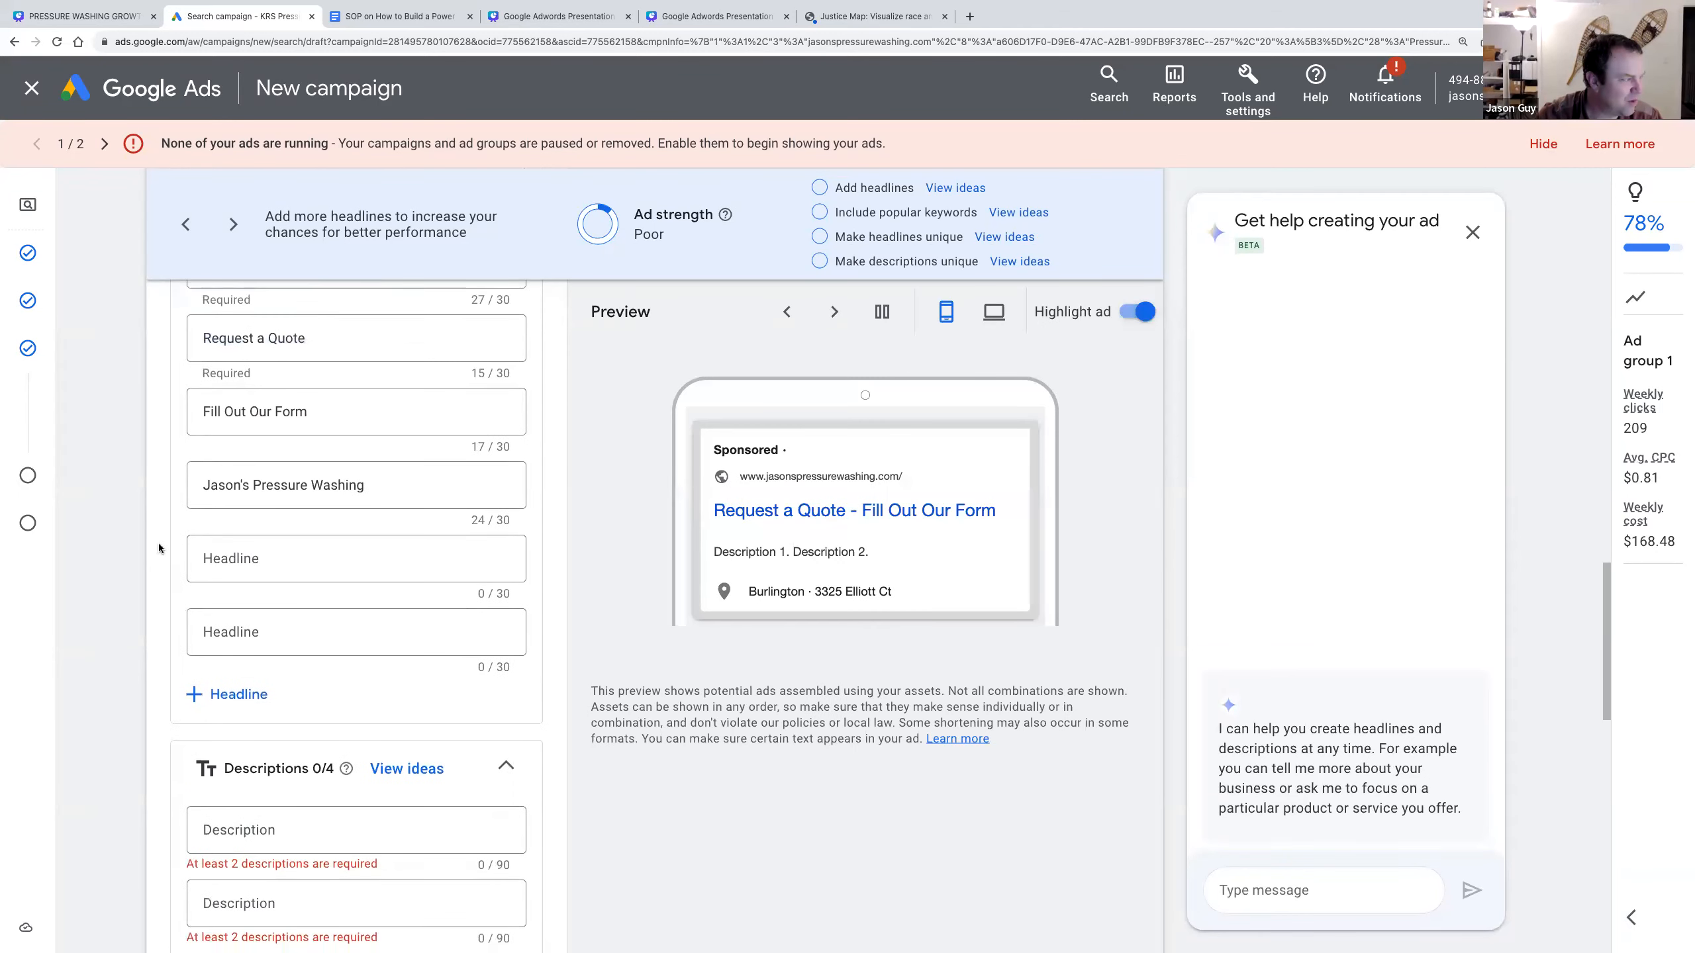
pyautogui.scroll(-1, 159, 548)
pyautogui.click(243, 556)
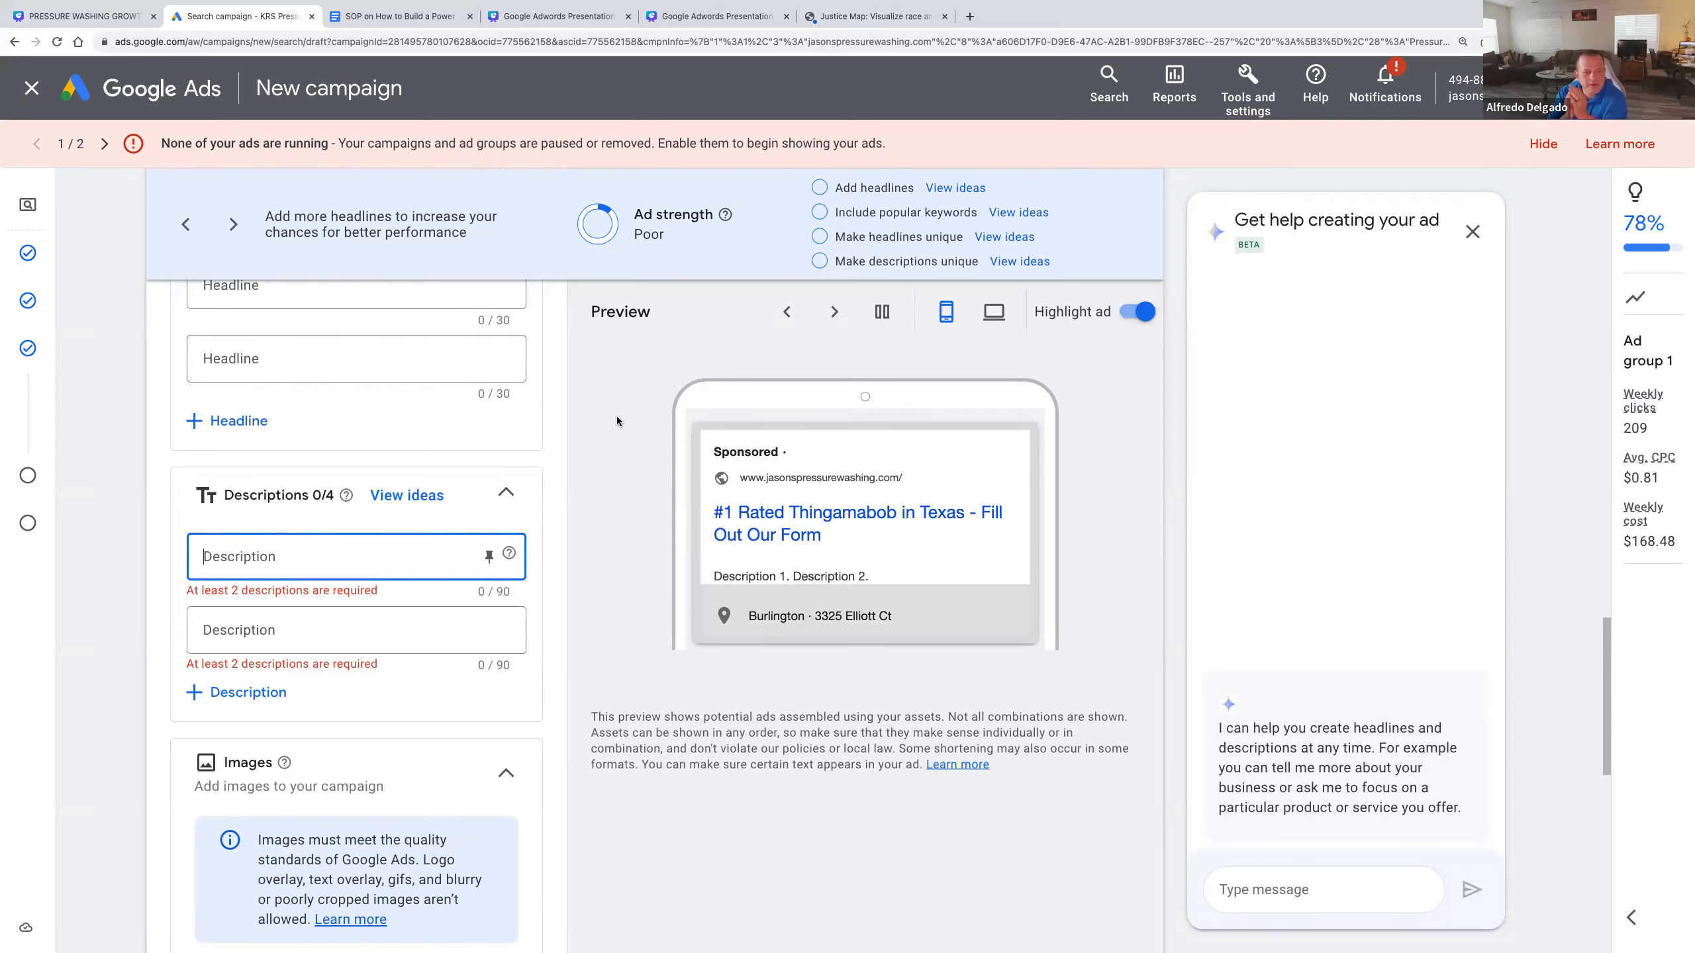
pyautogui.scroll(-1, 616, 420)
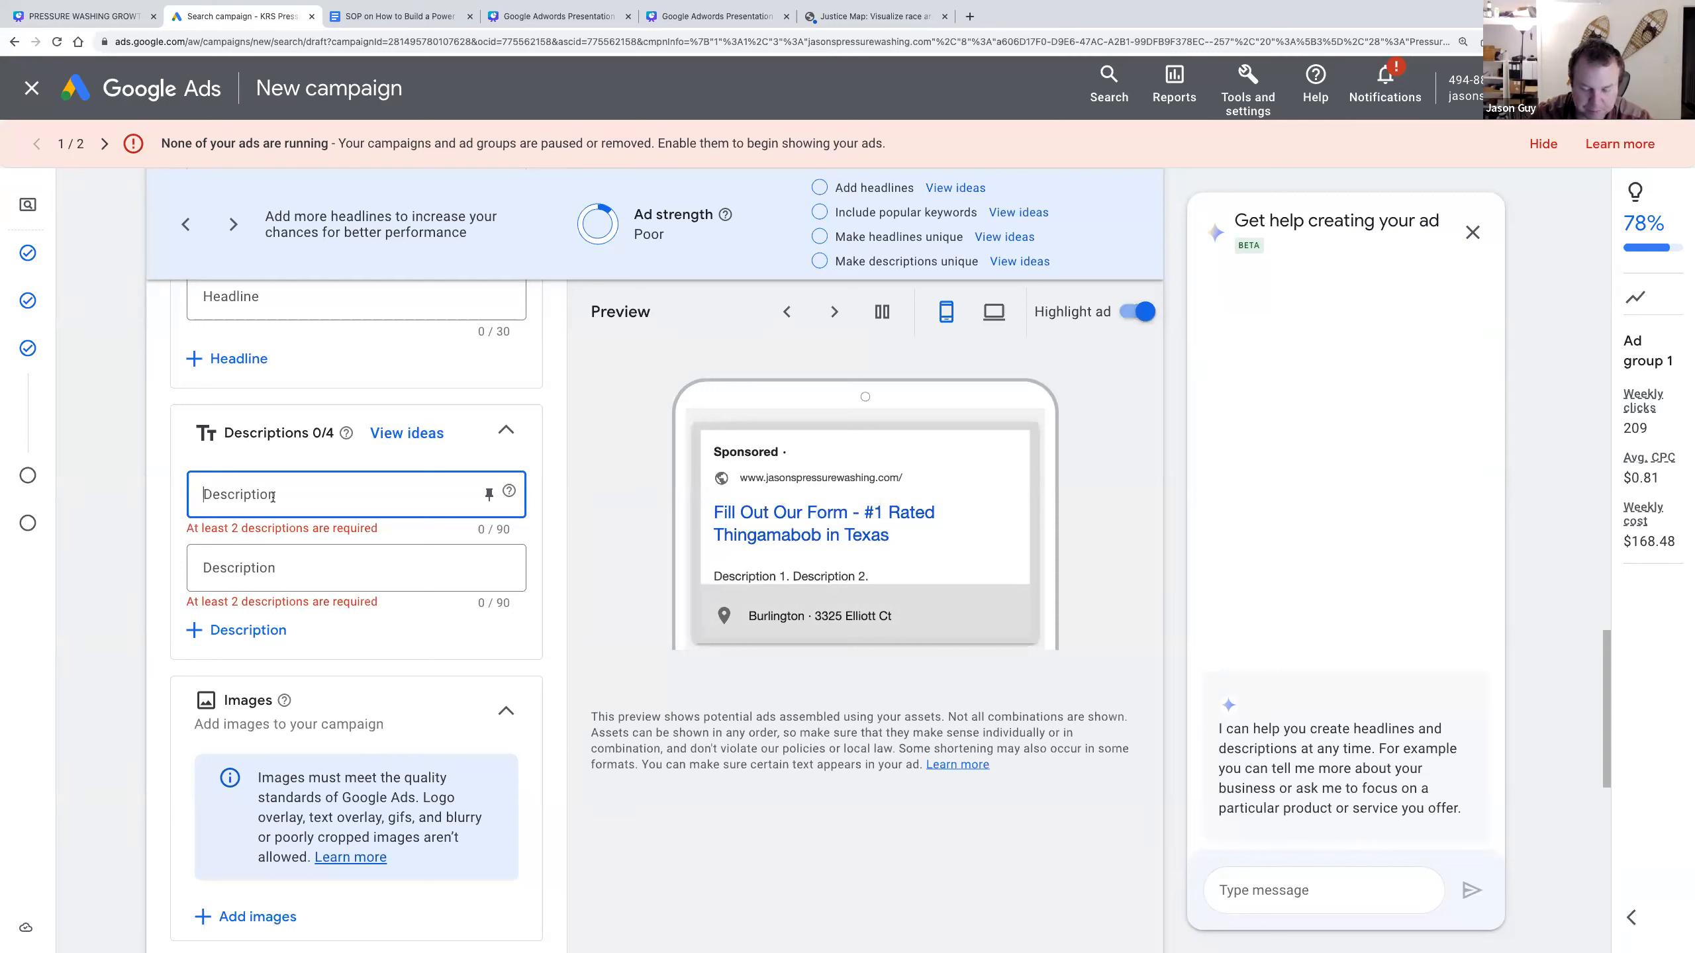
pyautogui.write('We')
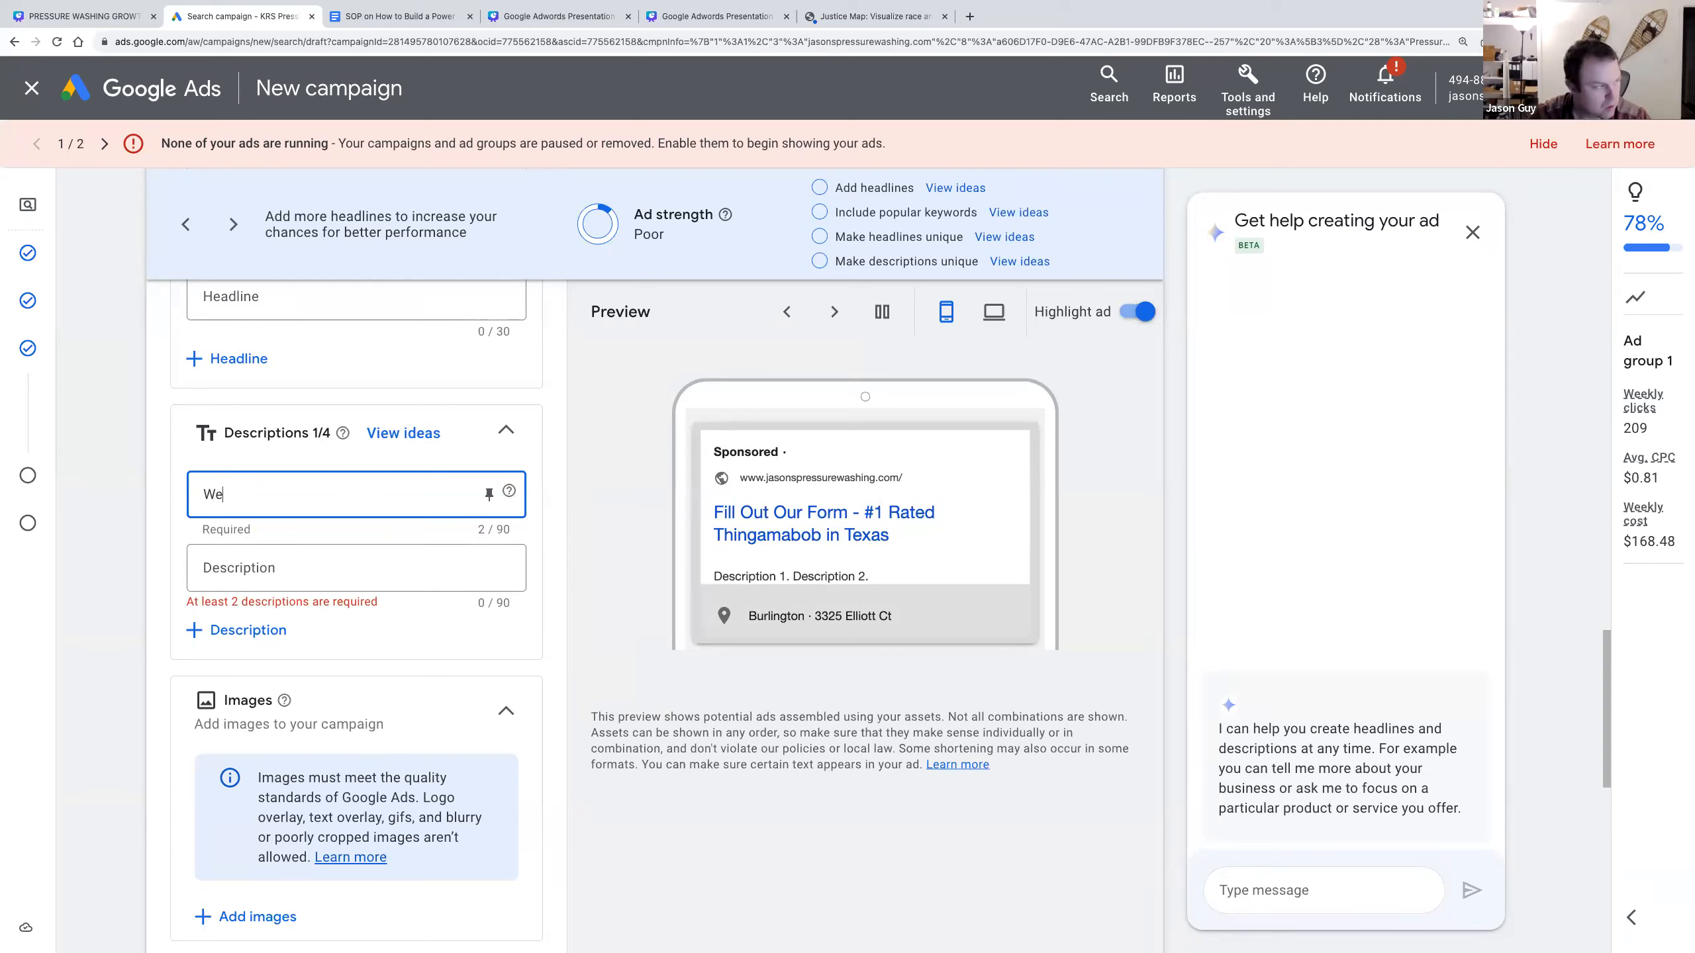
pyautogui.write(' are a great pressure washing compan')
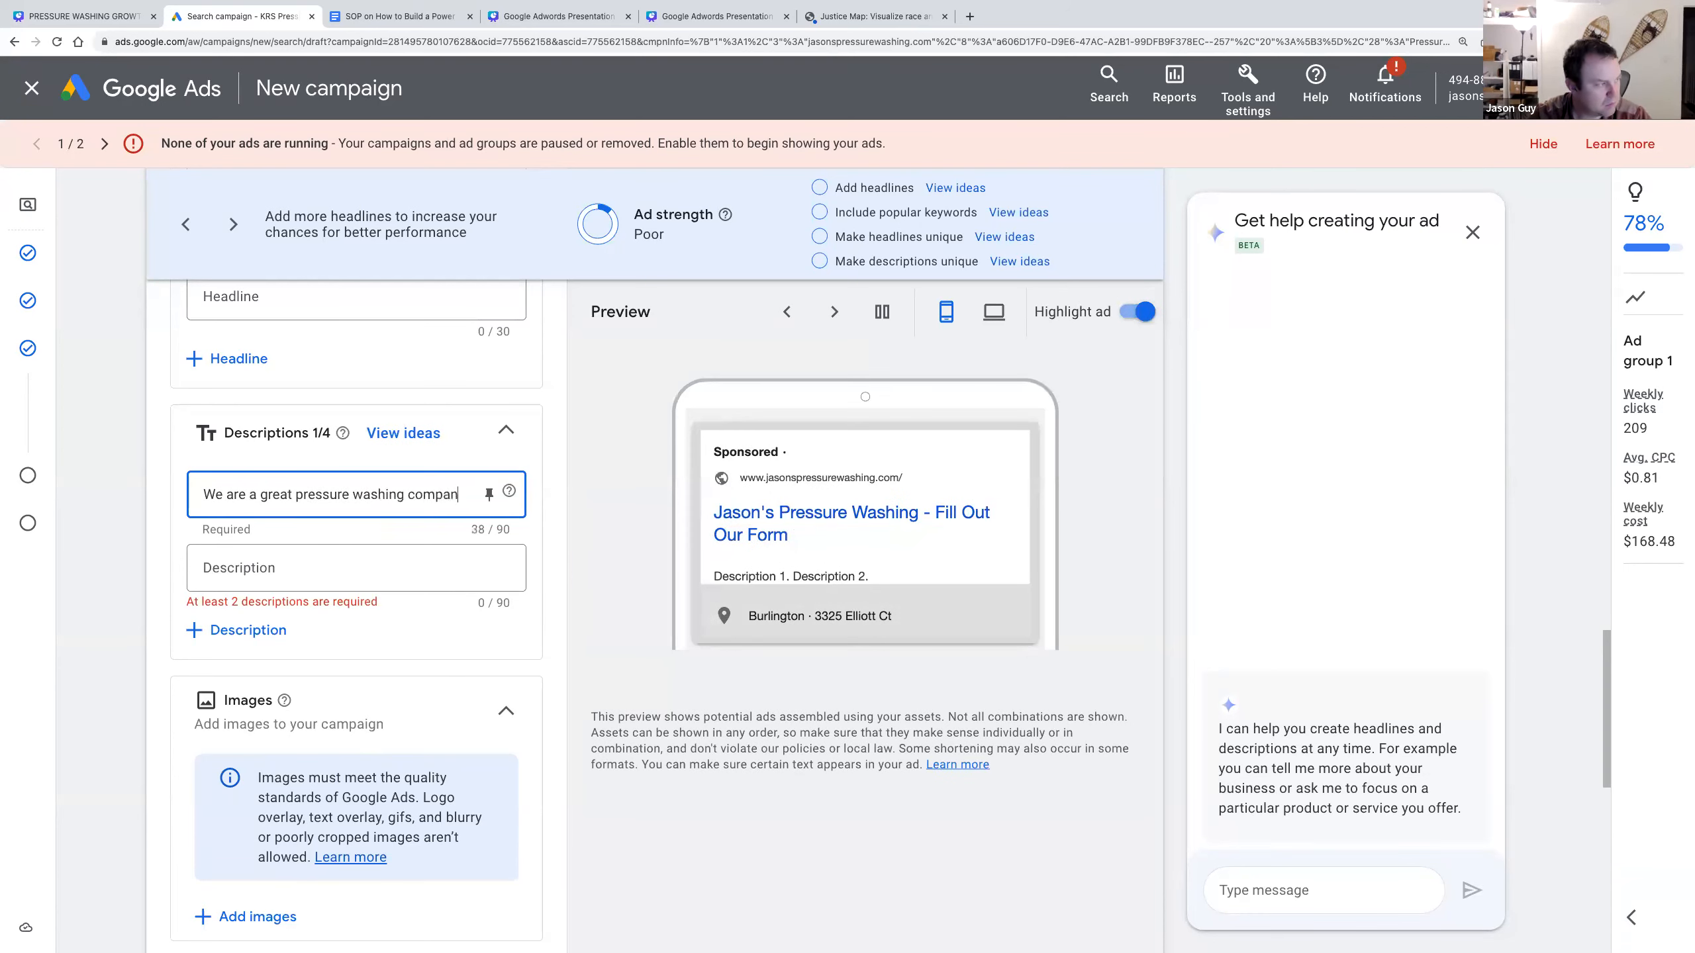
pyautogui.write('y. Request')
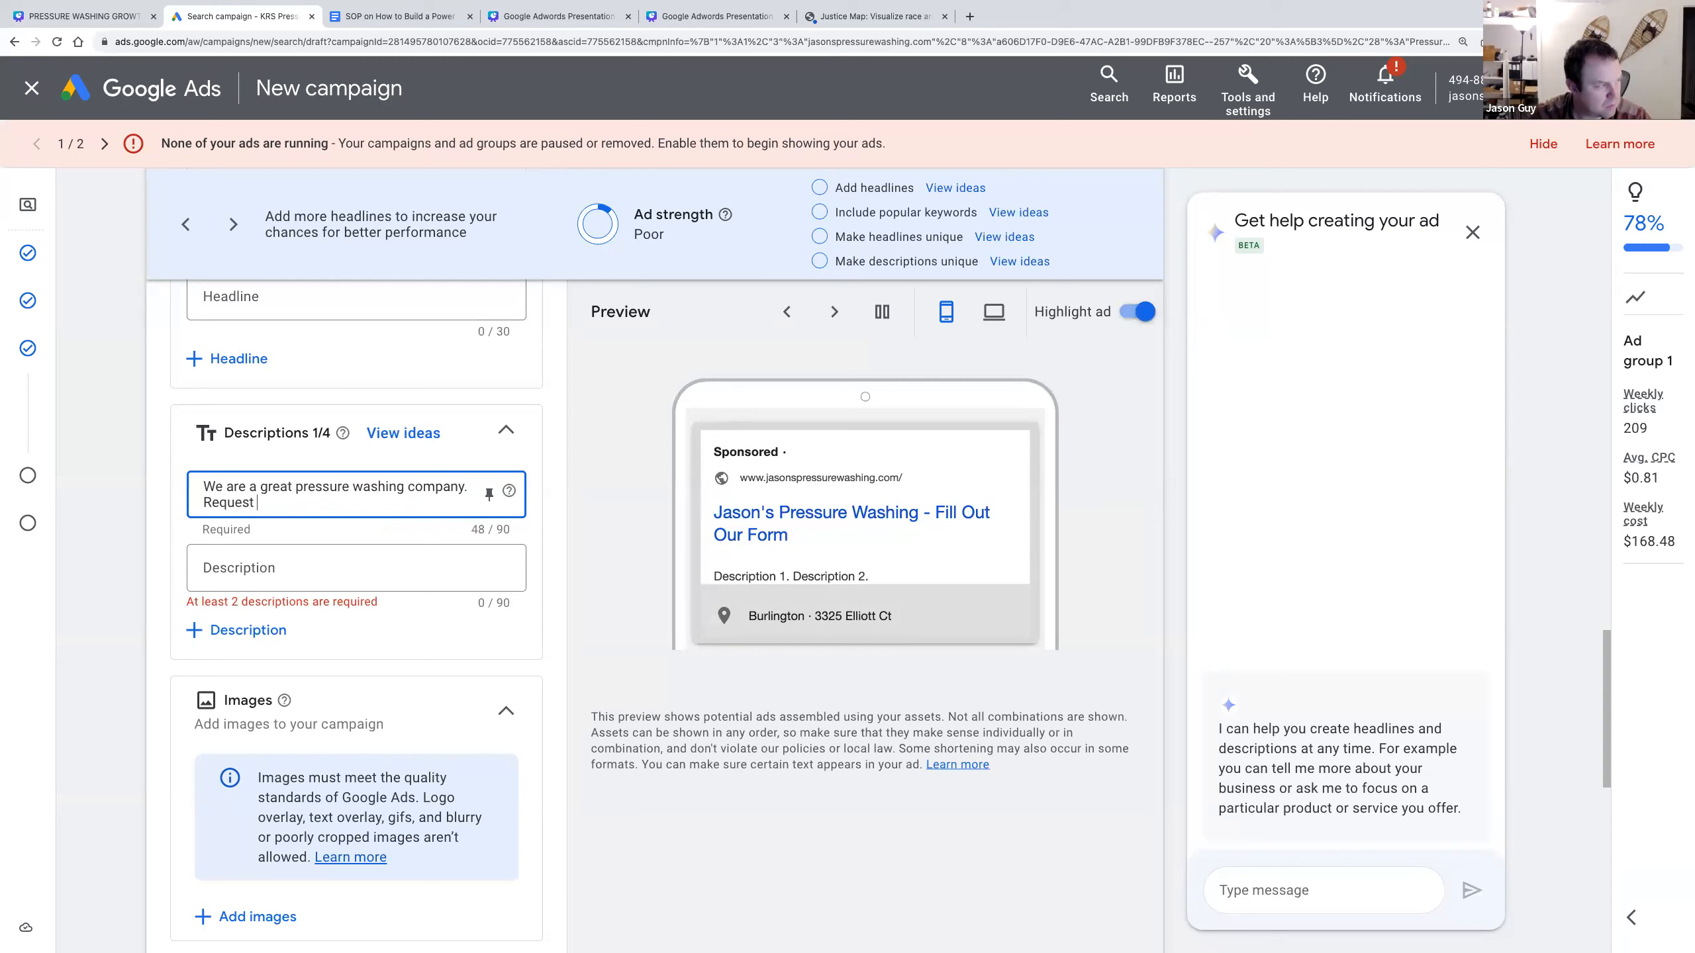
pyautogui.write(' a free quote o')
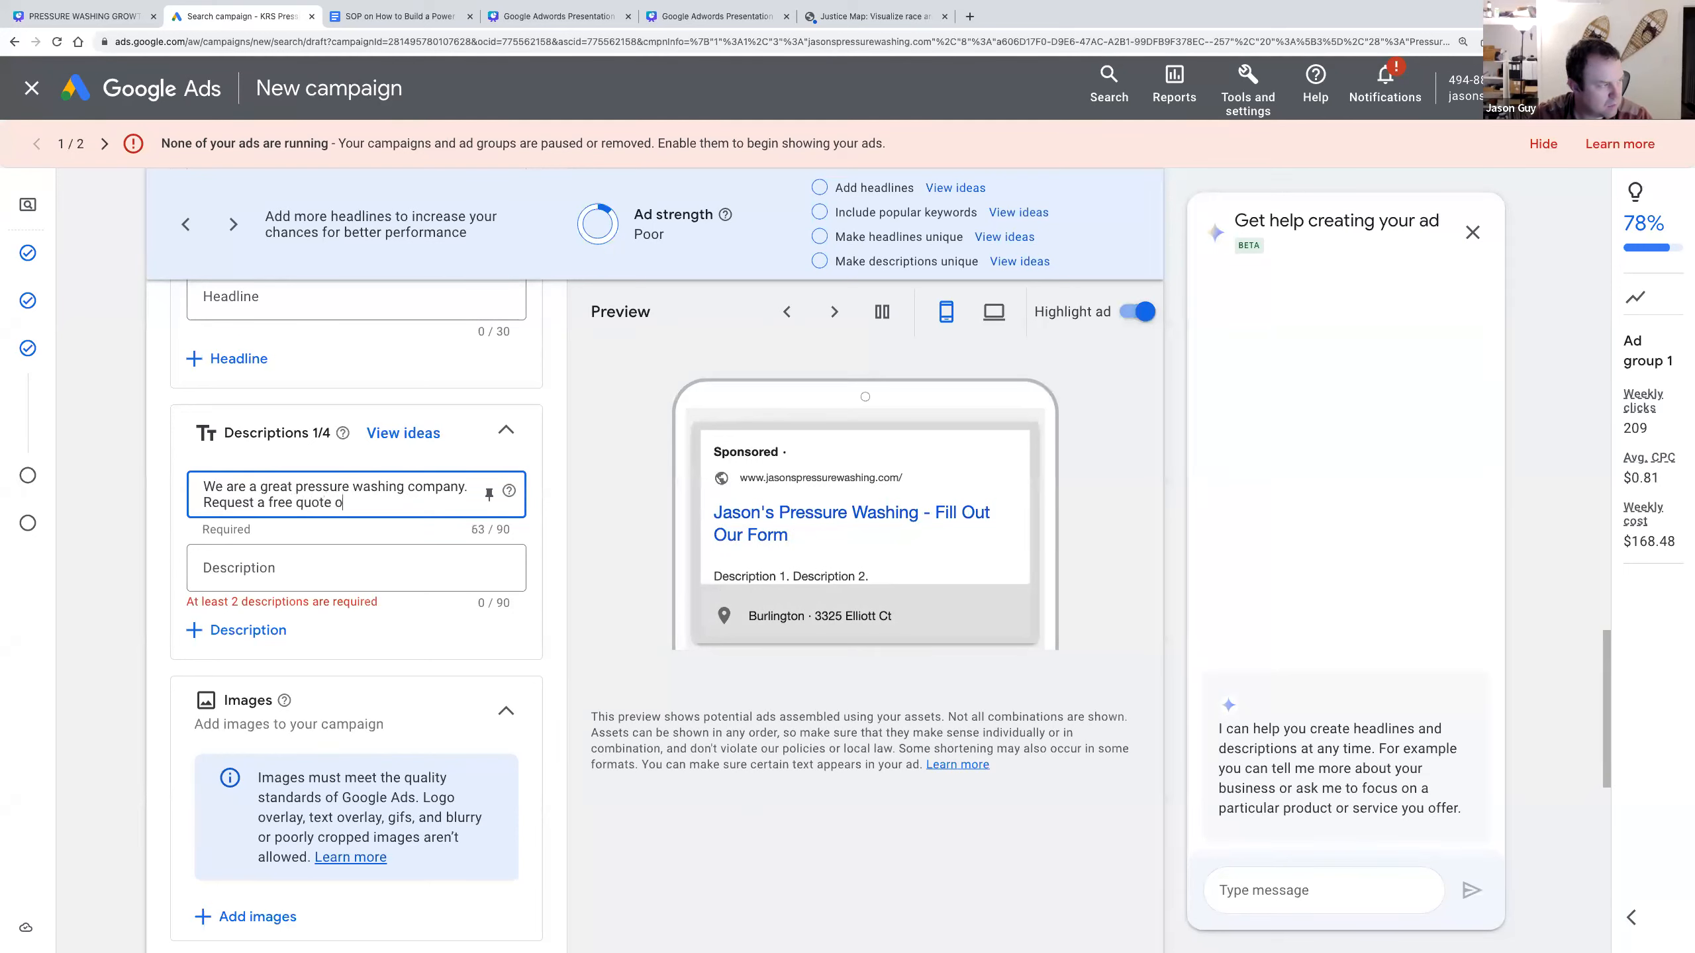
pyautogui.write('n our website here...')
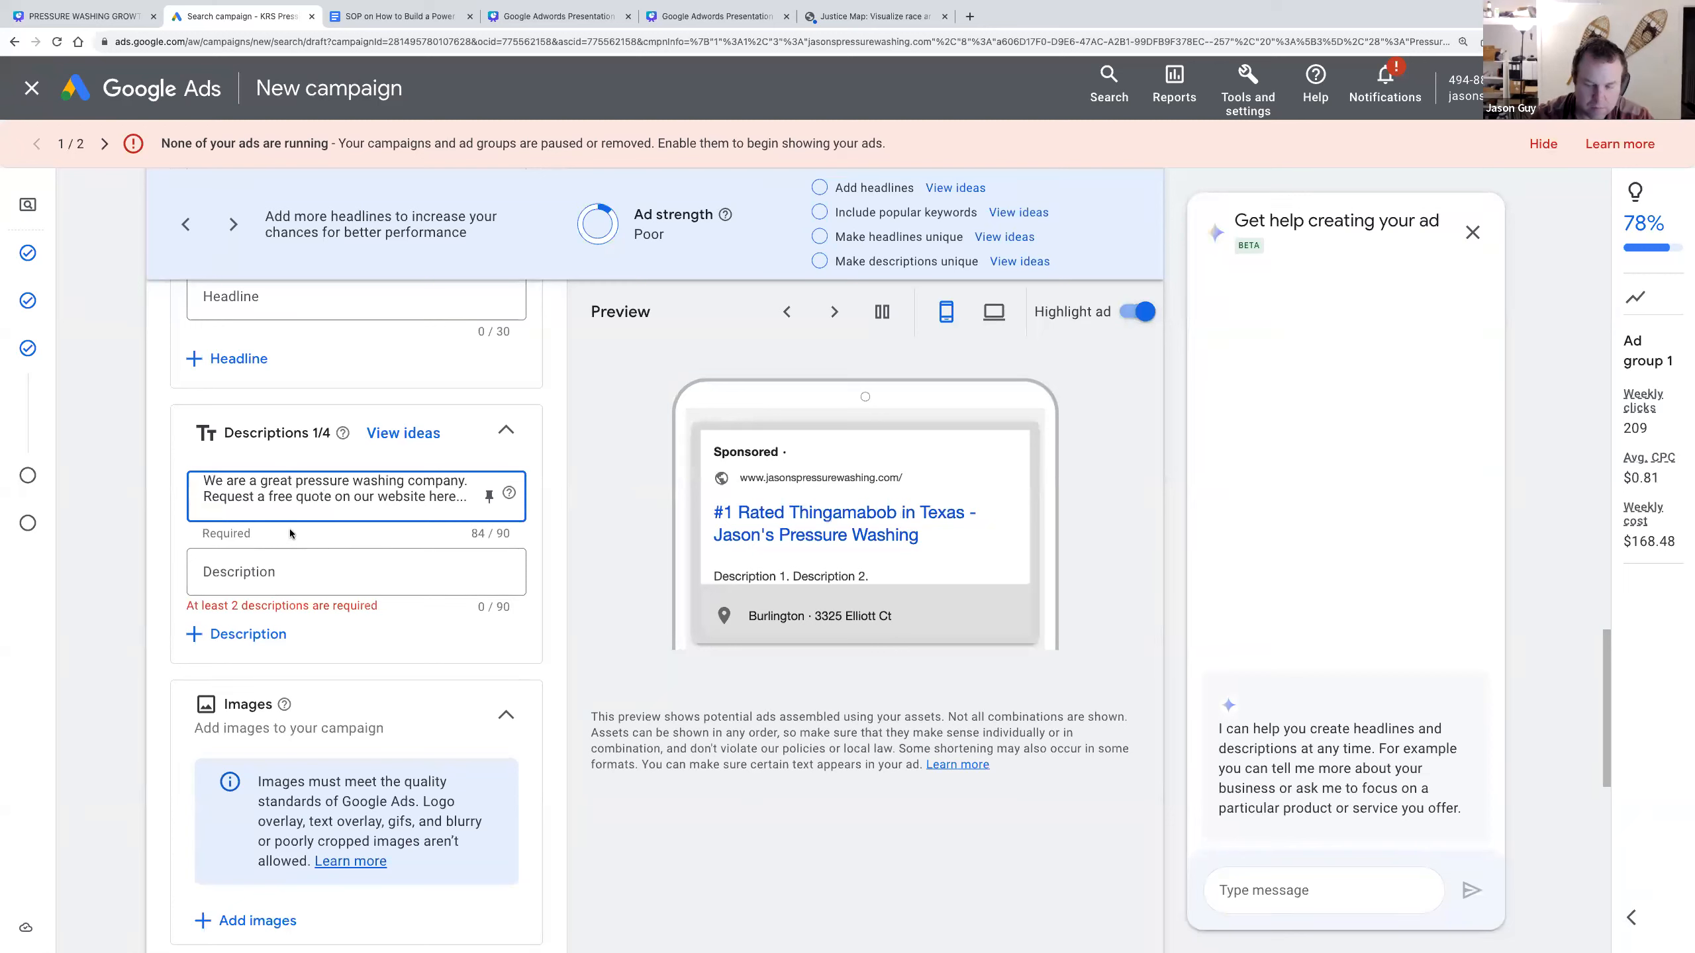
pyautogui.press('BackSpace')
pyautogui.press('BackSpace')
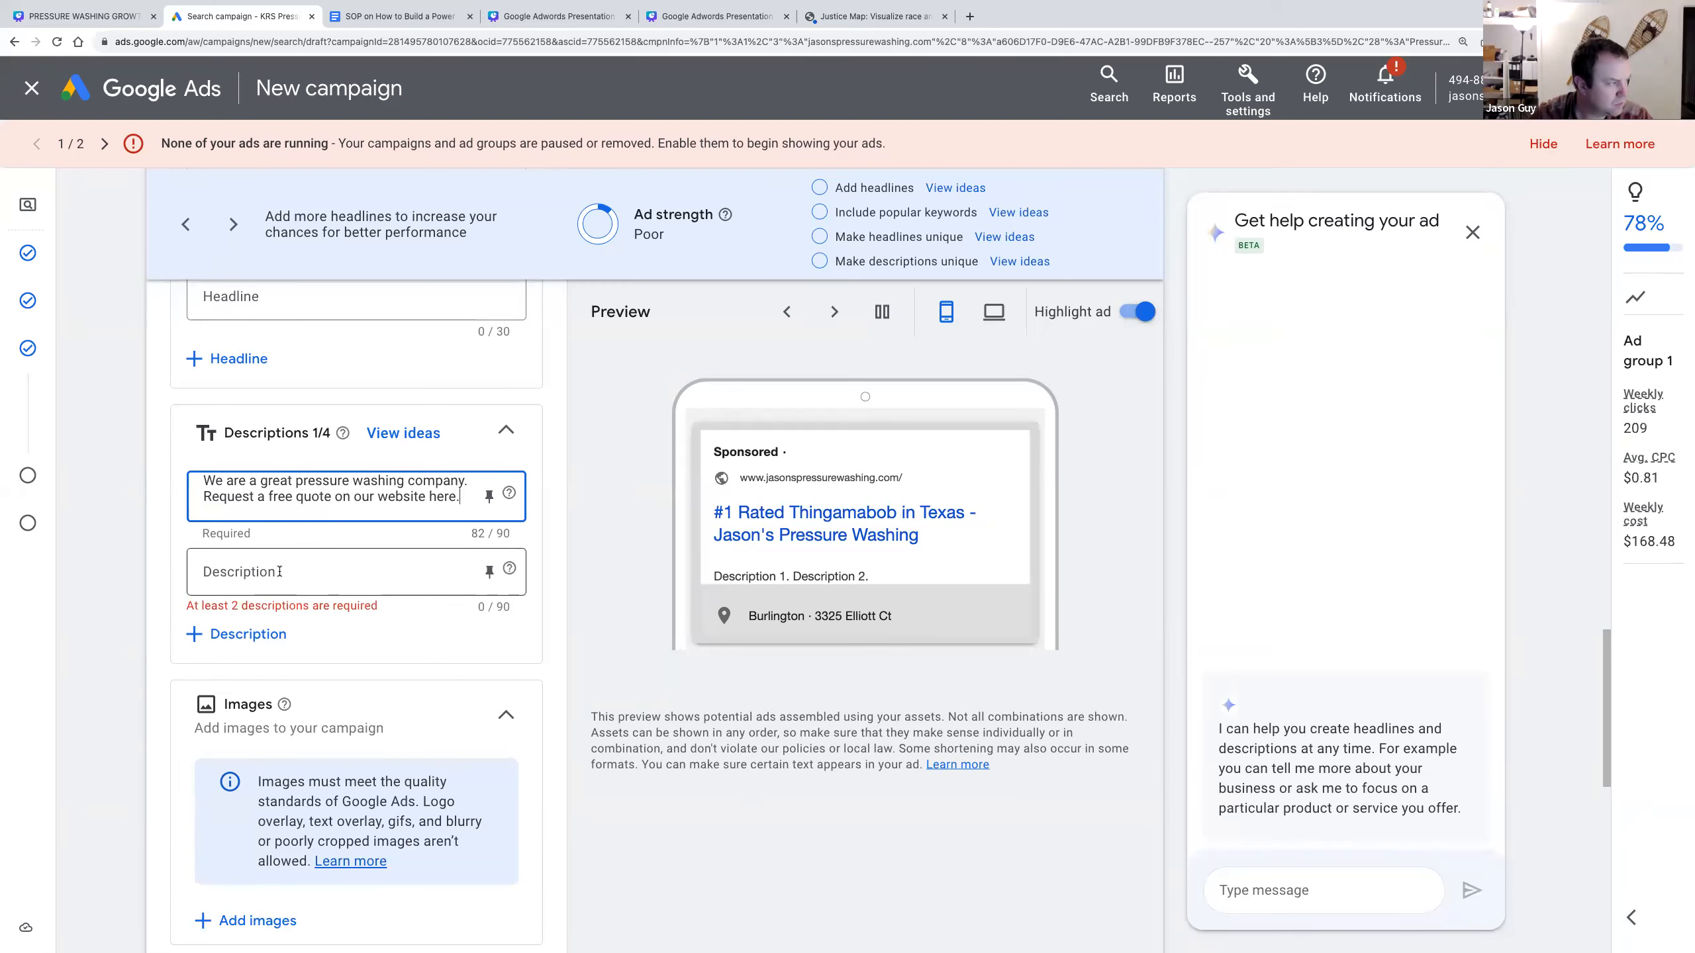
# - Enter "We da' bomb baby! Come use us!" as the ad's second description and look back over the headlines
pyautogui.click(280, 571)
pyautogui.write("We da' bomb baby! Come use us!")
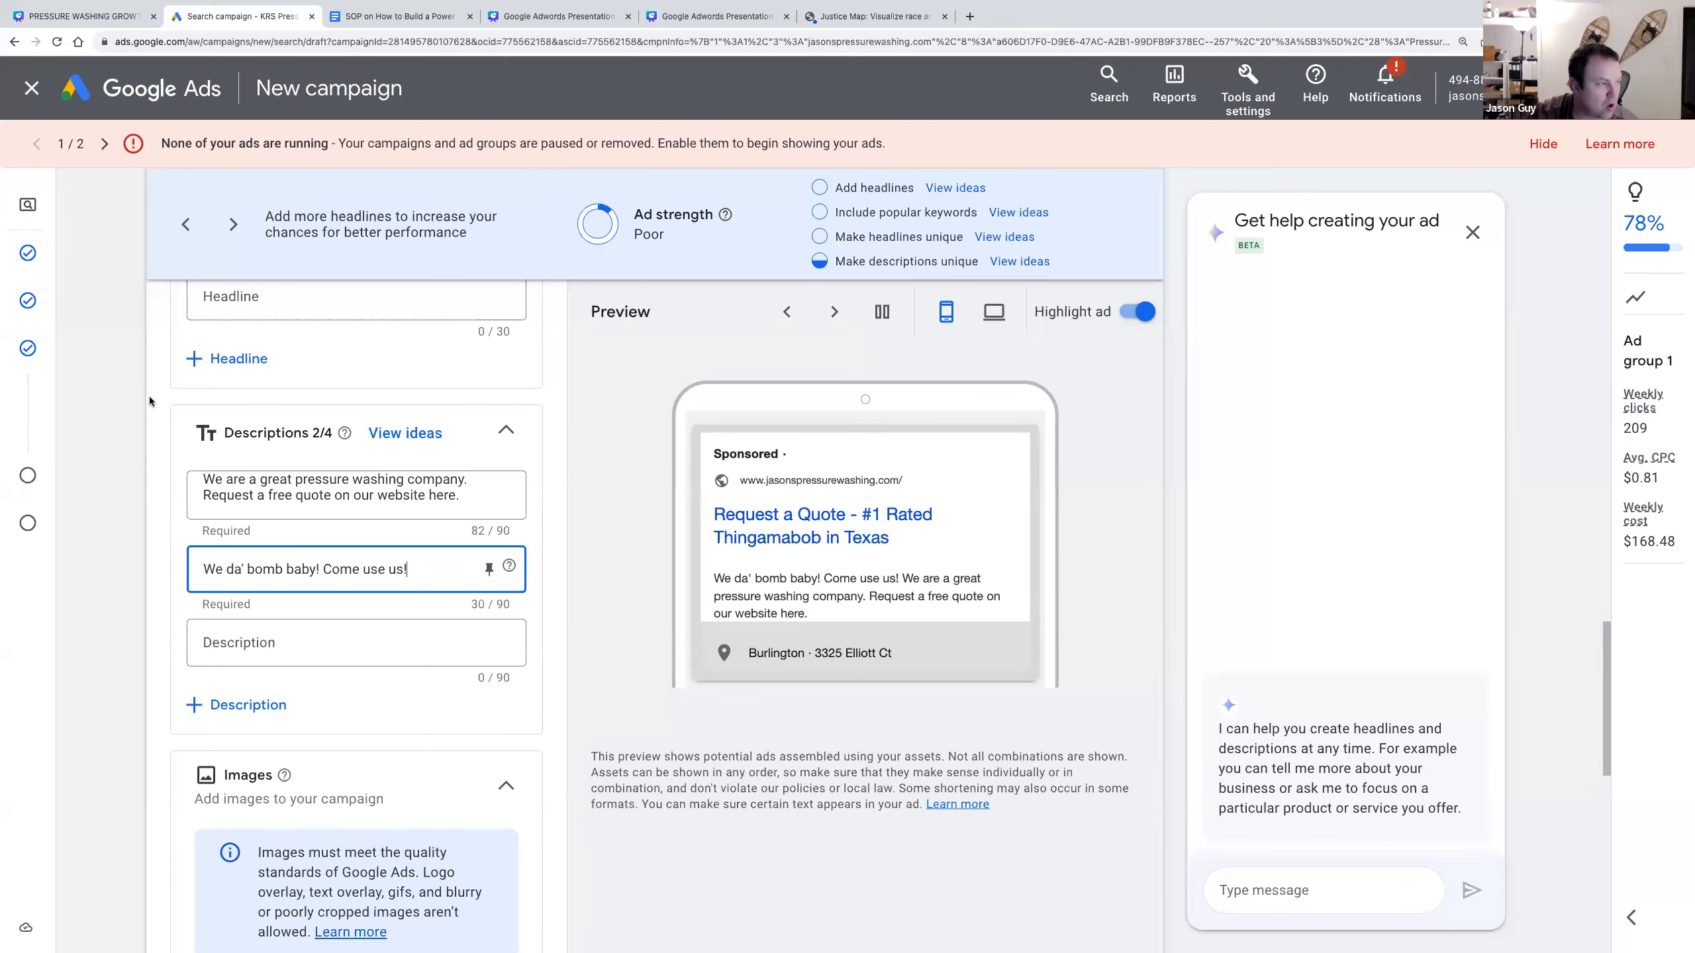
pyautogui.scroll(8, 149, 401)
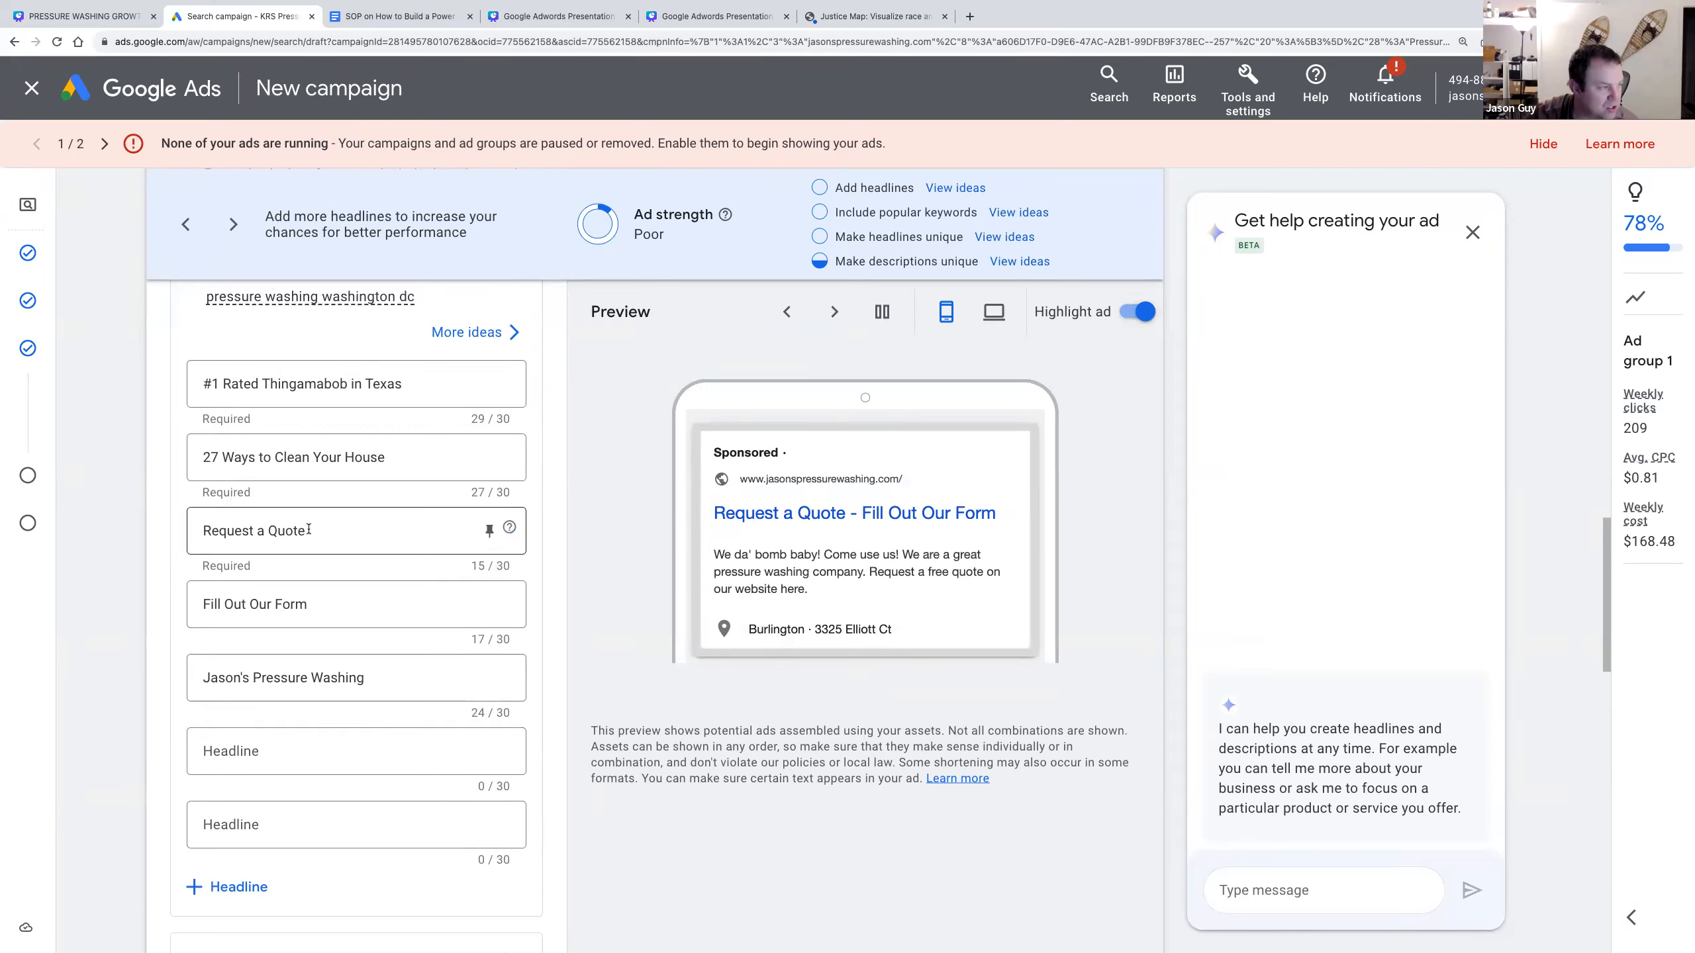
pyautogui.click(311, 610)
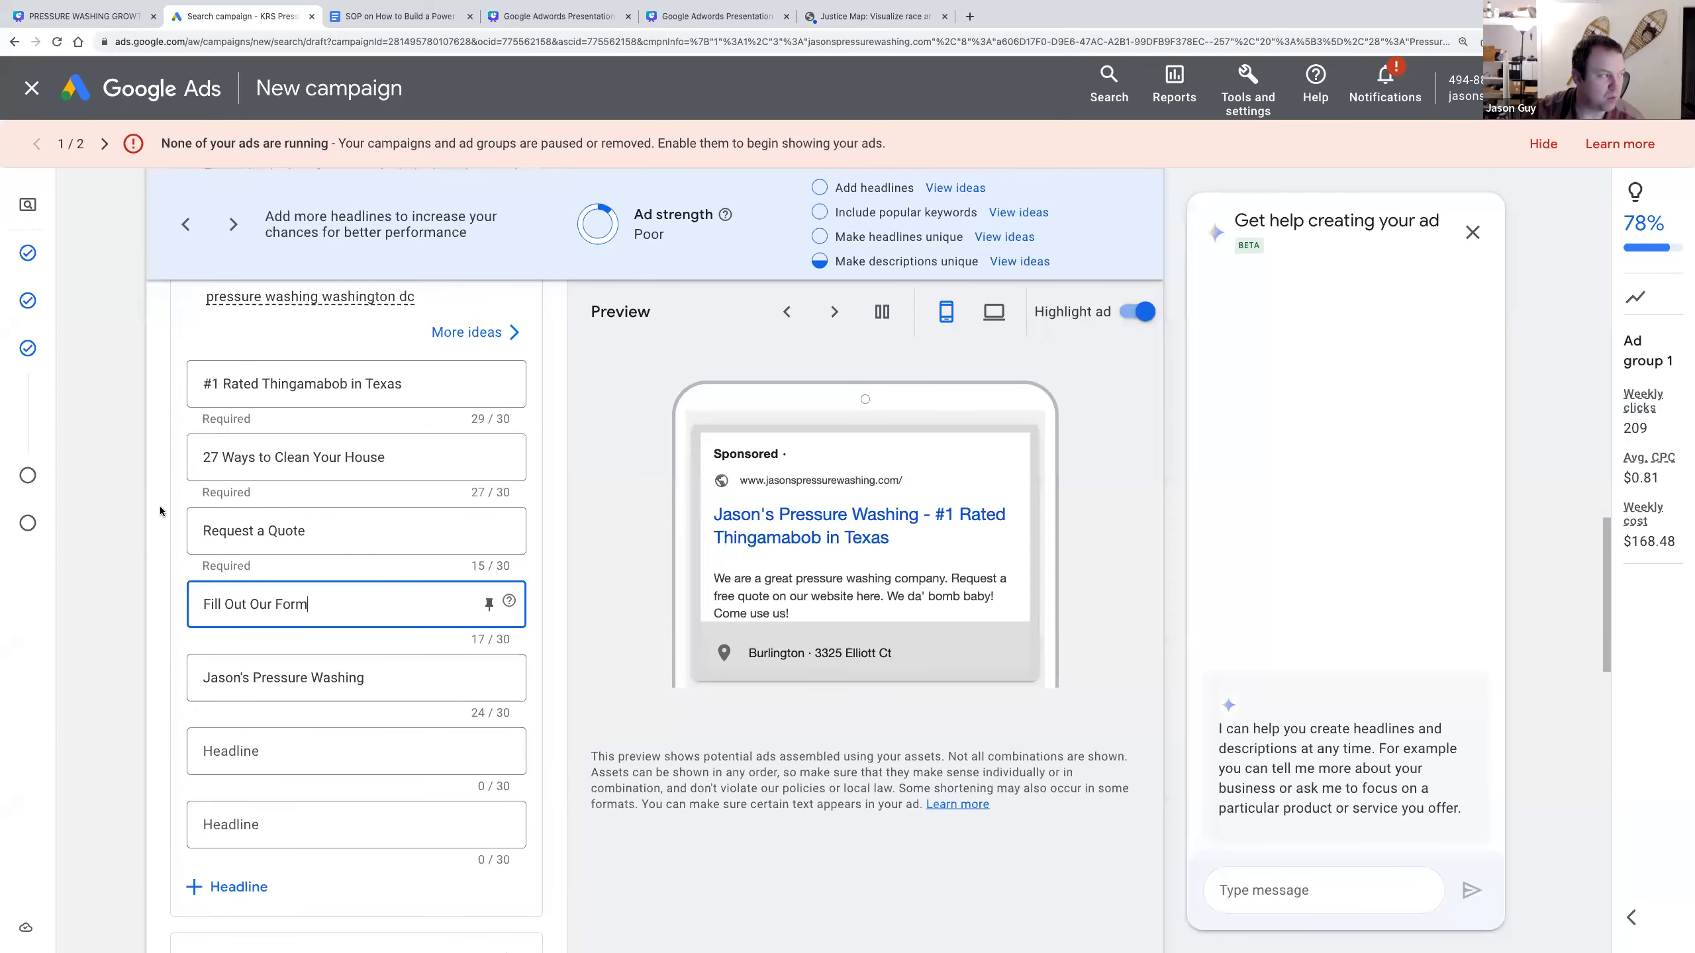
# - Finish the ad without adding images, business name, logo, sitelinks or callouts
pyautogui.scroll(-10, 162, 511)
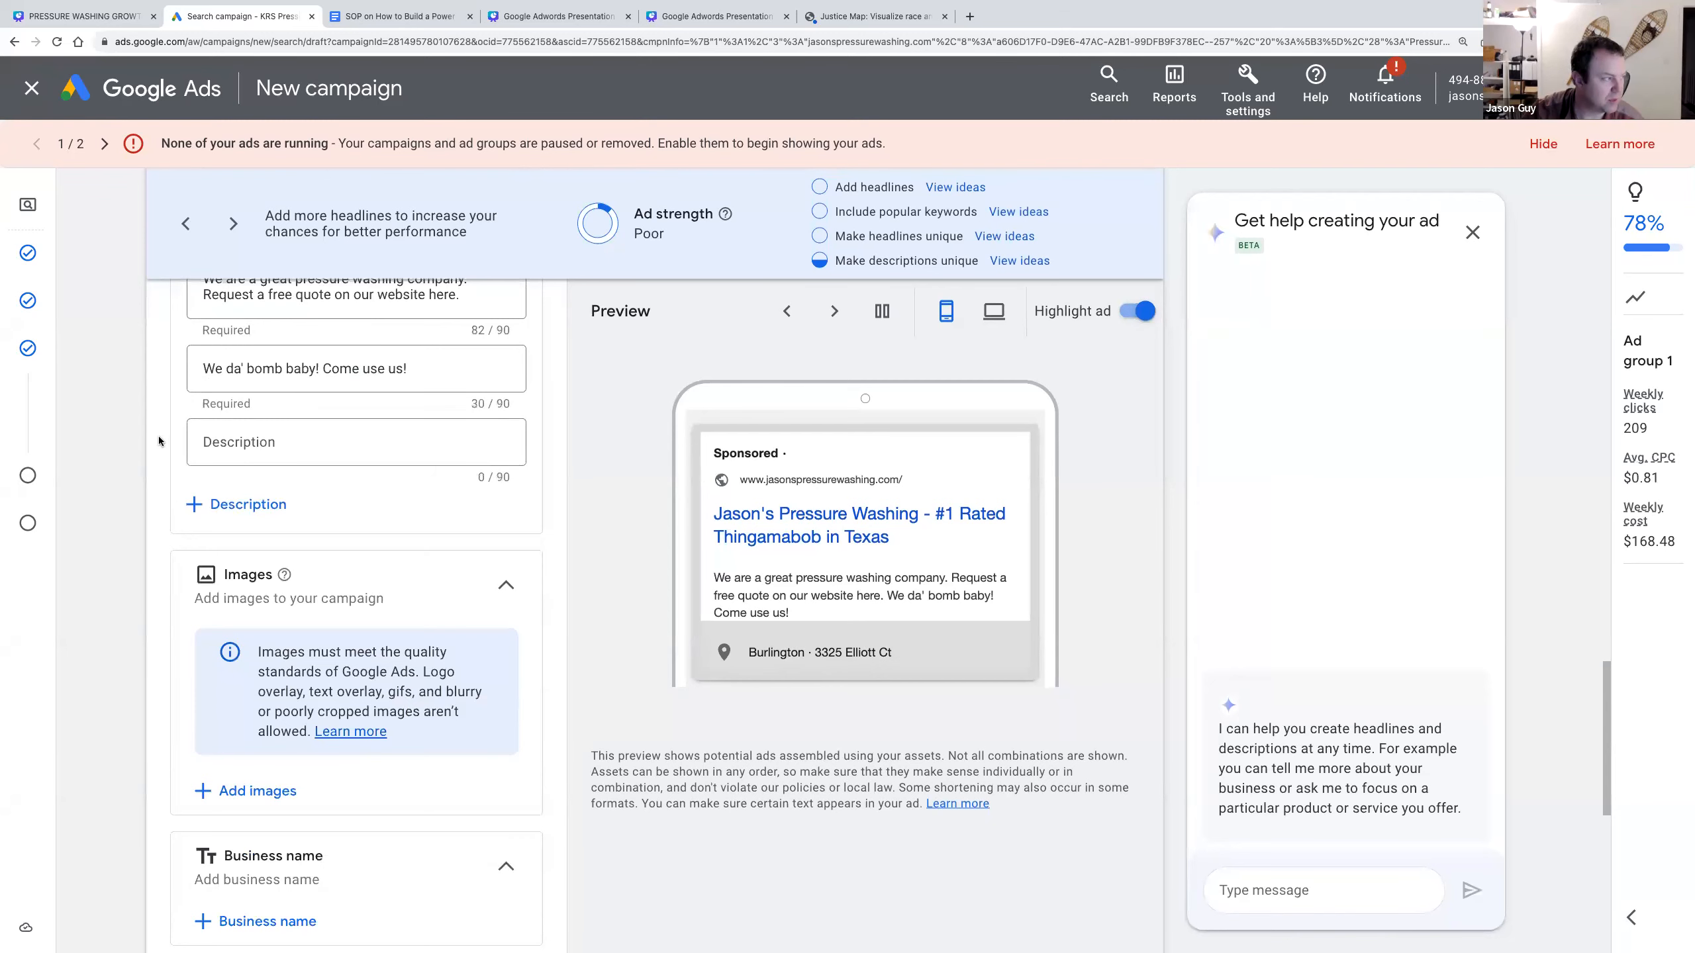
pyautogui.scroll(-1, 159, 441)
pyautogui.scroll(-2, 159, 441)
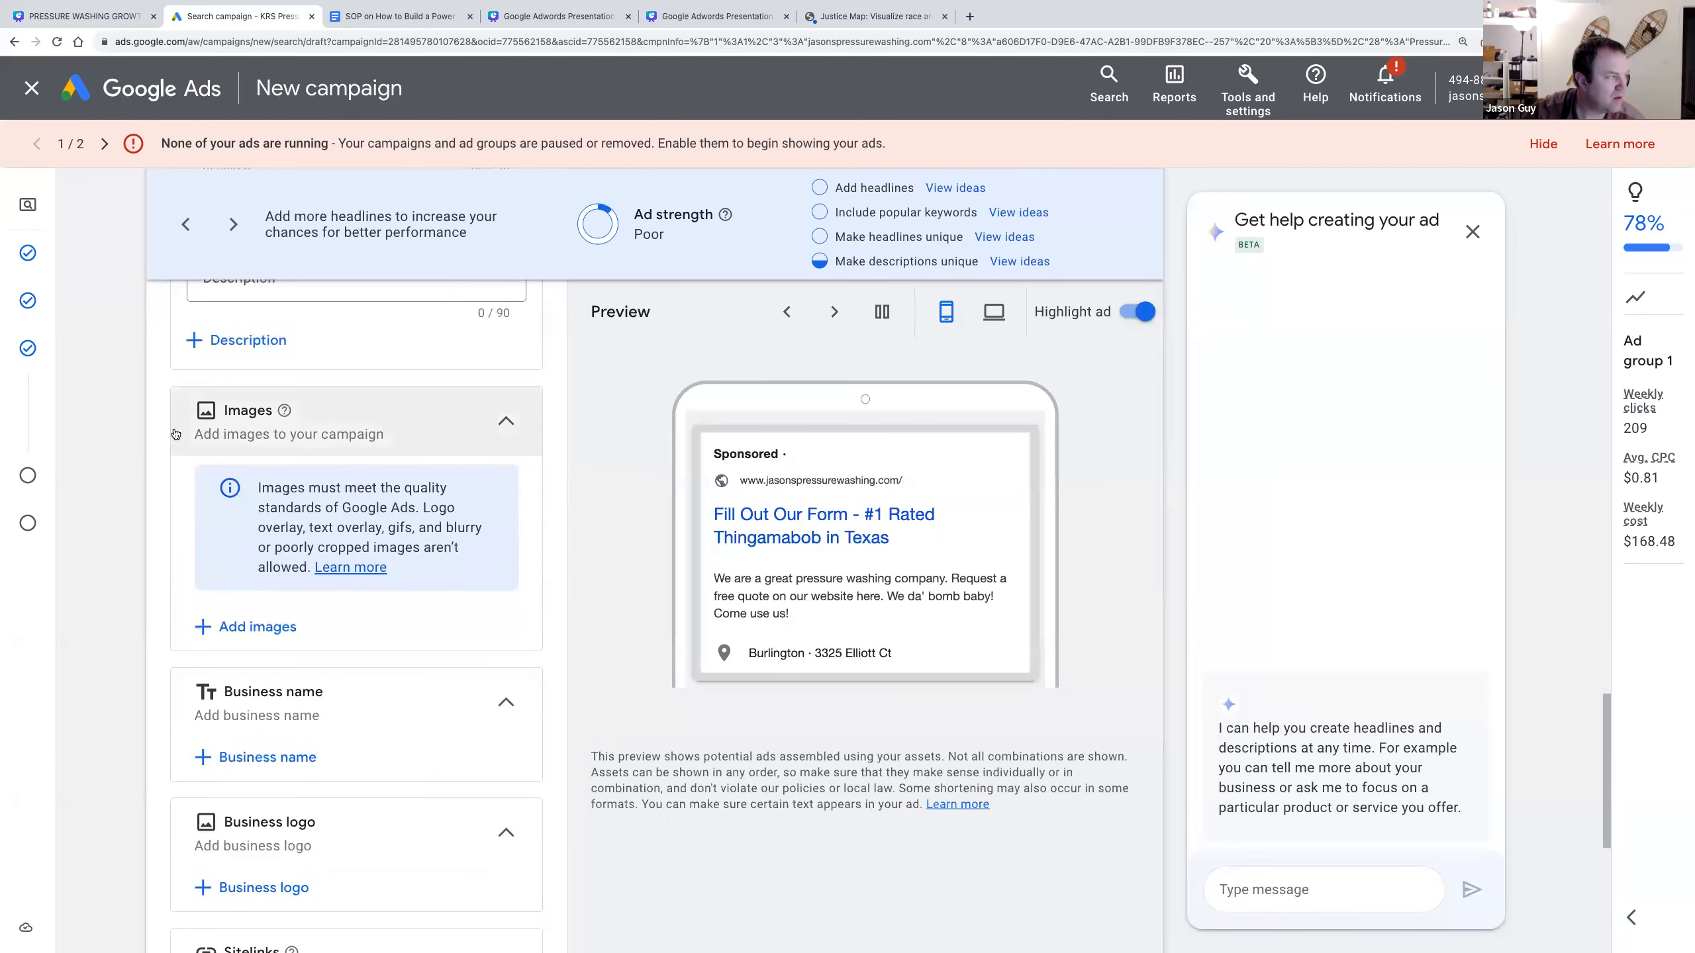
pyautogui.scroll(-5, 160, 441)
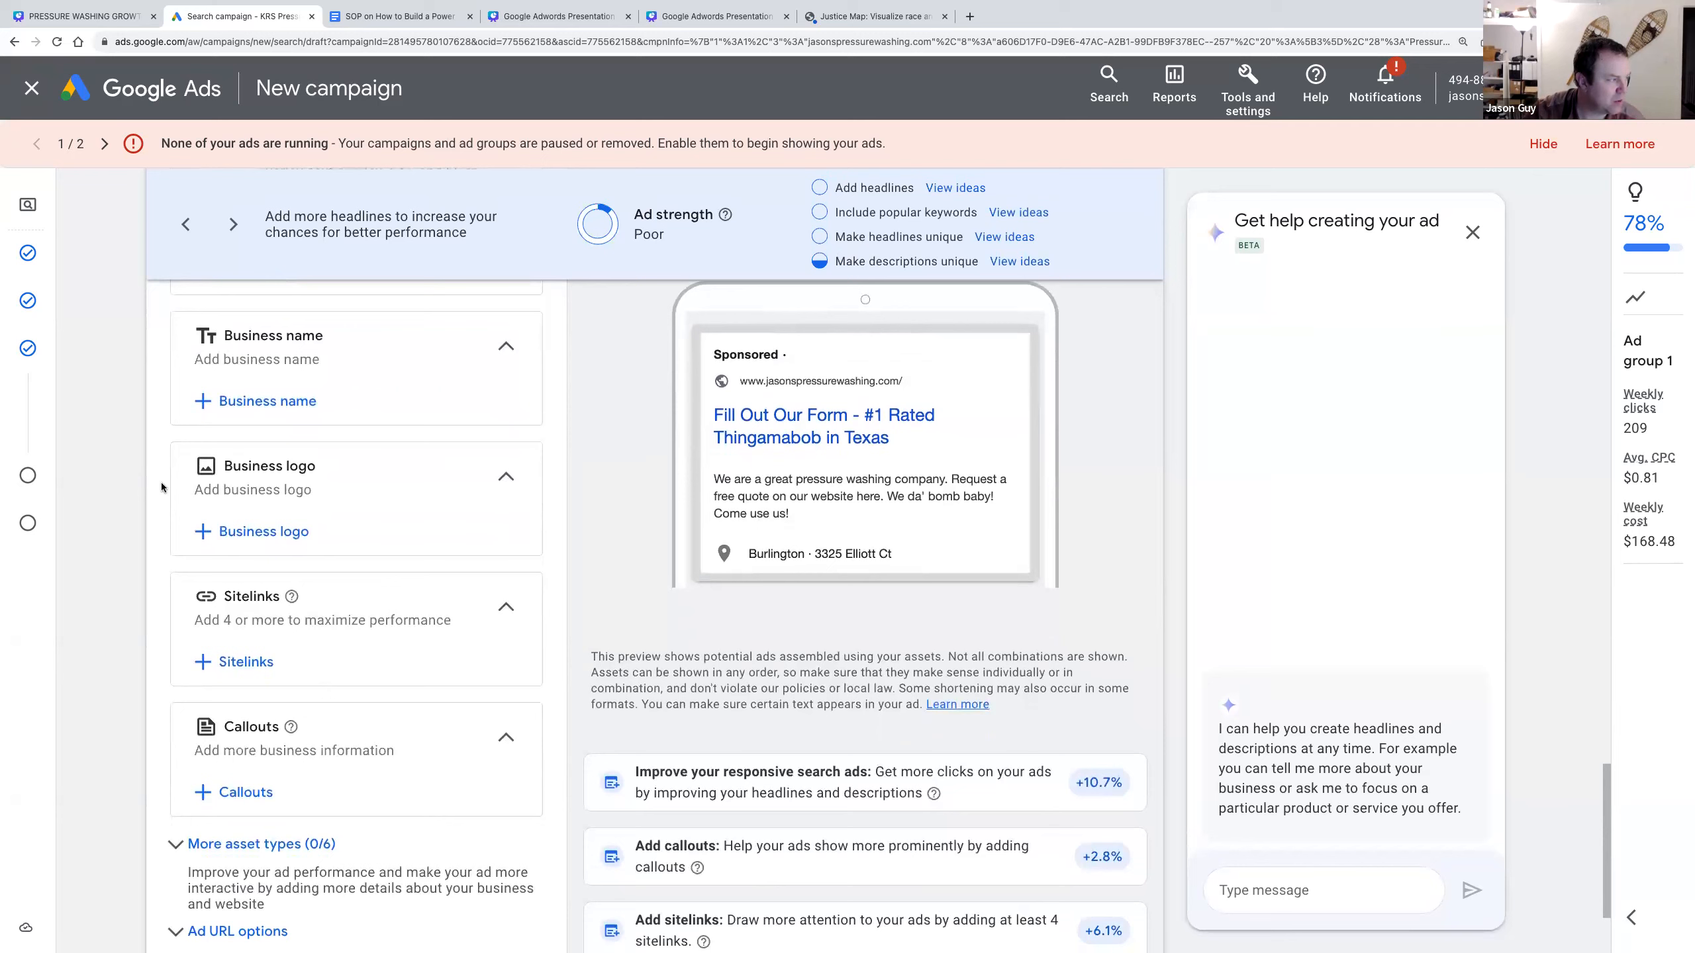
pyautogui.scroll(1, 156, 573)
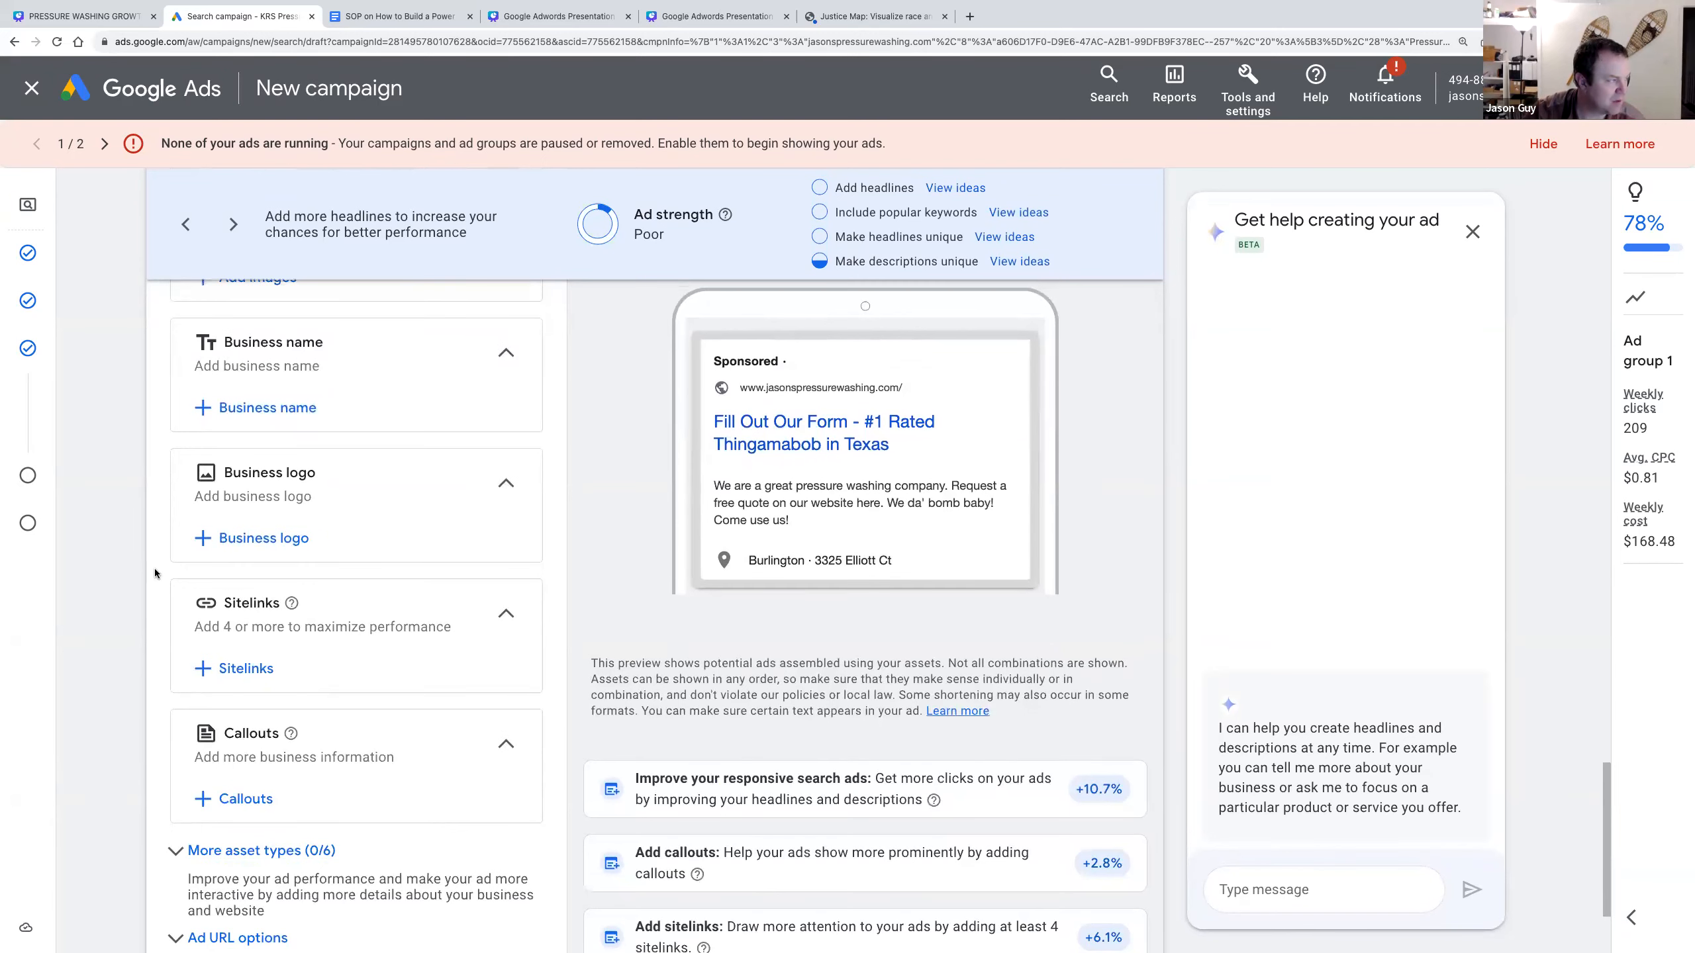
pyautogui.scroll(-3, 155, 574)
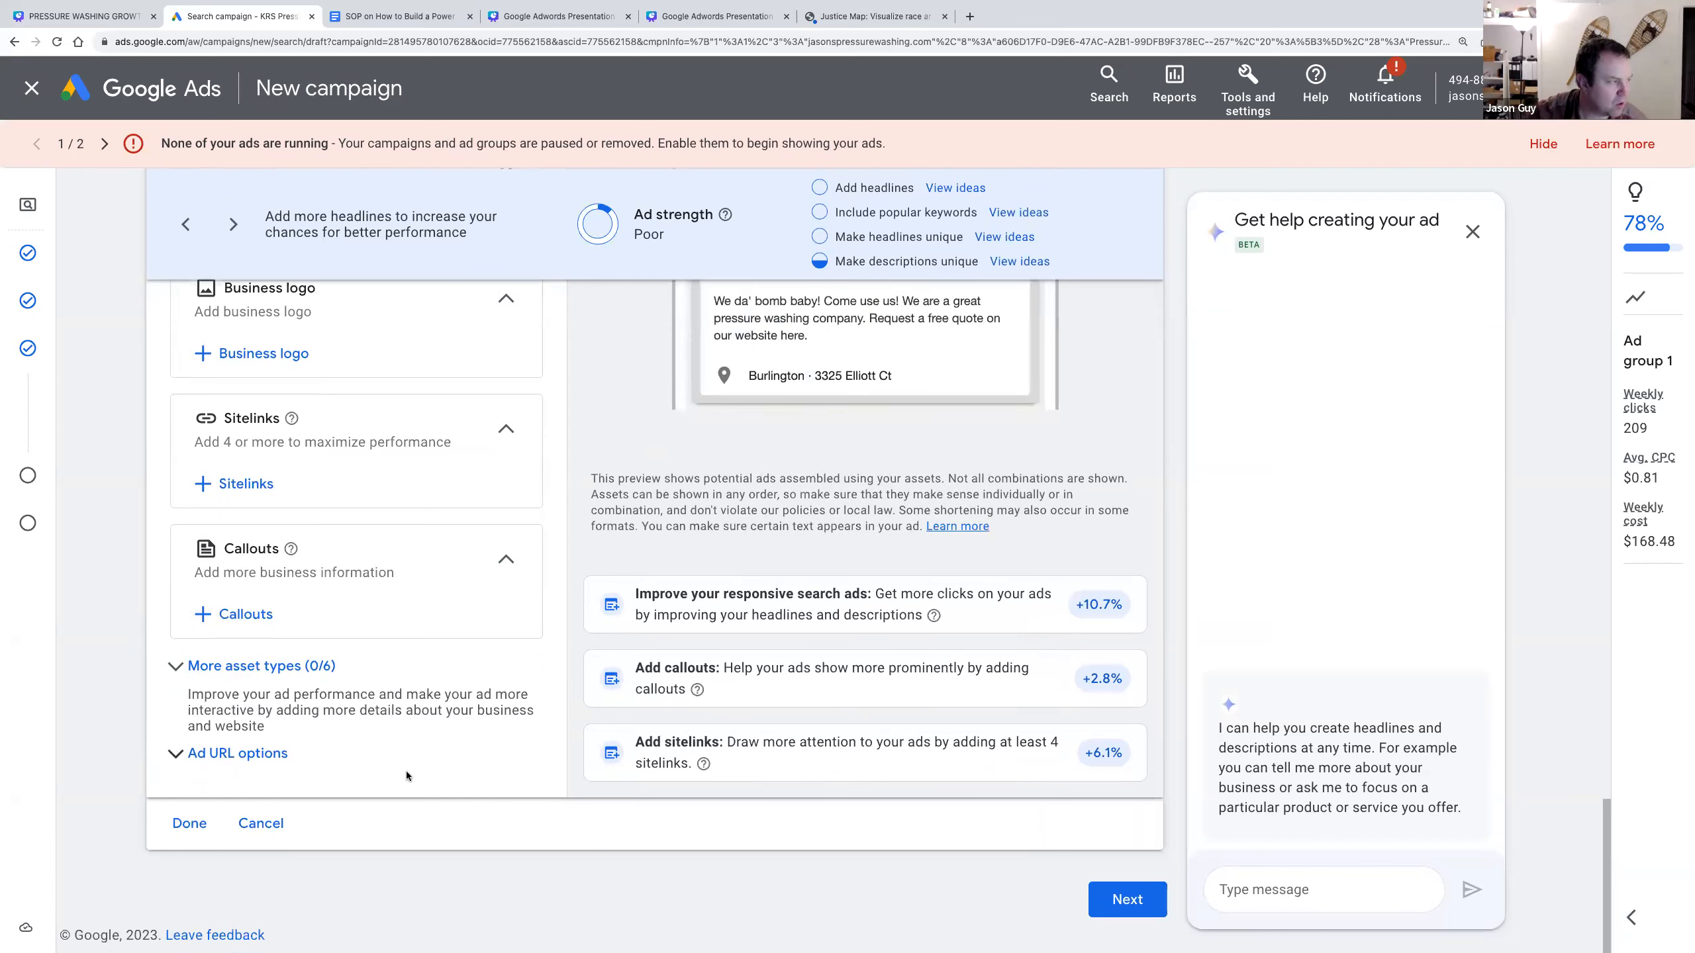
pyautogui.click(190, 825)
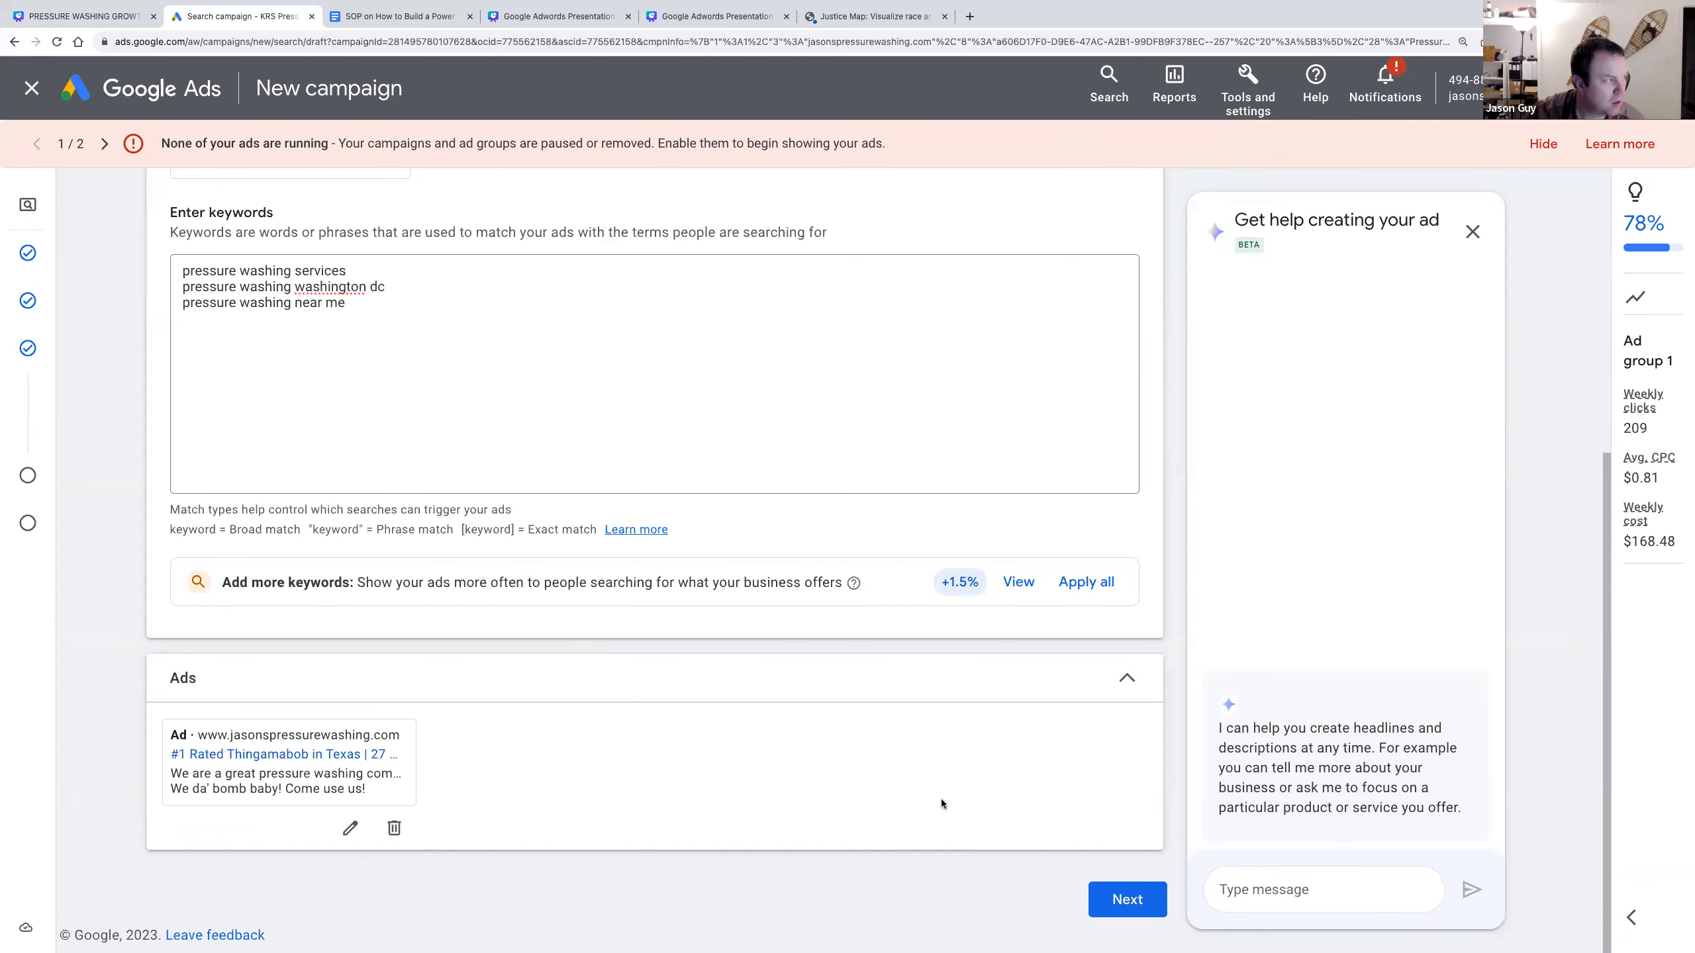
# - Continue to the campaign's budget settings and accept the identity check
pyautogui.click(1121, 898)
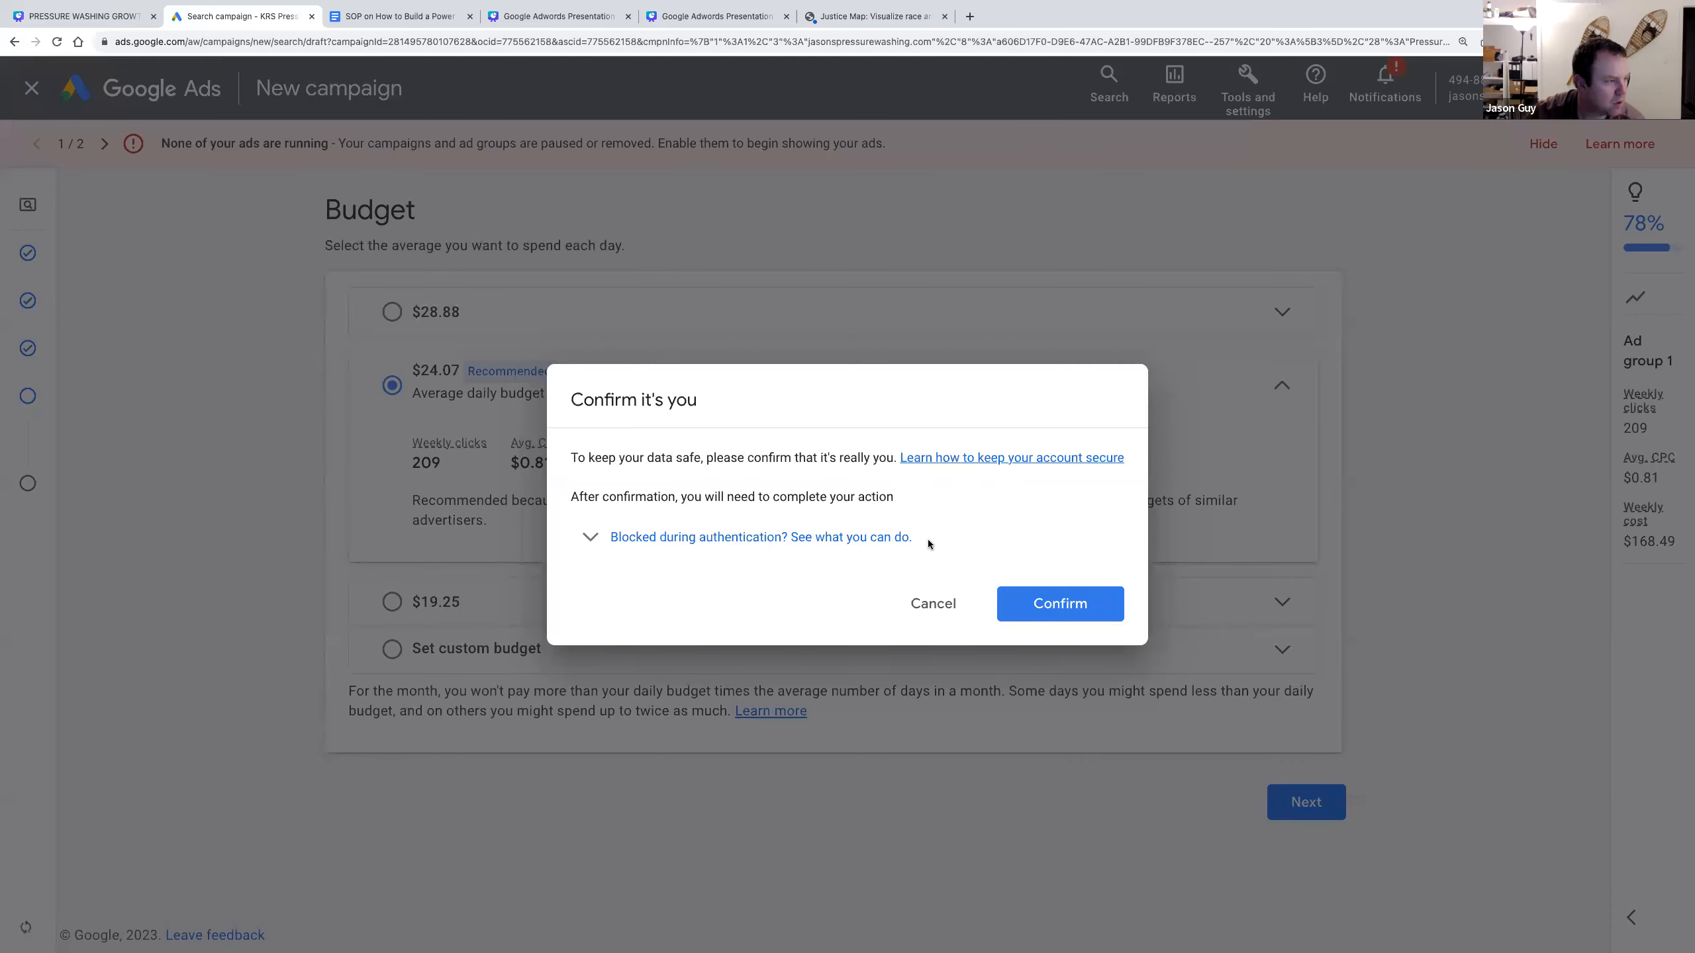
pyautogui.click(1055, 607)
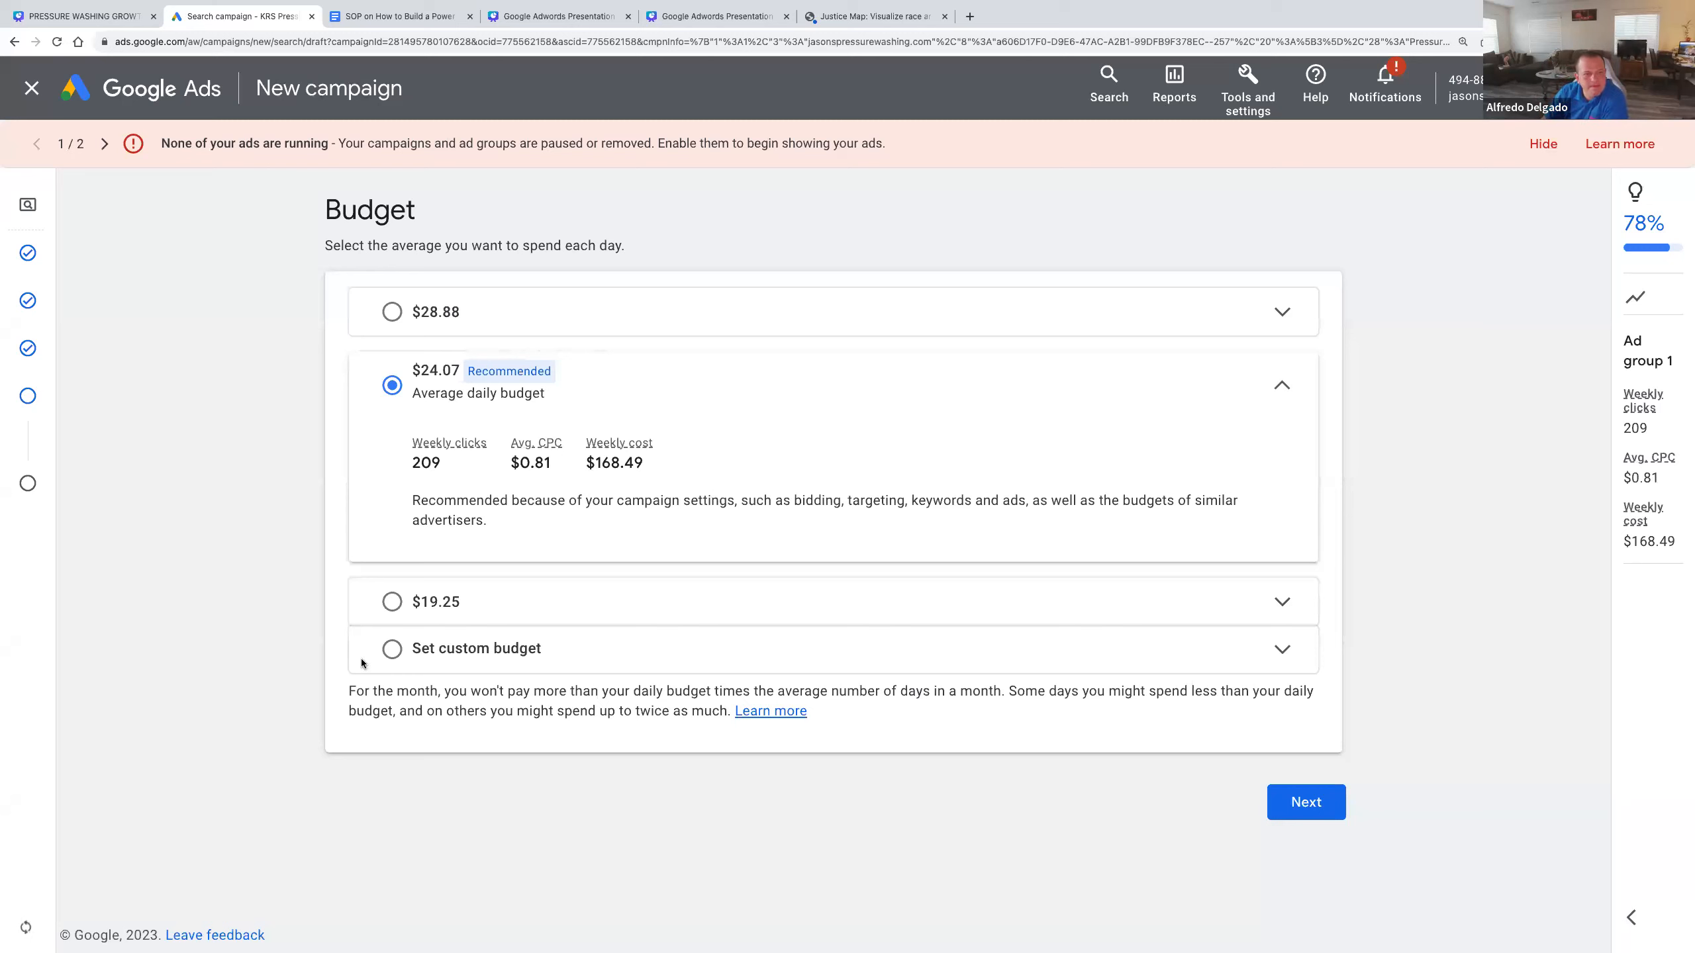
# - Choose a custom budget and set the campaign's average daily budget to $50
pyautogui.click(393, 649)
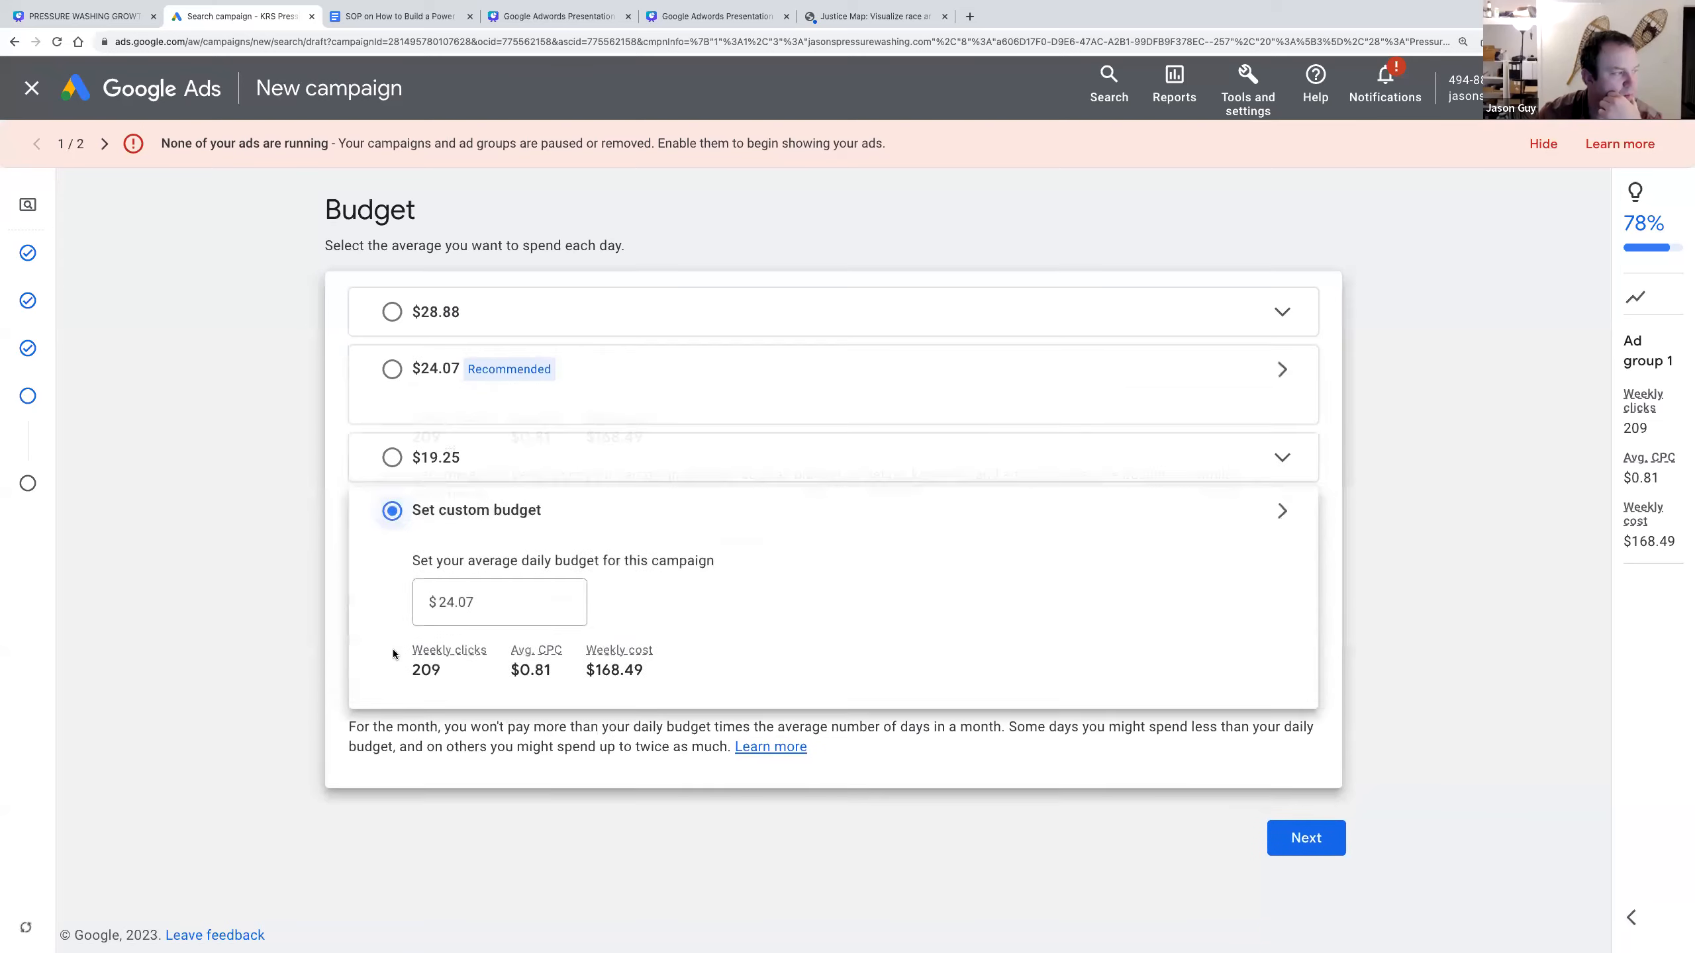
pyautogui.doubleClick(460, 563)
pyautogui.write('50')
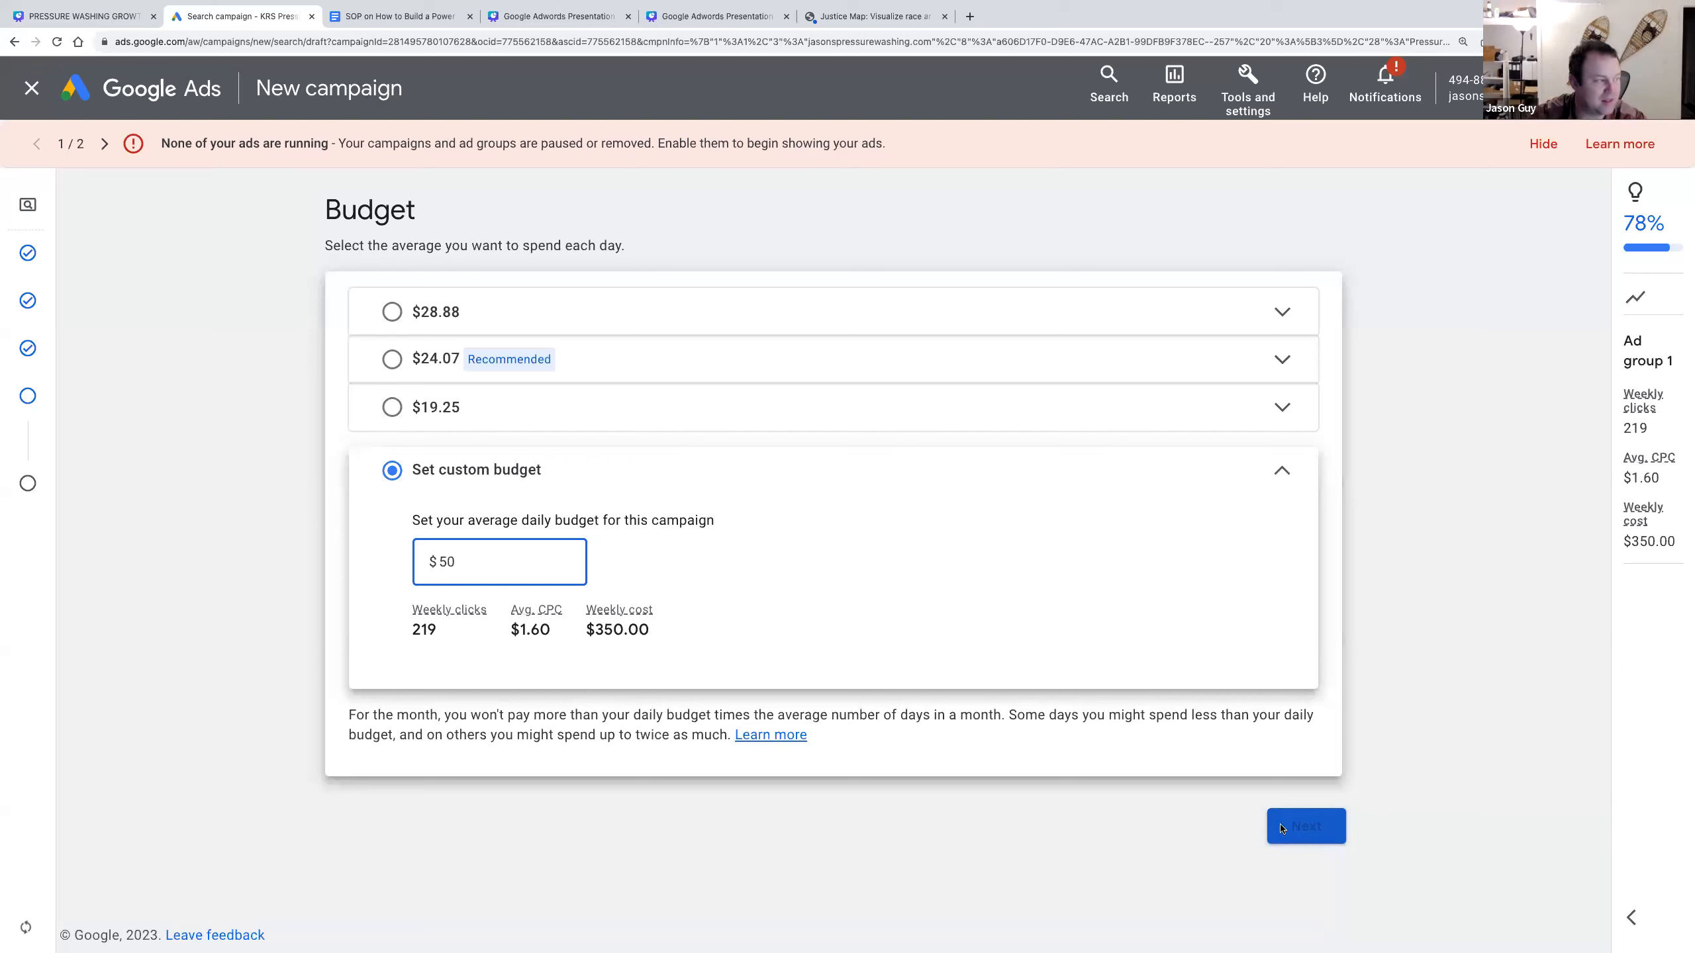
# - Try average daily budgets of $100 and $800 to compare the estimated clicks and costs
pyautogui.doubleClick(455, 559)
pyautogui.write('100')
pyautogui.doubleClick(449, 561)
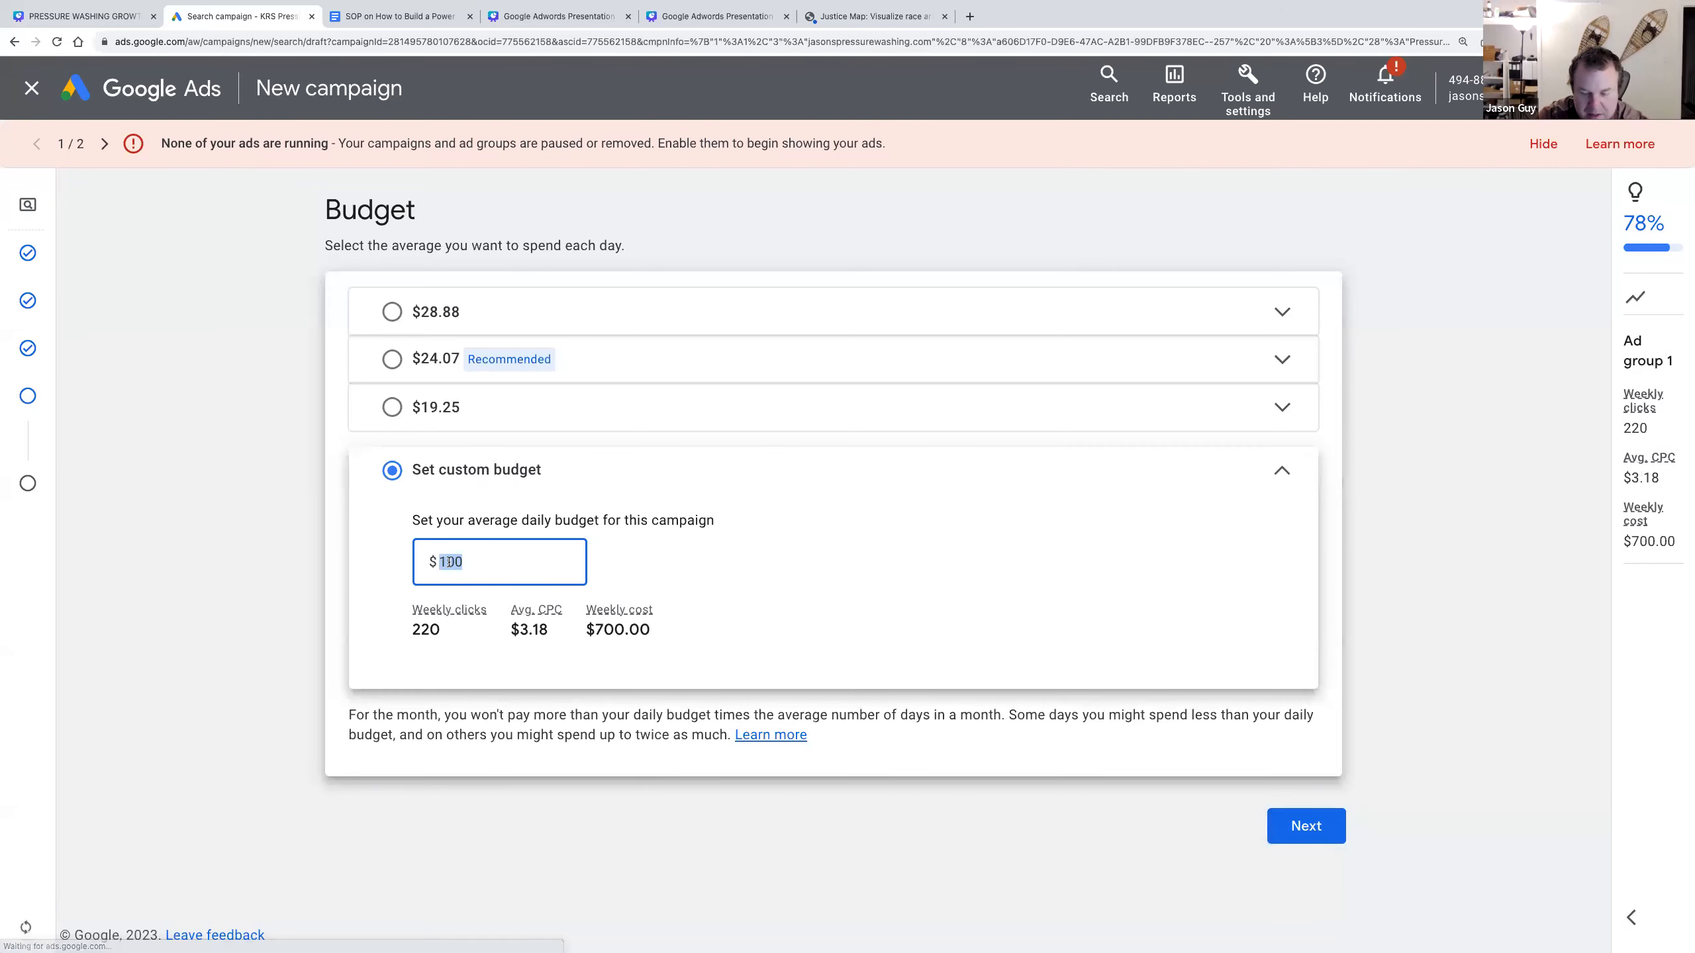
pyautogui.write('800')
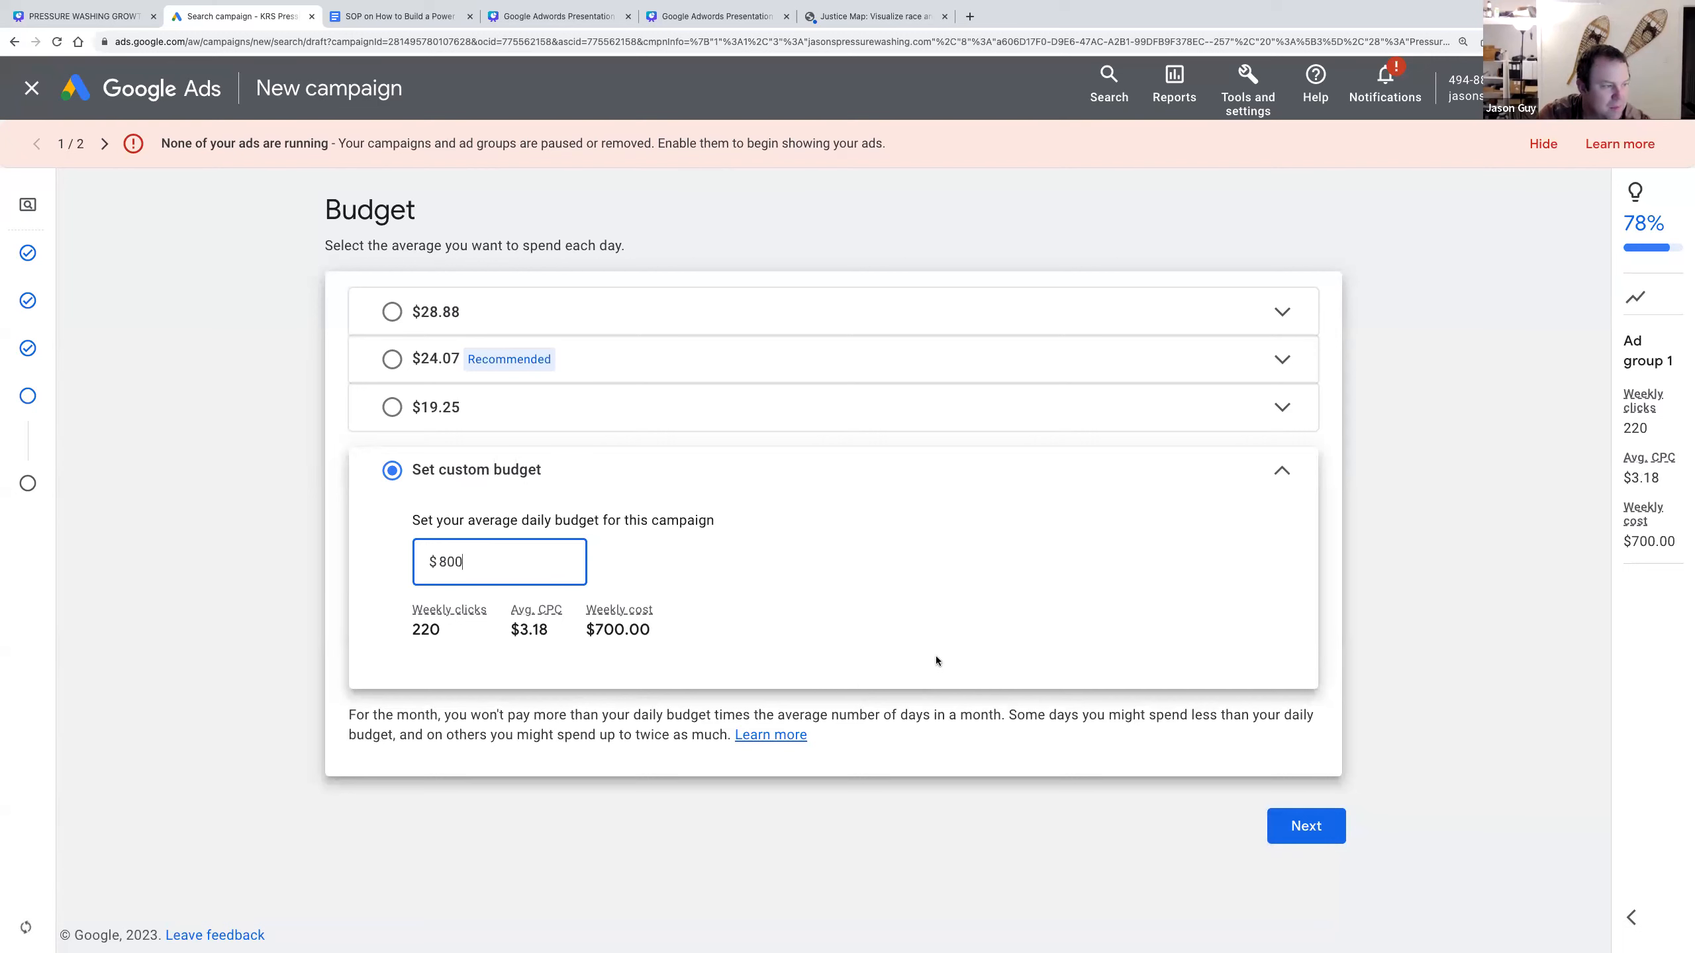
# - Set the custom average daily budget back to $50 and continue past the budget settings
pyautogui.doubleClick(448, 561)
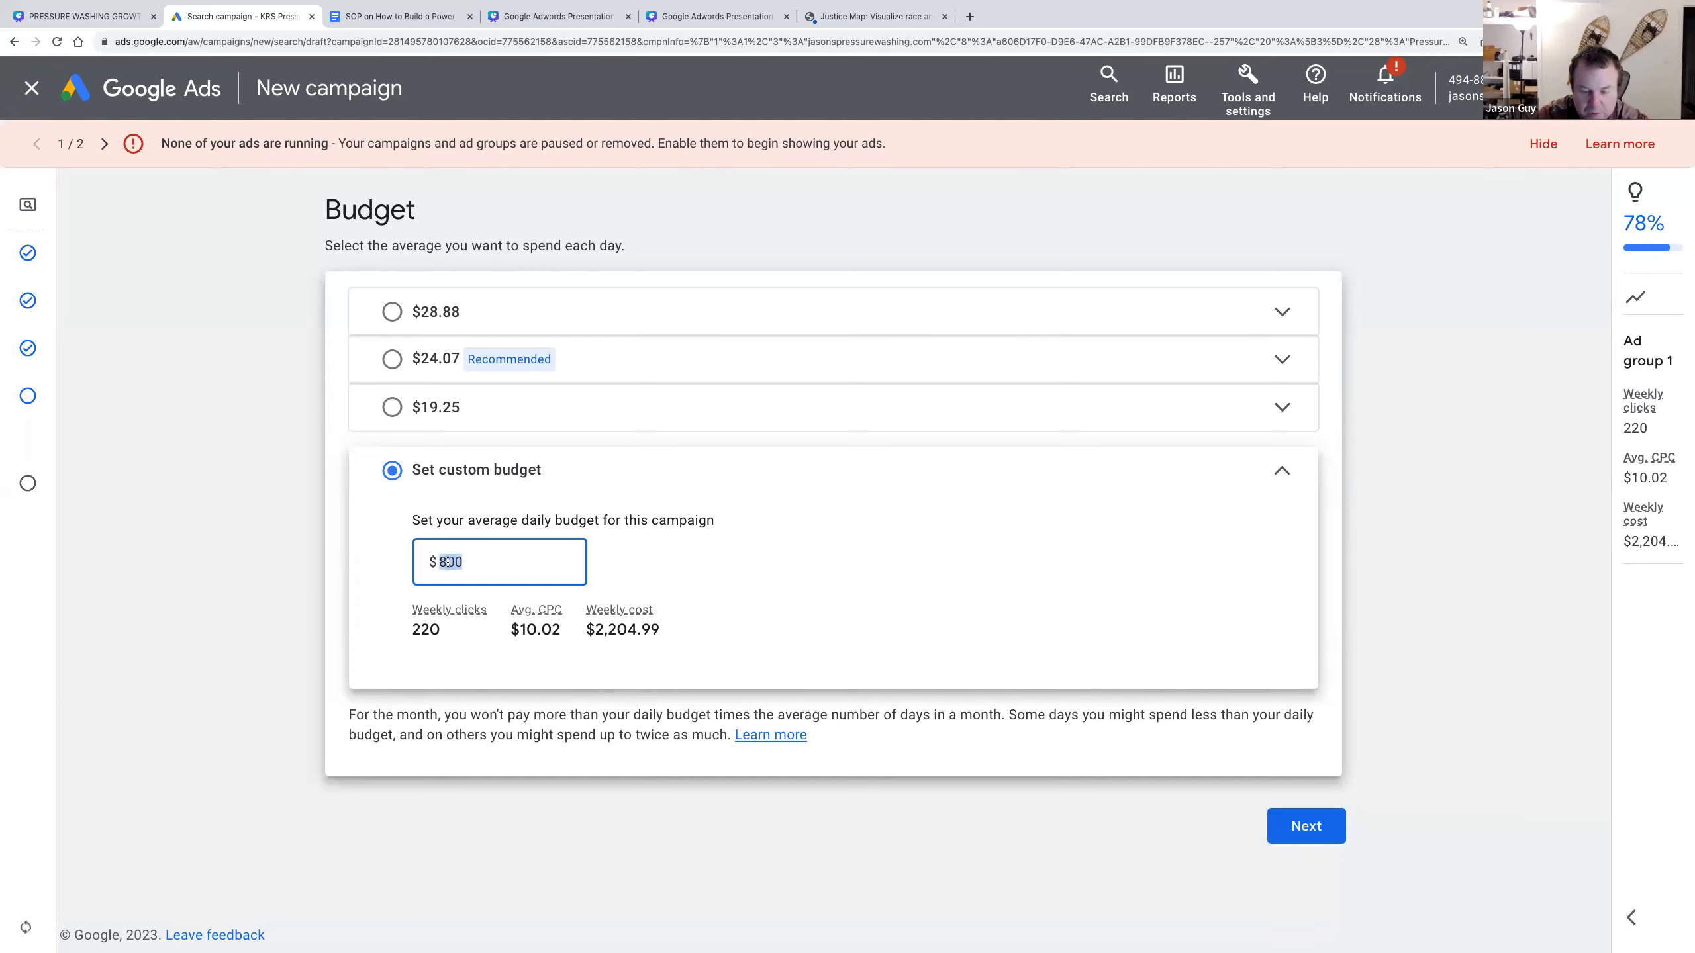
pyautogui.write('50')
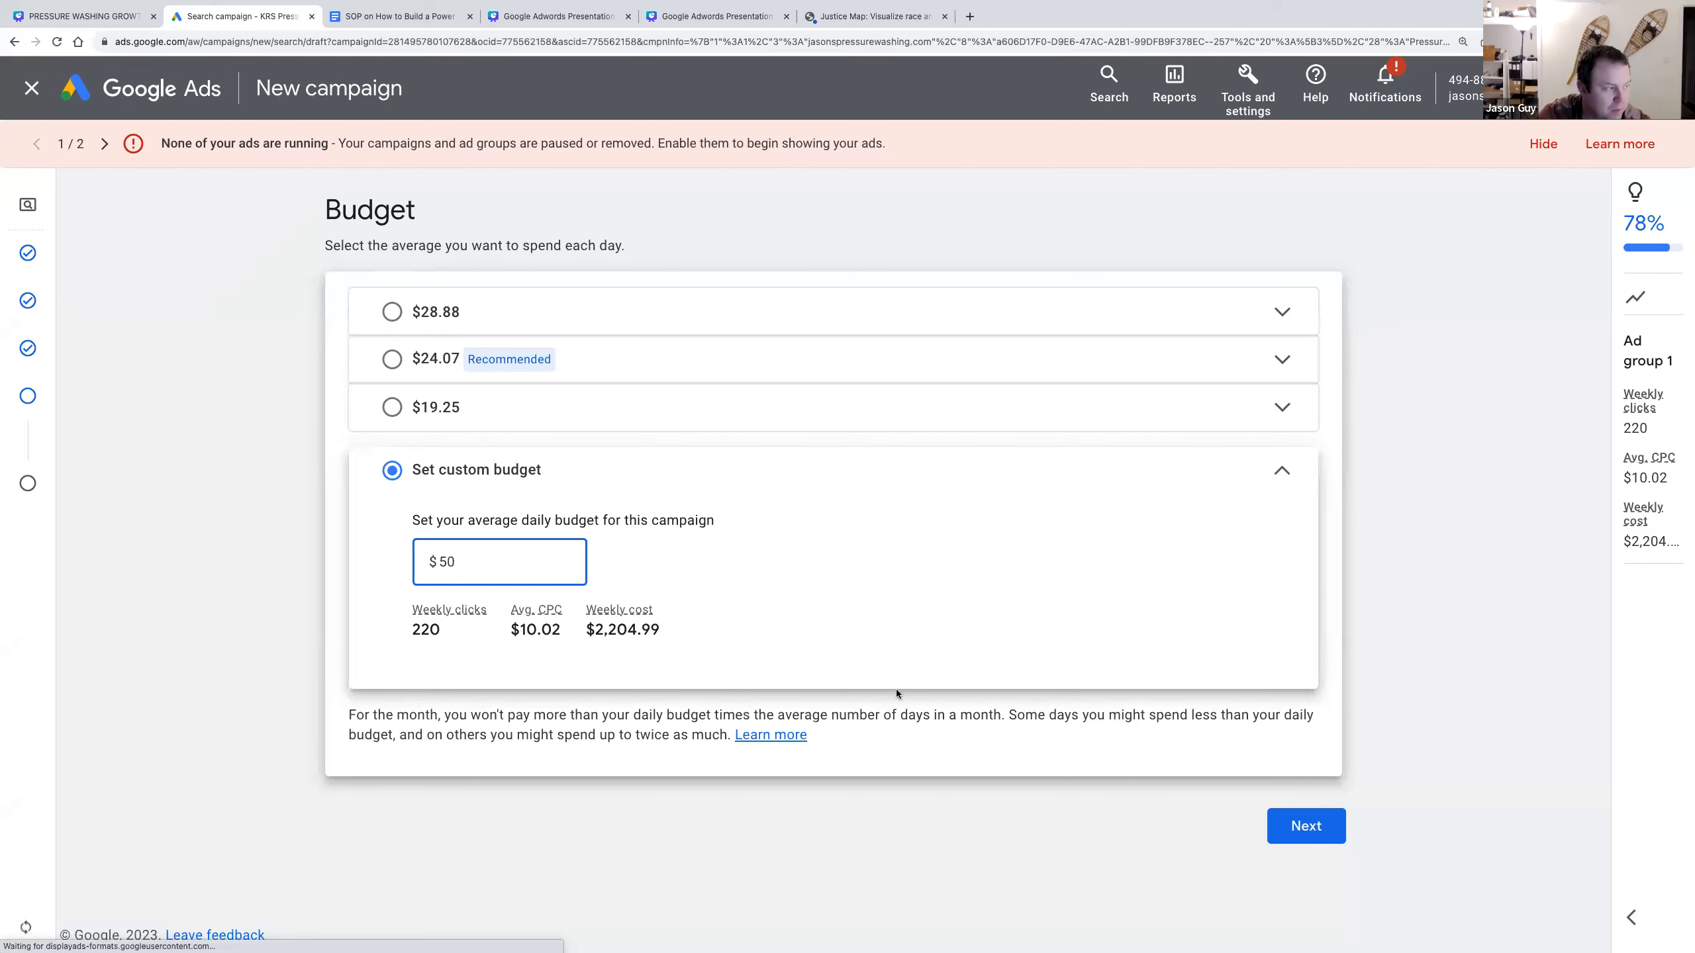
pyautogui.click(1303, 819)
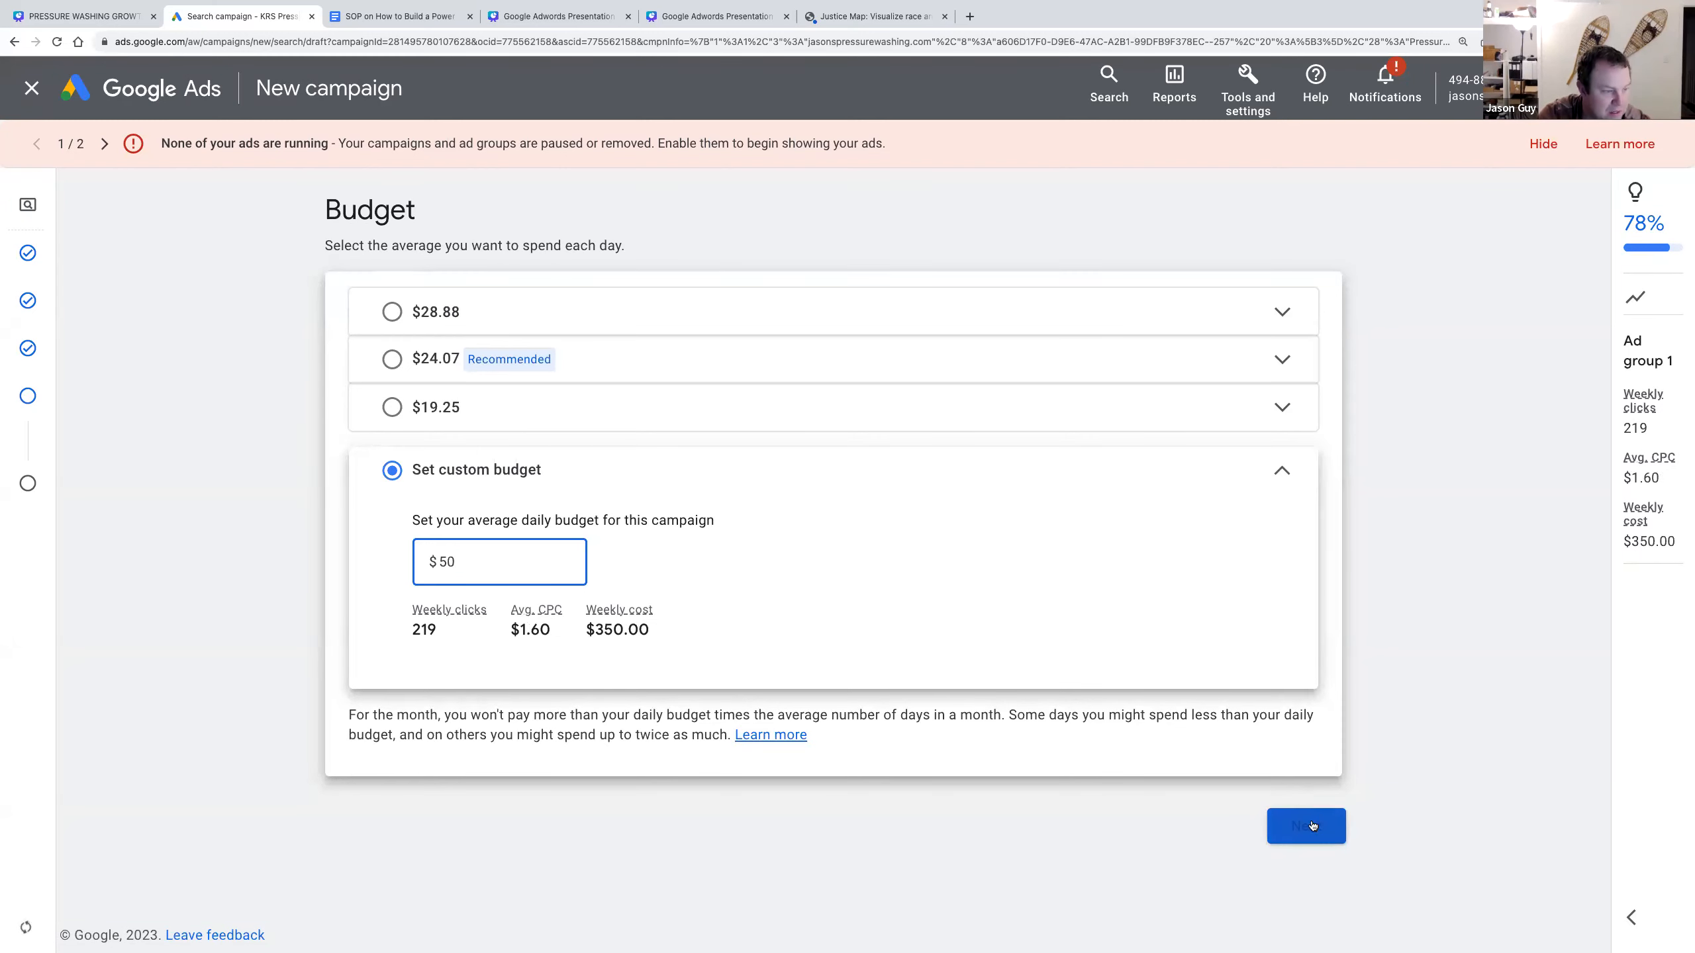